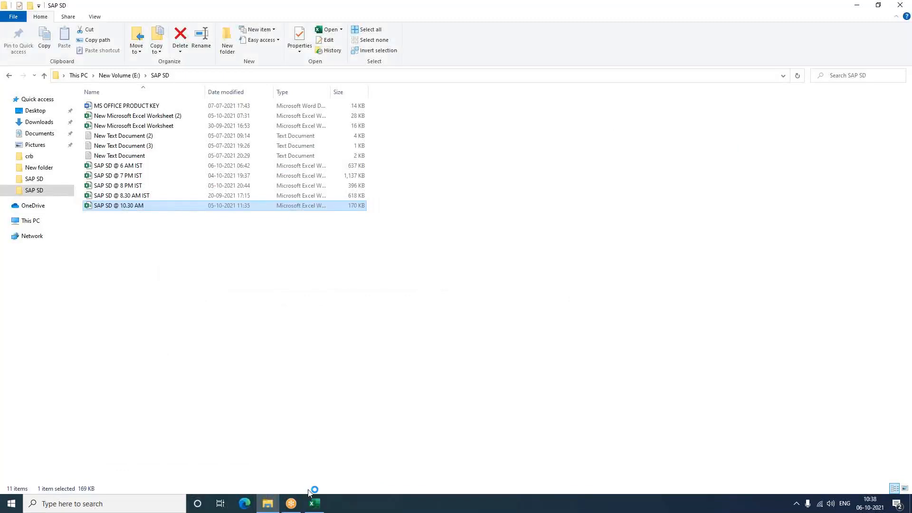
Minimize the file window, launch SAP Logon and open the logon screen of the connection named sap.
{"action": "left_click", "coordinate": [313, 506]}
{"action": "left_click", "coordinate": [313, 507]}
{"action": "left_click", "coordinate": [266, 506]}
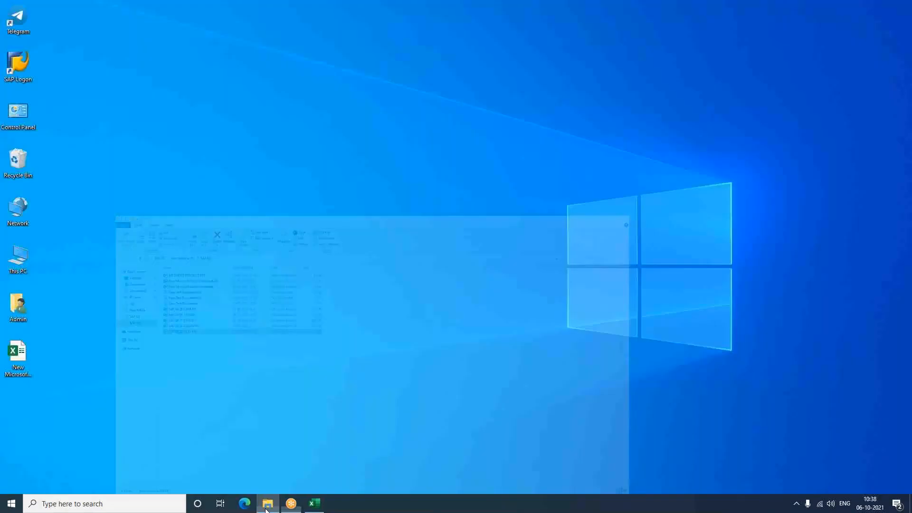
{"action": "double_click", "coordinate": [22, 78]}
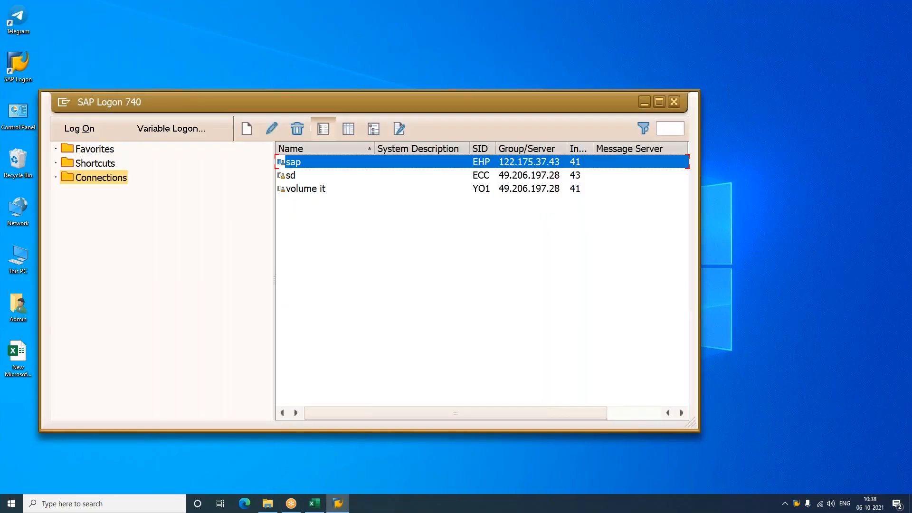
{"action": "key", "text": "Return"}
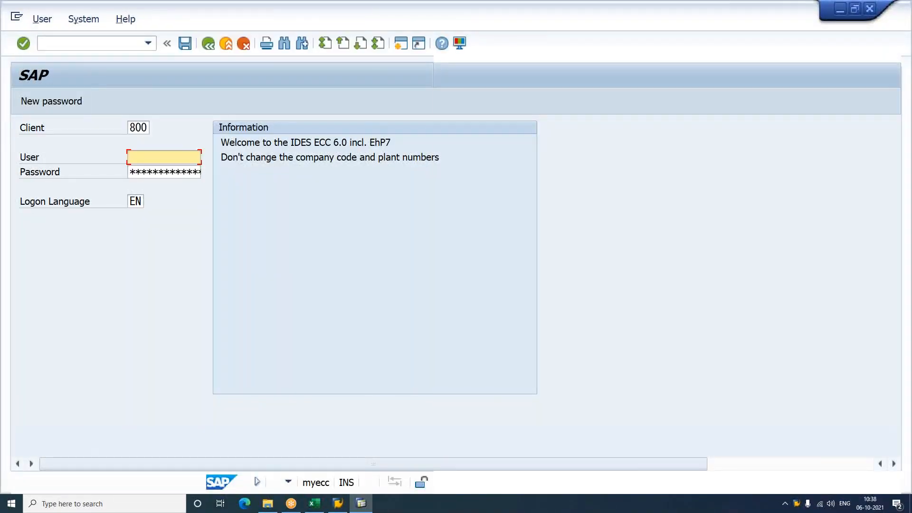
Log on to client 800 with the user name and account password.
{"action": "key", "text": "Down"}
{"action": "key", "text": "Down"}
{"action": "key", "text": "Return"}
{"action": "key", "text": "Tab"}
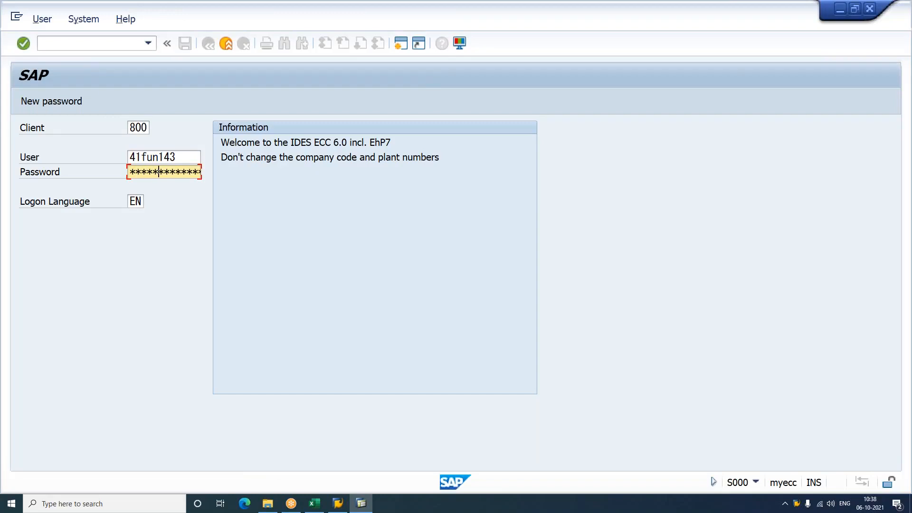
{"action": "key", "text": "Return"}
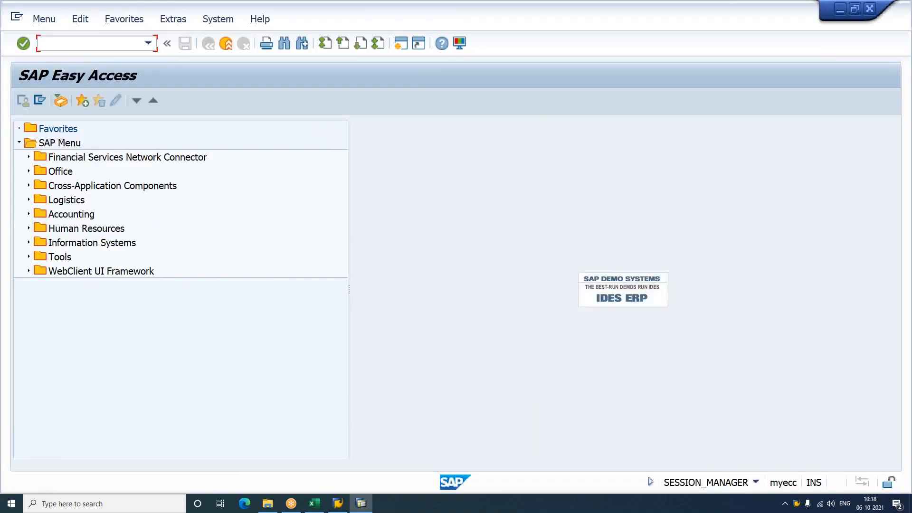
Open transaction VOV8 and position the sales order types list at sales document type YAOR.
{"action": "type", "text": "VOV8"}
{"action": "key", "text": "Return"}
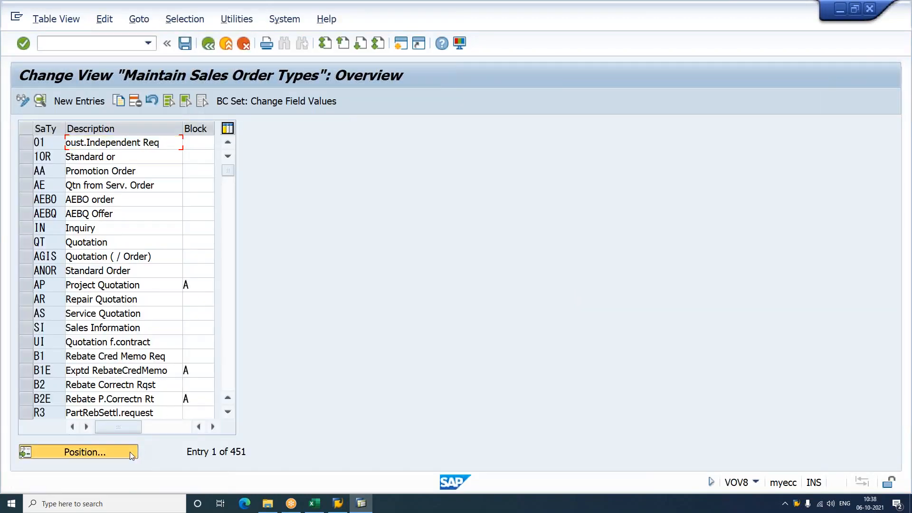
{"action": "left_click", "coordinate": [119, 452]}
{"action": "left_click", "coordinate": [314, 503]}
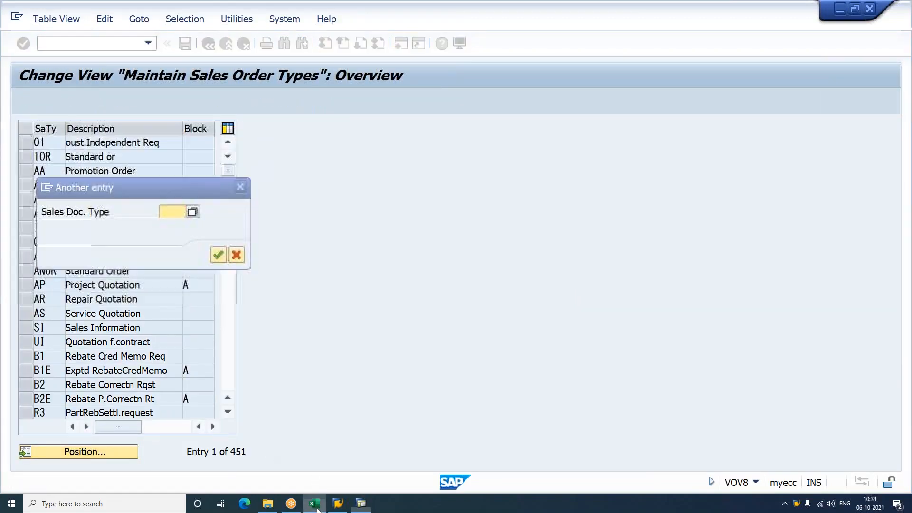
{"action": "left_click", "coordinate": [378, 477]}
{"action": "scroll", "coordinate": [363, 361], "scroll_direction": "up", "scroll_amount": 7}
{"action": "key", "text": "alt+Tab"}
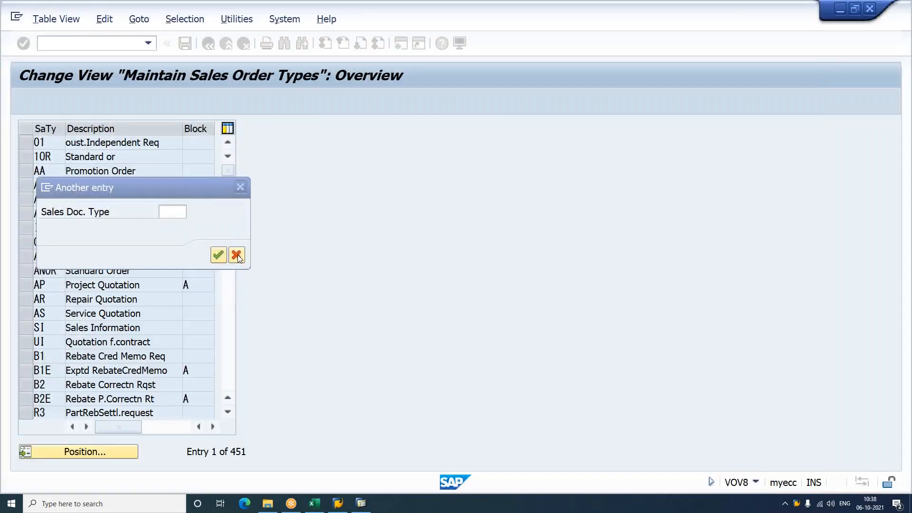
{"action": "type", "text": "yaor"}
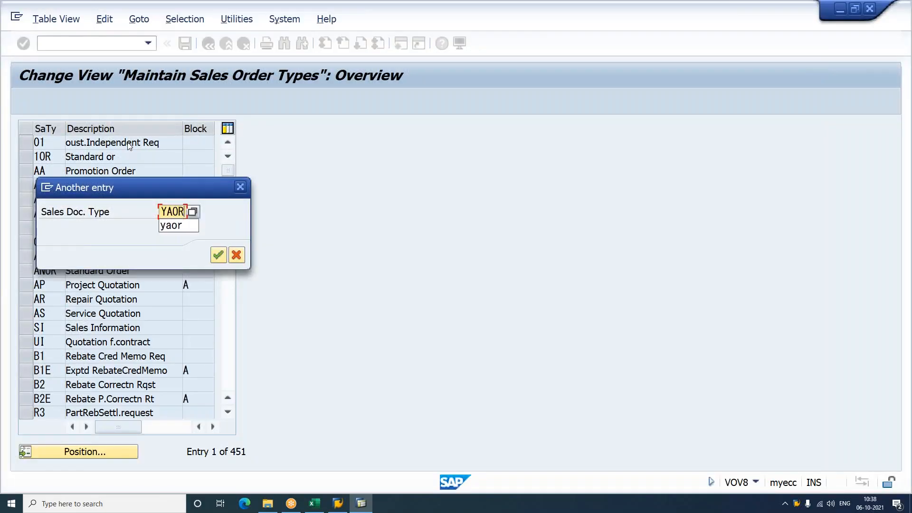
{"action": "key", "text": "Return"}
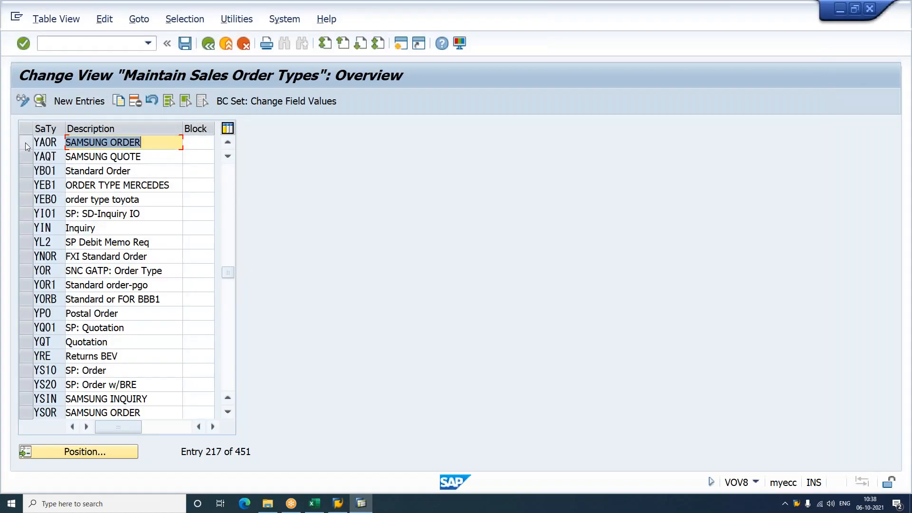
Open the details of order type YAOR and examine its shipping settings and delivery-related, order-related and intercompany billing types.
{"action": "left_click", "coordinate": [25, 142]}
{"action": "left_click", "coordinate": [40, 102]}
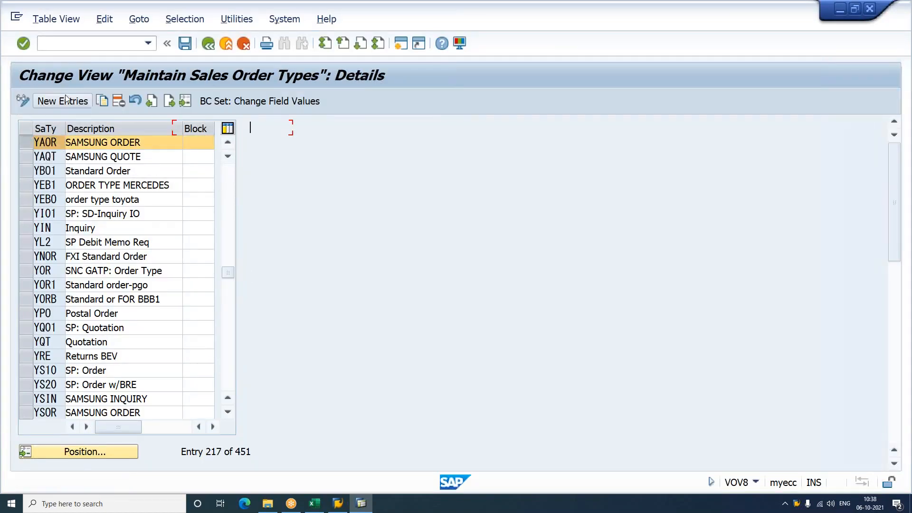
{"action": "scroll", "coordinate": [527, 248], "scroll_direction": "down", "scroll_amount": 5}
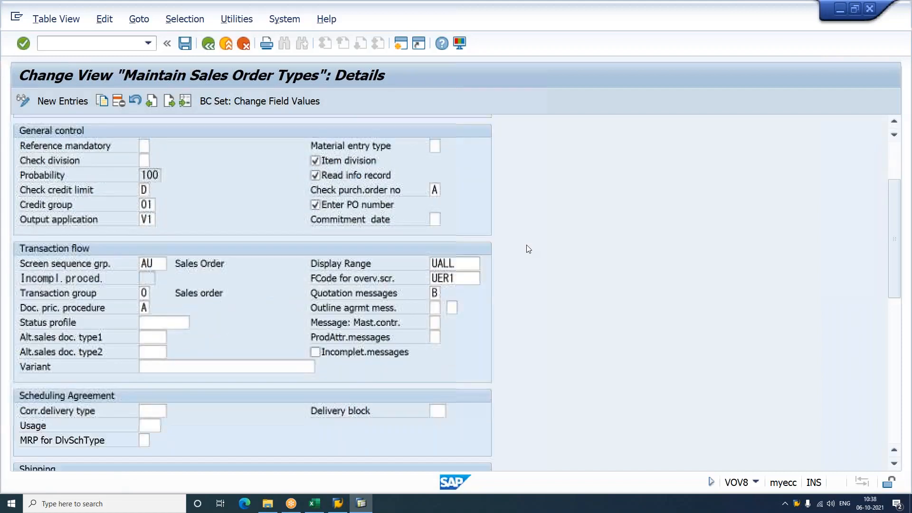
{"action": "scroll", "coordinate": [527, 248], "scroll_direction": "down", "scroll_amount": 1}
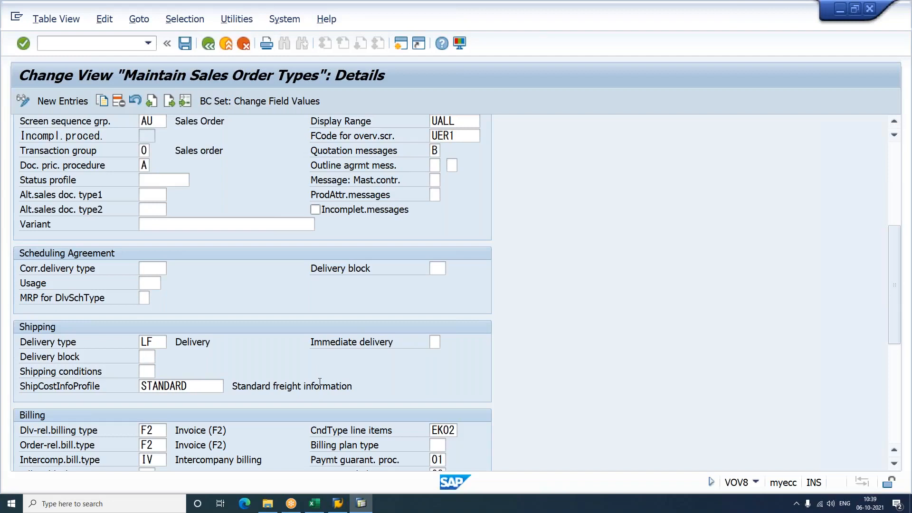
{"action": "scroll", "coordinate": [246, 396], "scroll_direction": "down", "scroll_amount": 3}
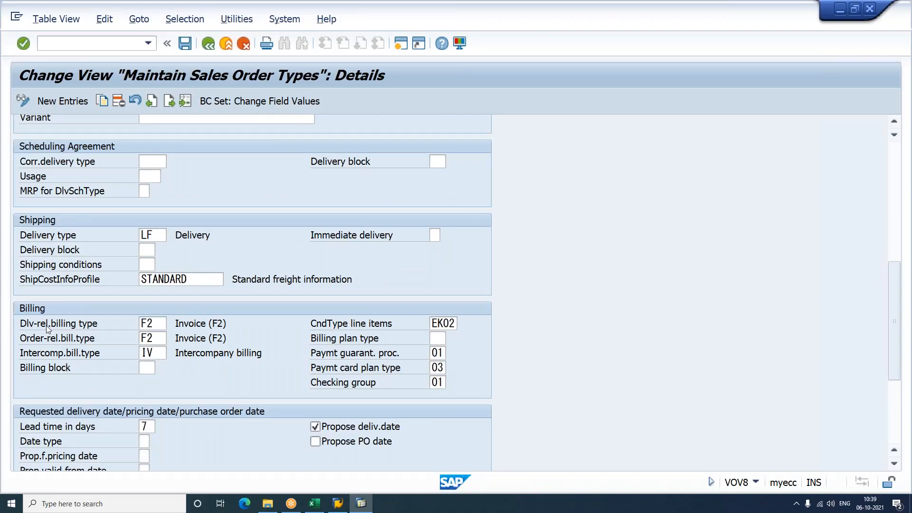
{"action": "left_click", "coordinate": [155, 326]}
{"action": "left_click", "coordinate": [154, 338]}
{"action": "left_click", "coordinate": [156, 350]}
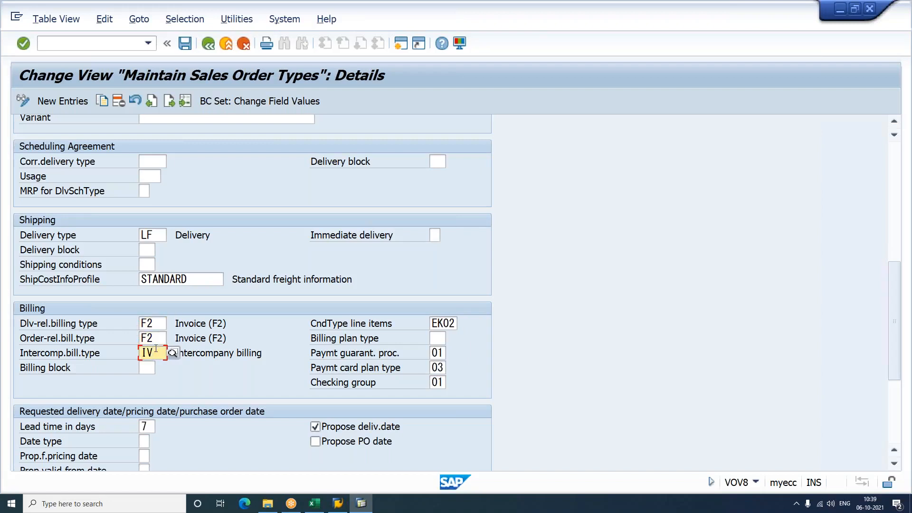
{"action": "left_click", "coordinate": [162, 323]}
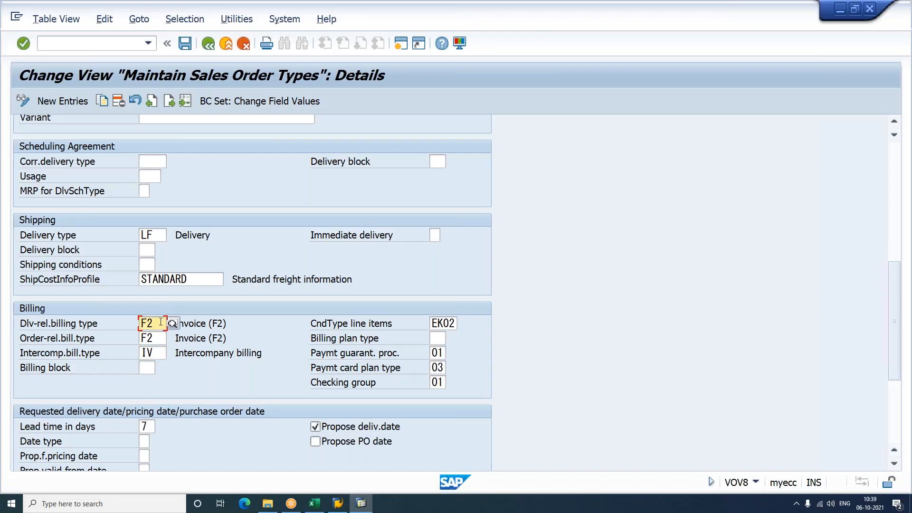
{"action": "key", "text": "Down"}
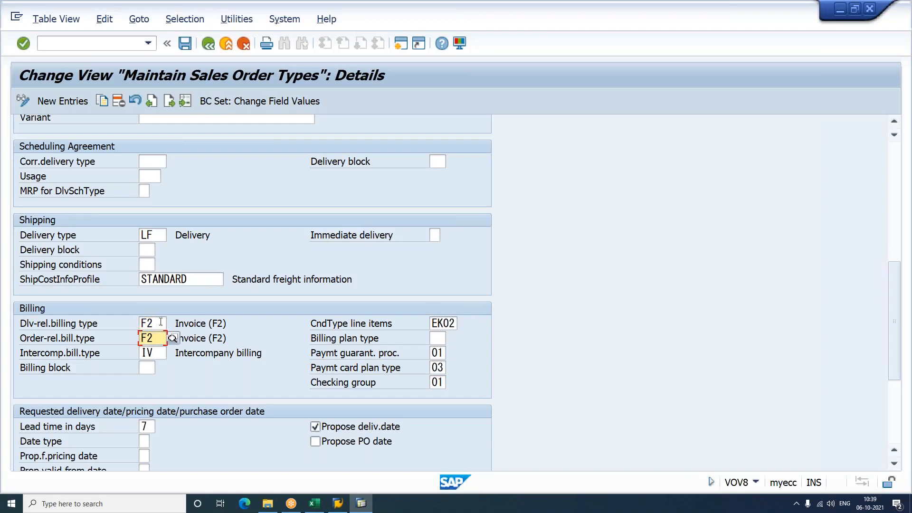
Start transaction VA01 in a new session and set the order type to YAOR.
{"action": "left_click", "coordinate": [124, 43]}
{"action": "type", "text": "/OVA01"}
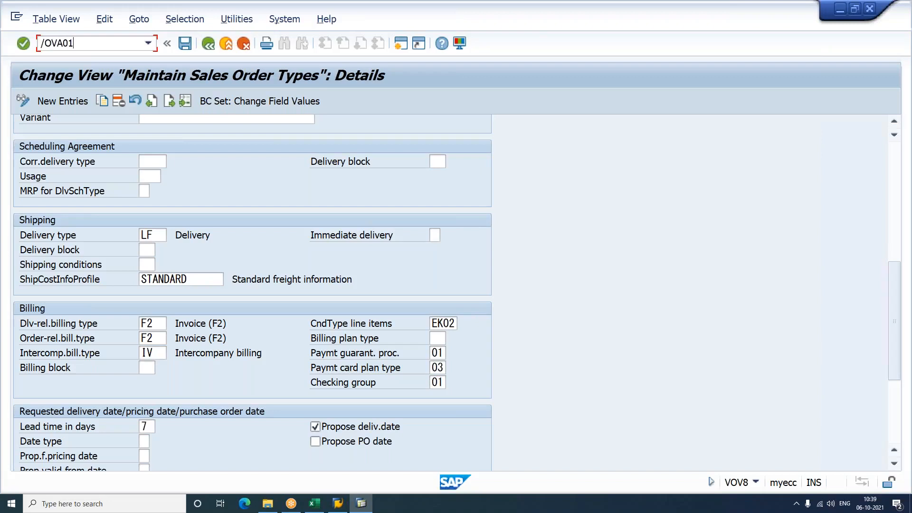
{"action": "key", "text": "Return"}
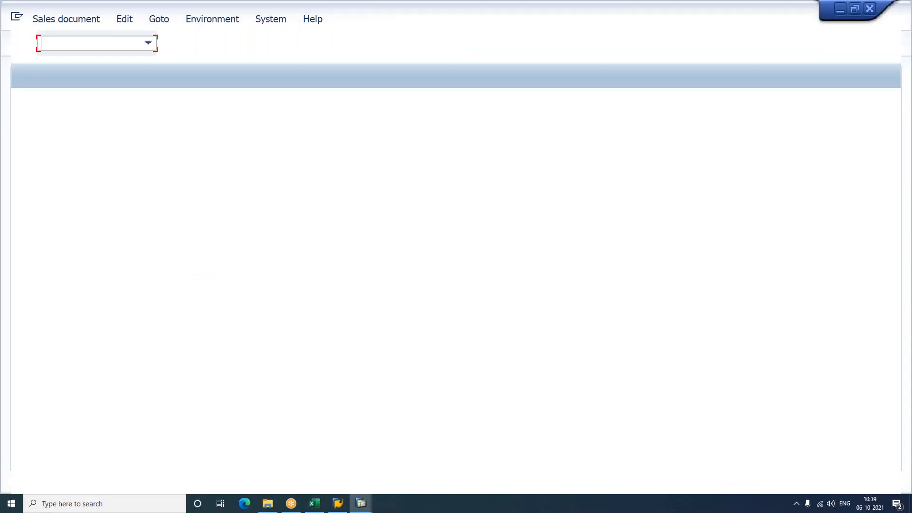
{"action": "key", "text": "Down"}
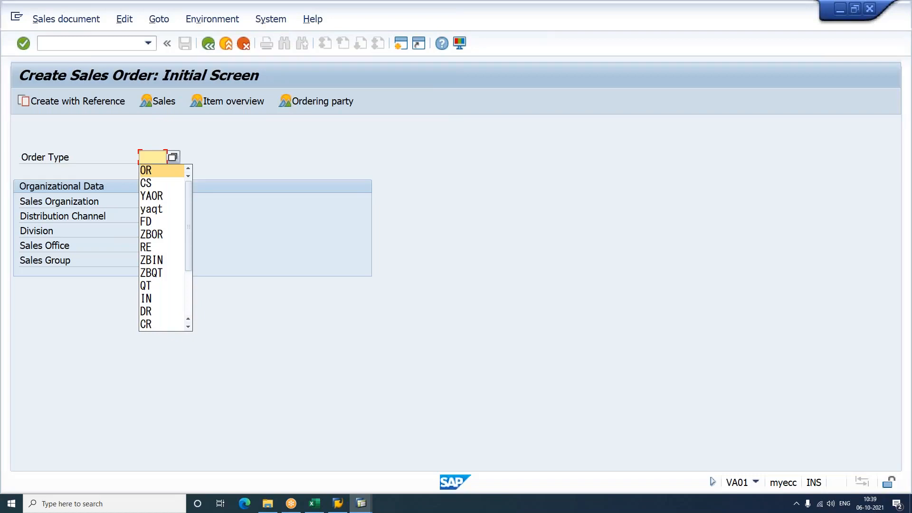
{"action": "key", "text": "Down"}
{"action": "key", "text": "Down"}
{"action": "key", "text": "Return"}
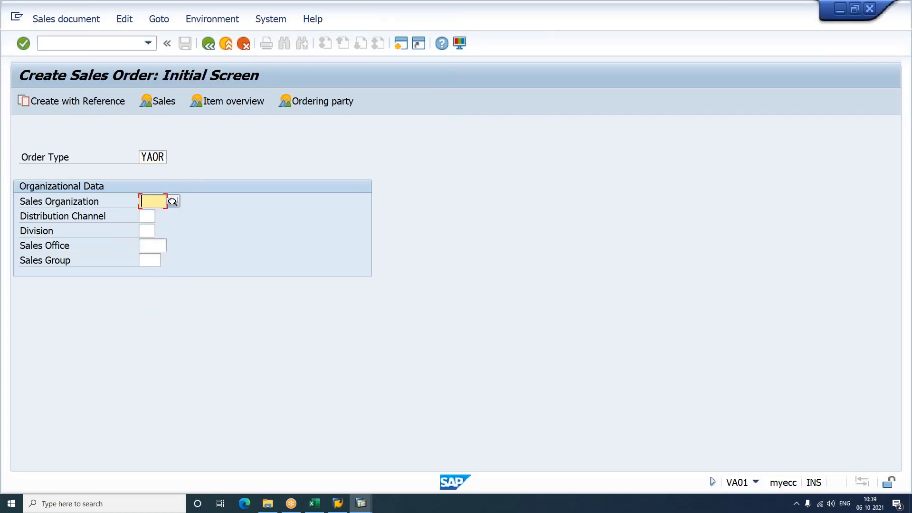
Set sales organization YSAM, distribution channel M6 and division Y4, and continue to the order overview.
{"action": "key", "text": "Down"}
{"action": "key", "text": "Down"}
{"action": "key", "text": "Return"}
{"action": "key", "text": "Down"}
{"action": "key", "text": "Down"}
{"action": "key", "text": "Return"}
{"action": "key", "text": "Down"}
{"action": "key", "text": "Down"}
{"action": "key", "text": "Down"}
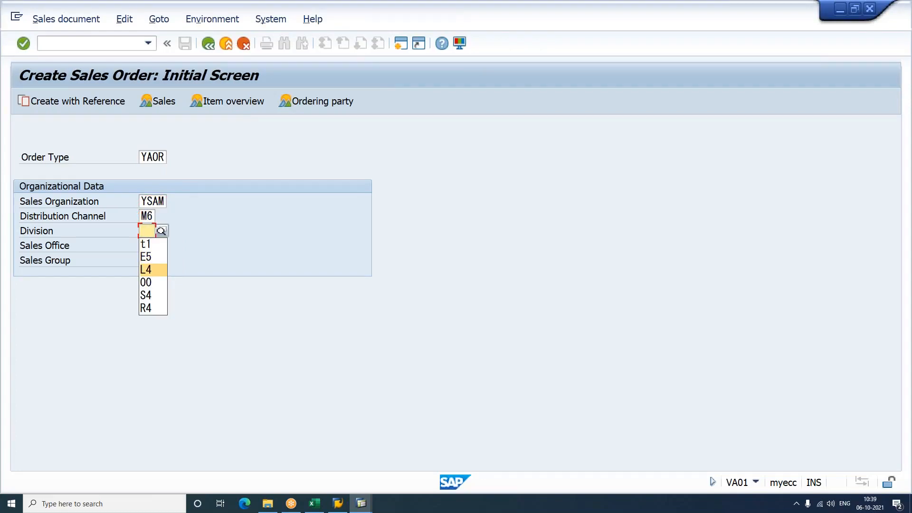
{"action": "type", "text": "Y4"}
{"action": "key", "text": "Return"}
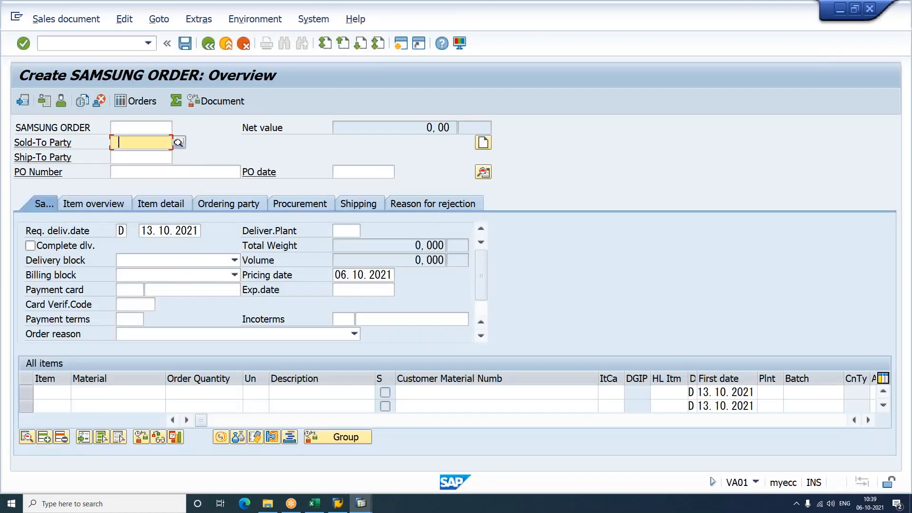
Enter the customer number of XYZ ELECTRONICS as the sold-to party and confirm it.
{"action": "key", "text": "Down"}
{"action": "key", "text": "Down"}
{"action": "key", "text": "Down"}
{"action": "key", "text": "Return"}
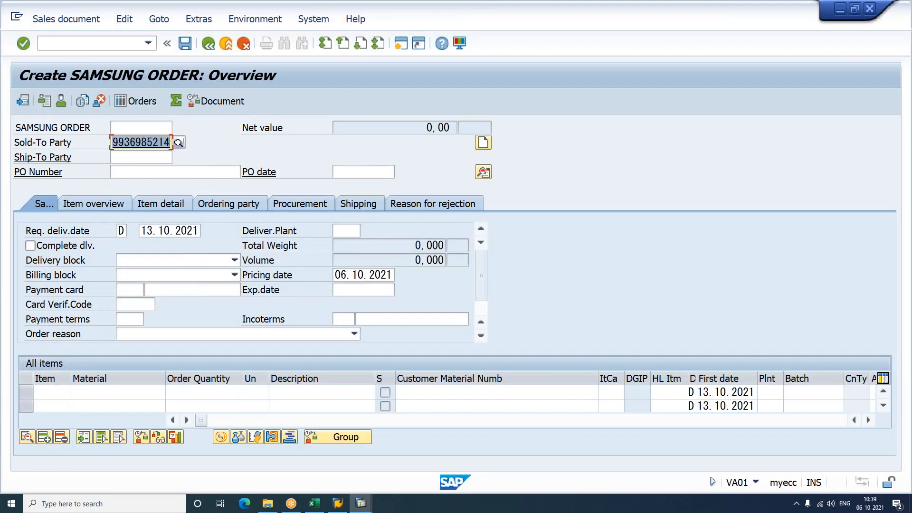
{"action": "key", "text": "Return"}
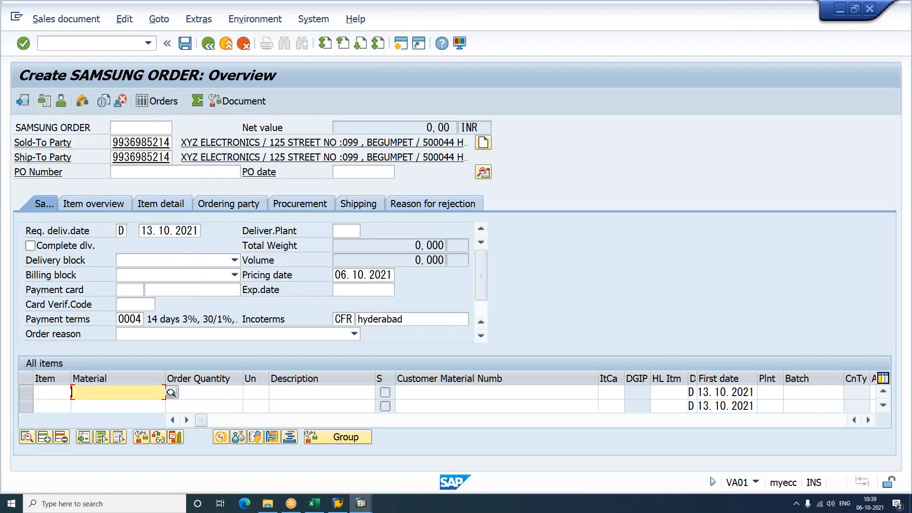
Add material HDTV with an order quantity of 12 as the first item, continuing past the open quotations.
{"action": "key", "text": "Down"}
{"action": "key", "text": "Down"}
{"action": "key", "text": "Down"}
{"action": "key", "text": "Down"}
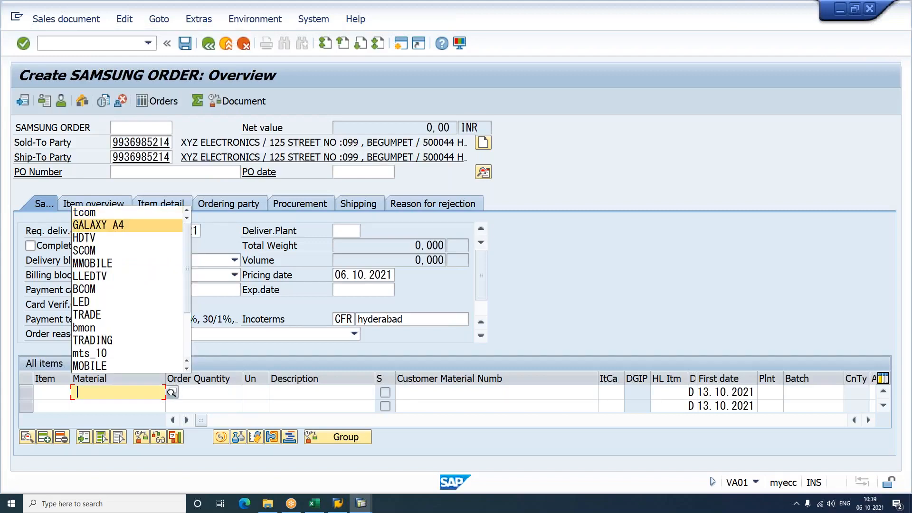
{"action": "key", "text": "Return"}
{"action": "key", "text": "Tab"}
{"action": "type", "text": "12"}
{"action": "key", "text": "Return"}
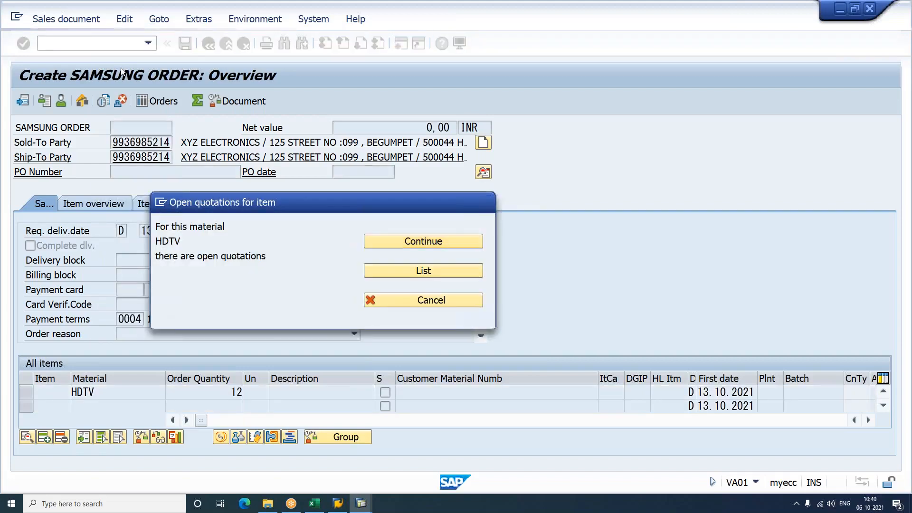
{"action": "key", "text": "Return"}
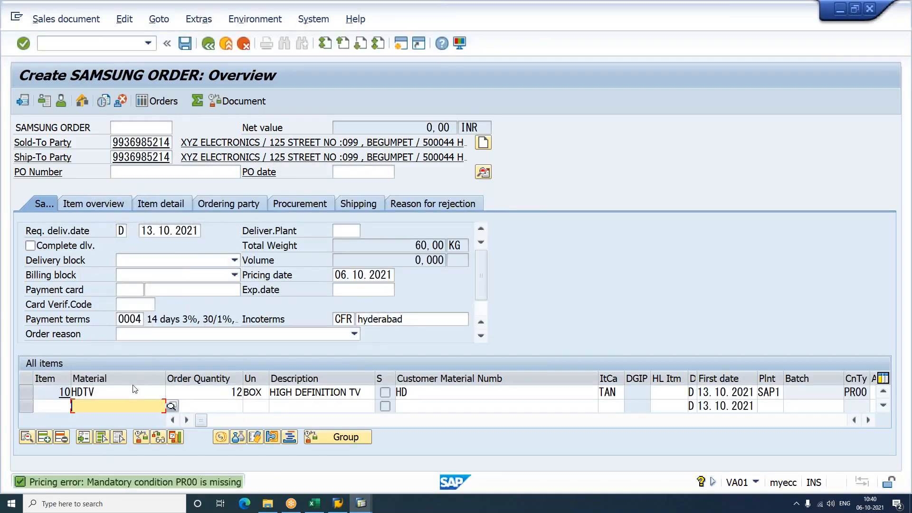
Add pricing condition PR00 with an amount of 15.000 to the HDTV item's conditions.
{"action": "double_click", "coordinate": [134, 390]}
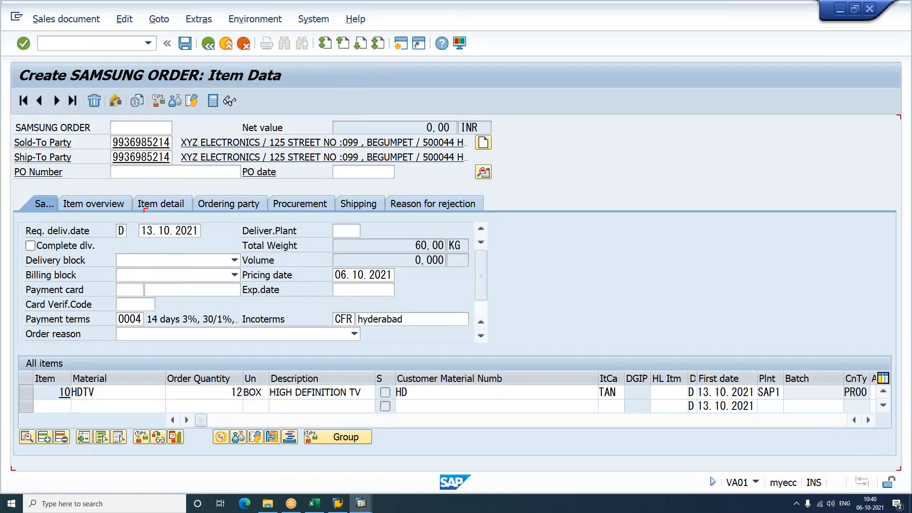
{"action": "left_click", "coordinate": [280, 176]}
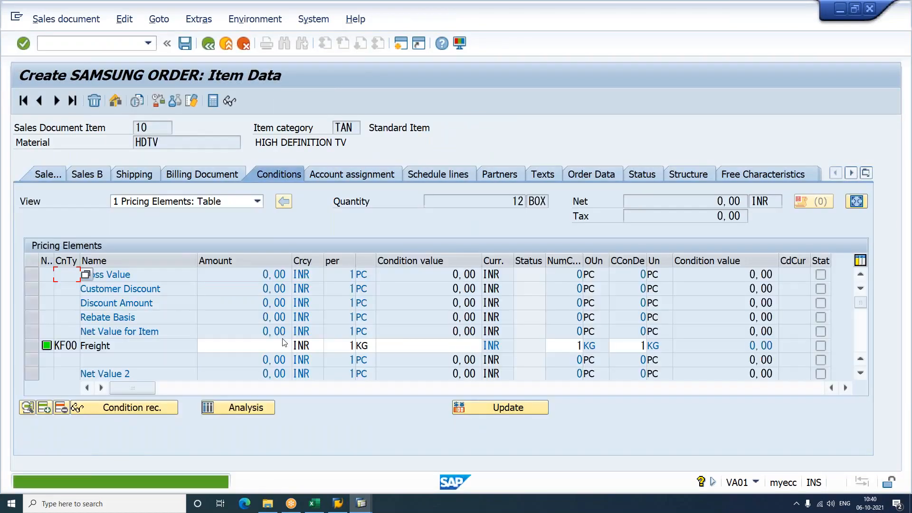
{"action": "scroll", "coordinate": [283, 343], "scroll_direction": "down", "scroll_amount": 2}
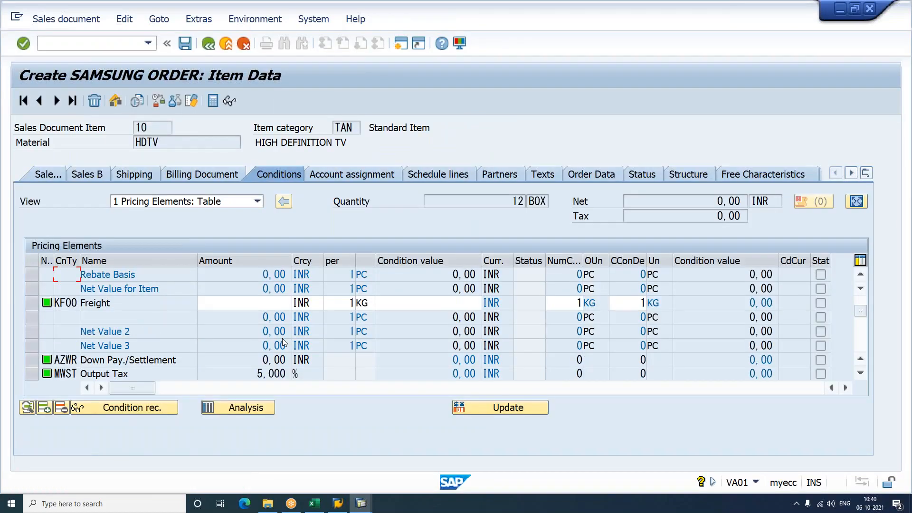
{"action": "scroll", "coordinate": [282, 339], "scroll_direction": "down", "scroll_amount": 1}
{"action": "type", "text": "PR00"}
{"action": "key", "text": "Tab"}
{"action": "type", "text": "15. 000"}
{"action": "key", "text": "Return"}
Check the HDTV item's schedule lines and shipping data, and save the sales order.
{"action": "left_click", "coordinate": [452, 168]}
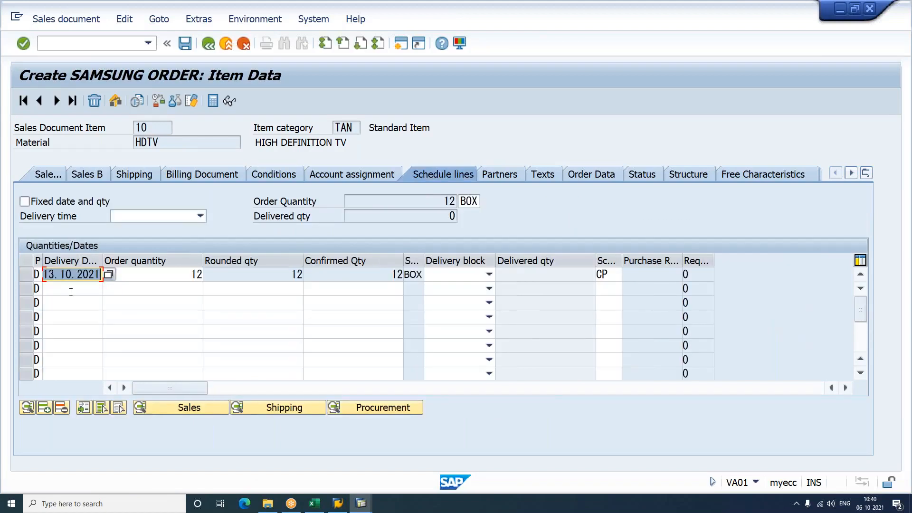
{"action": "left_click", "coordinate": [132, 176]}
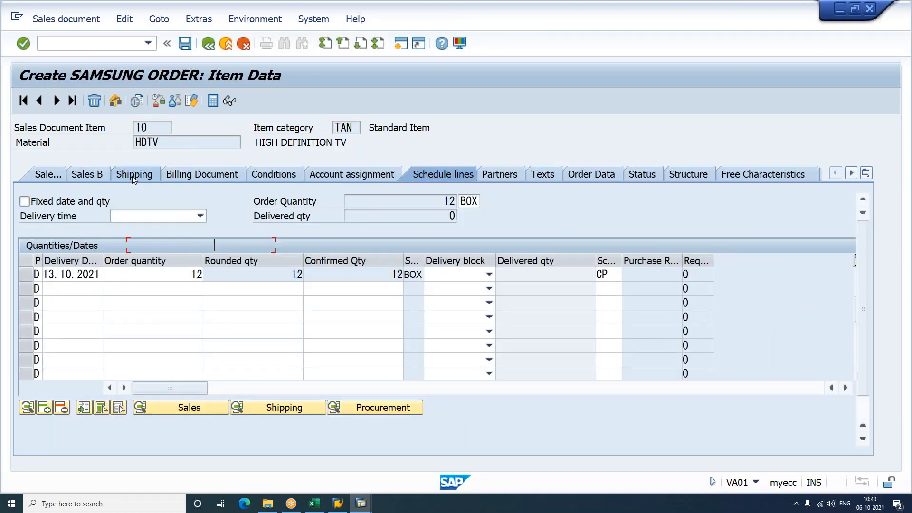
{"action": "left_click", "coordinate": [141, 288]}
{"action": "left_click", "coordinate": [185, 43]}
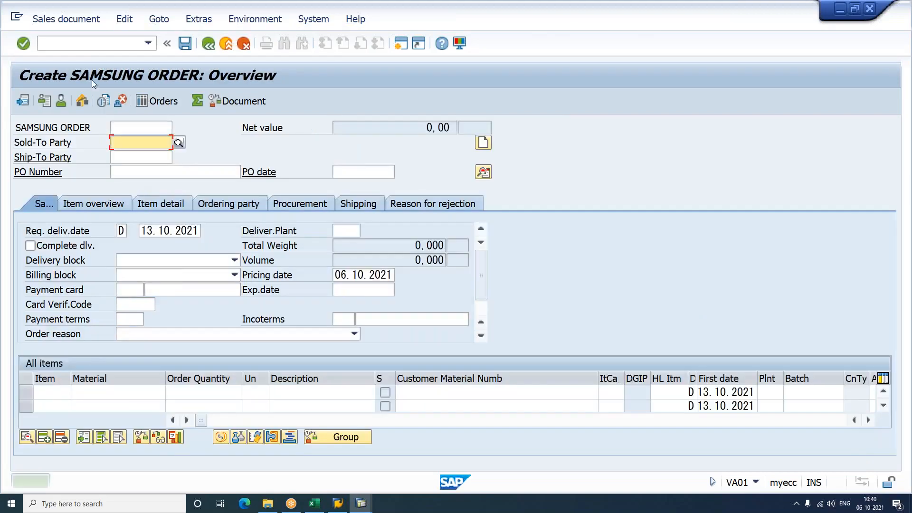
Switch the current session to transaction VL01N for creating an outbound delivery with order reference.
{"action": "left_click", "coordinate": [93, 43]}
{"action": "type", "text": "/NVL01N"}
{"action": "key", "text": "Return"}
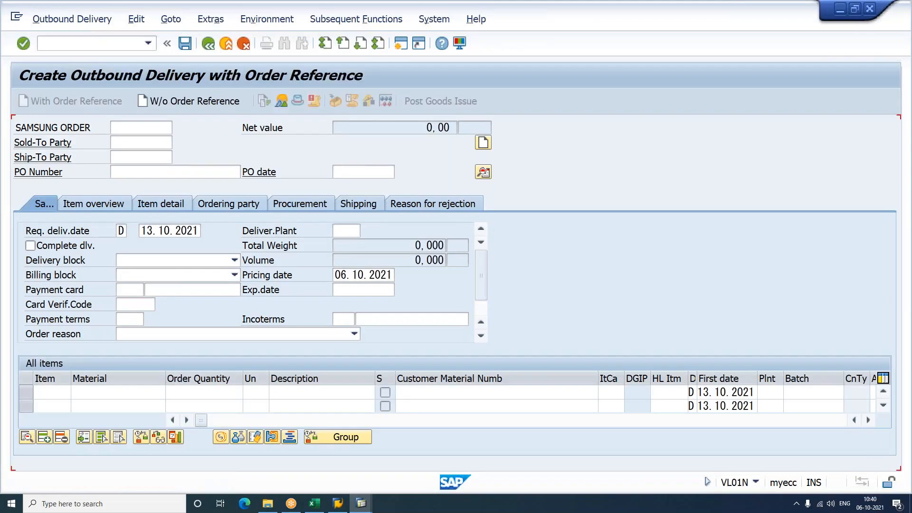
Set the delivery's selection date to 13.10.2021 and shipping point to SMSP, and proceed to the delivery overview.
{"action": "left_click", "coordinate": [167, 202]}
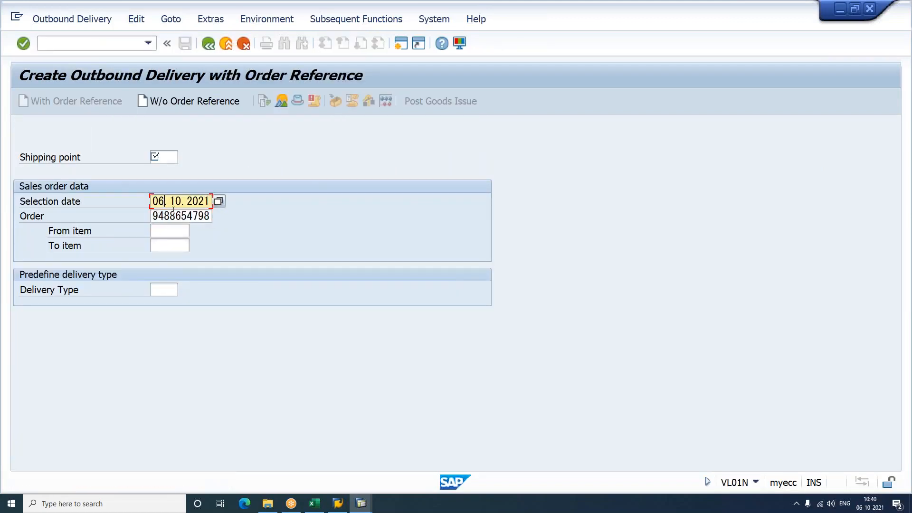
{"action": "key", "text": "BackSpace"}
{"action": "key", "text": "BackSpace"}
{"action": "type", "text": "13"}
{"action": "key", "text": "shift+Tab"}
{"action": "key", "text": "Down"}
{"action": "key", "text": "Down"}
{"action": "key", "text": "Return"}
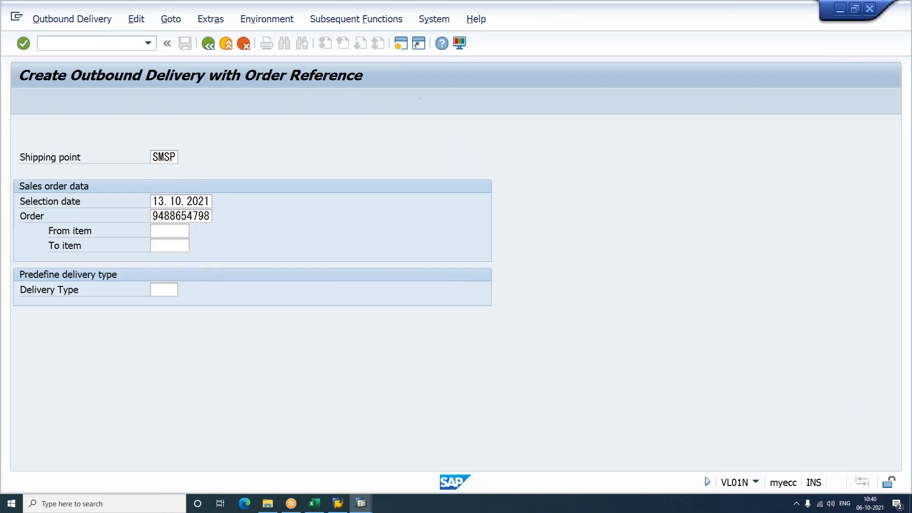
{"action": "key", "text": "Return"}
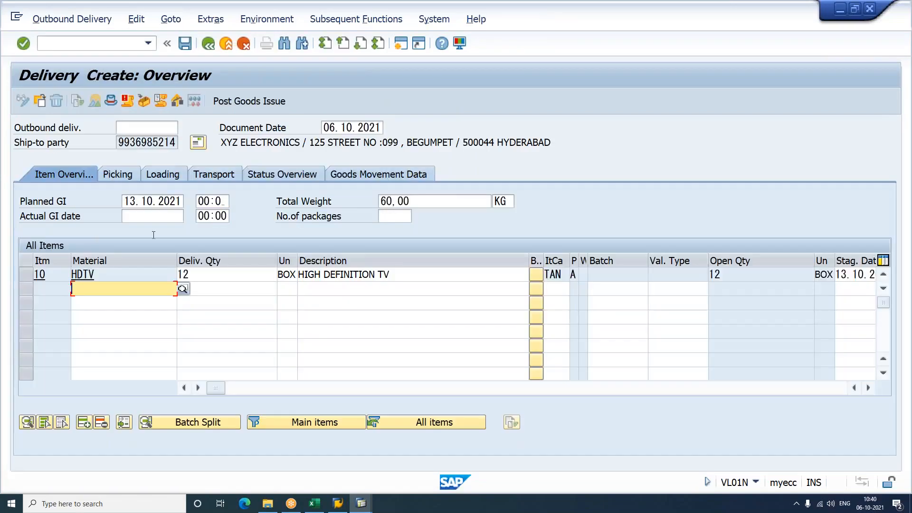
Enter a picked quantity of 12 for the HDTV item and post the goods issue.
{"action": "left_click", "coordinate": [123, 174]}
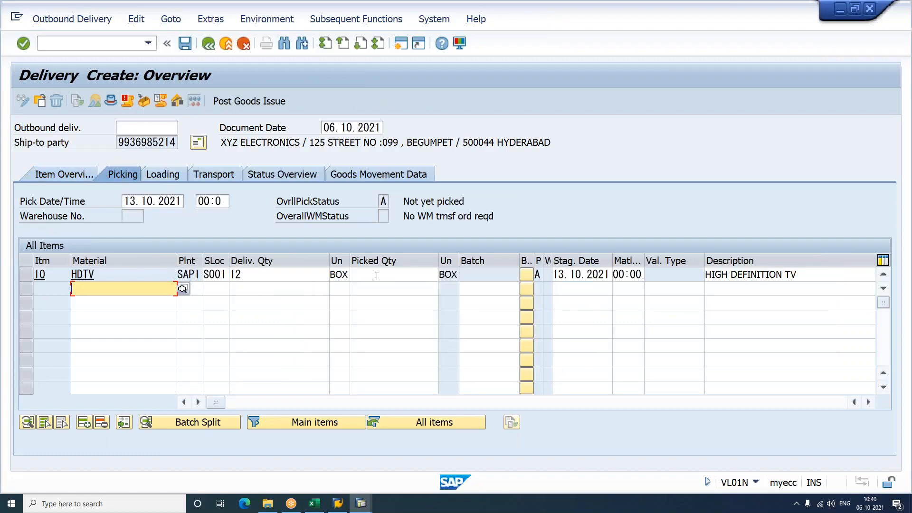
{"action": "left_click", "coordinate": [377, 276]}
{"action": "type", "text": "12"}
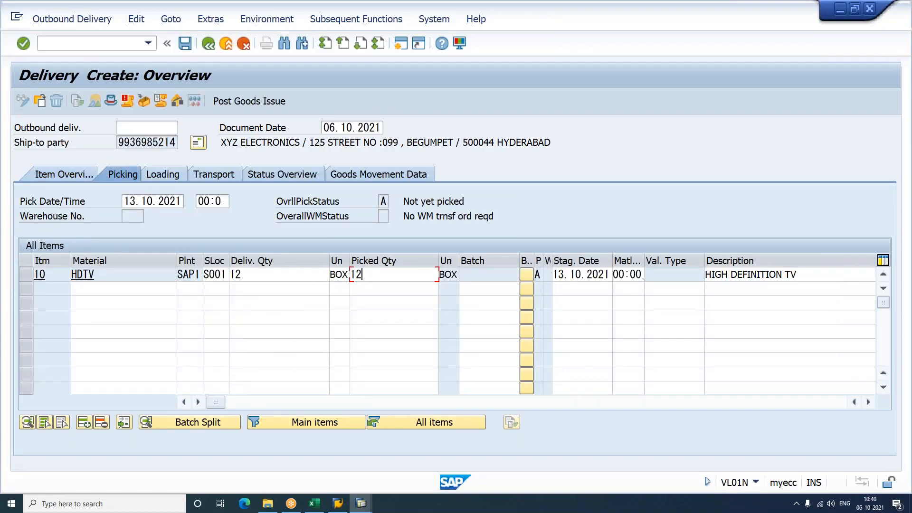
{"action": "key", "text": "Return"}
{"action": "left_click", "coordinate": [236, 103]}
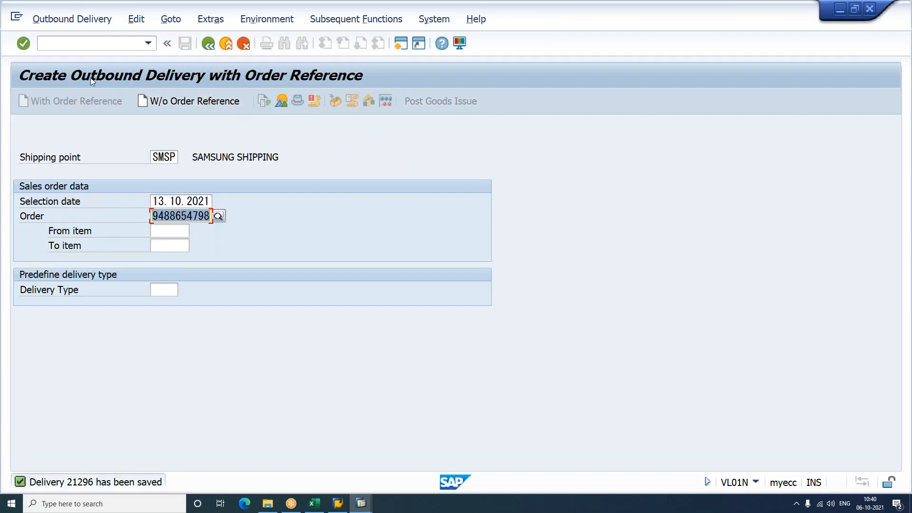
Switch the session to transaction VF01 and bring up the billing item overview for the newly saved delivery.
{"action": "left_click", "coordinate": [90, 44]}
{"action": "type", "text": "/NVF01"}
{"action": "key", "text": "Return"}
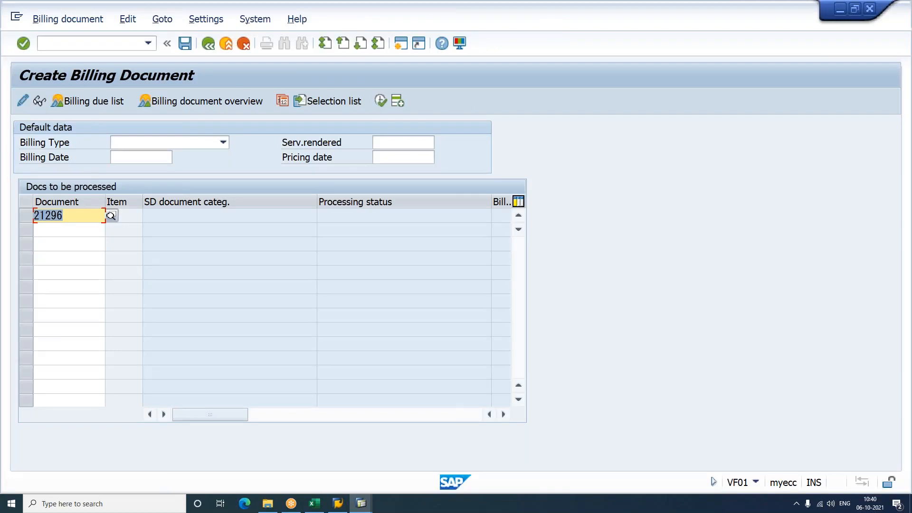
{"action": "key", "text": "Return"}
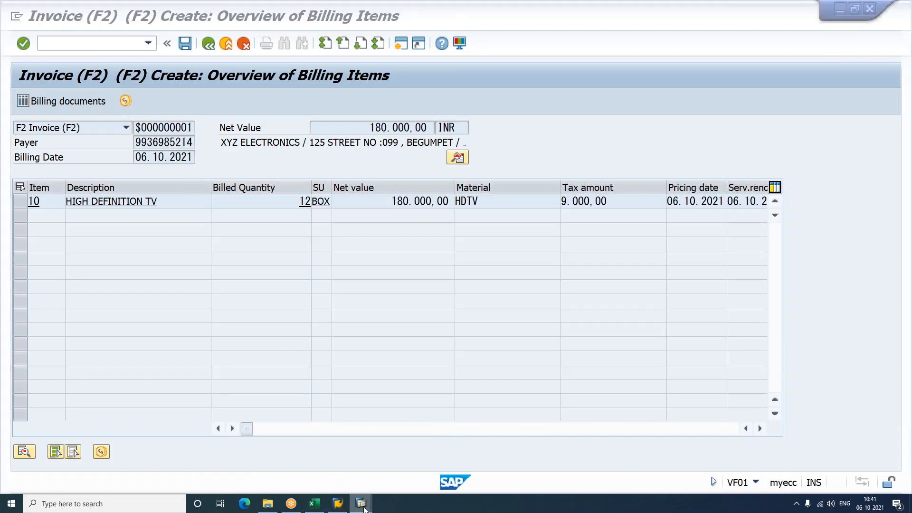
Switch to the VOV8 session and examine order type YAOR's delivery-related, order-related and intercompany billing types and its billing and delivery block fields.
{"action": "mouse_move", "coordinate": [361, 504]}
{"action": "left_click", "coordinate": [327, 468]}
{"action": "left_click", "coordinate": [160, 332]}
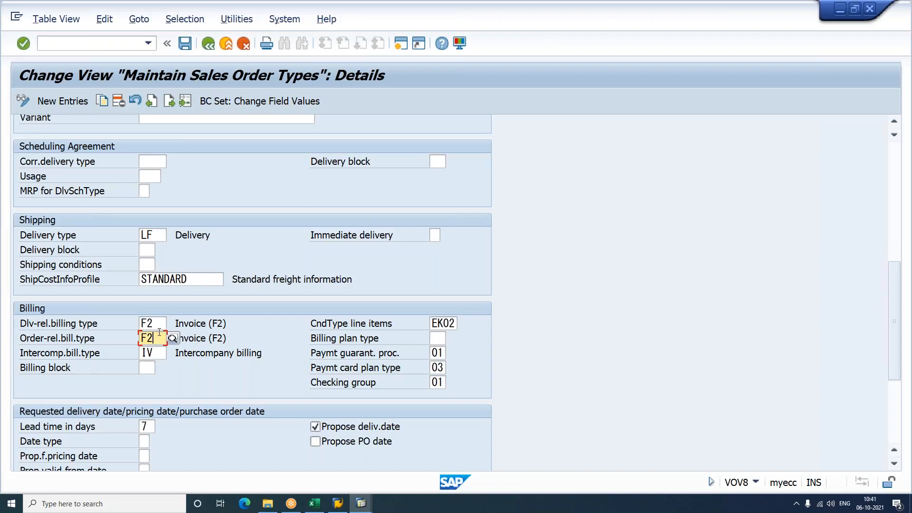
{"action": "left_click", "coordinate": [161, 324]}
{"action": "left_click", "coordinate": [160, 338]}
{"action": "left_click", "coordinate": [162, 321]}
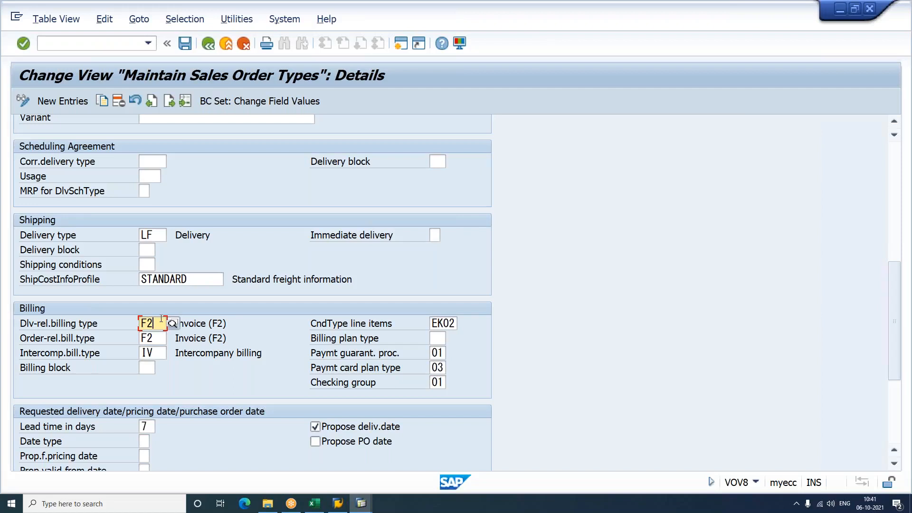
{"action": "key", "text": "Down"}
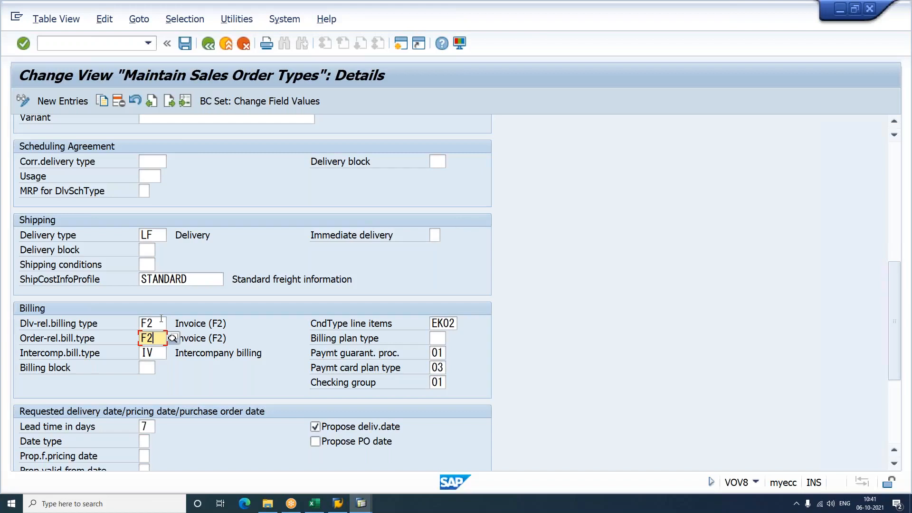
{"action": "left_click", "coordinate": [149, 354]}
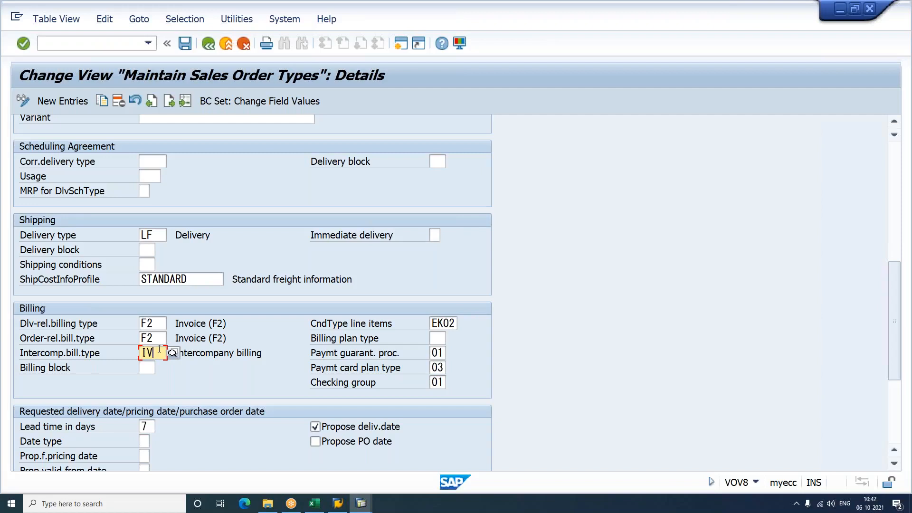
{"action": "left_click", "coordinate": [149, 367]}
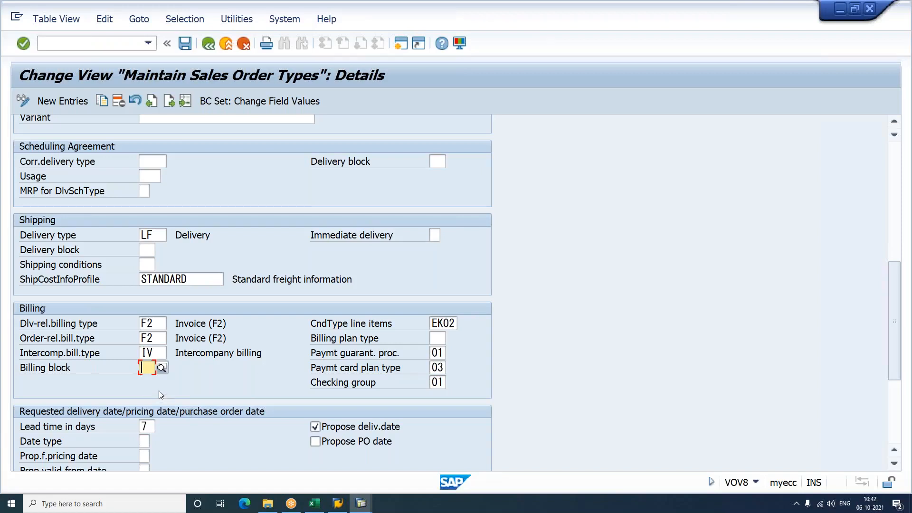
{"action": "left_click", "coordinate": [146, 250]}
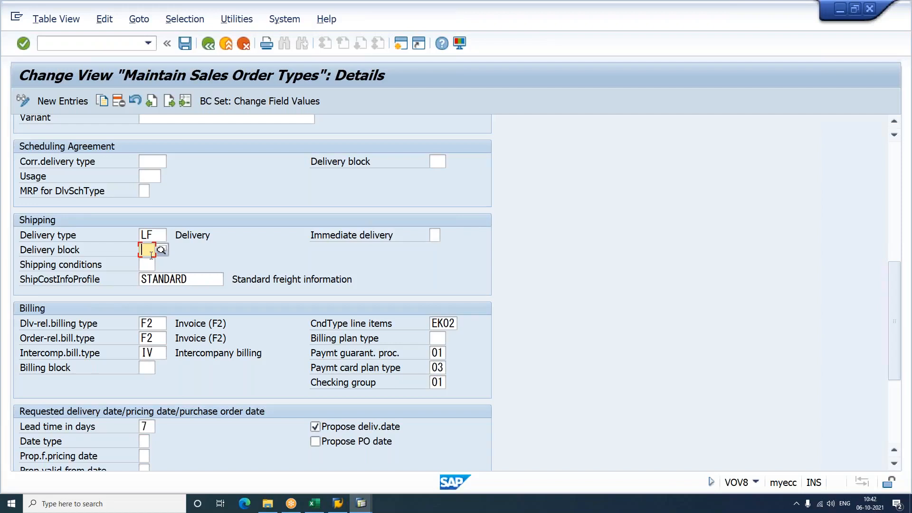
Set the billing block of order type YAOR to 04 (Check terms of paymt) and save it, accepting the customizing request.
{"action": "left_click", "coordinate": [146, 368]}
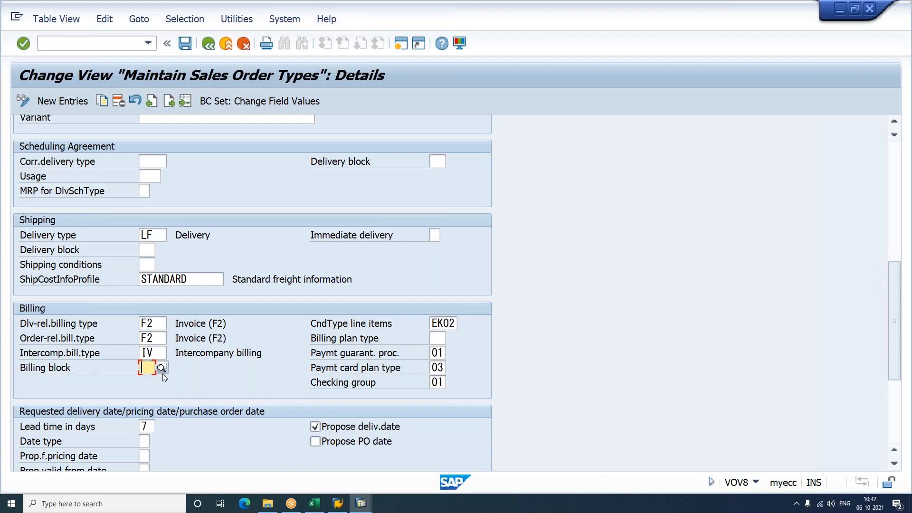
{"action": "key", "text": "F4"}
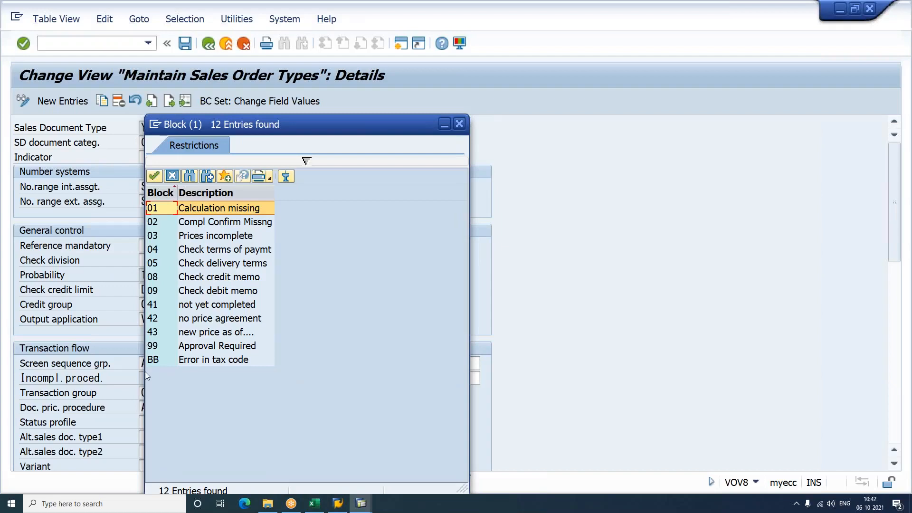
{"action": "left_click", "coordinate": [220, 251]}
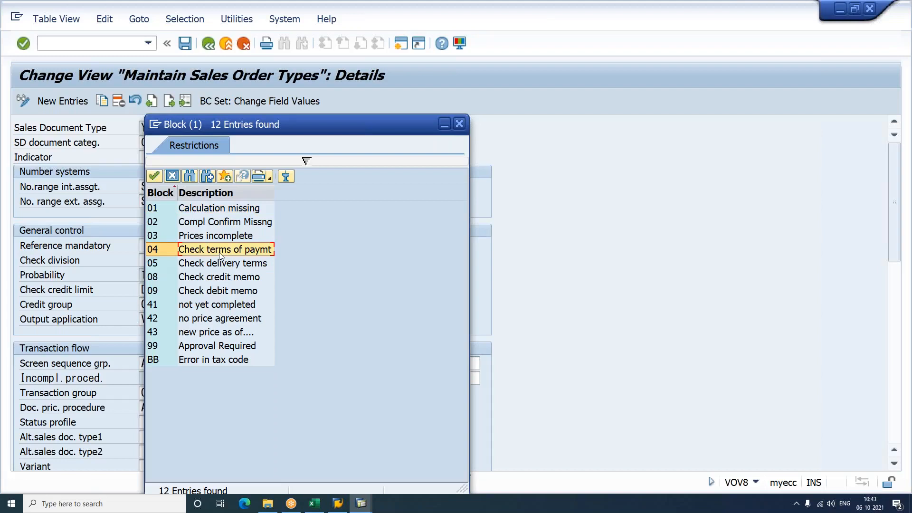
{"action": "double_click", "coordinate": [220, 251]}
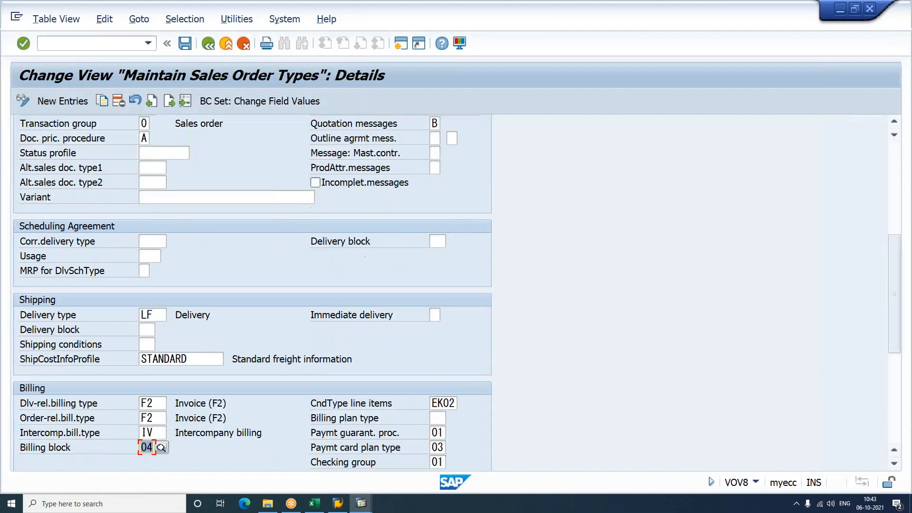
{"action": "key", "text": "ctrl+s"}
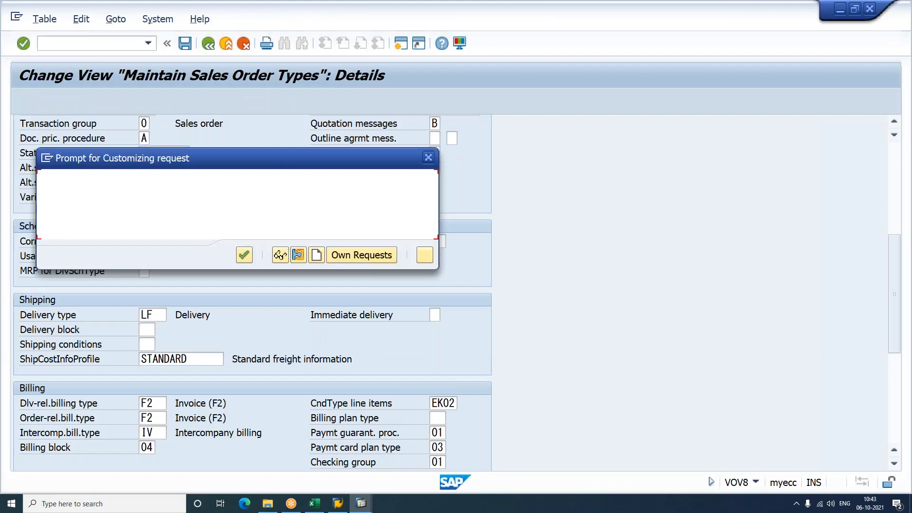
{"action": "left_click", "coordinate": [244, 255]}
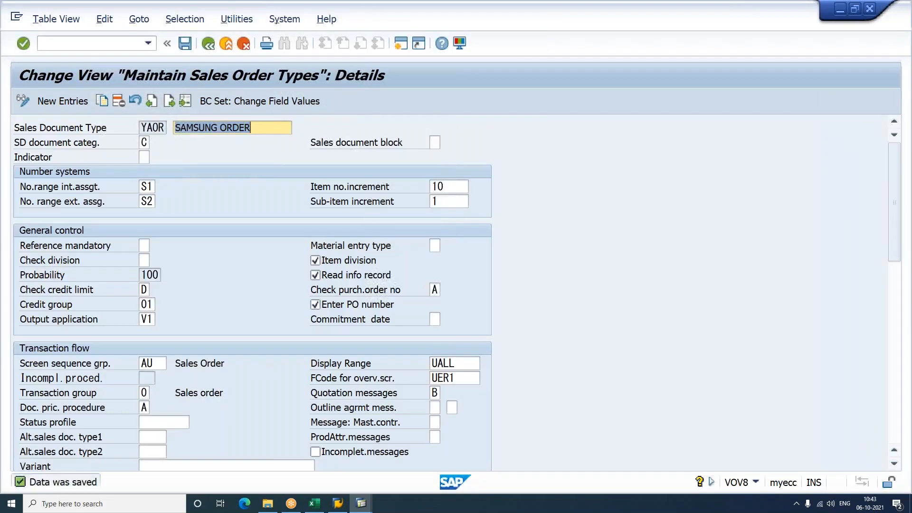
Return to the invoice session, switch it to transaction VA01 and open a new YAOR order, checking its billing block.
{"action": "key", "text": "alt+Tab"}
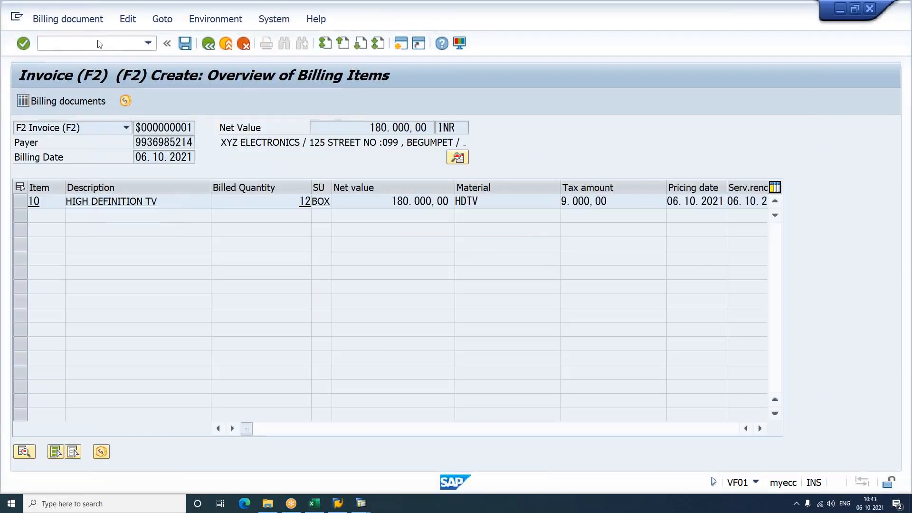
{"action": "left_click", "coordinate": [99, 43]}
{"action": "type", "text": "/NVA01"}
{"action": "key", "text": "Return"}
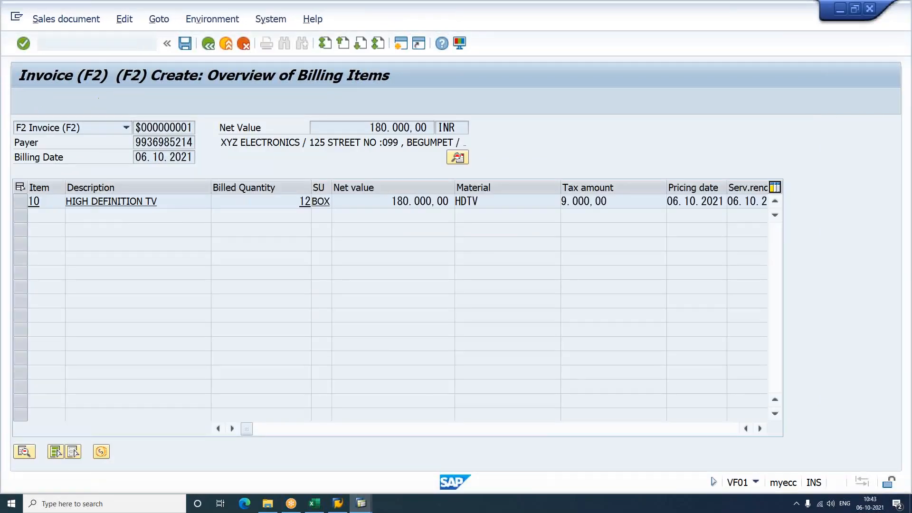
{"action": "key", "text": "Return"}
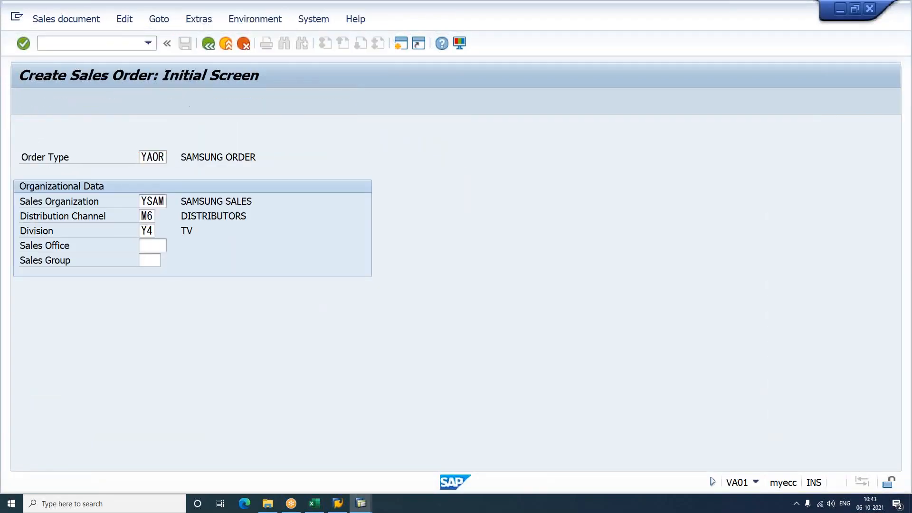
{"action": "left_click", "coordinate": [59, 280]}
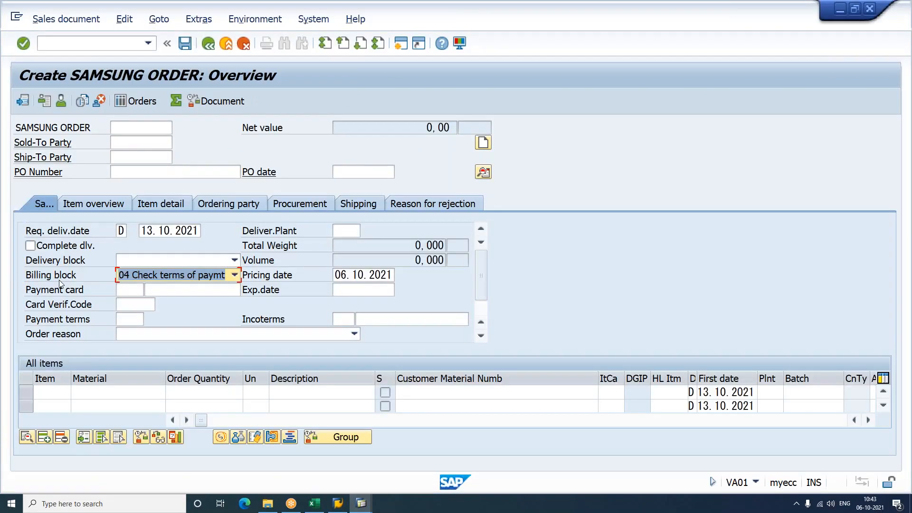
Fill in XYZ ELECTRONICS' customer number as the order's sold-to party.
{"action": "left_click", "coordinate": [125, 143]}
{"action": "left_click", "coordinate": [140, 155]}
{"action": "key", "text": "Return"}
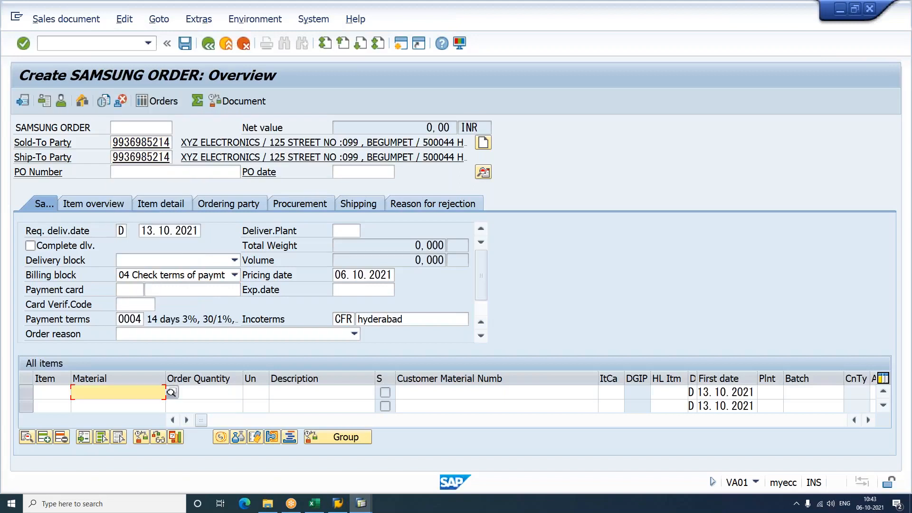
Add material HDTV with an order quantity of 12 to the new order, continuing past the open quotations.
{"action": "key", "text": "space"}
{"action": "key", "text": "Down"}
{"action": "key", "text": "Return"}
{"action": "key", "text": "Tab"}
{"action": "key", "text": "space"}
{"action": "key", "text": "Down"}
{"action": "key", "text": "Return"}
{"action": "key", "text": "Return"}
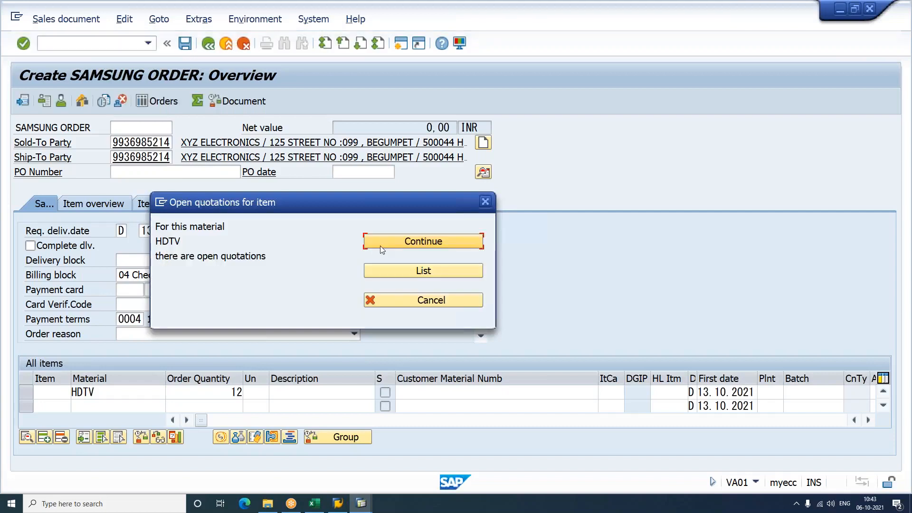
{"action": "left_click", "coordinate": [380, 246]}
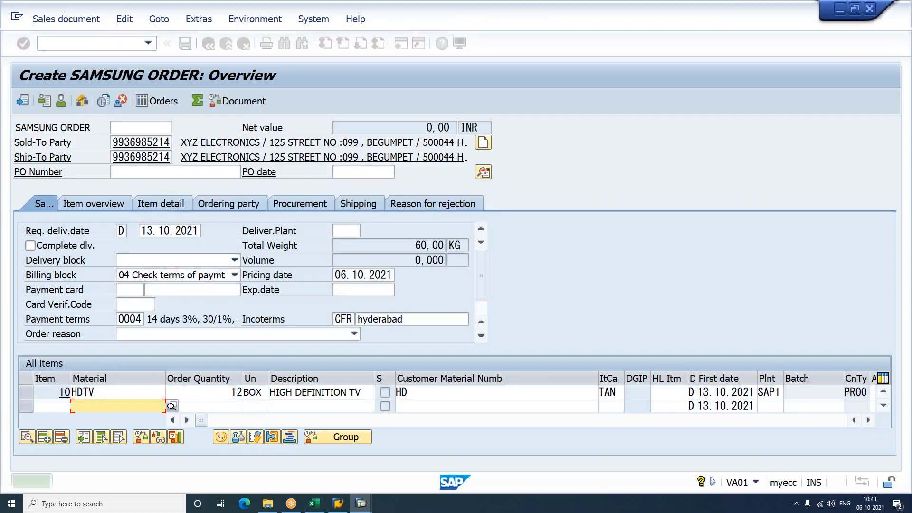
Add pricing condition PR00 with an amount of 15000 to the new order's HDTV item.
{"action": "double_click", "coordinate": [94, 393]}
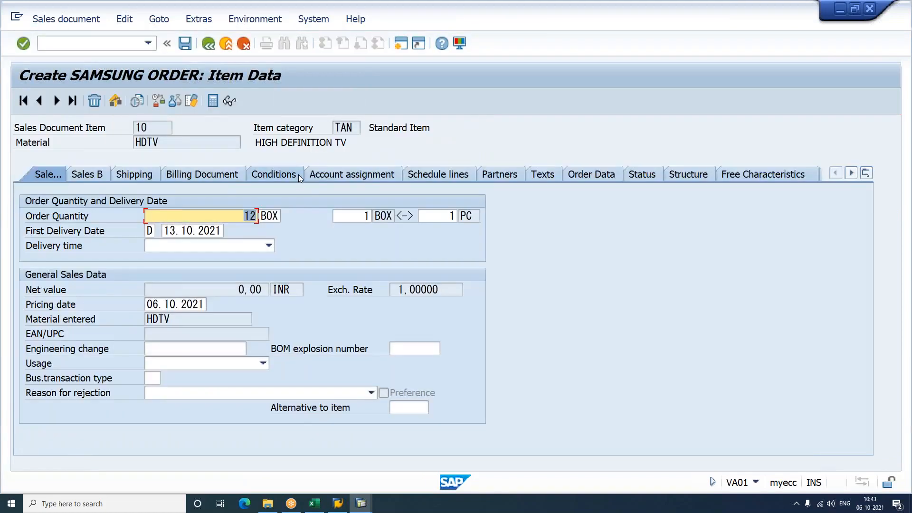
{"action": "left_click", "coordinate": [299, 175]}
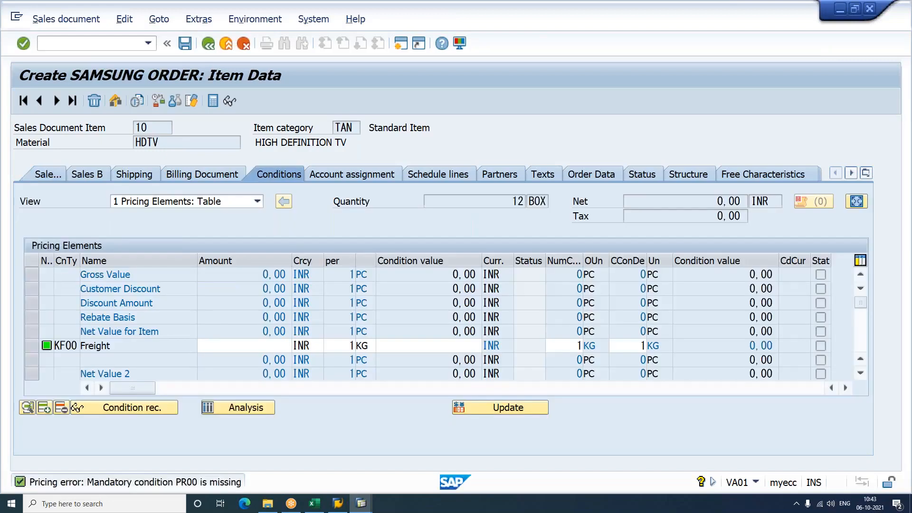
{"action": "scroll", "coordinate": [442, 323], "scroll_direction": "down", "scroll_amount": 1}
{"action": "scroll", "coordinate": [442, 323], "scroll_direction": "down", "scroll_amount": 1}
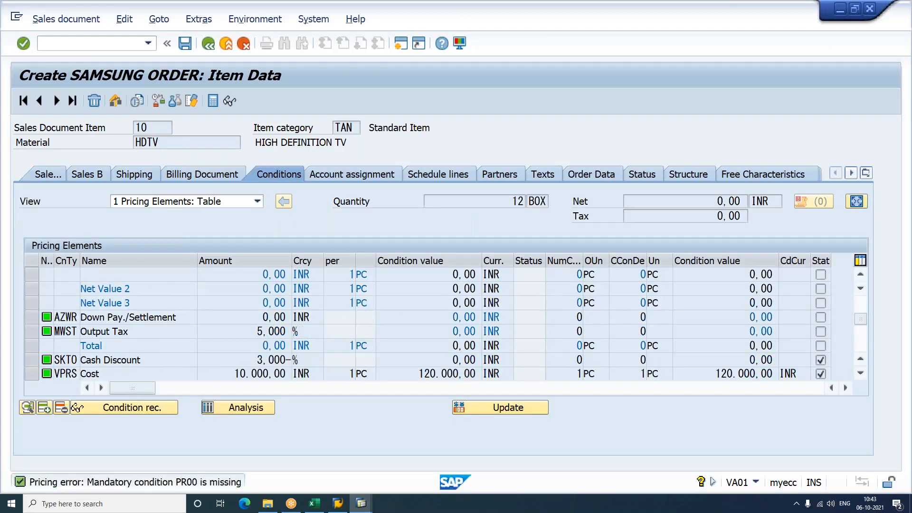
{"action": "scroll", "coordinate": [442, 323], "scroll_direction": "down", "scroll_amount": 2}
{"action": "left_click", "coordinate": [67, 318]}
{"action": "type", "text": "PR00"}
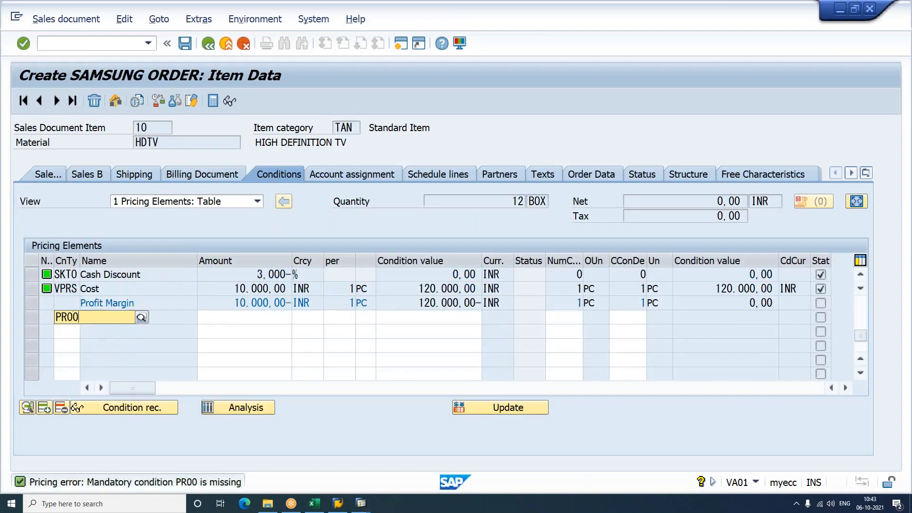
{"action": "key", "text": "Tab"}
{"action": "type", "text": "15000"}
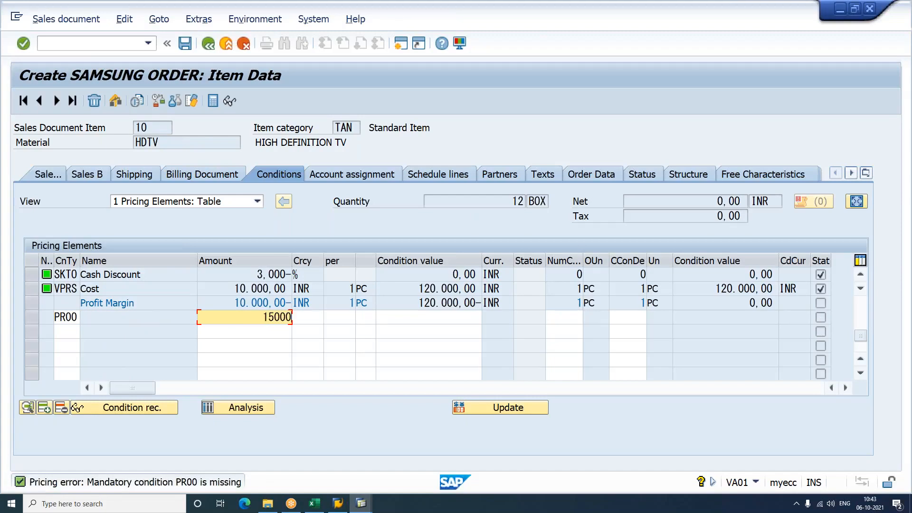
{"action": "key", "text": "Return"}
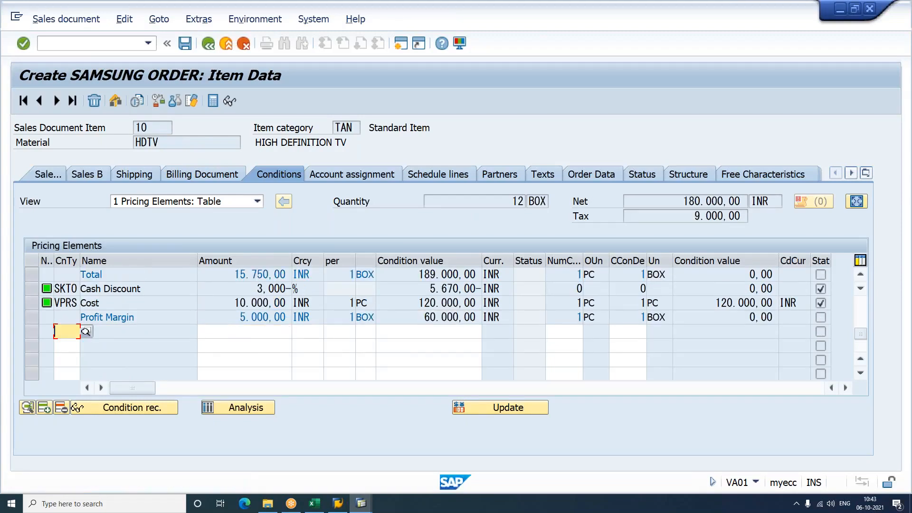
Save the billing-blocked sales order and switch the session to transaction VL01N for its outbound delivery.
{"action": "key", "text": "F3"}
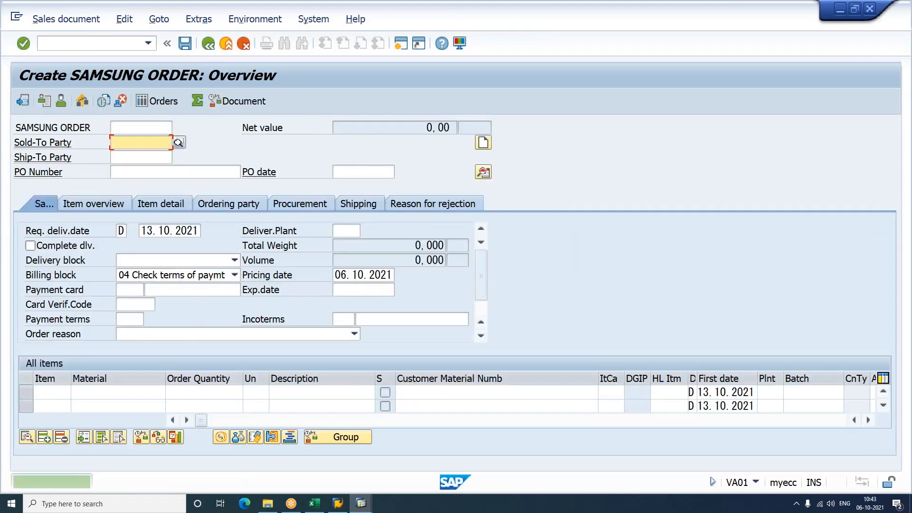
{"action": "left_click", "coordinate": [90, 43]}
{"action": "type", "text": "/NVL01N"}
{"action": "key", "text": "Return"}
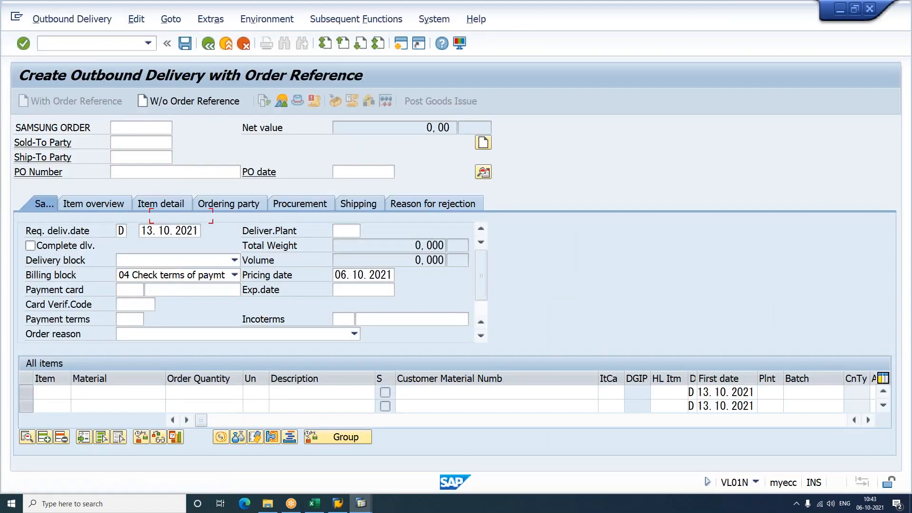
Create the outbound delivery for the HDTV order with a picked quantity of 12 and post its goods issue.
{"action": "key", "text": "Return"}
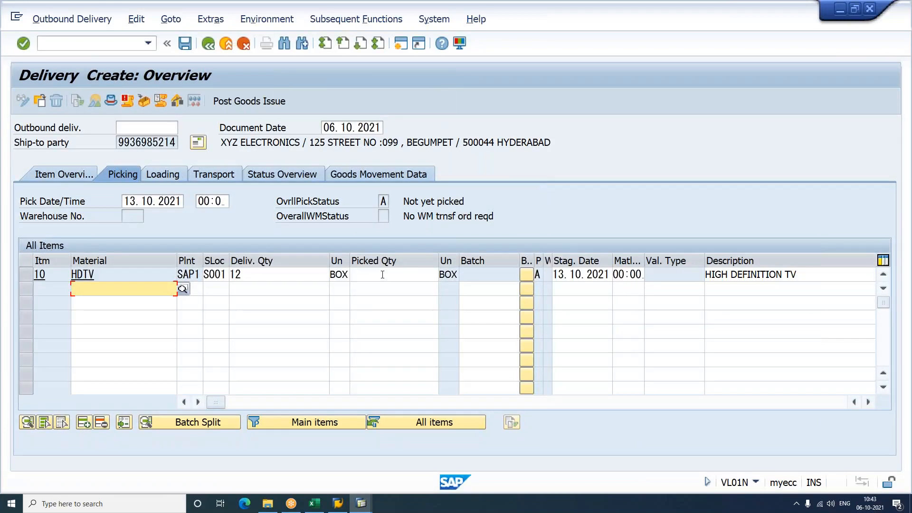
{"action": "left_click", "coordinate": [383, 275]}
{"action": "type", "text": "12"}
{"action": "key", "text": "Return"}
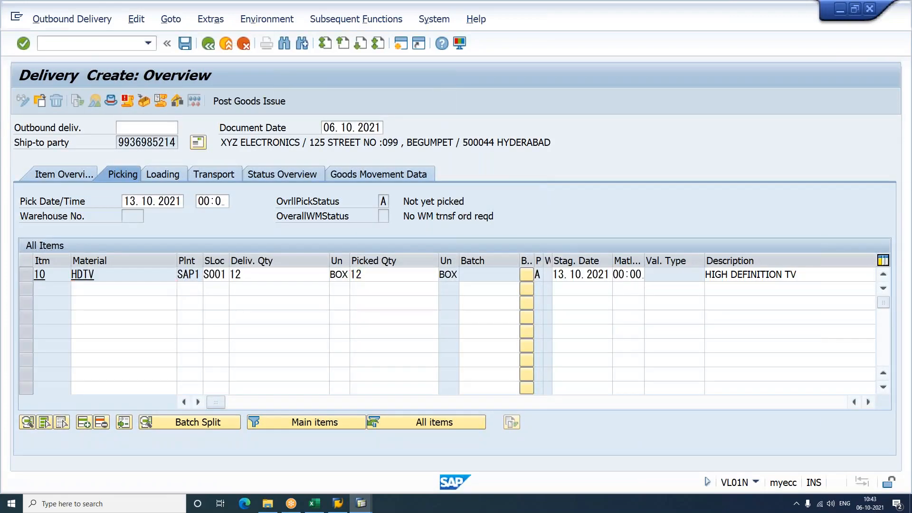
{"action": "left_click", "coordinate": [238, 101]}
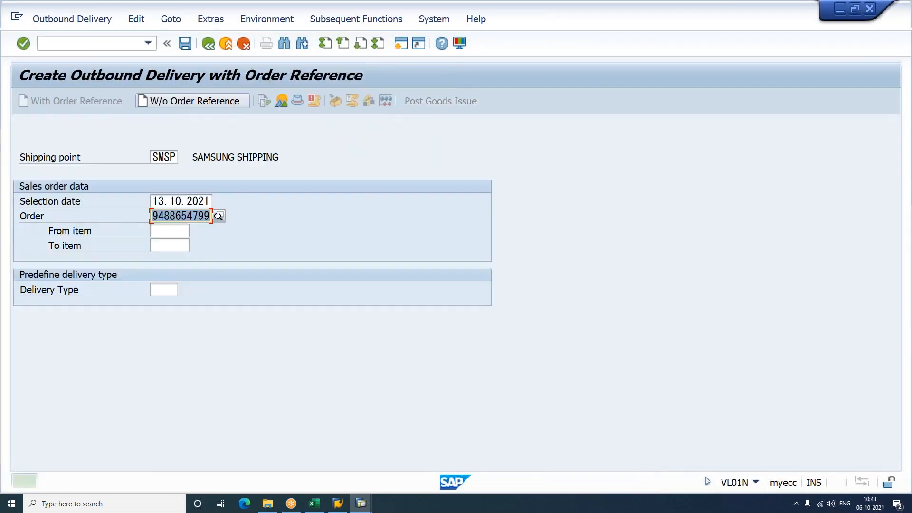
Try to create a billing document for the new delivery in transaction VF01.
{"action": "left_click", "coordinate": [96, 44]}
{"action": "type", "text": "/nvf01"}
{"action": "key", "text": "Return"}
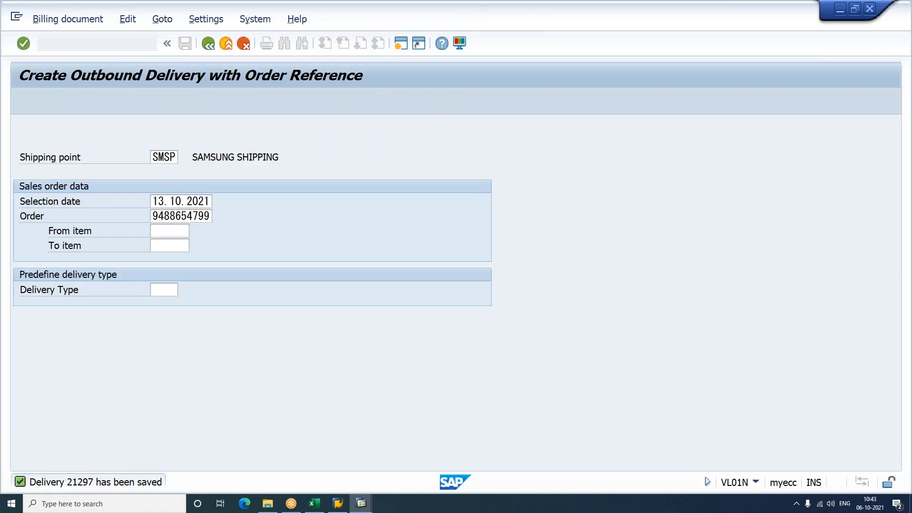
{"action": "key", "text": "Return"}
{"action": "key", "text": "ctrl+s"}
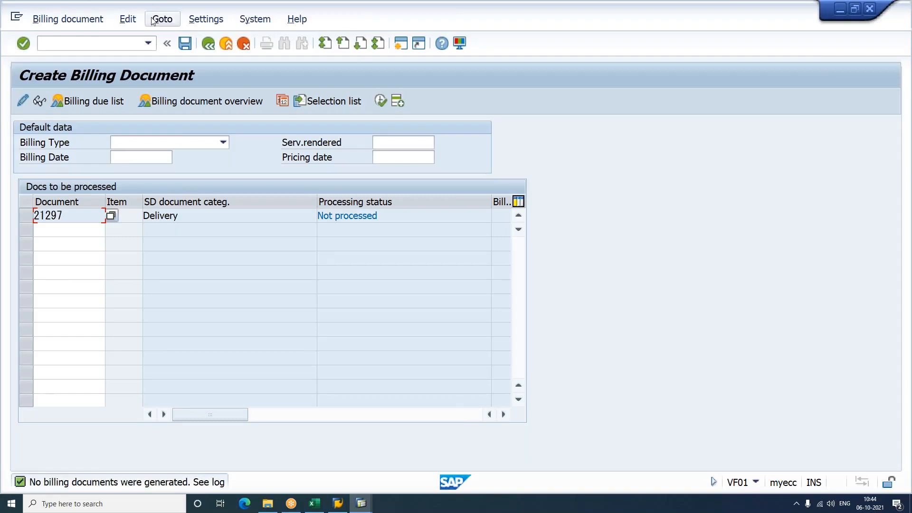
Examine the billing error log and compare it with the order type settings of YAOR.
{"action": "left_click", "coordinate": [127, 19]}
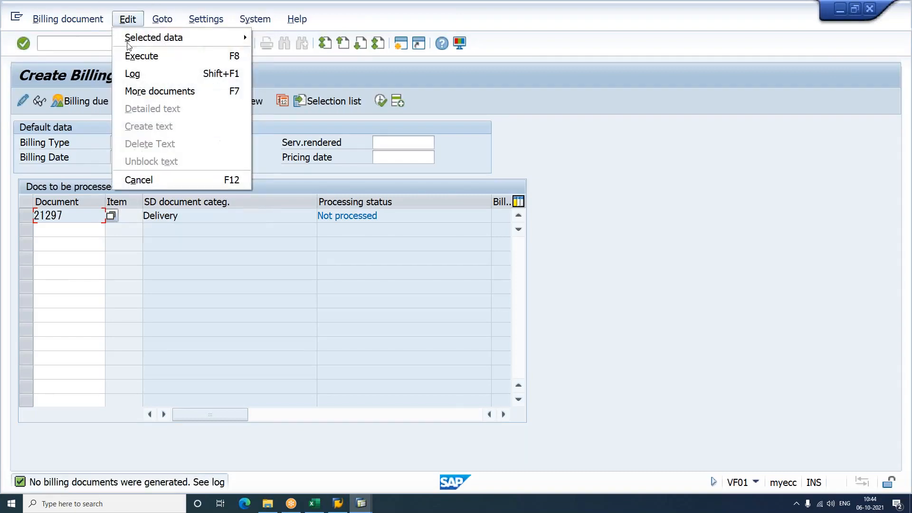
{"action": "left_click", "coordinate": [144, 76]}
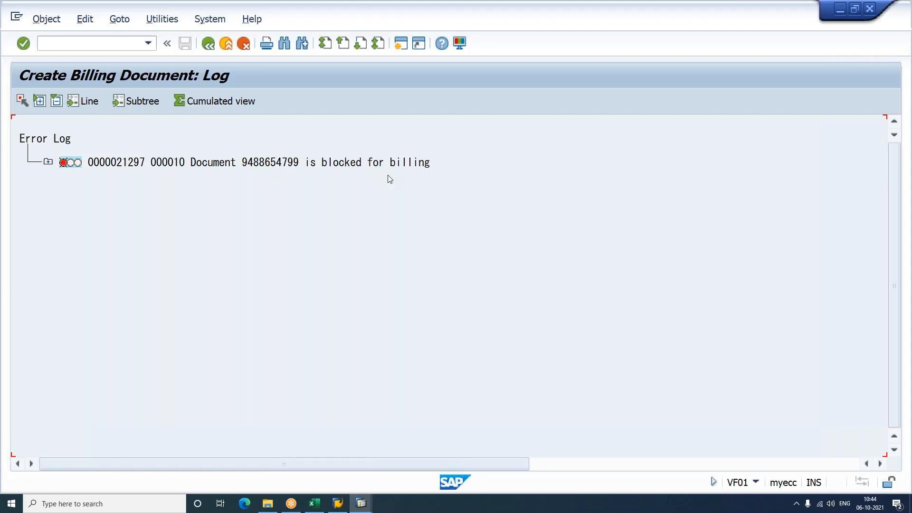
{"action": "key", "text": "alt+Tab"}
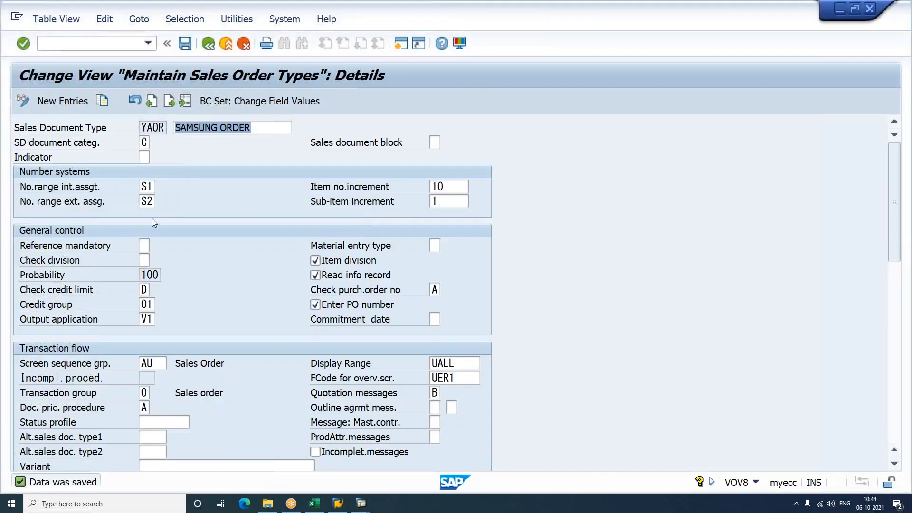
{"action": "scroll", "coordinate": [372, 406], "scroll_direction": "down", "scroll_amount": 5}
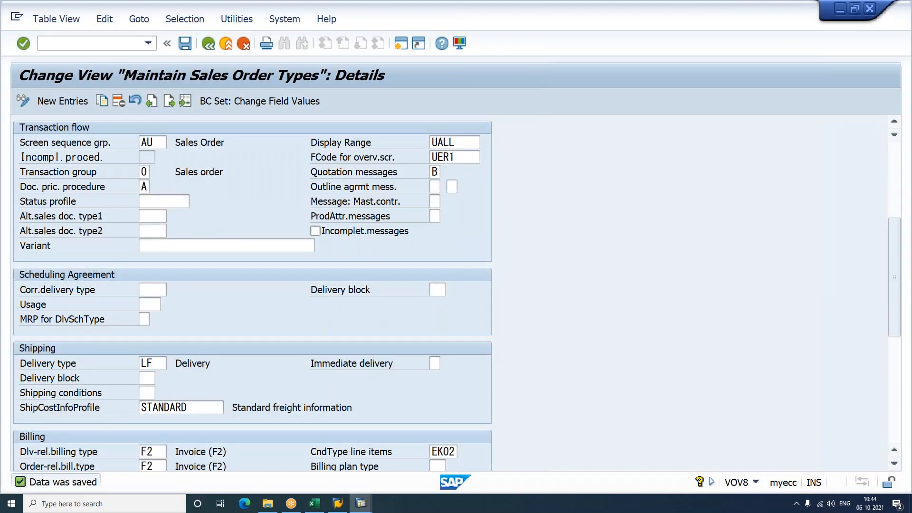
{"action": "key", "text": "alt+Tab"}
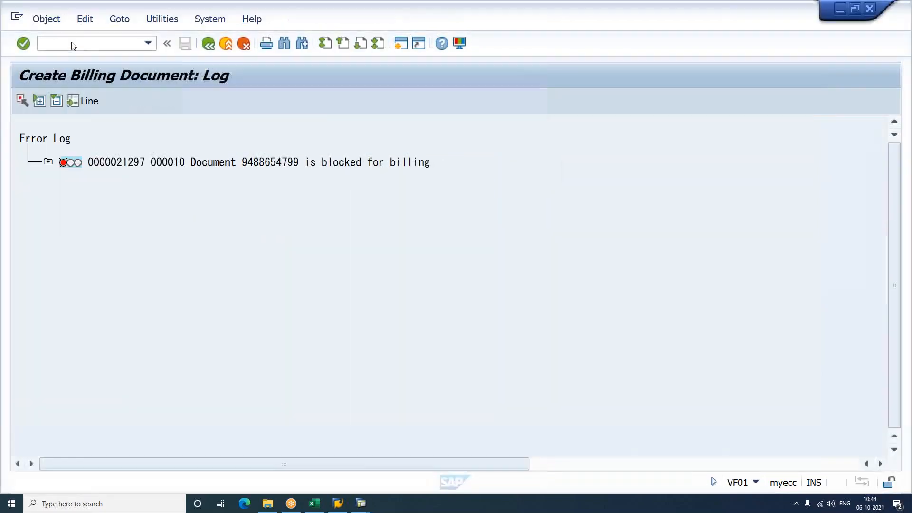
Remove the billing block from the delivered sales order in transaction VA02 and save the order.
{"action": "type", "text": "/NVA02"}
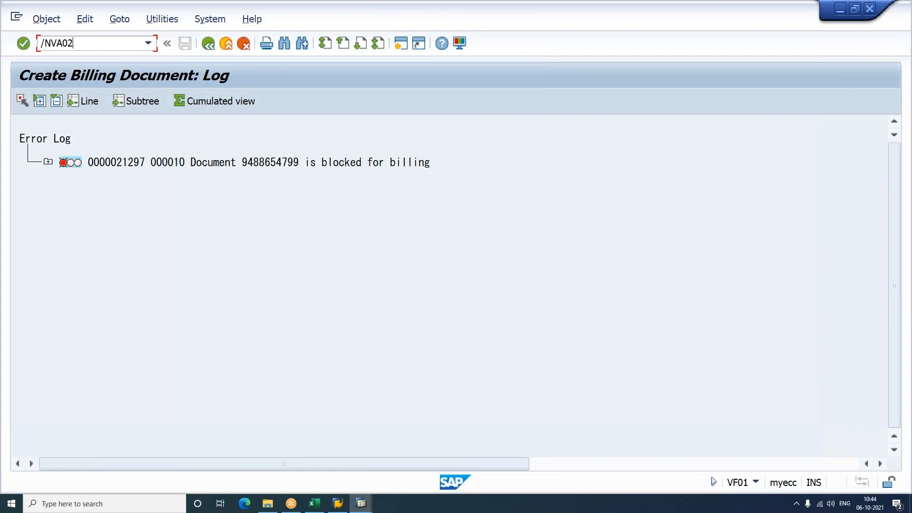
{"action": "key", "text": "Return"}
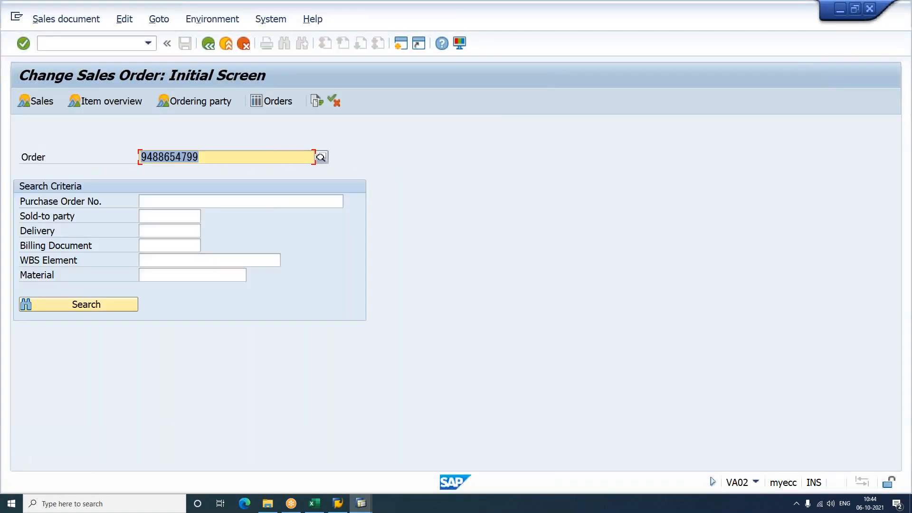
{"action": "key", "text": "Return"}
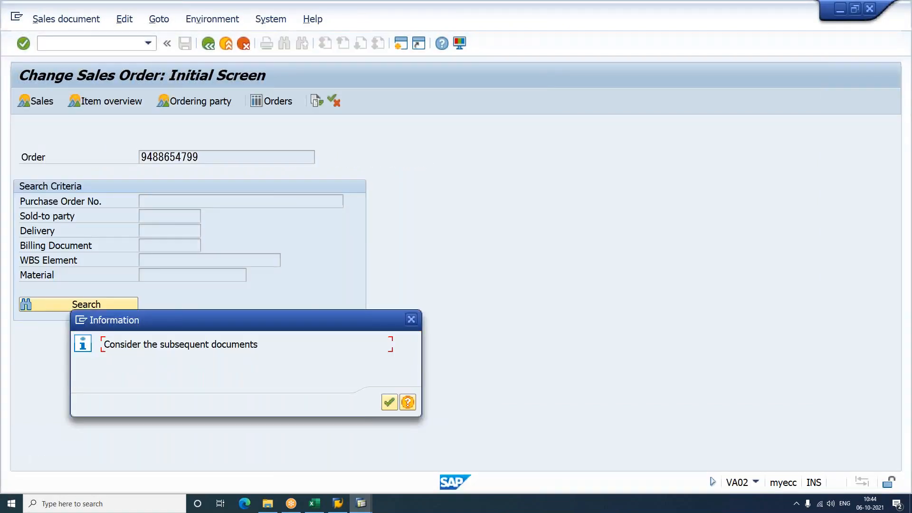
{"action": "key", "text": "Return"}
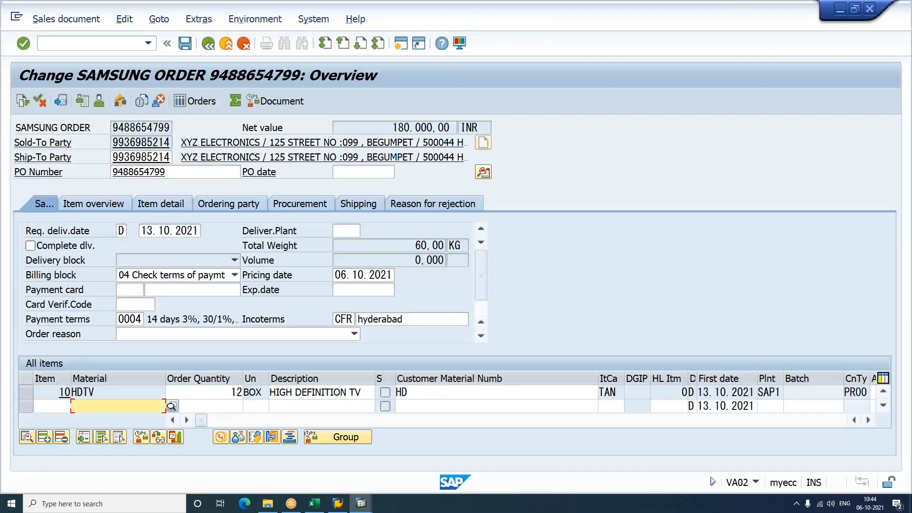
{"action": "left_click", "coordinate": [234, 274]}
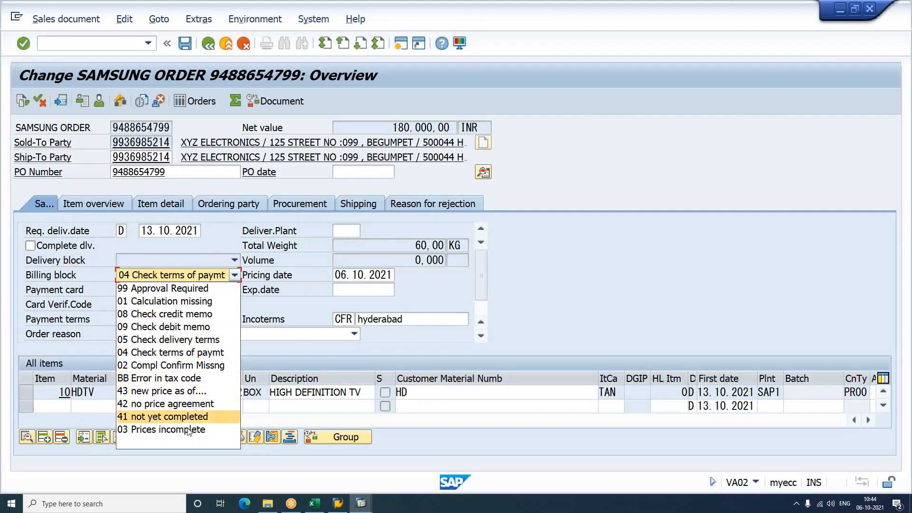
{"action": "left_click", "coordinate": [184, 443]}
{"action": "key", "text": "ctrl+s"}
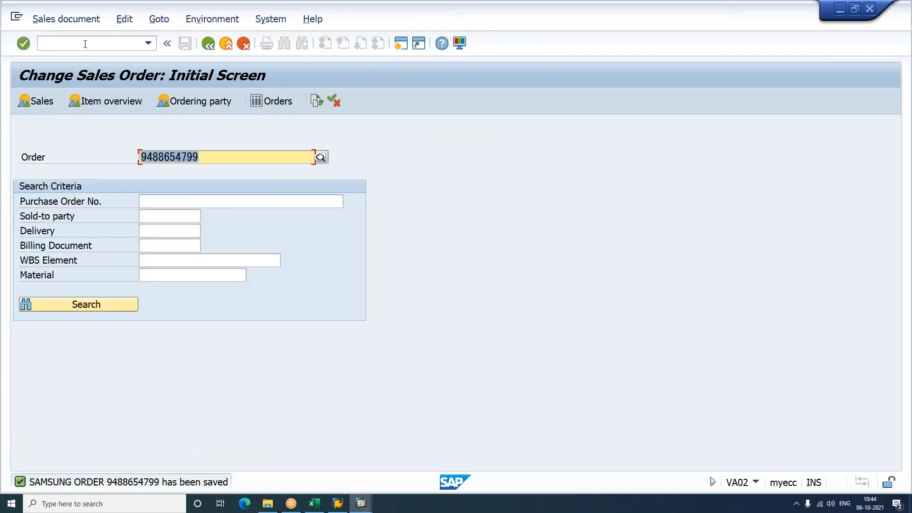
Bill the same delivery again as an F2 invoice in transaction VF01.
{"action": "key", "text": "ctrl+slash"}
{"action": "type", "text": "/NVF01"}
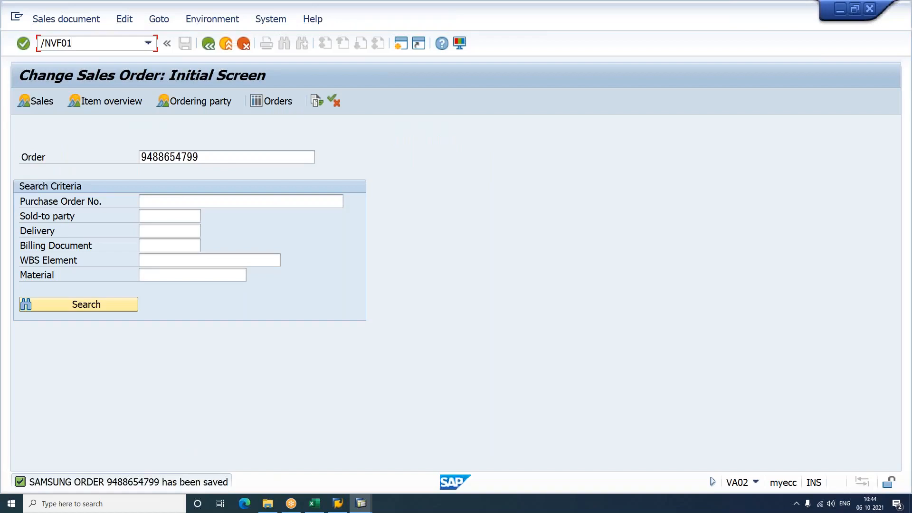
{"action": "key", "text": "Return"}
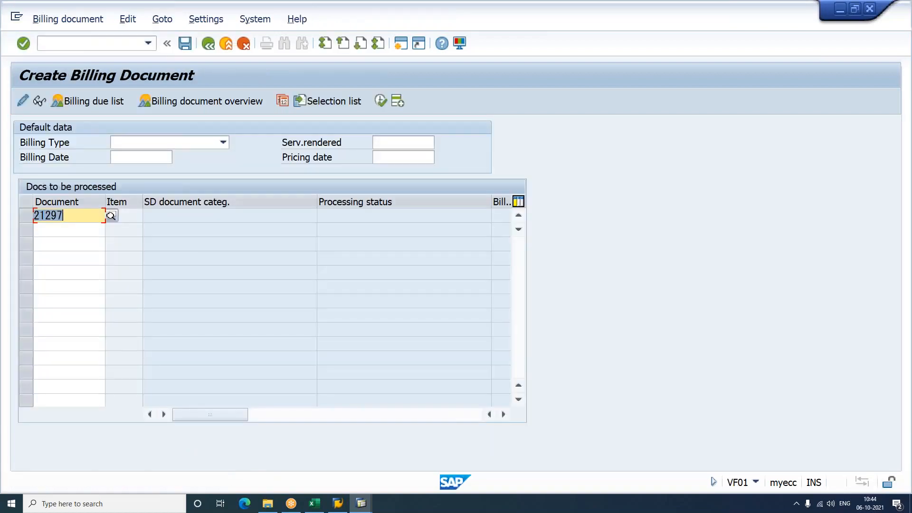
{"action": "key", "text": "Return"}
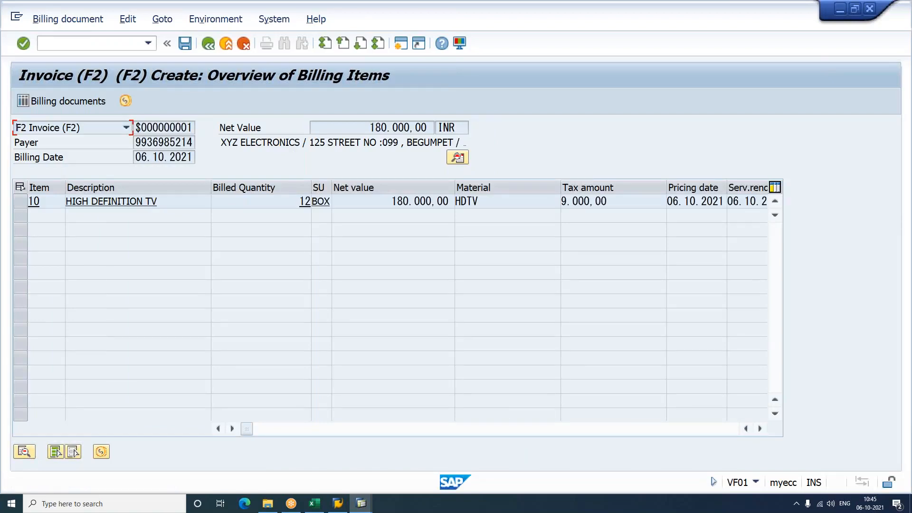
Start another YAOR sales order in transaction VA01 with XYZ ELECTRONICS' customer number as sold-to party.
{"action": "type", "text": "/NVA01"}
{"action": "key", "text": "Return"}
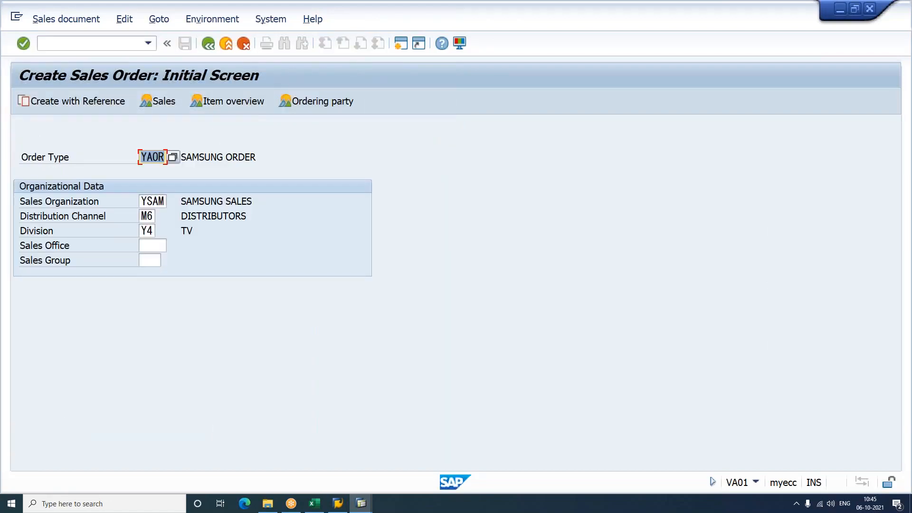
{"action": "key", "text": "Return"}
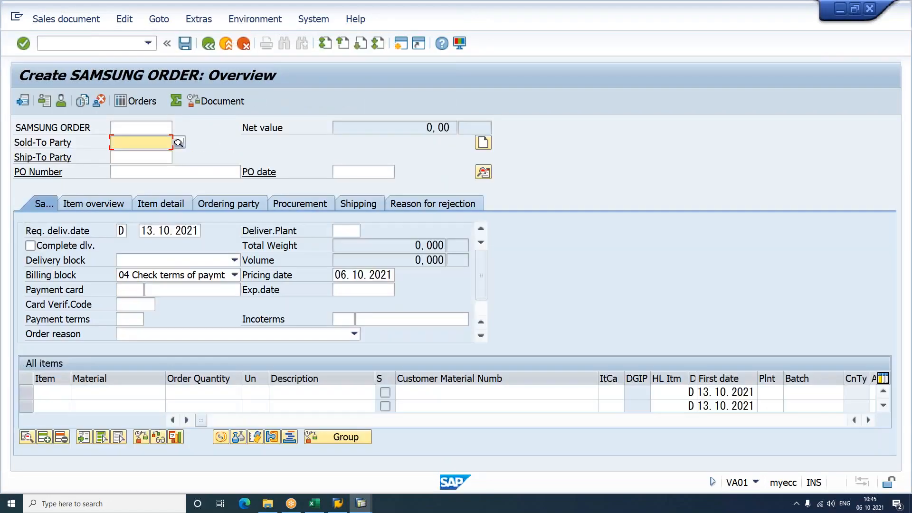
{"action": "key", "text": "Down"}
{"action": "key", "text": "Return"}
{"action": "key", "text": "Return"}
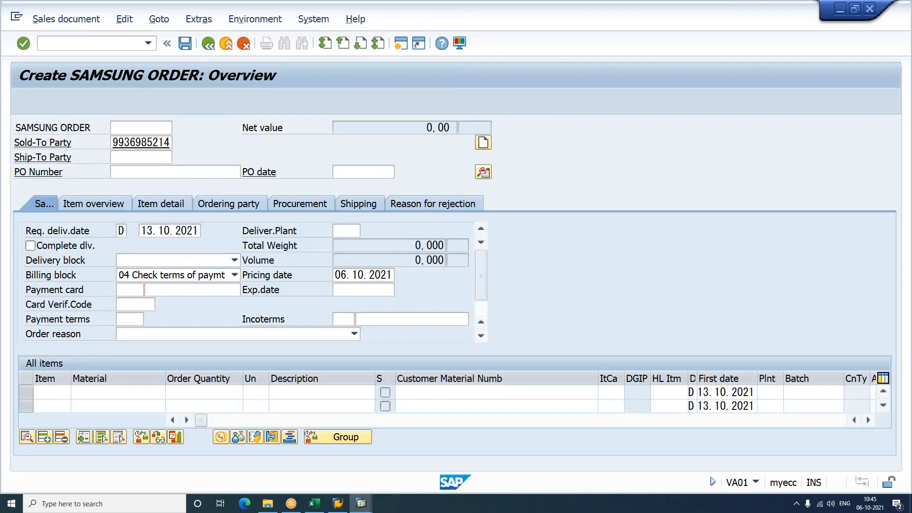
Enter an item for 12 of material HDTV in the second order and continue despite the open quotations.
{"action": "key", "text": "Down"}
{"action": "key", "text": "Down"}
{"action": "key", "text": "Return"}
{"action": "key", "text": "Tab"}
{"action": "key", "text": "Down"}
{"action": "key", "text": "Down"}
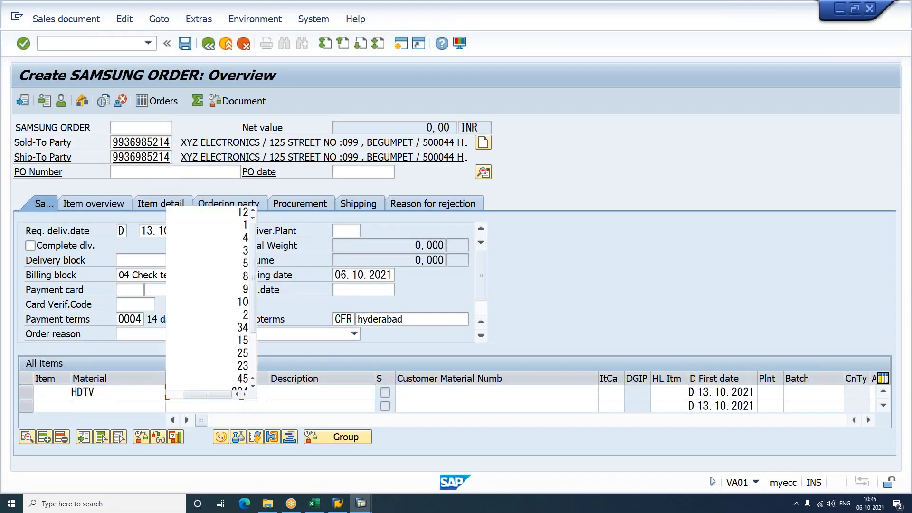
{"action": "key", "text": "Return"}
{"action": "key", "text": "Return"}
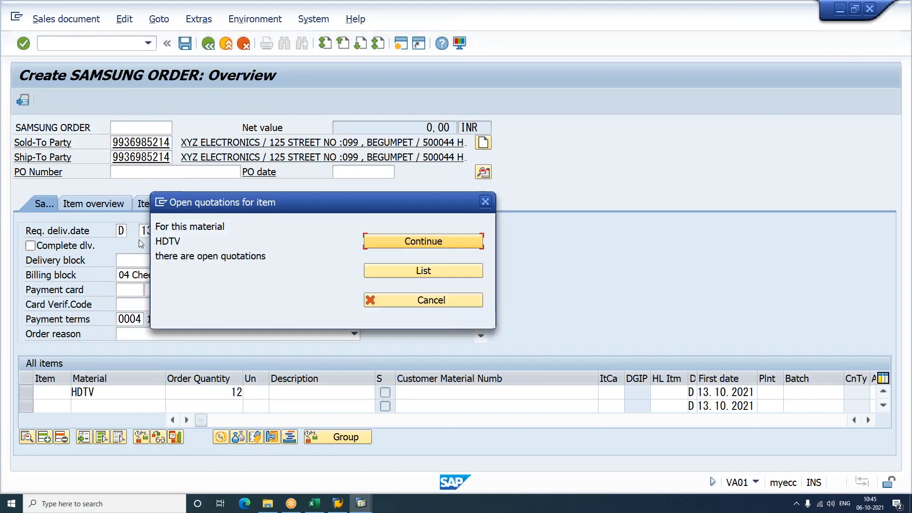
{"action": "key", "text": "Return"}
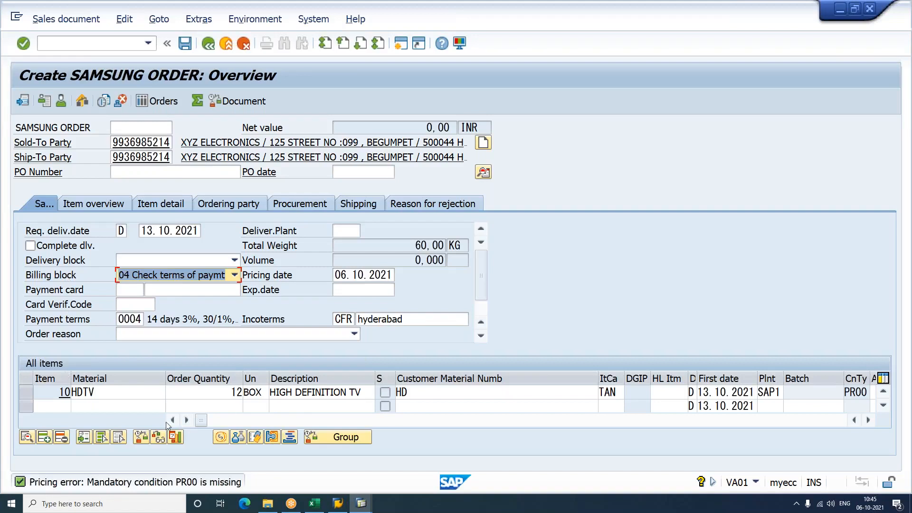
Clear the billing block in the YAOR sales document type settings and save the change.
{"action": "left_click", "coordinate": [367, 511]}
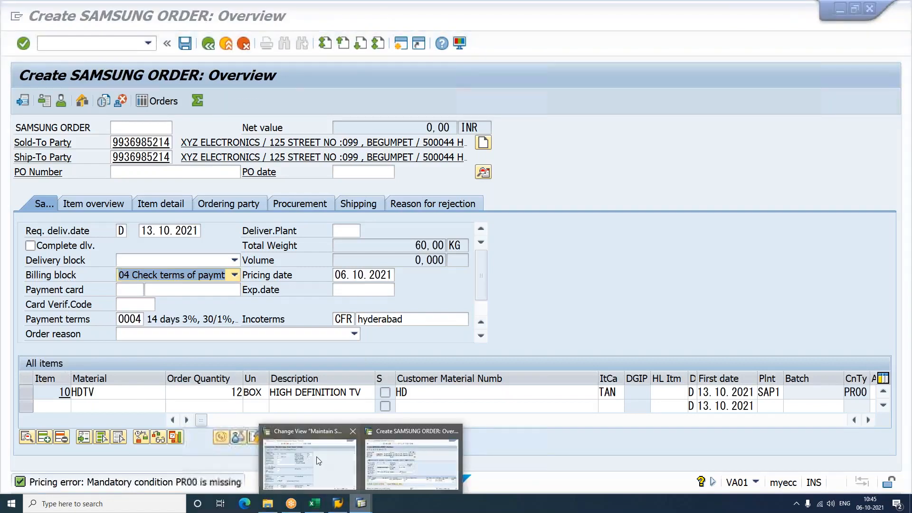
{"action": "left_click", "coordinate": [316, 457]}
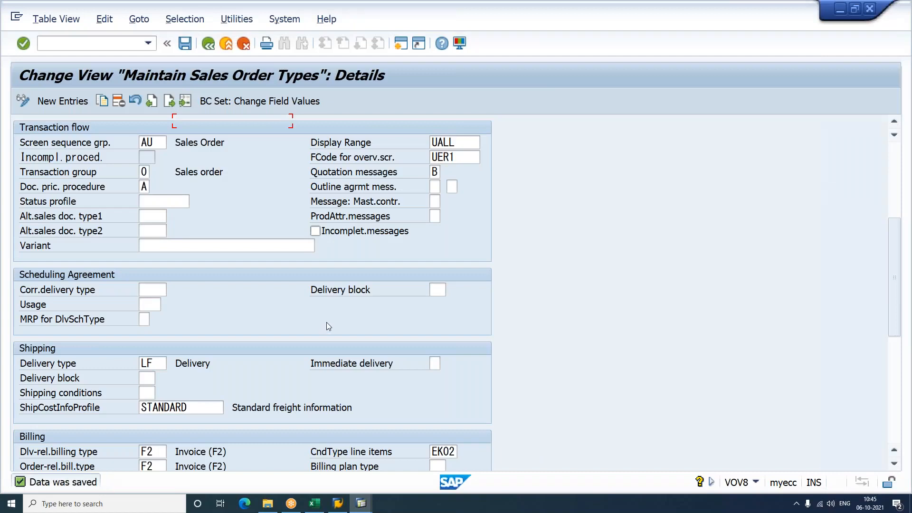
{"action": "scroll", "coordinate": [326, 322], "scroll_direction": "down", "scroll_amount": 5}
{"action": "double_click", "coordinate": [149, 188]}
{"action": "key", "text": "Delete"}
{"action": "key", "text": "ctrl+s"}
Display sales document type CR and check its billing block setting.
{"action": "left_click", "coordinate": [189, 103]}
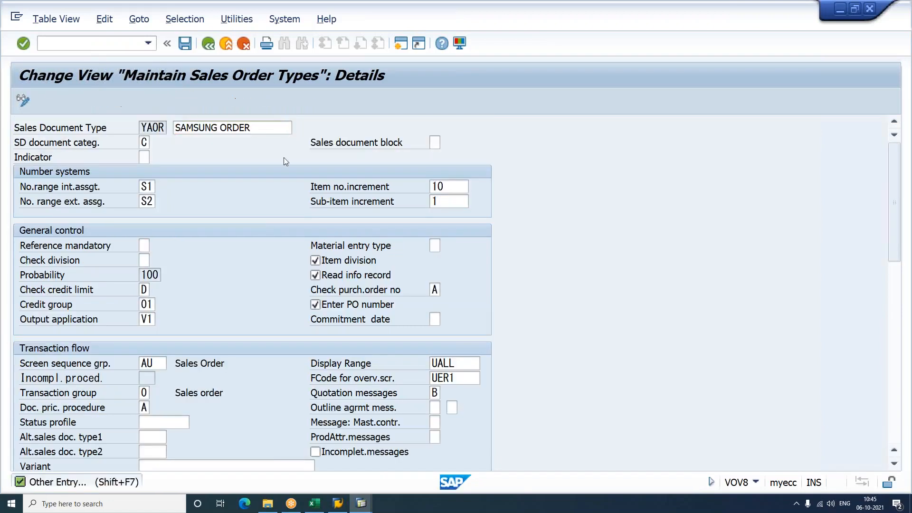
{"action": "type", "text": "CR"}
{"action": "key", "text": "Return"}
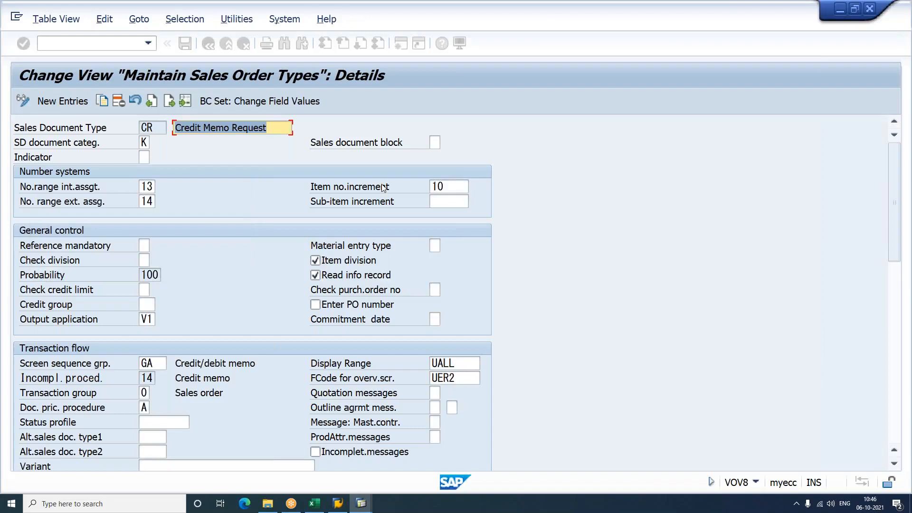
{"action": "scroll", "coordinate": [212, 190], "scroll_direction": "down", "scroll_amount": 8}
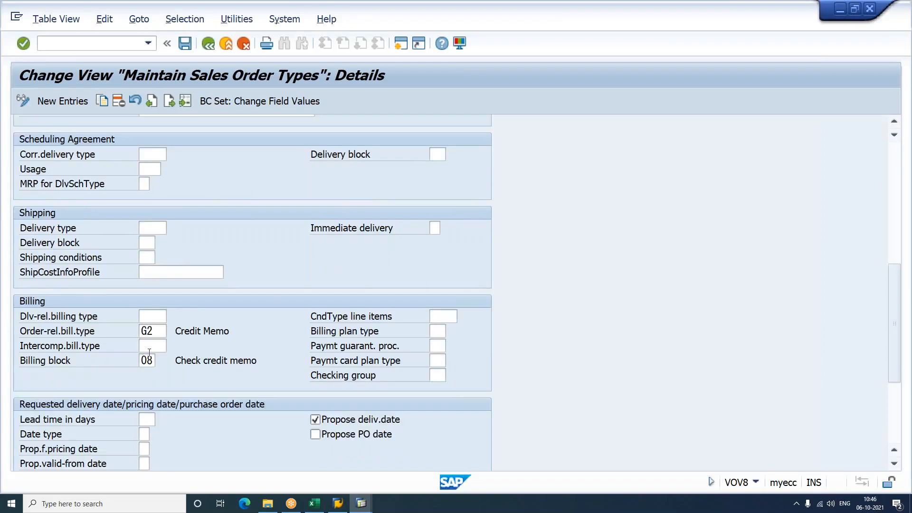
{"action": "left_click", "coordinate": [142, 362]}
Display sales document type DR and check its billing block setting.
{"action": "left_click", "coordinate": [185, 101]}
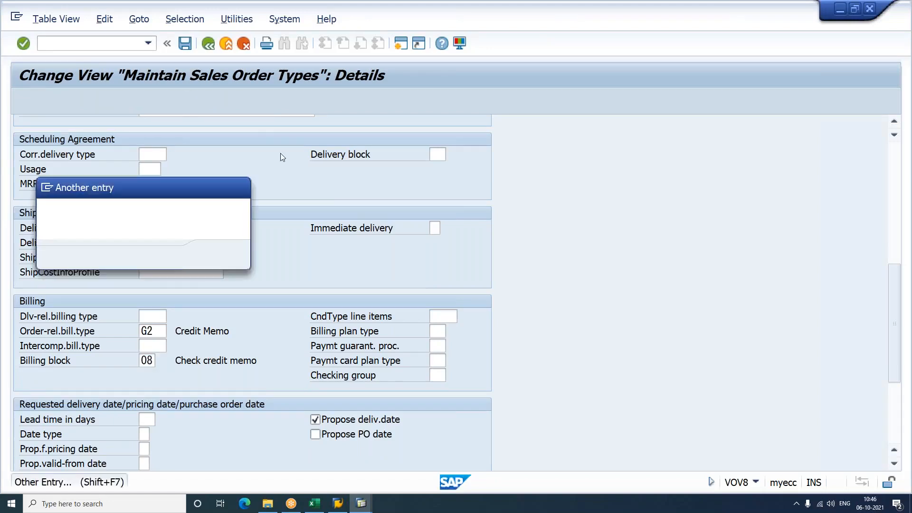
{"action": "type", "text": "DR"}
{"action": "key", "text": "Return"}
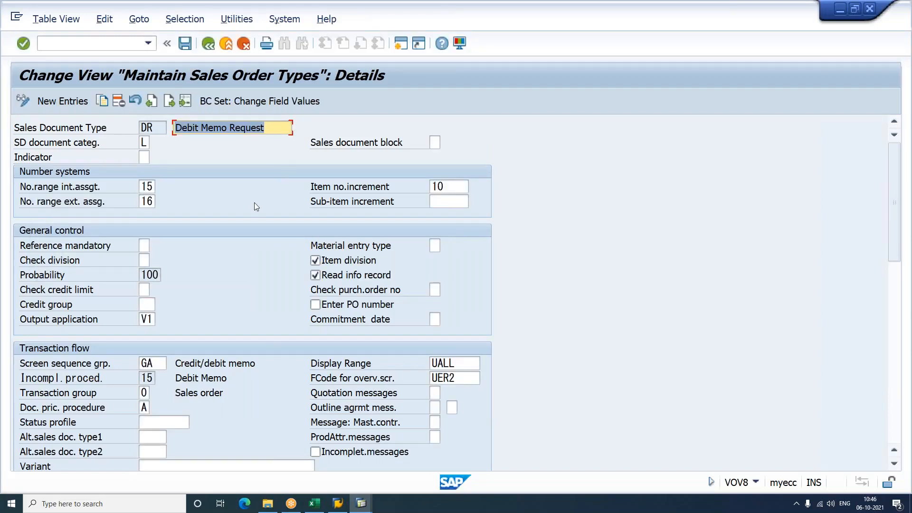
{"action": "scroll", "coordinate": [255, 202], "scroll_direction": "down", "scroll_amount": 2}
{"action": "scroll", "coordinate": [203, 218], "scroll_direction": "down", "scroll_amount": 4}
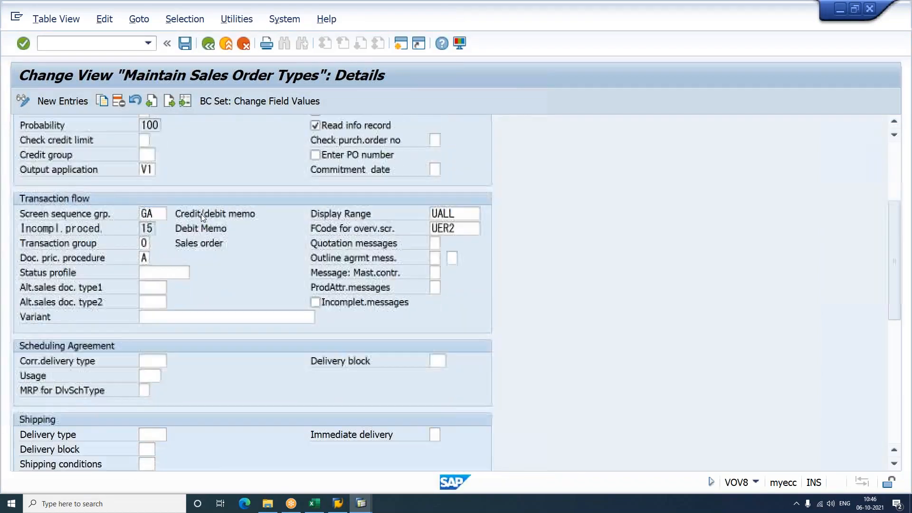
{"action": "left_click", "coordinate": [147, 418]}
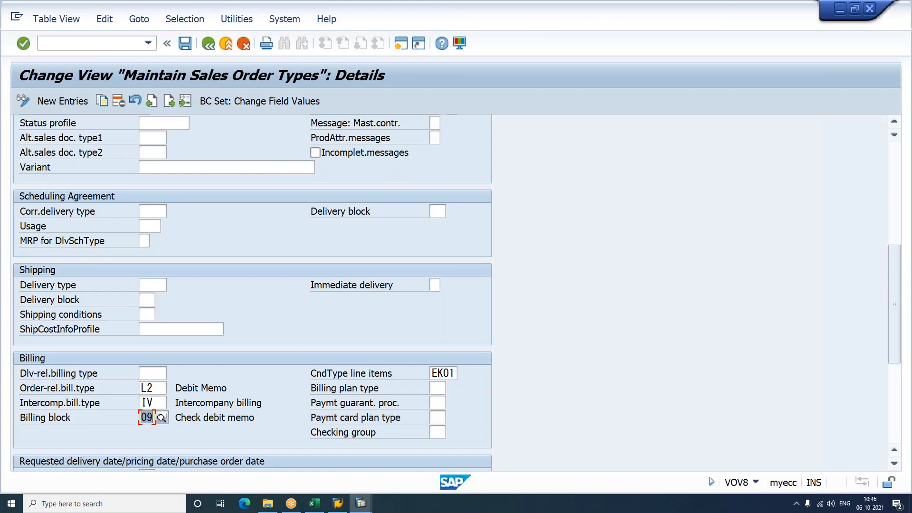
Display sales document type YAOR and check its billing block and the condition type for line items.
{"action": "left_click", "coordinate": [186, 101]}
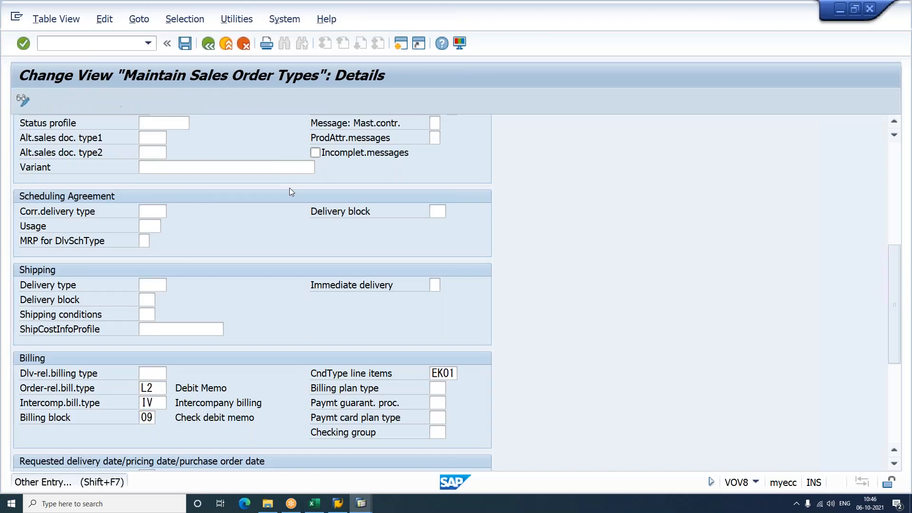
{"action": "type", "text": "YAOR"}
{"action": "key", "text": "Return"}
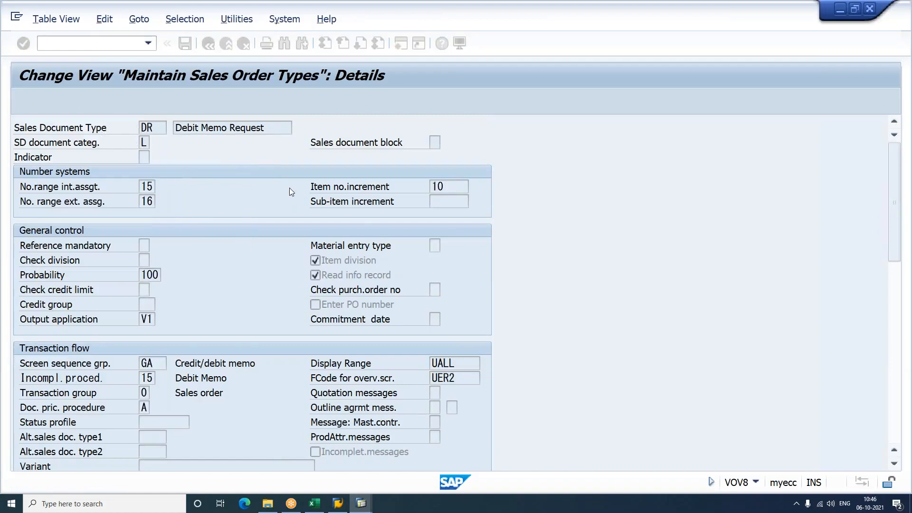
{"action": "scroll", "coordinate": [200, 362], "scroll_direction": "down", "scroll_amount": 5}
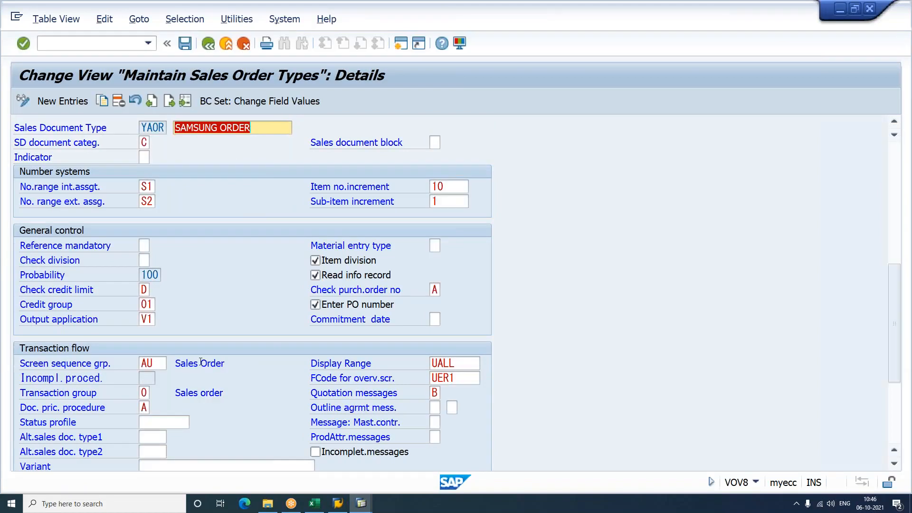
{"action": "left_click", "coordinate": [147, 360]}
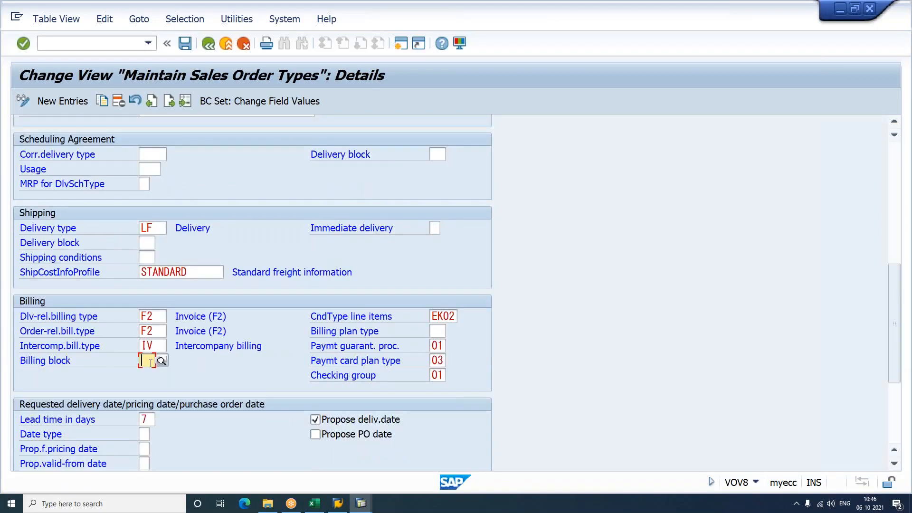
{"action": "key", "text": "Tab"}
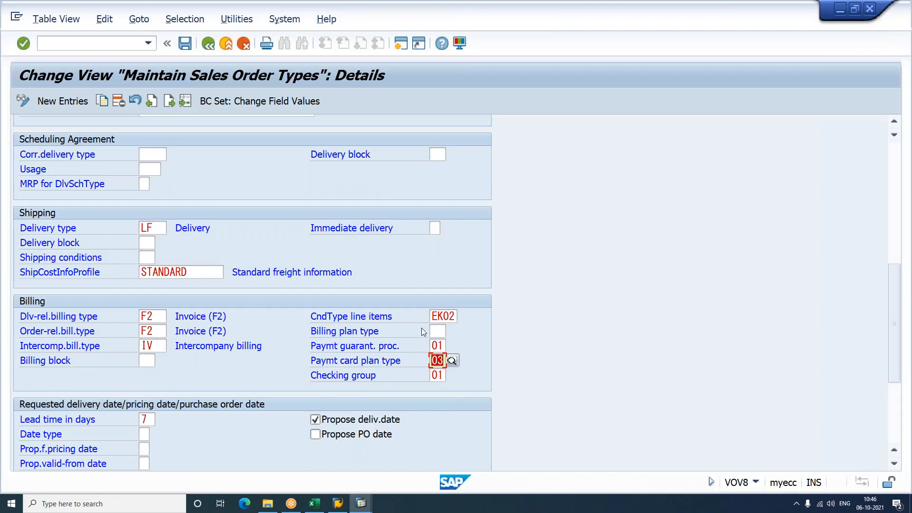
{"action": "left_click", "coordinate": [433, 316]}
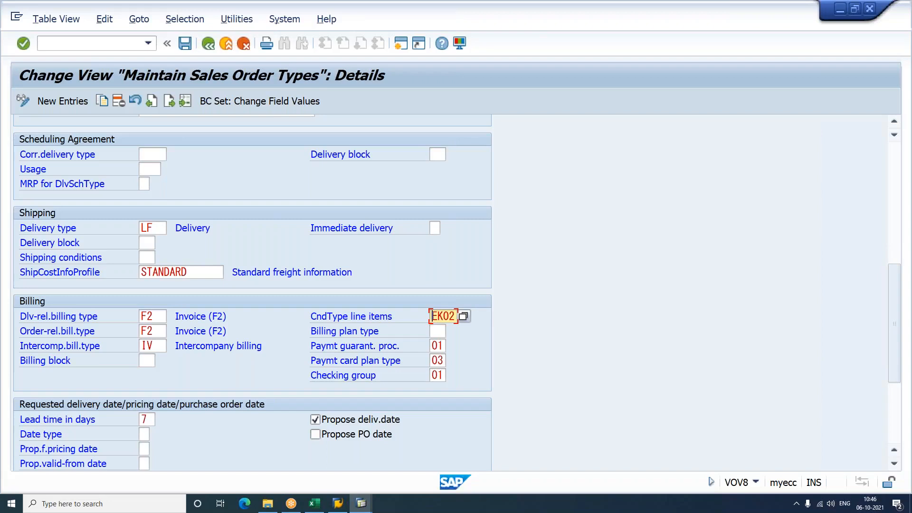
{"action": "left_click_drag", "start_coordinate": [430, 316], "coordinate": [463, 317]}
Review the available billing plan types for YAOR, comparing 01 Milestone Billing with 02 Periodic Billing.
{"action": "left_click", "coordinate": [440, 331]}
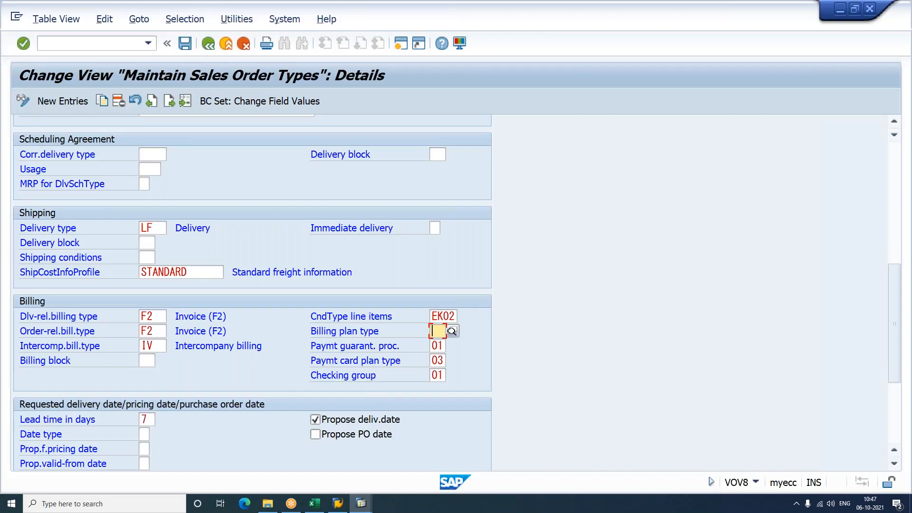
{"action": "left_click", "coordinate": [452, 332]}
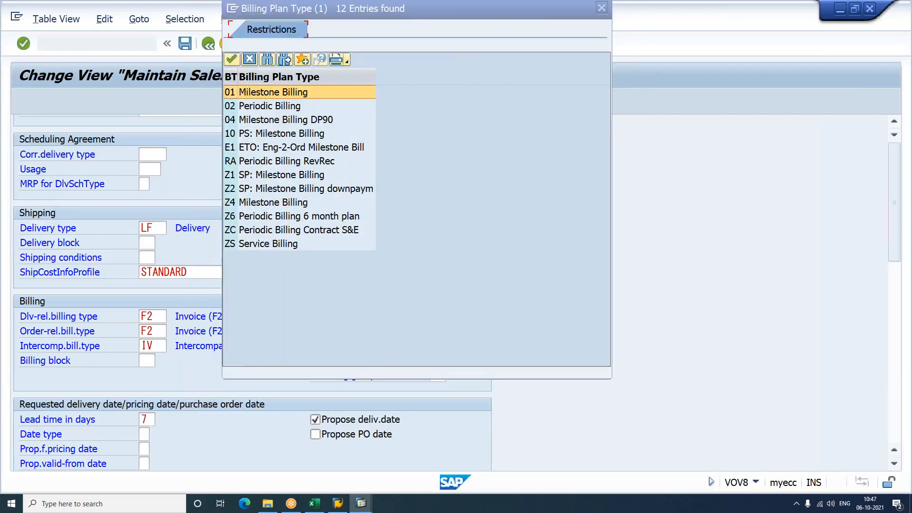
{"action": "left_click", "coordinate": [296, 108]}
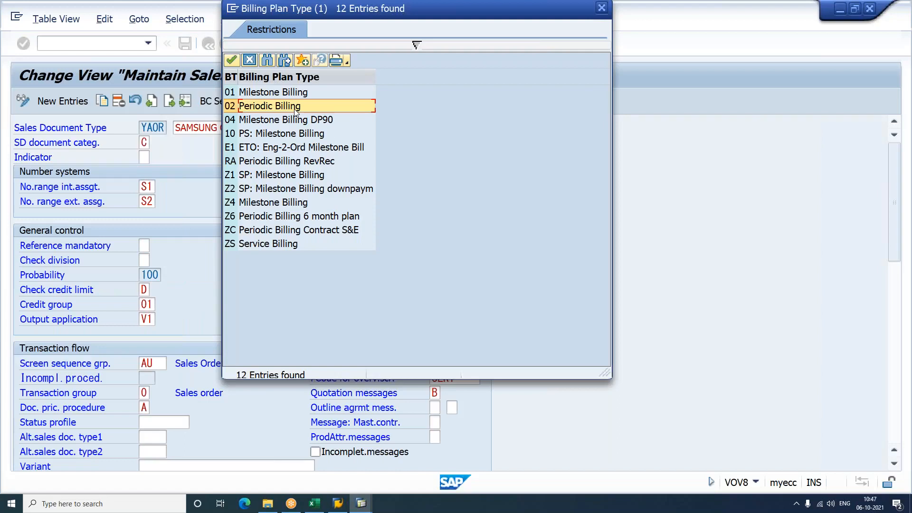
{"action": "left_click", "coordinate": [296, 93]}
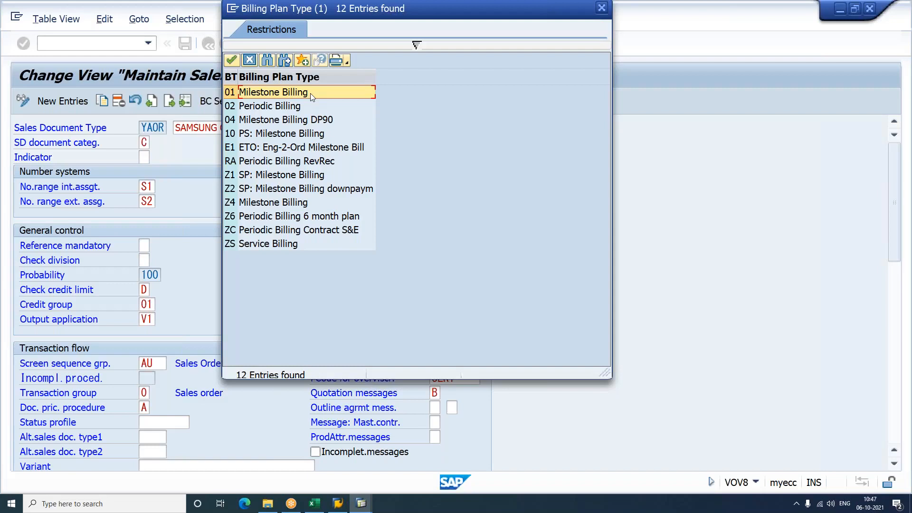
{"action": "left_click", "coordinate": [315, 107]}
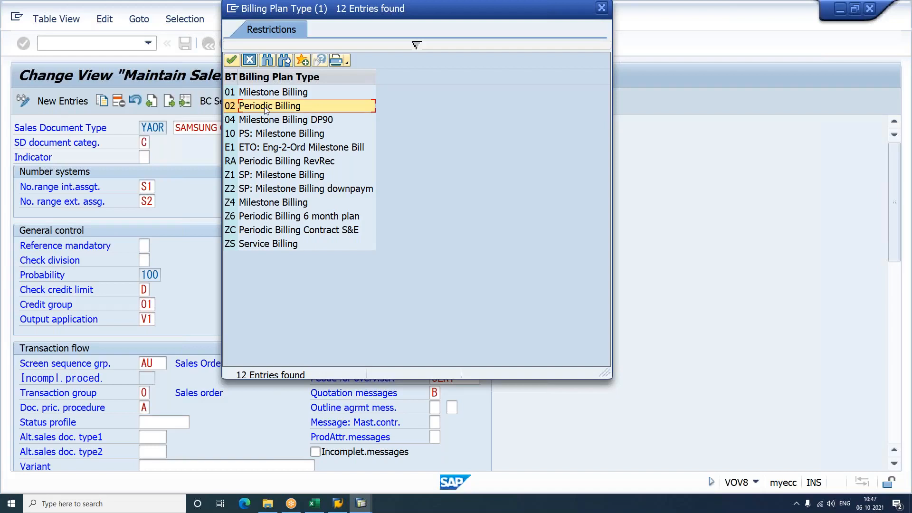
{"action": "left_click", "coordinate": [273, 95]}
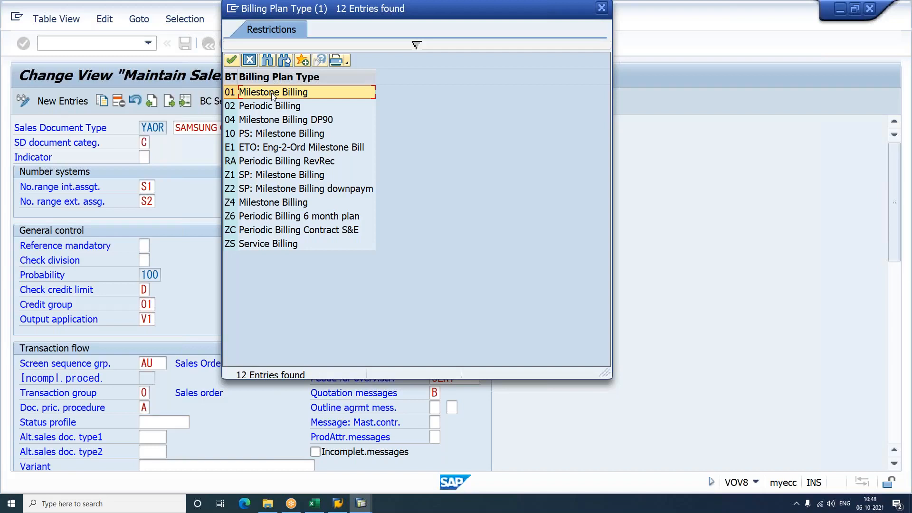
{"action": "double_click", "coordinate": [273, 93]}
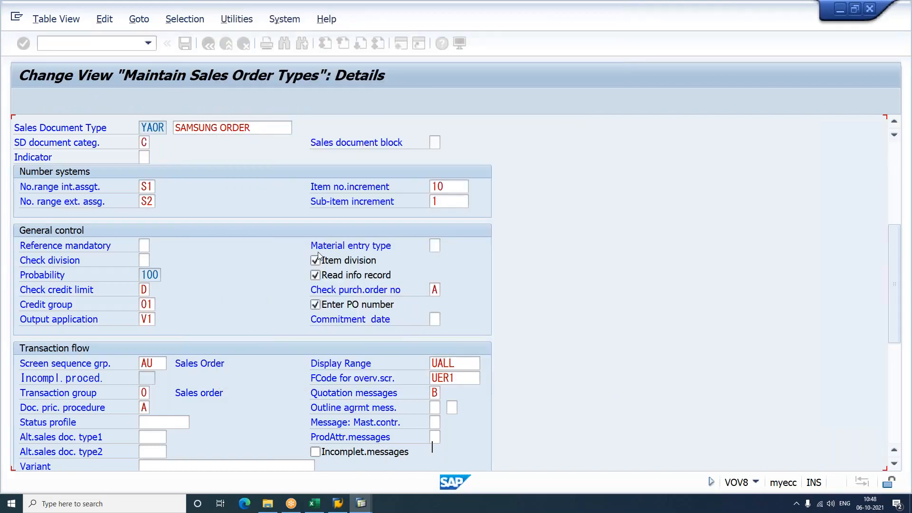
Examine the payment guarantee procedure, payment card plan type and checking group in the YAOR billing settings.
{"action": "scroll", "coordinate": [317, 256], "scroll_direction": "down", "scroll_amount": 6}
{"action": "scroll", "coordinate": [320, 256], "scroll_direction": "down", "scroll_amount": 1}
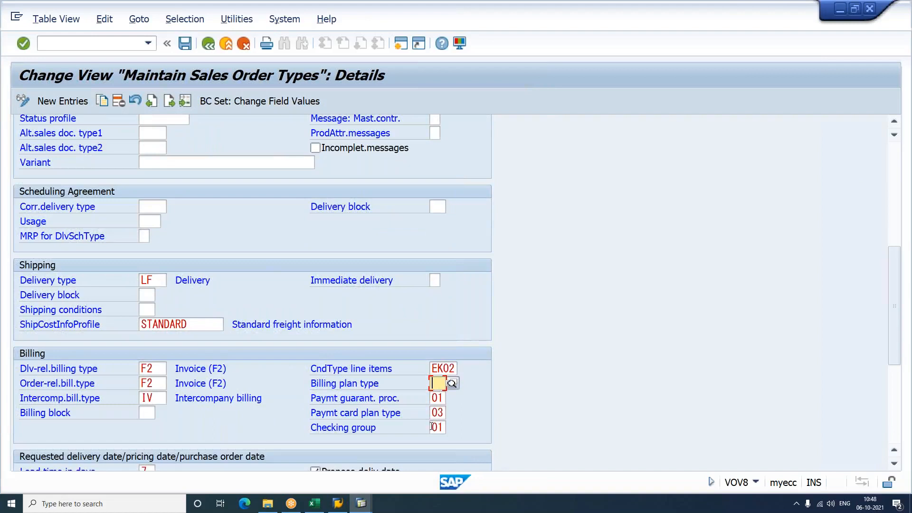
{"action": "double_click", "coordinate": [435, 398]}
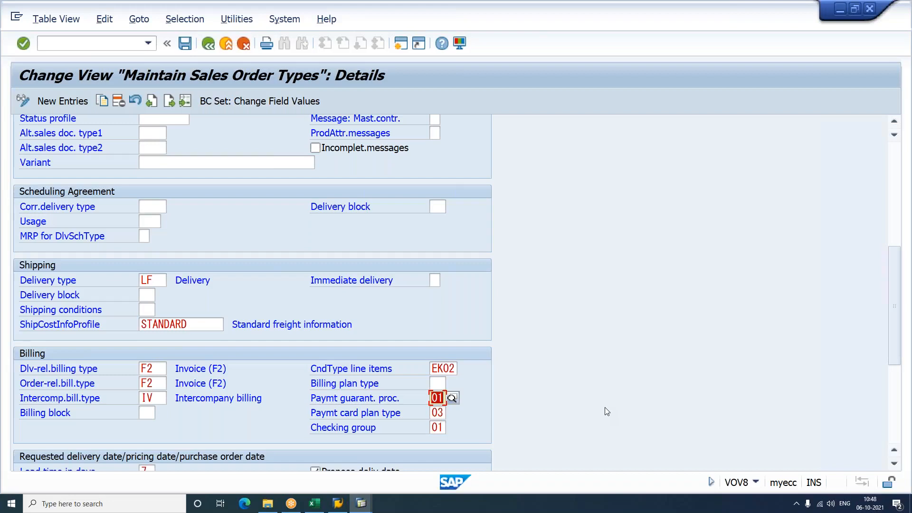
{"action": "key", "text": "Tab"}
{"action": "key", "text": "Tab"}
{"action": "key", "text": "shift+Tab"}
{"action": "key", "text": "Tab"}
{"action": "key", "text": "Tab"}
{"action": "key", "text": "shift+Tab"}
{"action": "key", "text": "Tab"}
{"action": "key", "text": "Tab"}
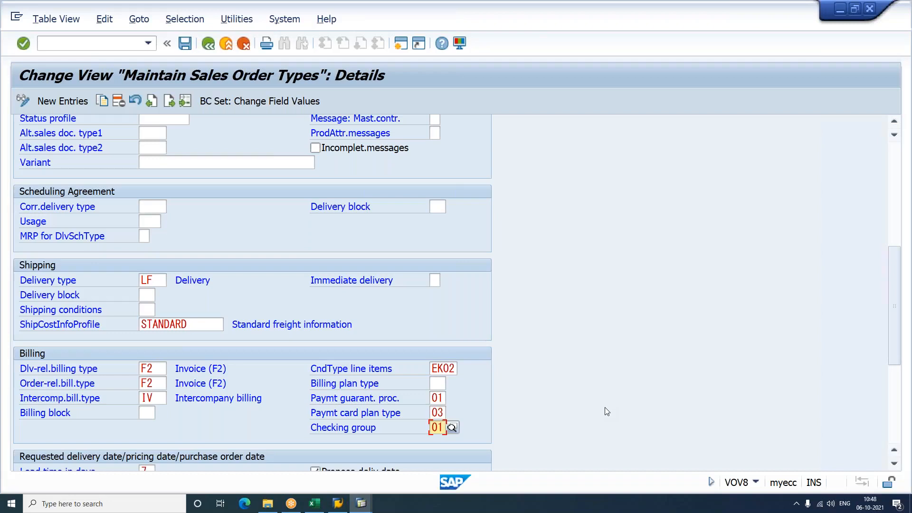
{"action": "key", "text": "shift+Tab"}
{"action": "key", "text": "Tab"}
{"action": "key", "text": "shift+Tab"}
{"action": "key", "text": "Tab"}
{"action": "key", "text": "shift+Tab"}
{"action": "key", "text": "Tab"}
{"action": "key", "text": "shift+Tab"}
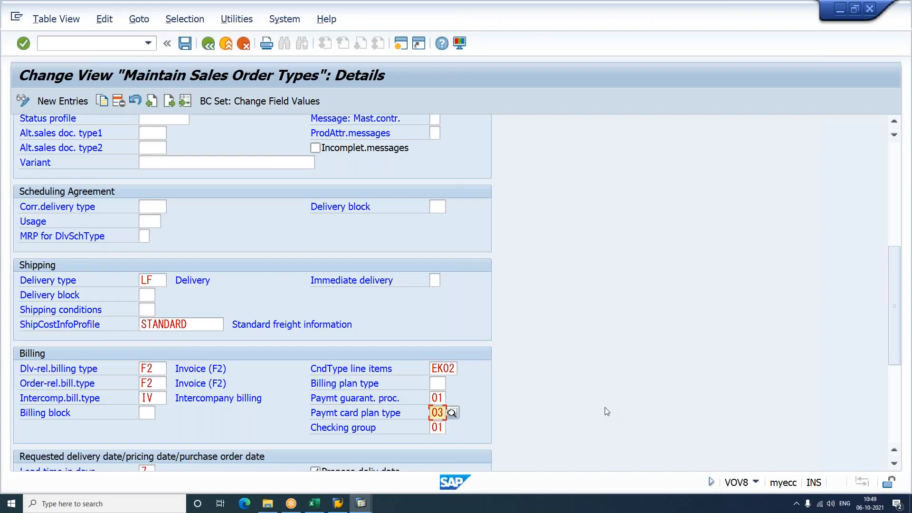
{"action": "key", "text": "Tab"}
{"action": "key", "text": "shift+Tab"}
{"action": "key", "text": "Tab"}
{"action": "key", "text": "shift+Tab"}
{"action": "key", "text": "Tab"}
{"action": "key", "text": "shift+Tab"}
{"action": "key", "text": "Tab"}
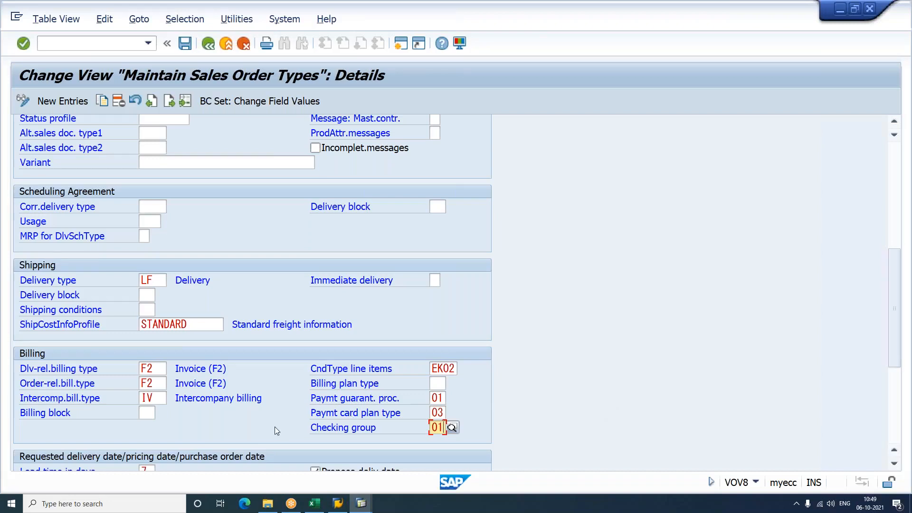
Compare the YAOR date proposal settings with the requested delivery date, pricing date and PO date in the open Samsung order.
{"action": "scroll", "coordinate": [274, 427], "scroll_direction": "down", "scroll_amount": 3}
{"action": "scroll", "coordinate": [274, 426], "scroll_direction": "down", "scroll_amount": 3}
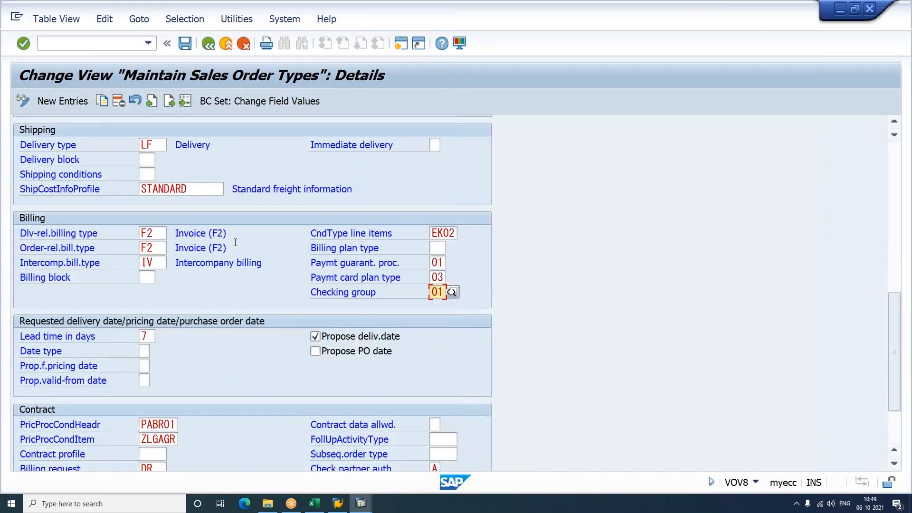
{"action": "scroll", "coordinate": [235, 243], "scroll_direction": "down", "scroll_amount": 4}
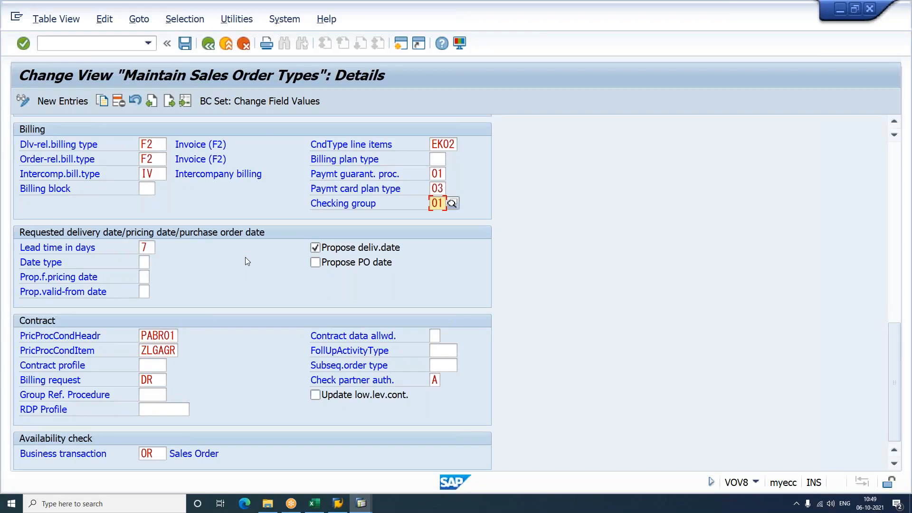
{"action": "key", "text": "alt+Tab"}
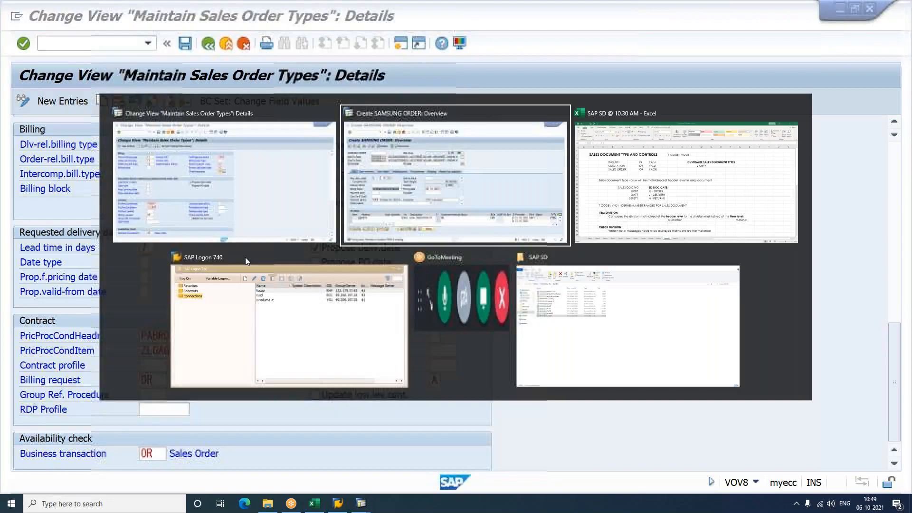
{"action": "left_click", "coordinate": [365, 173]}
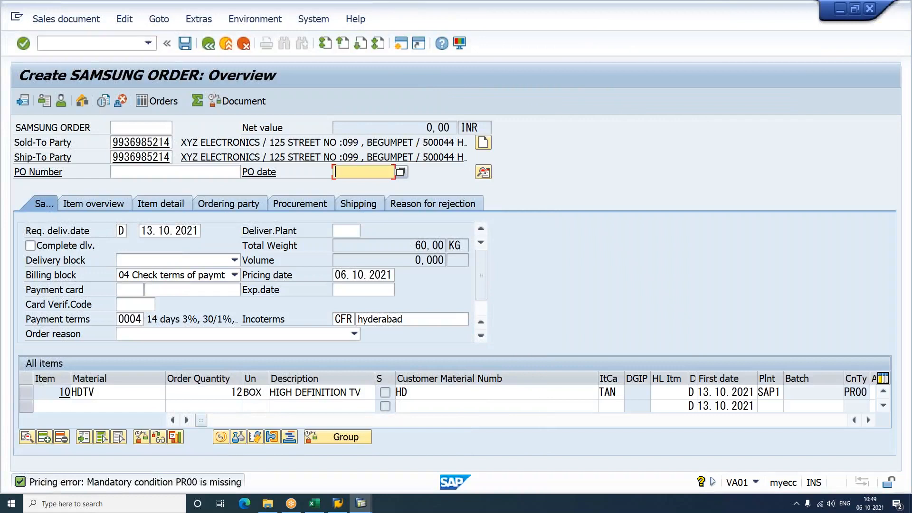
{"action": "left_click_drag", "start_coordinate": [140, 231], "coordinate": [209, 232]}
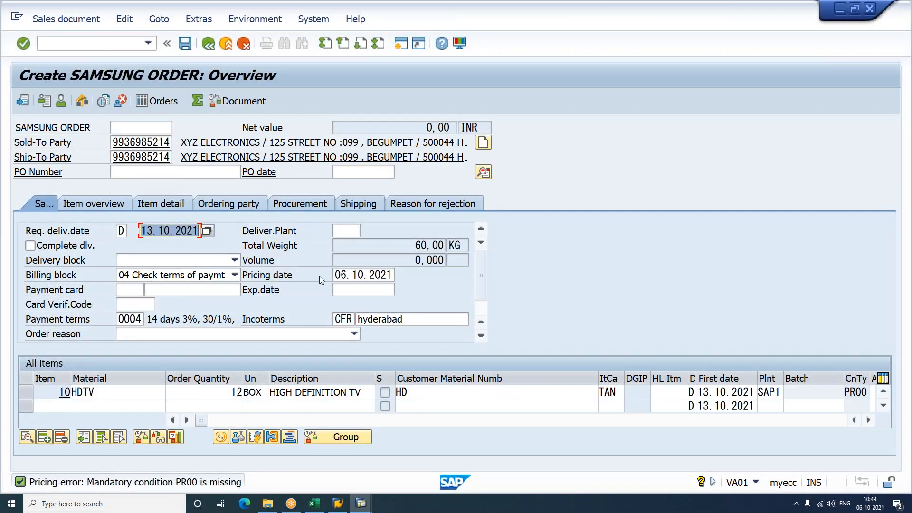
{"action": "left_click_drag", "start_coordinate": [334, 275], "coordinate": [401, 277]}
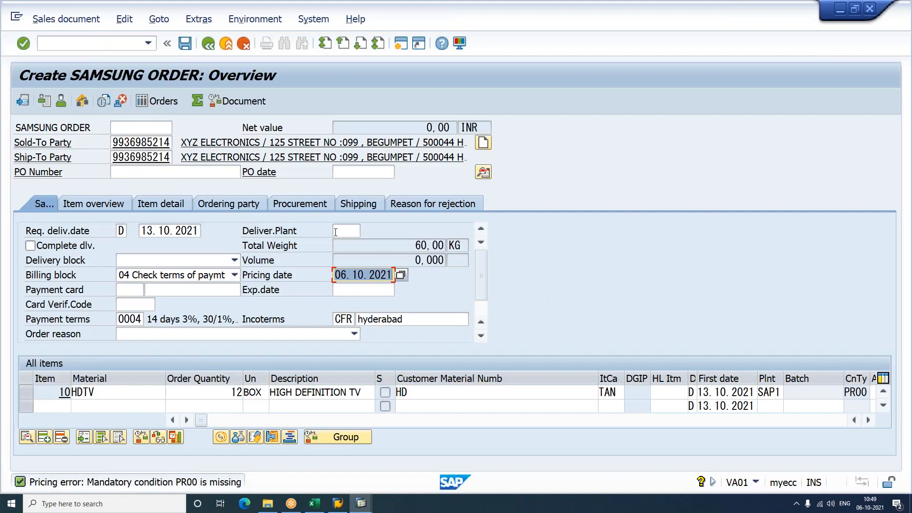
{"action": "left_click", "coordinate": [353, 172]}
{"action": "left_click_drag", "start_coordinate": [142, 231], "coordinate": [219, 232]}
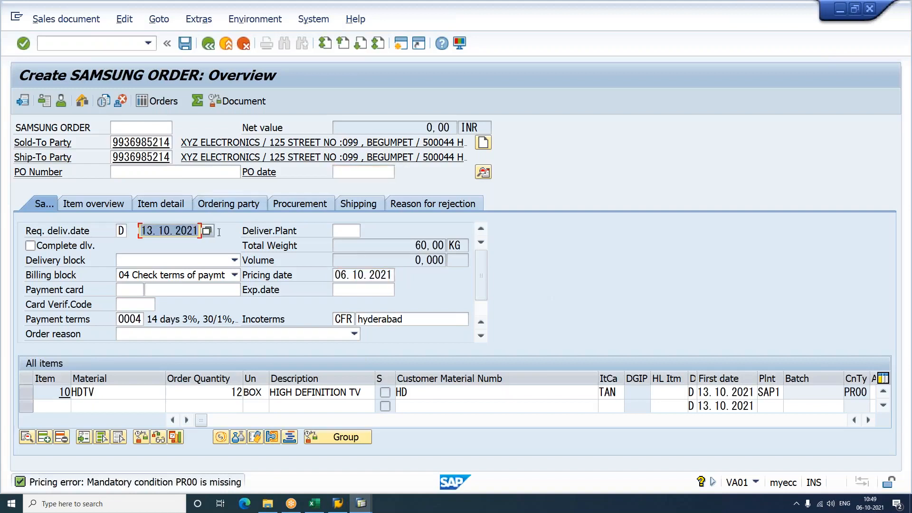
{"action": "left_click_drag", "start_coordinate": [332, 275], "coordinate": [397, 277]}
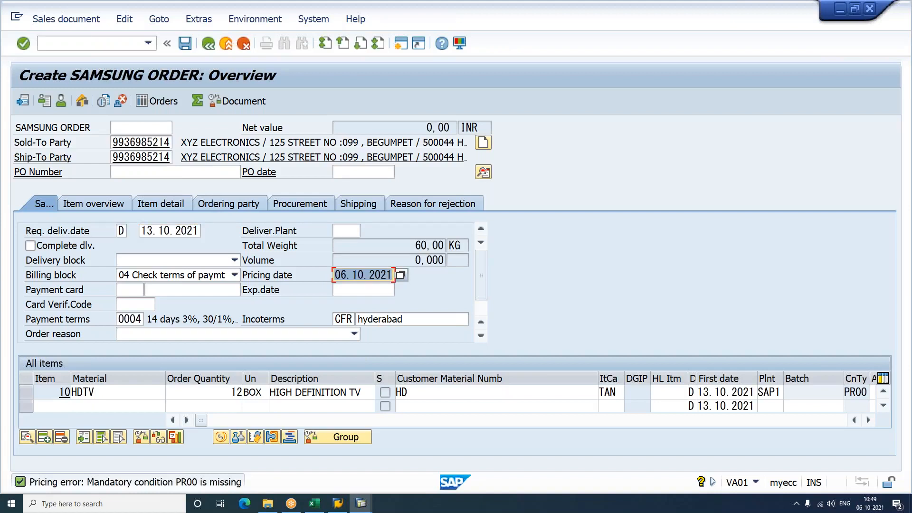
{"action": "left_click", "coordinate": [363, 175]}
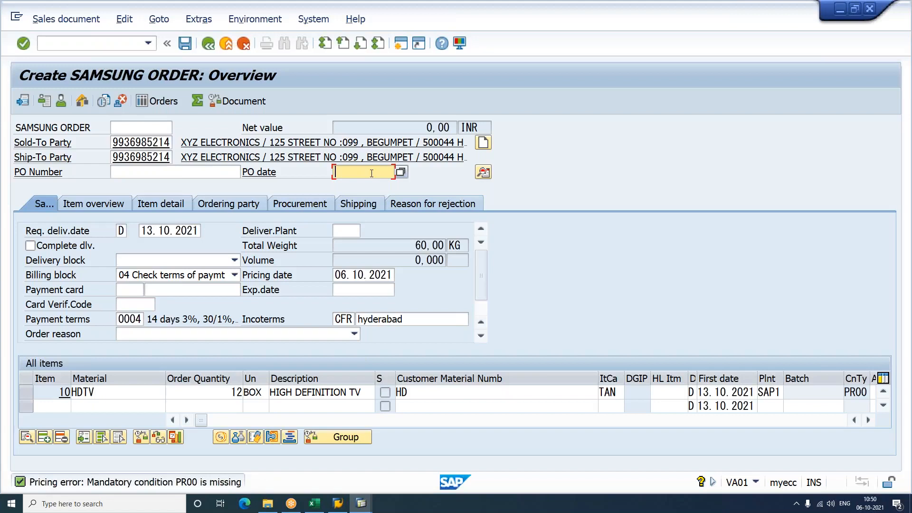
Return to the YAOR document type settings, enable the proposal of the PO date and save.
{"action": "key", "text": "alt+Tab"}
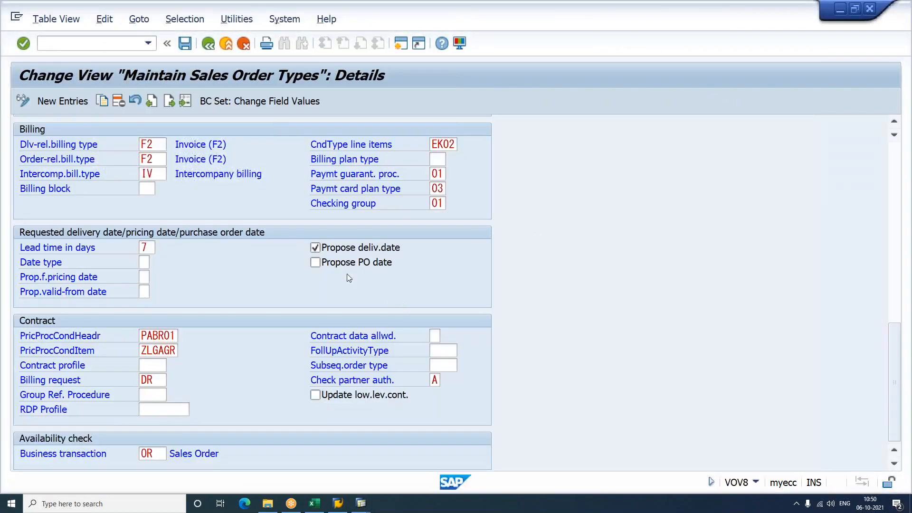
{"action": "left_click", "coordinate": [340, 264]}
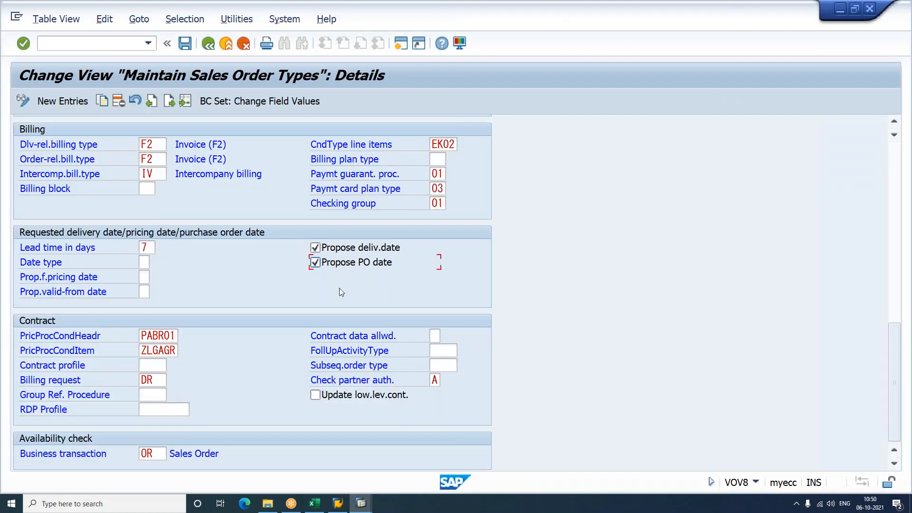
{"action": "key", "text": "ctrl+s"}
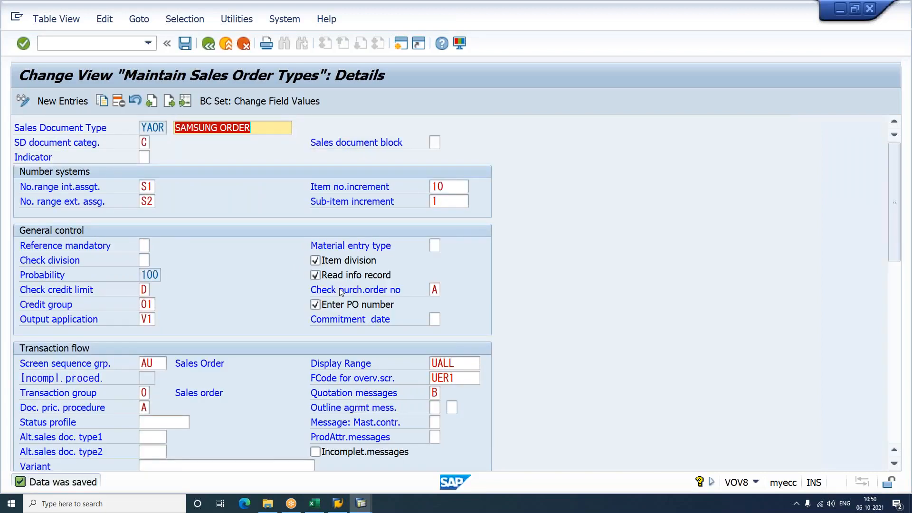
Replace the open order with a new YAOR order in VA01 and check its PO date and requested delivery date.
{"action": "key", "text": "alt+Tab"}
{"action": "left_click", "coordinate": [53, 40]}
{"action": "type", "text": "/NVA01"}
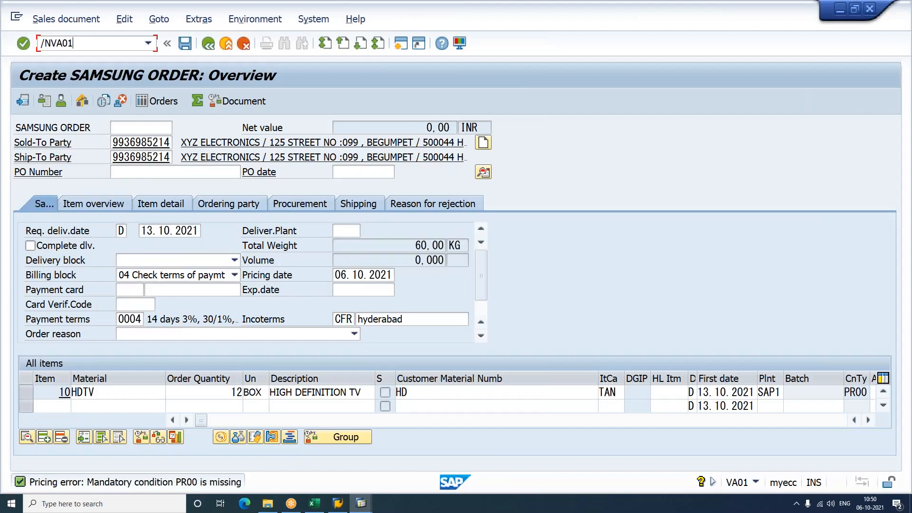
{"action": "key", "text": "Return"}
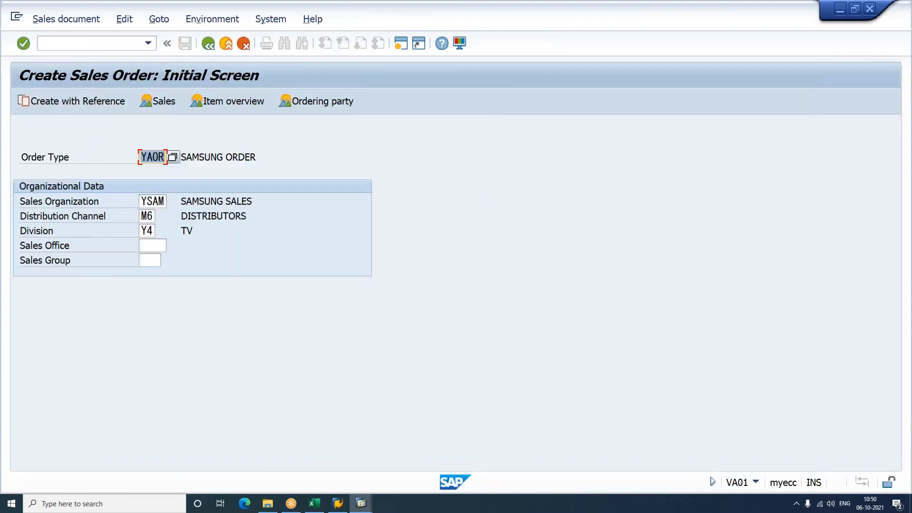
{"action": "key", "text": "Return"}
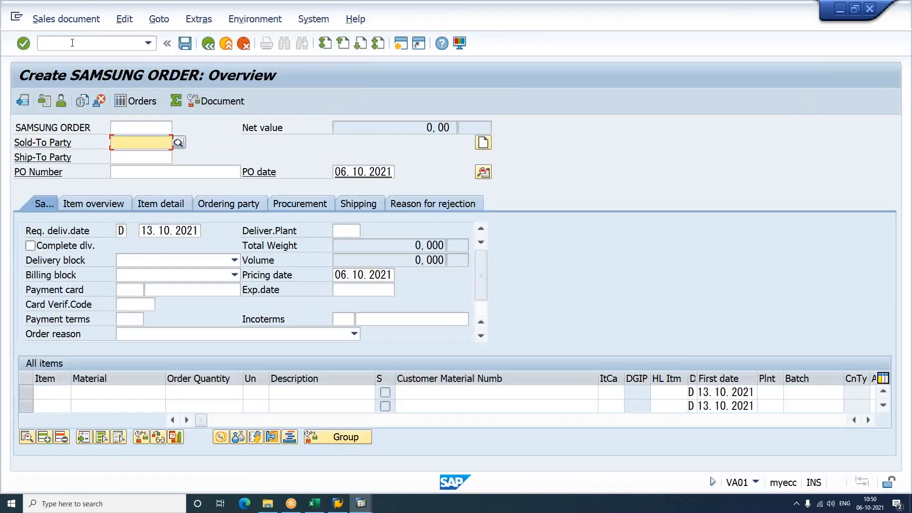
{"action": "left_click_drag", "start_coordinate": [335, 172], "coordinate": [410, 181]}
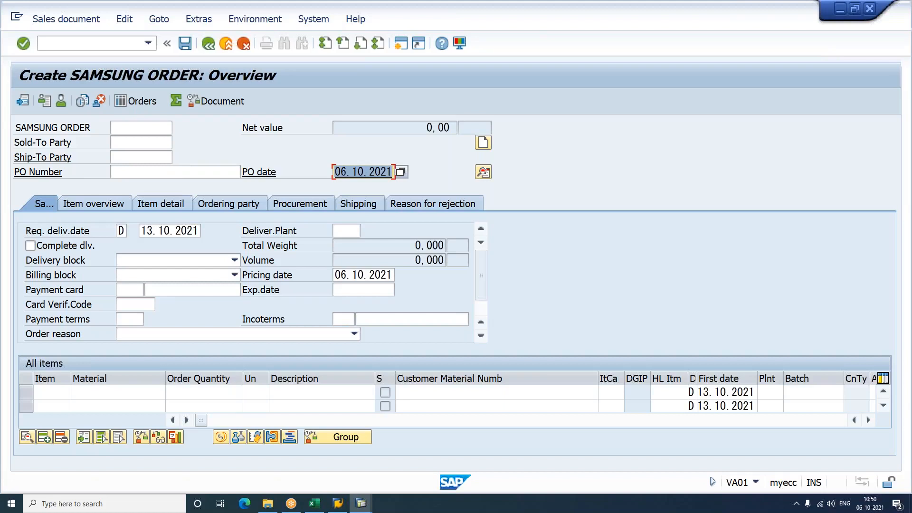
{"action": "left_click_drag", "start_coordinate": [141, 231], "coordinate": [200, 231]}
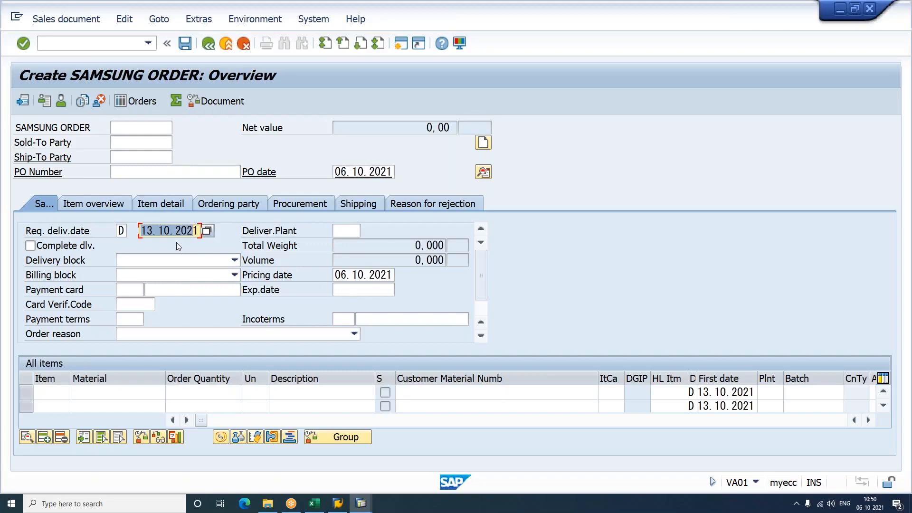
Return to the YAOR document type settings, clear the lead time in days and save.
{"action": "key", "text": "alt+Tab"}
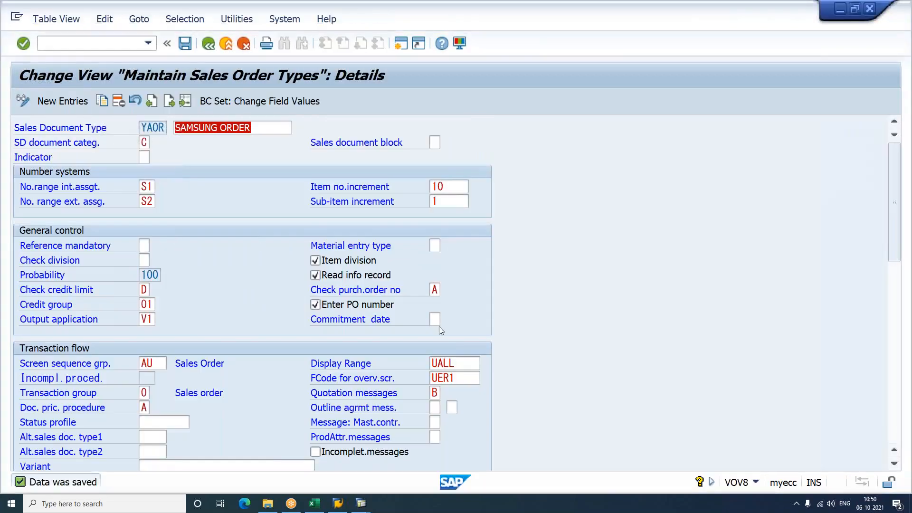
{"action": "scroll", "coordinate": [439, 326], "scroll_direction": "down", "scroll_amount": 5}
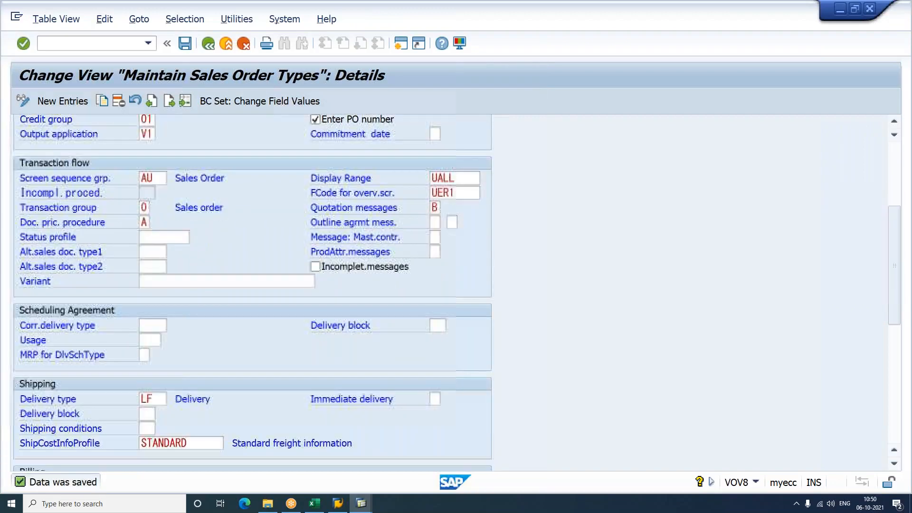
{"action": "scroll", "coordinate": [403, 348], "scroll_direction": "down", "scroll_amount": 4}
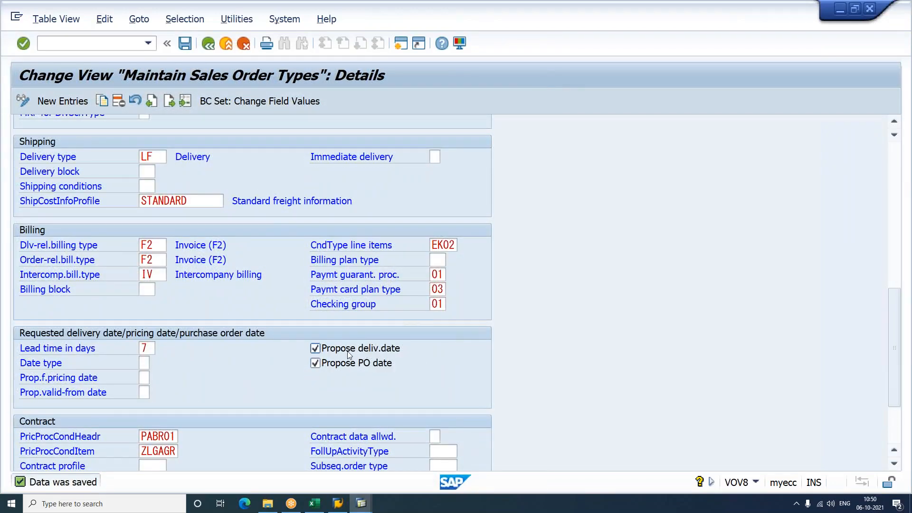
{"action": "double_click", "coordinate": [139, 348]}
{"action": "key", "text": "BackSpace"}
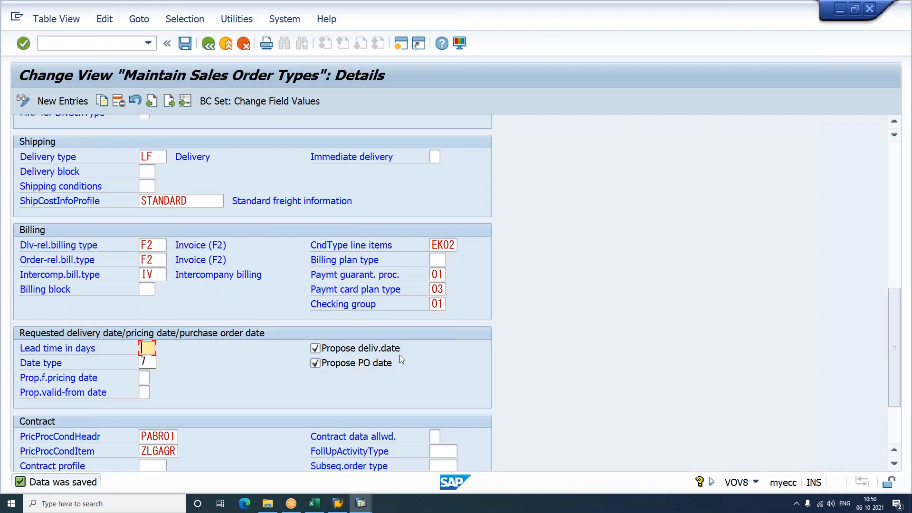
{"action": "key", "text": "Tab"}
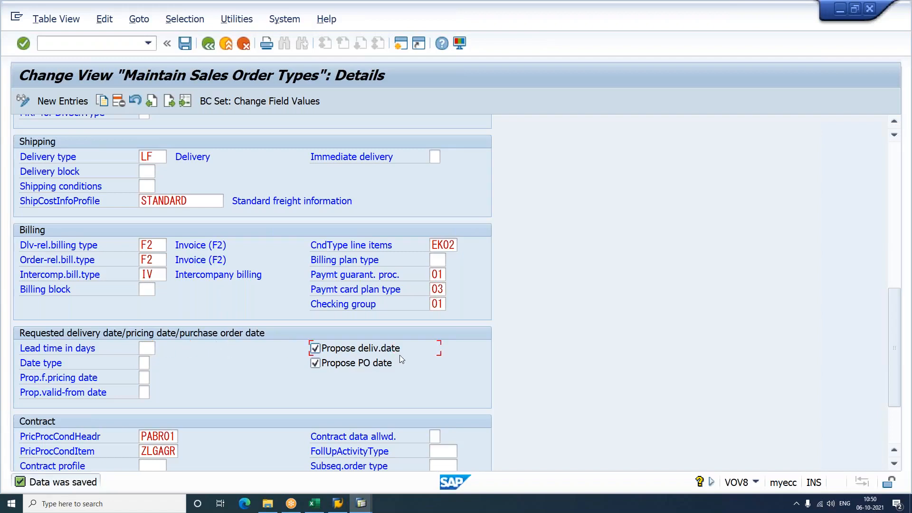
{"action": "key", "text": "ctrl+s"}
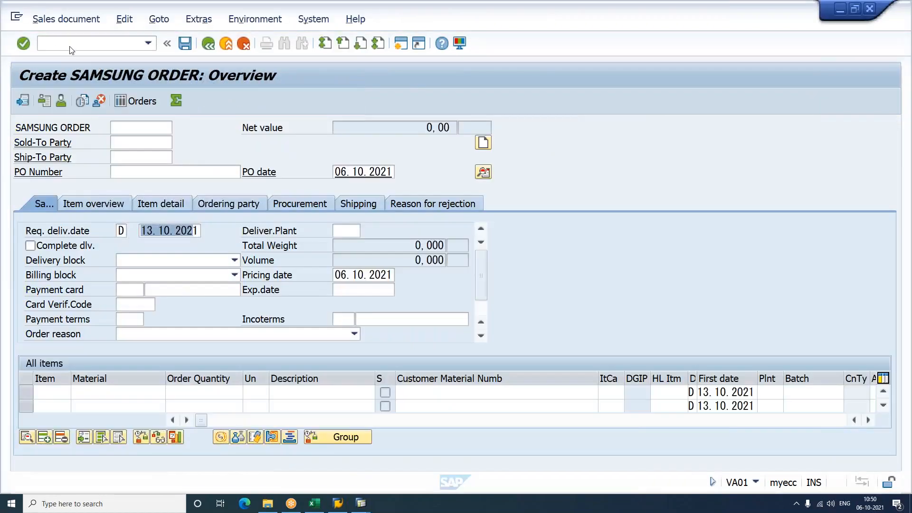
Start a fresh YAOR order in VA01 in place of the open one and check its requested delivery date.
{"action": "left_click", "coordinate": [70, 46]}
{"action": "type", "text": "/NVA01"}
{"action": "key", "text": "Return"}
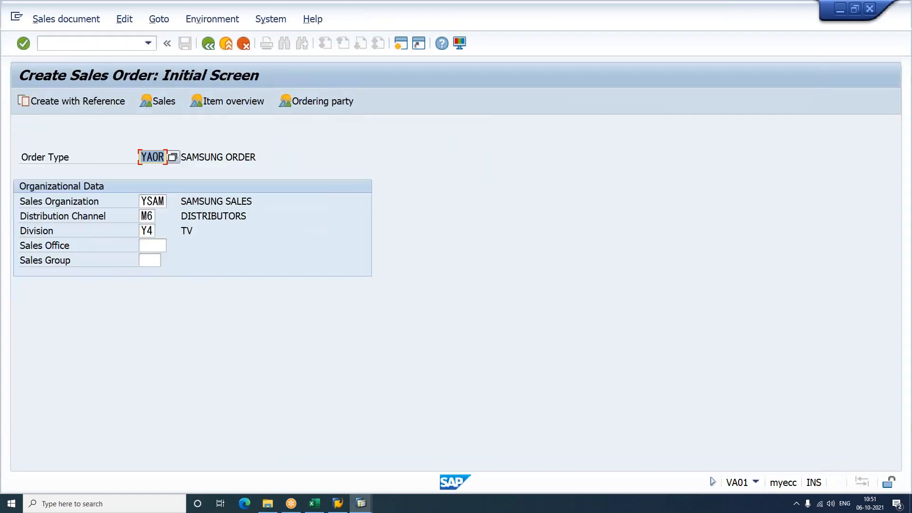
{"action": "key", "text": "Return"}
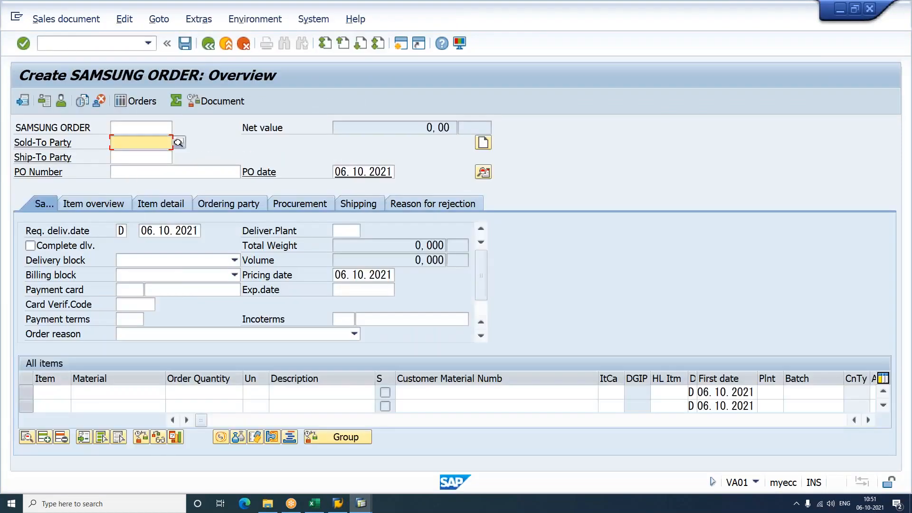
{"action": "left_click_drag", "start_coordinate": [141, 230], "coordinate": [208, 237]}
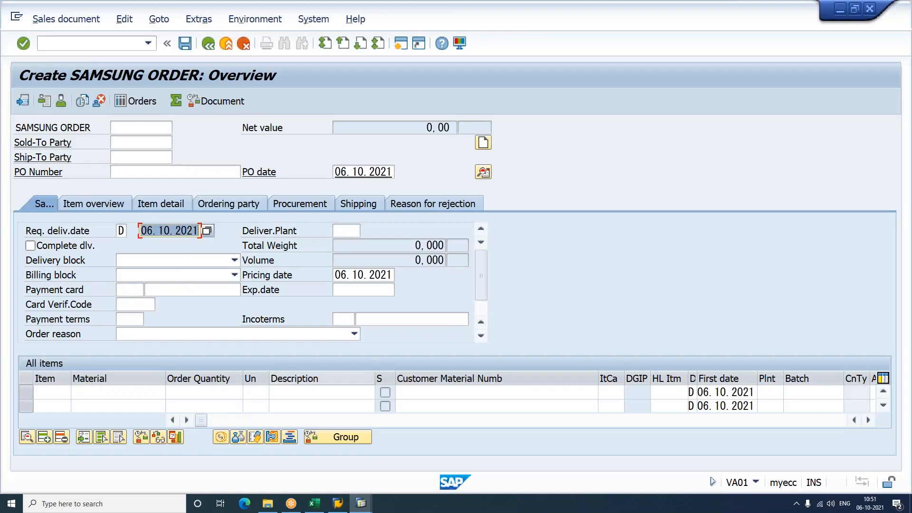
Switch to the Excel notes and add the bold heading "REQUESTED DELIVERY DATE" in cell C58 of Sheet11.
{"action": "left_click", "coordinate": [315, 504]}
{"action": "scroll", "coordinate": [200, 301], "scroll_direction": "down", "scroll_amount": 15}
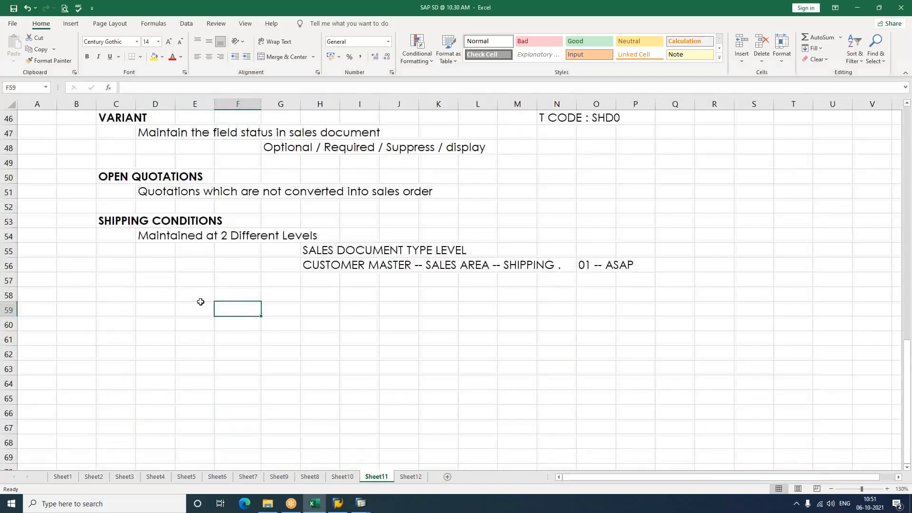
{"action": "left_click", "coordinate": [116, 294]}
{"action": "type", "text": "REQUE"}
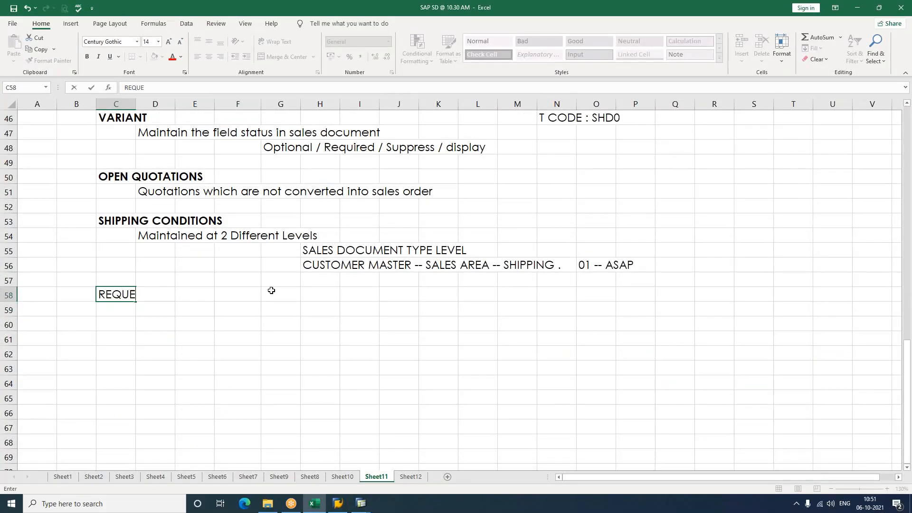
{"action": "type", "text": "STED DELIVERY DATE"}
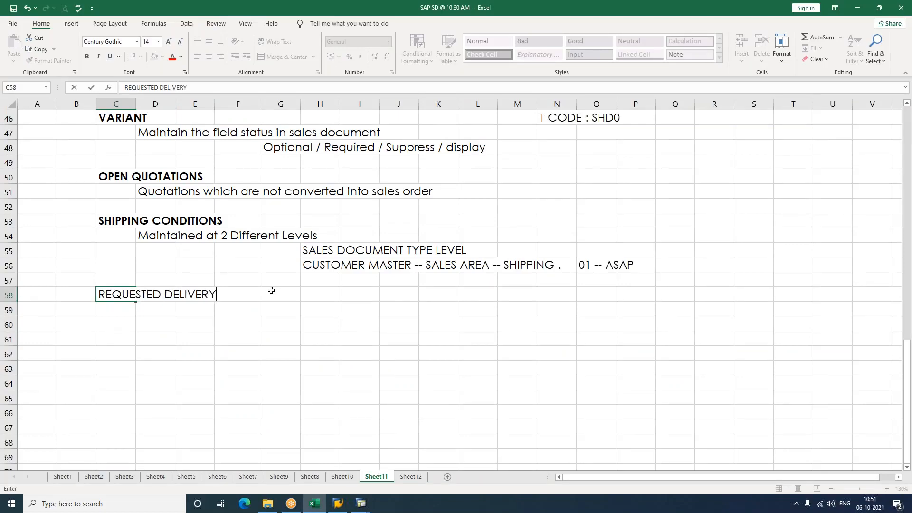
{"action": "key", "text": "Return"}
{"action": "key", "text": "Up"}
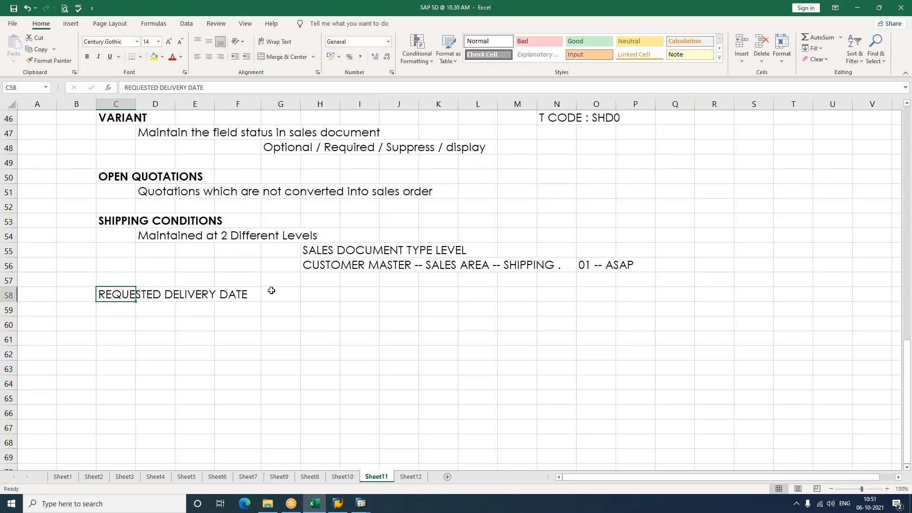
{"action": "key", "text": "ctrl+b"}
Enter "SALES DOCUMENT - OVERVIEW" in cell E59 beneath the requested delivery date heading.
{"action": "key", "text": "Down"}
{"action": "key", "text": "Right"}
{"action": "key", "text": "Right"}
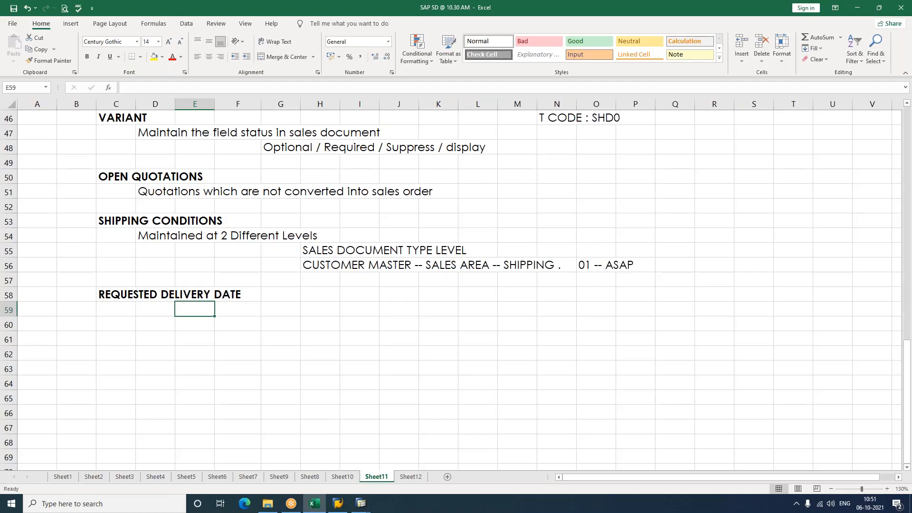
{"action": "type", "text": "SALES DOCU"}
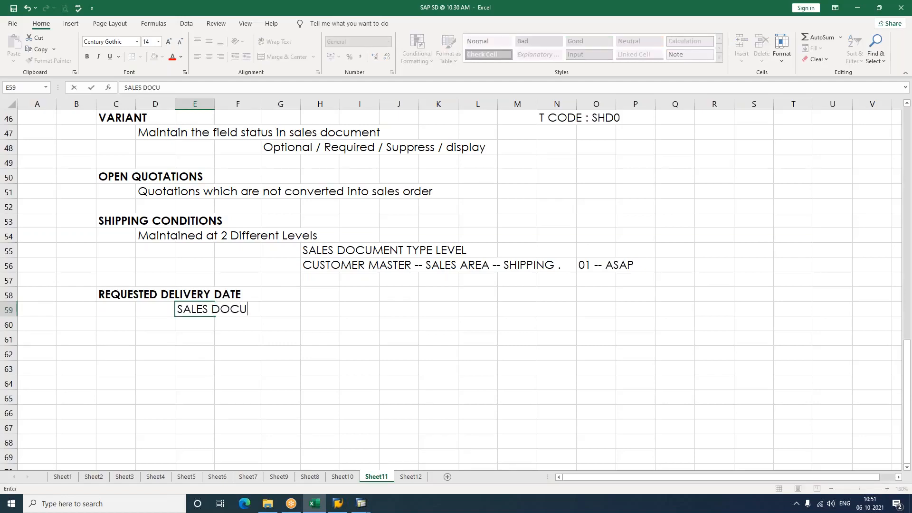
{"action": "type", "text": "MENT"}
{"action": "type", "text": "OVERVIEW"}
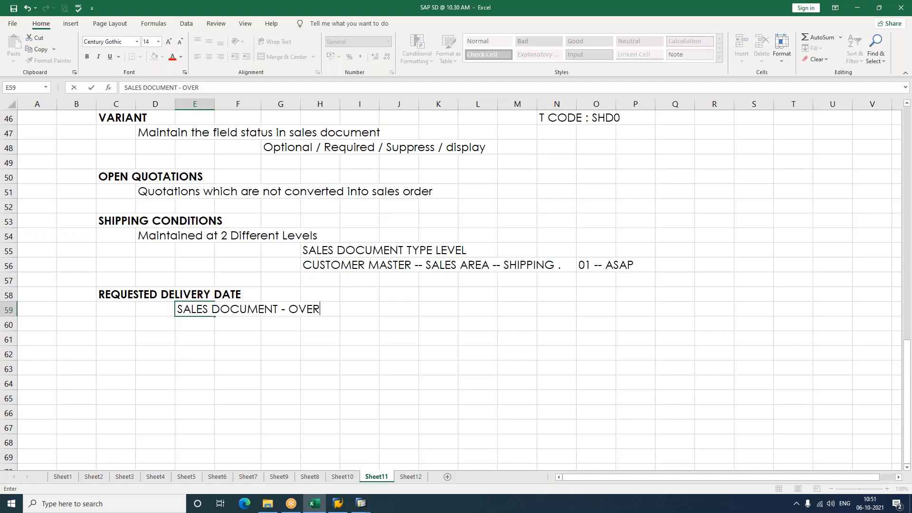
{"action": "key", "text": "Return"}
Enter the definition "Date on which customer wants the products need to be delivered" in cell E60.
{"action": "key", "text": "Right"}
{"action": "key", "text": "Right"}
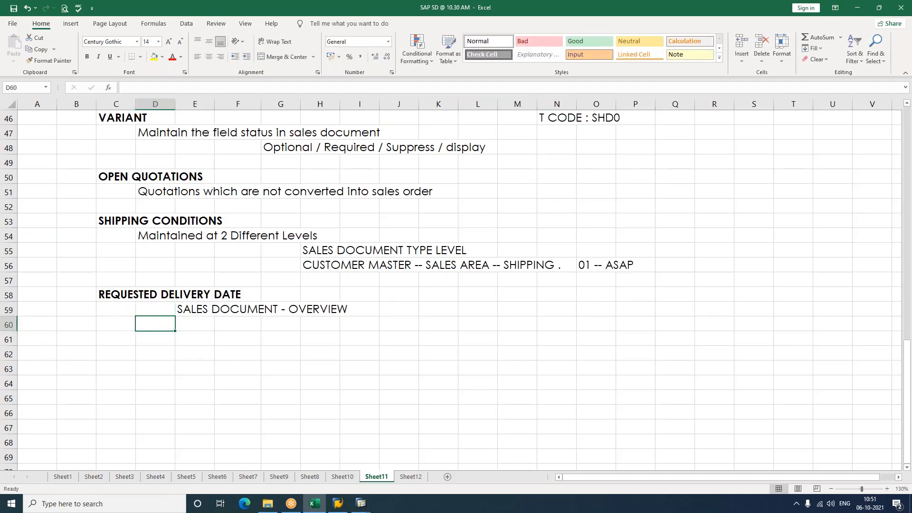
{"action": "type", "text": "Date "}
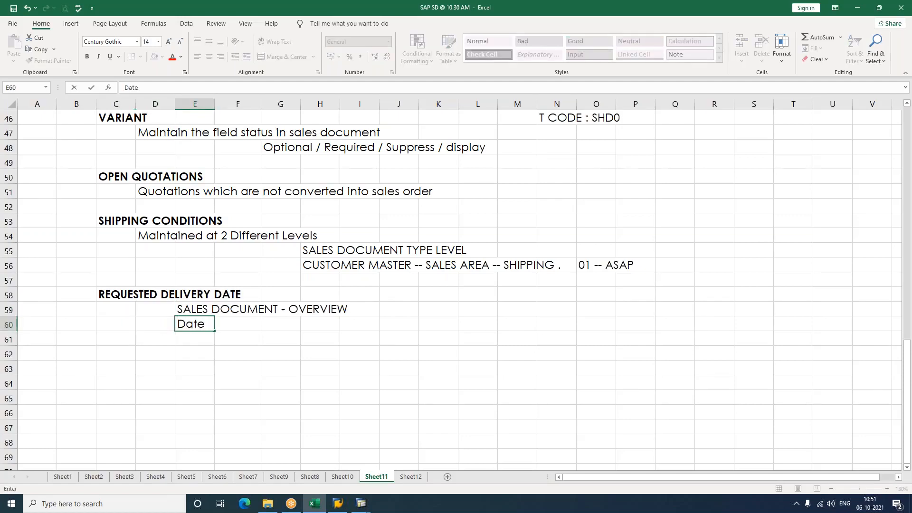
{"action": "type", "text": "on which customer"}
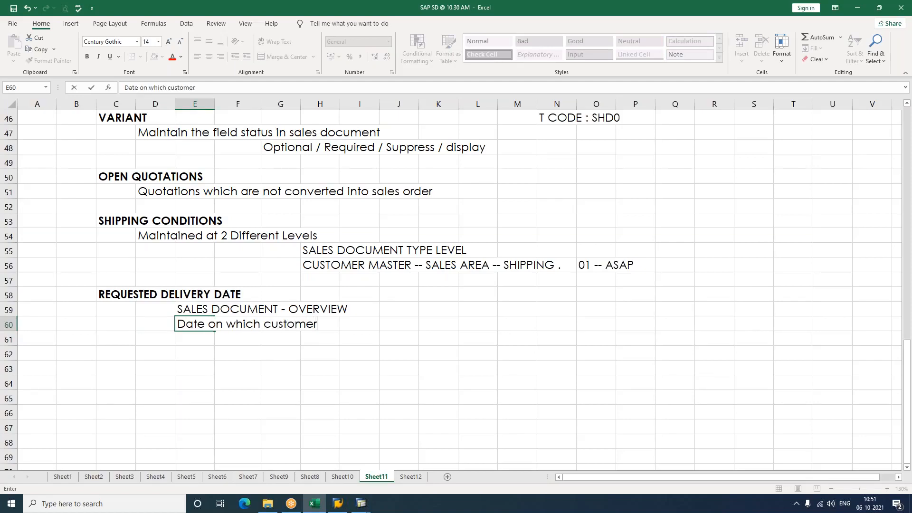
{"action": "type", "text": " wants the products n"}
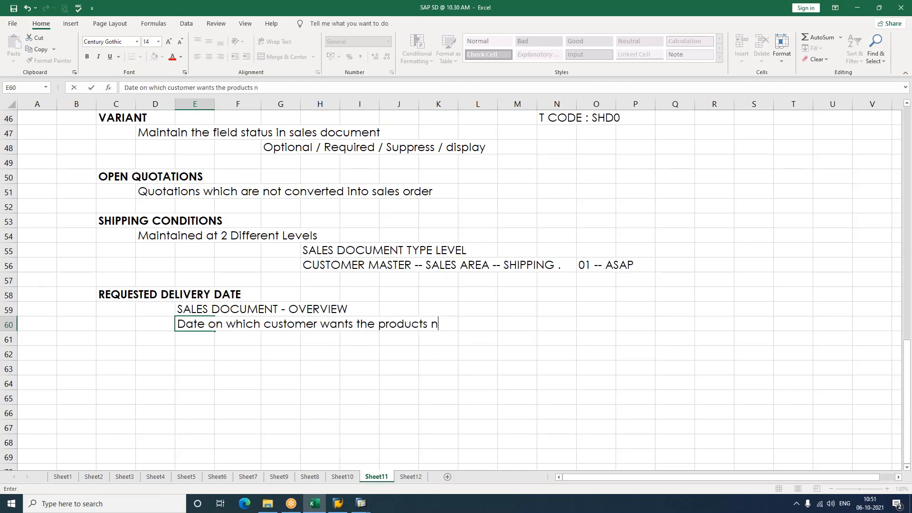
{"action": "type", "text": "eed to de"}
{"action": "key", "text": "BackSpace"}
{"action": "key", "text": "BackSpace"}
{"action": "key", "text": "BackSpace"}
{"action": "type", "text": "be delivered"}
{"action": "key", "text": "Return"}
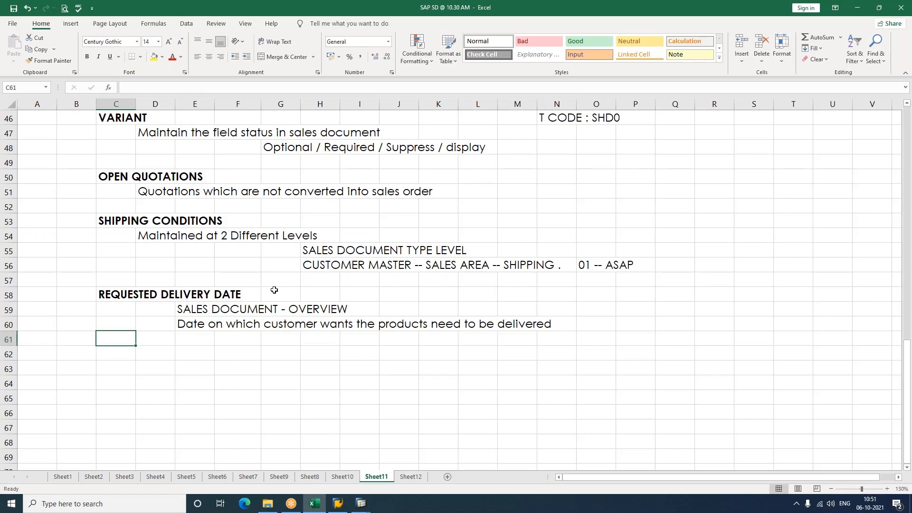
{"action": "left_click", "coordinate": [308, 342]}
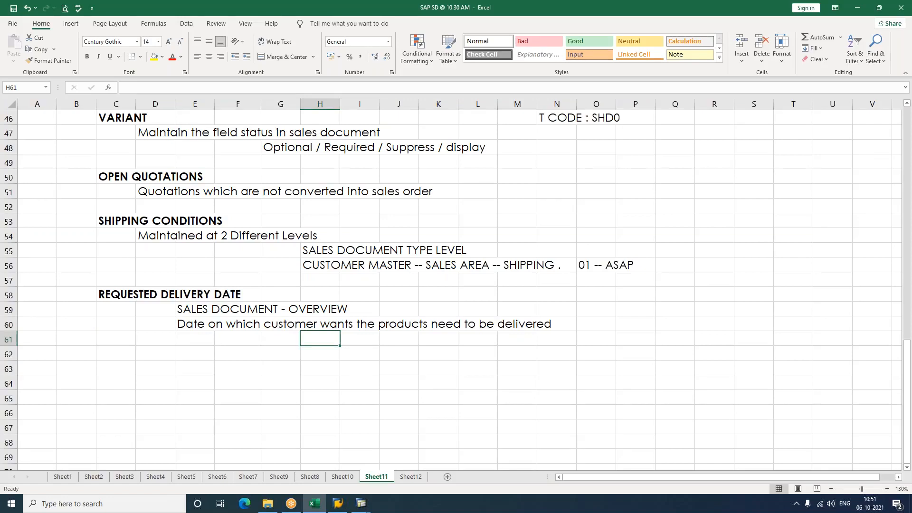
Switch back to SAP, set the lead time in days to 7 in the YAOR document type settings and save.
{"action": "key", "text": "alt+Tab"}
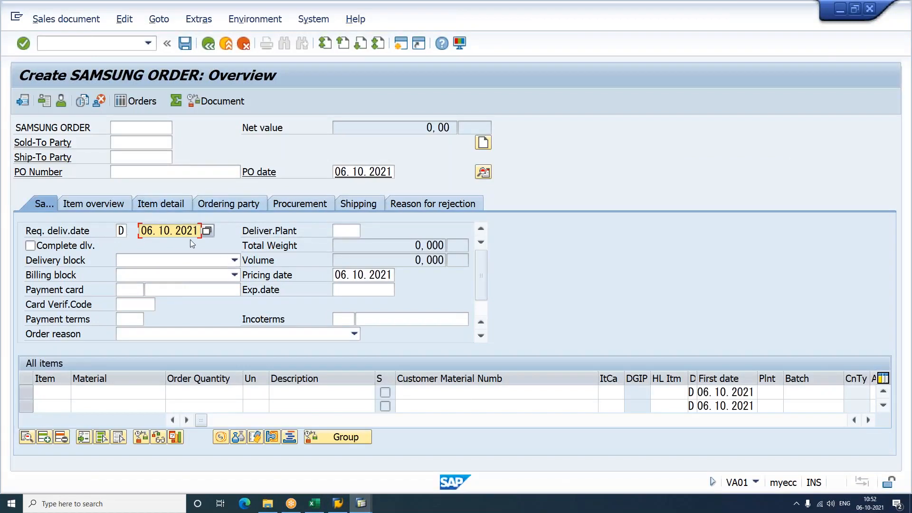
{"action": "left_click_drag", "start_coordinate": [140, 229], "coordinate": [215, 234]}
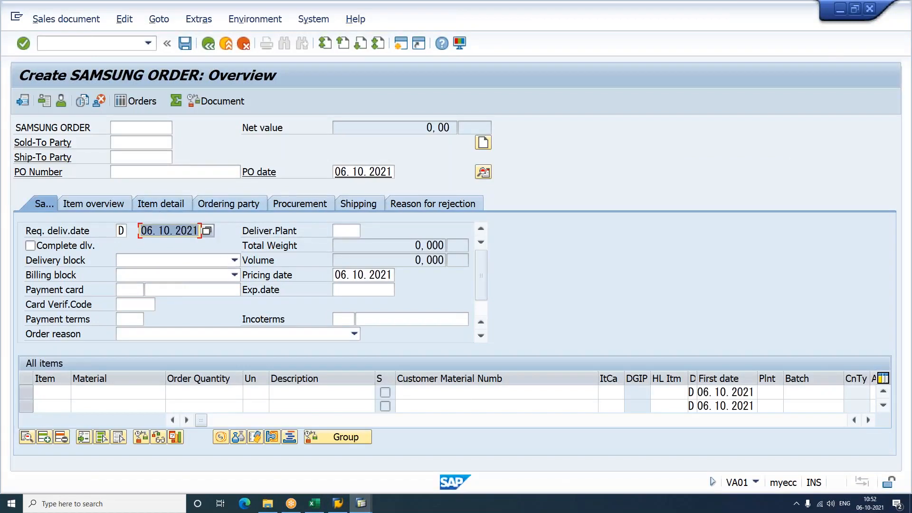
{"action": "key", "text": "alt+Tab"}
{"action": "key", "text": "alt+Tab"}
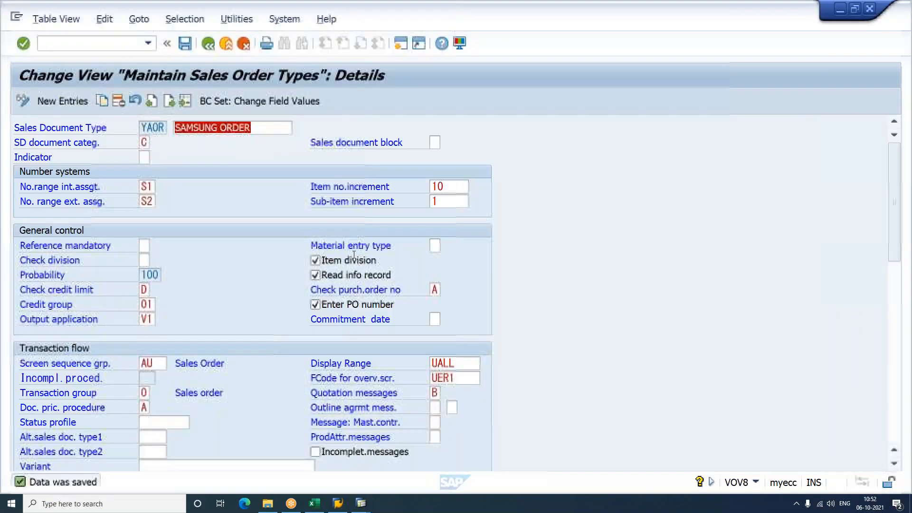
{"action": "left_click_drag", "start_coordinate": [893, 196], "coordinate": [893, 354]}
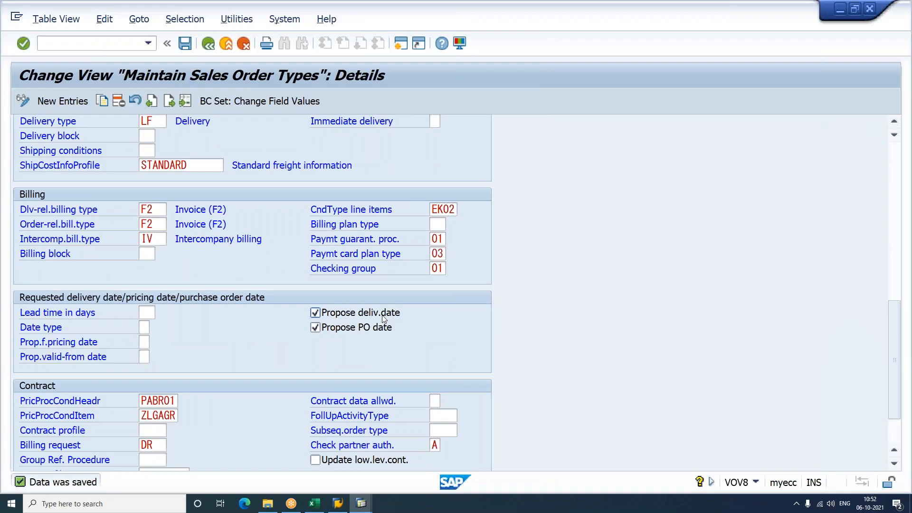
{"action": "left_click", "coordinate": [146, 313]}
{"action": "type", "text": "7"}
{"action": "key", "text": "ctrl+s"}
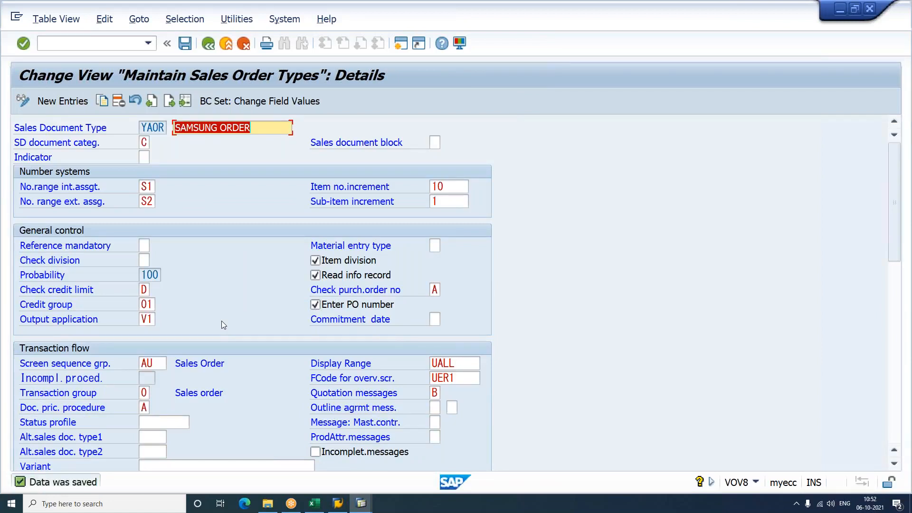
Create another YAOR order in VA01 to check the requested delivery date against the 7-day lead time.
{"action": "key", "text": "alt+Tab"}
{"action": "left_click", "coordinate": [94, 48]}
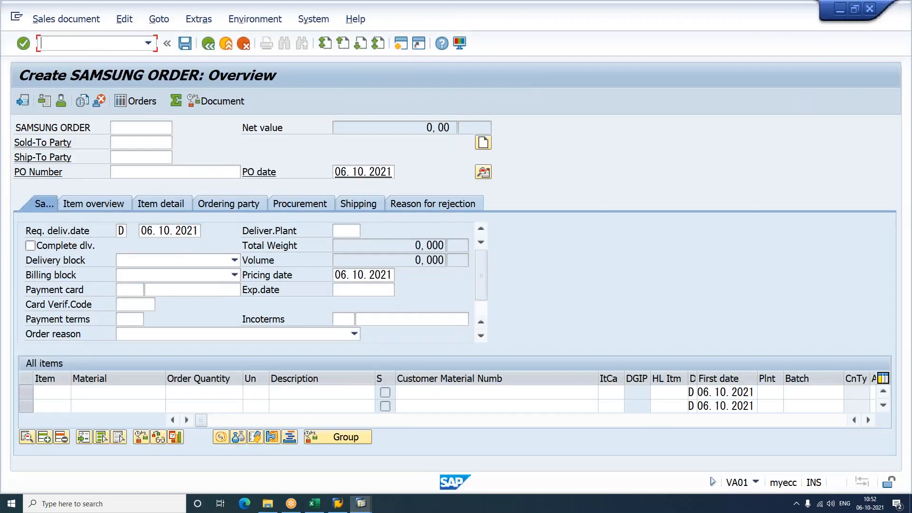
{"action": "type", "text": "/nva01"}
{"action": "key", "text": "Return"}
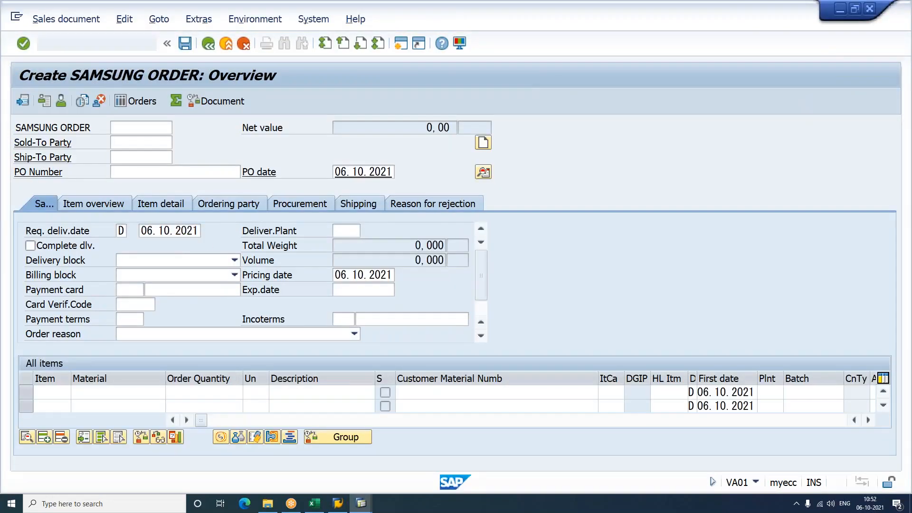
{"action": "key", "text": "Return"}
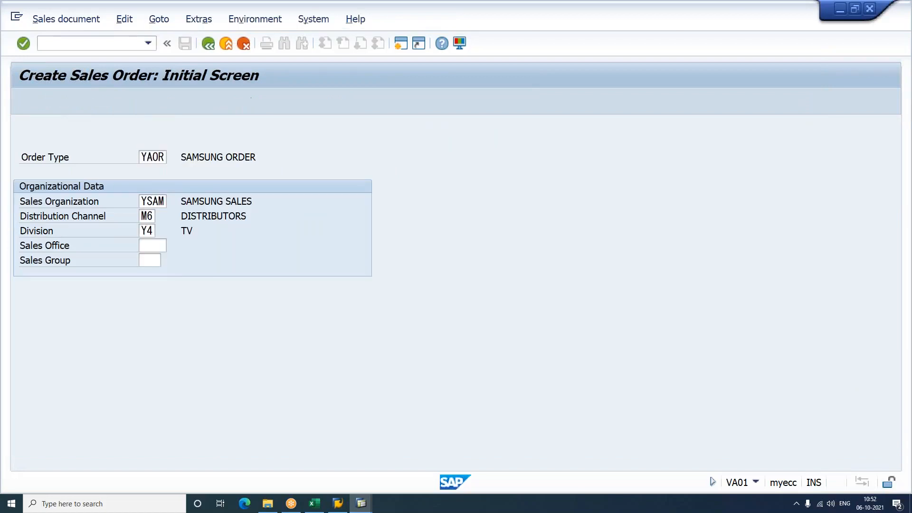
{"action": "left_click", "coordinate": [67, 234]}
{"action": "key", "text": "Tab"}
{"action": "key", "text": "Tab"}
{"action": "left_click_drag", "start_coordinate": [142, 235], "coordinate": [199, 234]}
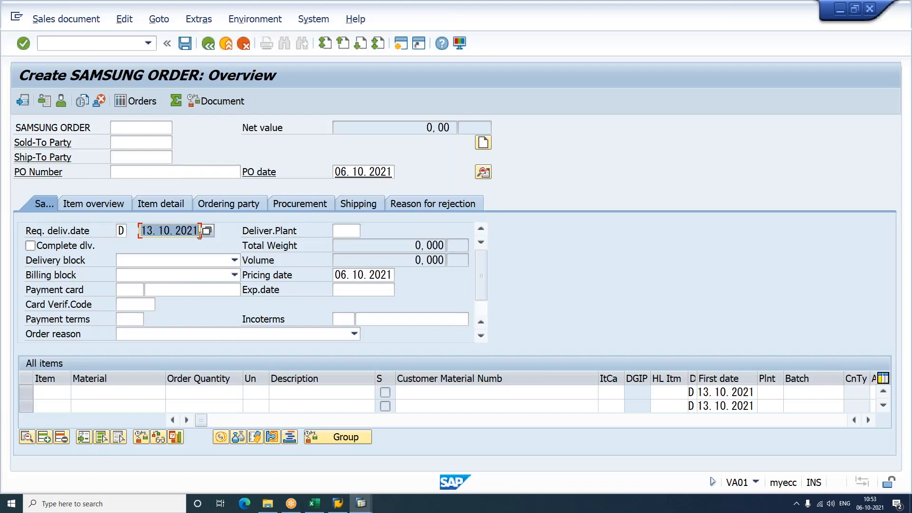
Switch to the YAOR document type settings and review the lead time in days and pricing date proposal.
{"action": "key", "text": "alt+Tab"}
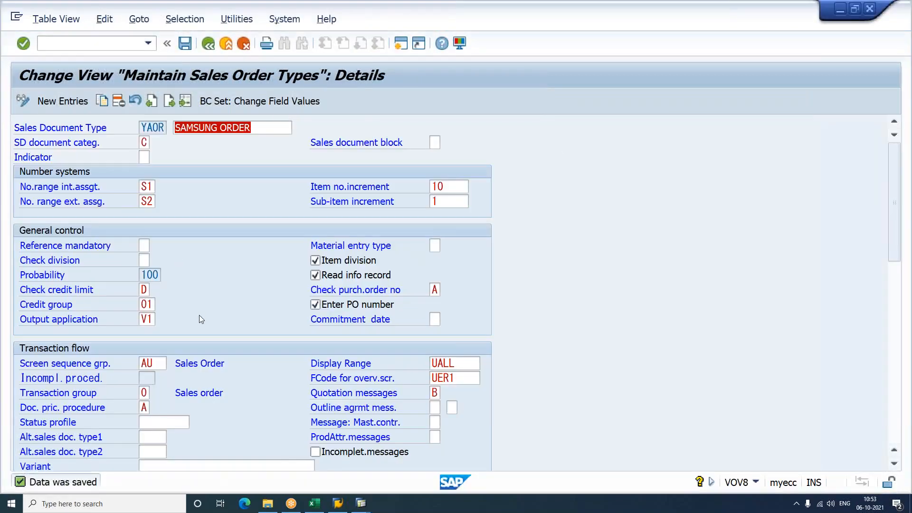
{"action": "key", "text": "Page_Down"}
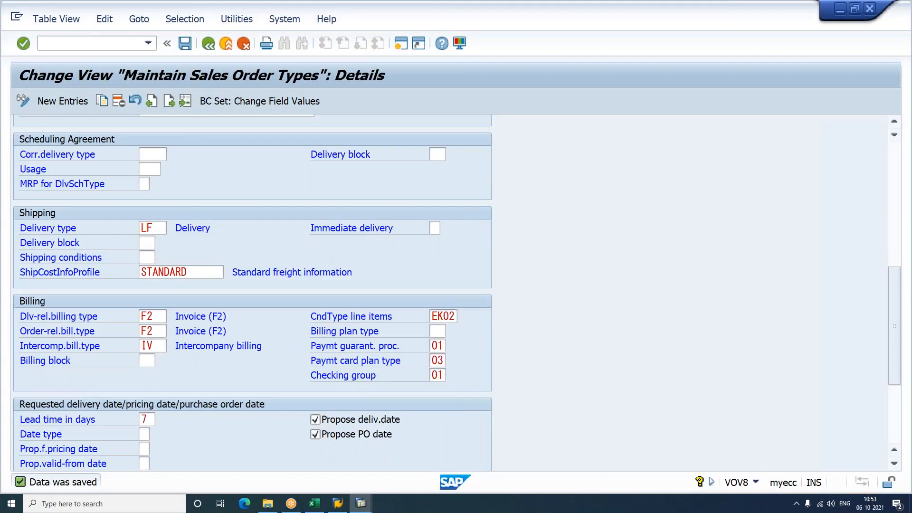
{"action": "scroll", "coordinate": [115, 338], "scroll_direction": "down", "scroll_amount": 2}
{"action": "left_click", "coordinate": [151, 341]}
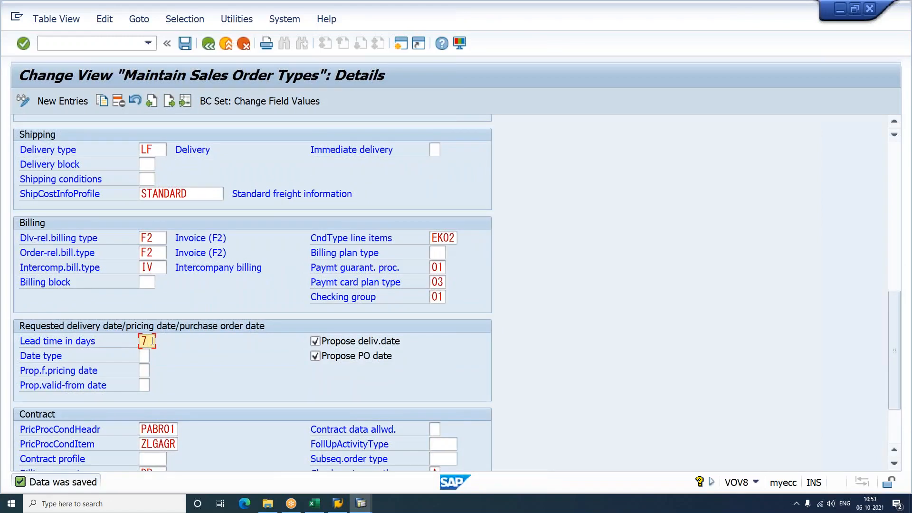
{"action": "left_click", "coordinate": [73, 375]}
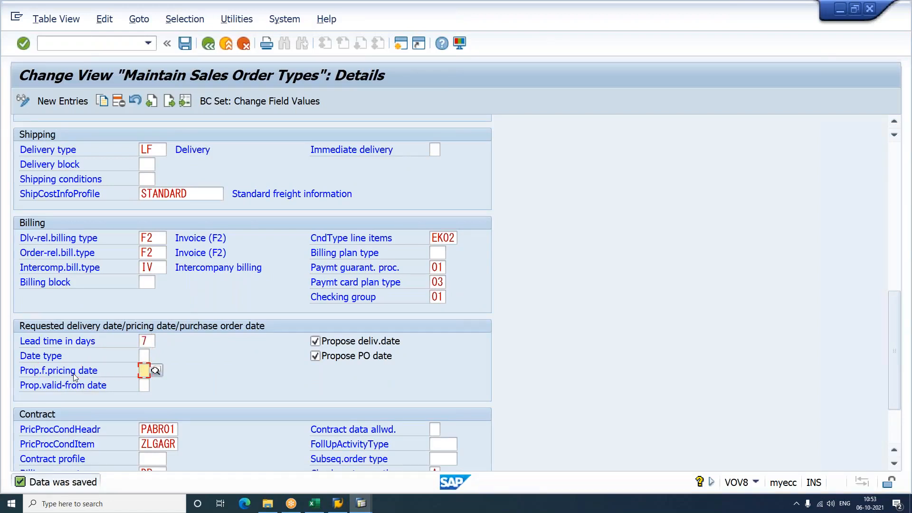
Return to the open order and compare its requested delivery date with its pricing date.
{"action": "key", "text": "alt+Tab"}
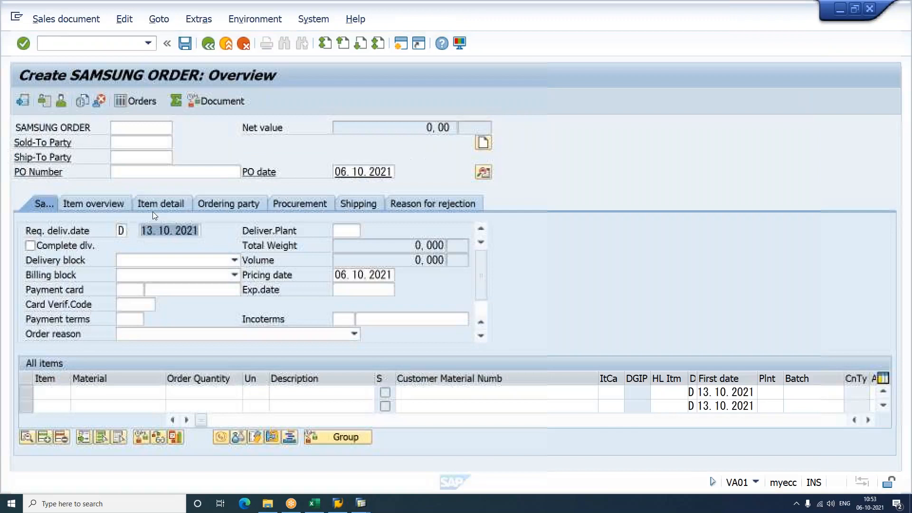
{"action": "left_click", "coordinate": [336, 277]}
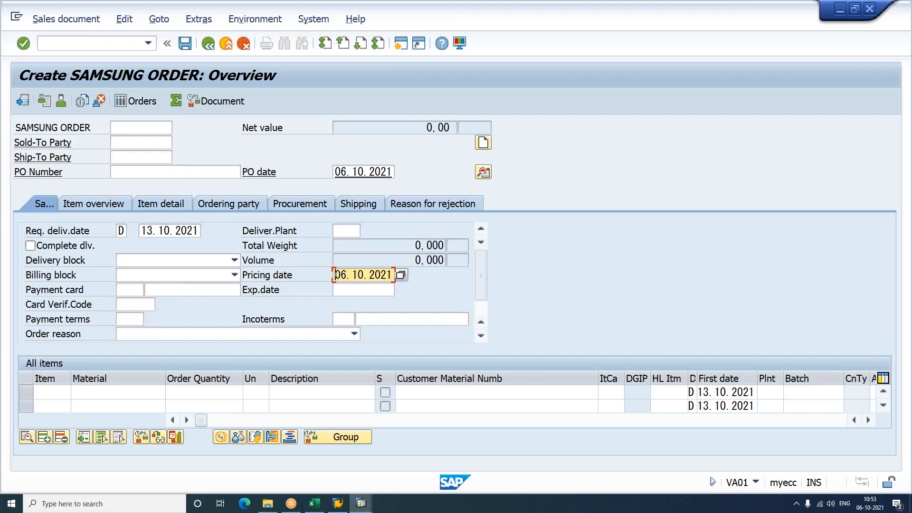
{"action": "left_click_drag", "start_coordinate": [335, 274], "coordinate": [390, 275]}
{"action": "left_click_drag", "start_coordinate": [144, 233], "coordinate": [211, 240]}
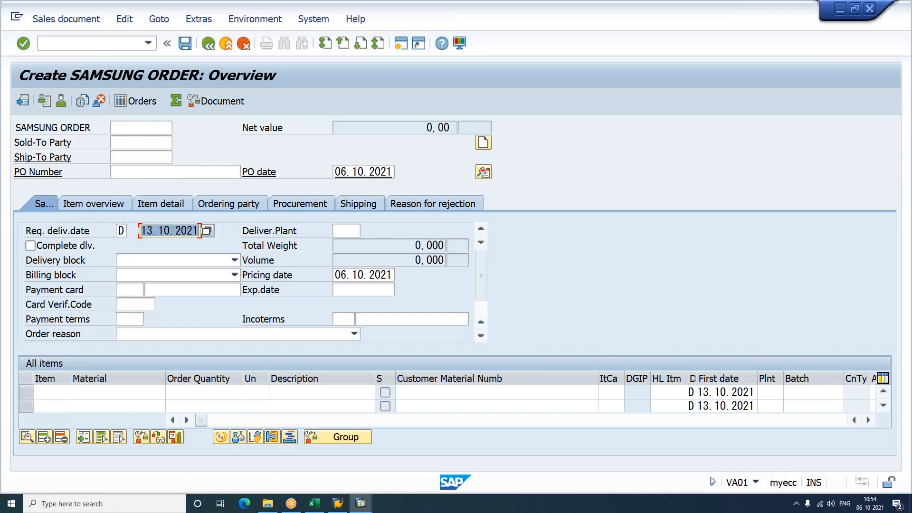
{"action": "left_click_drag", "start_coordinate": [335, 275], "coordinate": [398, 284]}
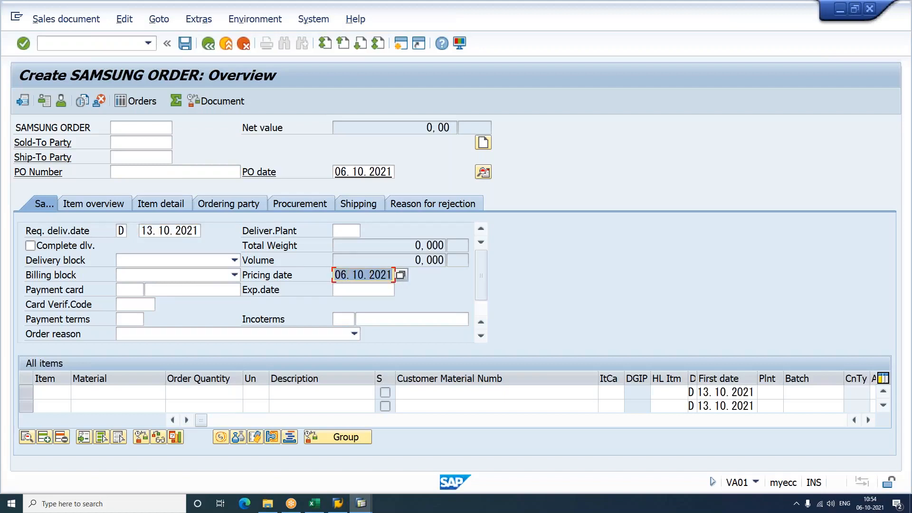
Set the YAOR pricing date proposal to A, based on the requested delivery date (header), and save.
{"action": "key", "text": "alt+Tab"}
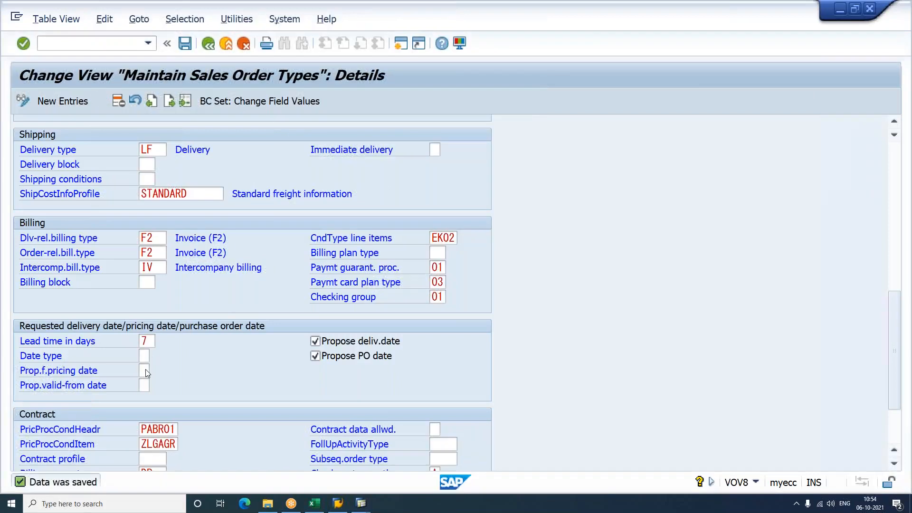
{"action": "left_click", "coordinate": [144, 370]}
{"action": "left_click", "coordinate": [156, 371]}
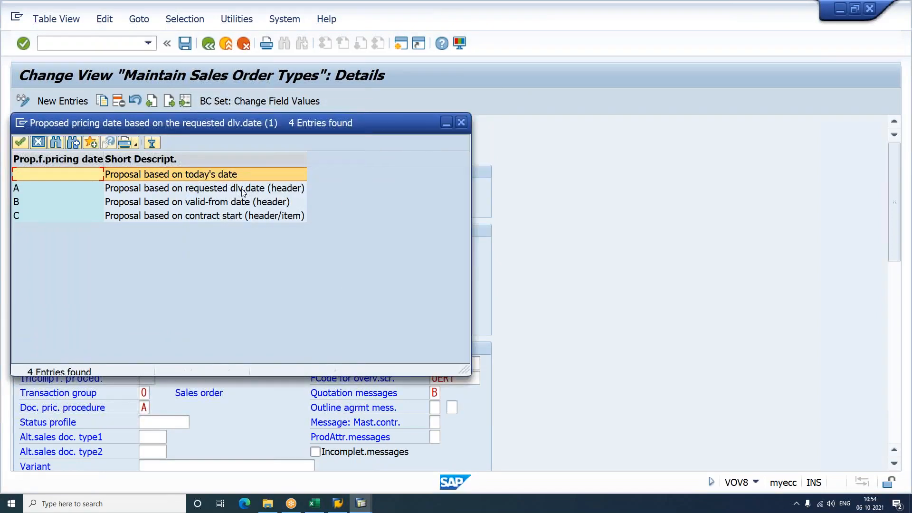
{"action": "left_click", "coordinate": [242, 190]}
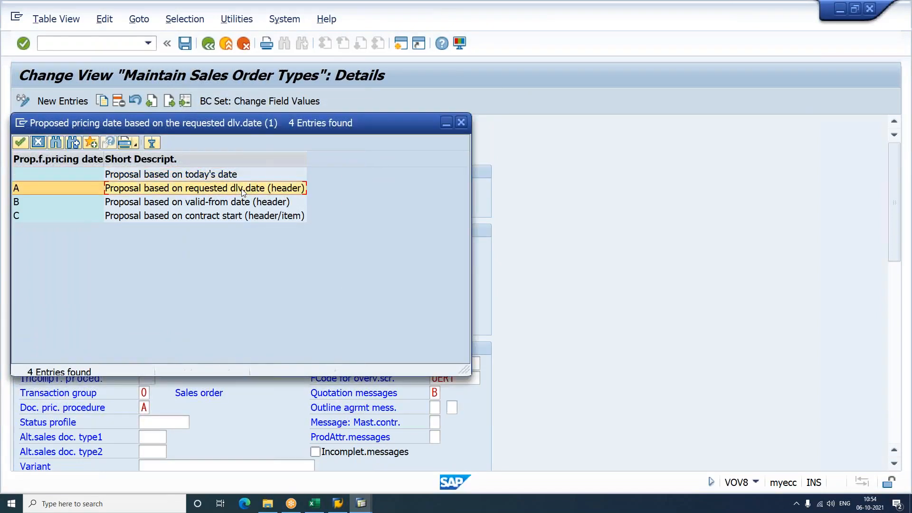
{"action": "double_click", "coordinate": [243, 190]}
{"action": "key", "text": "ctrl+s"}
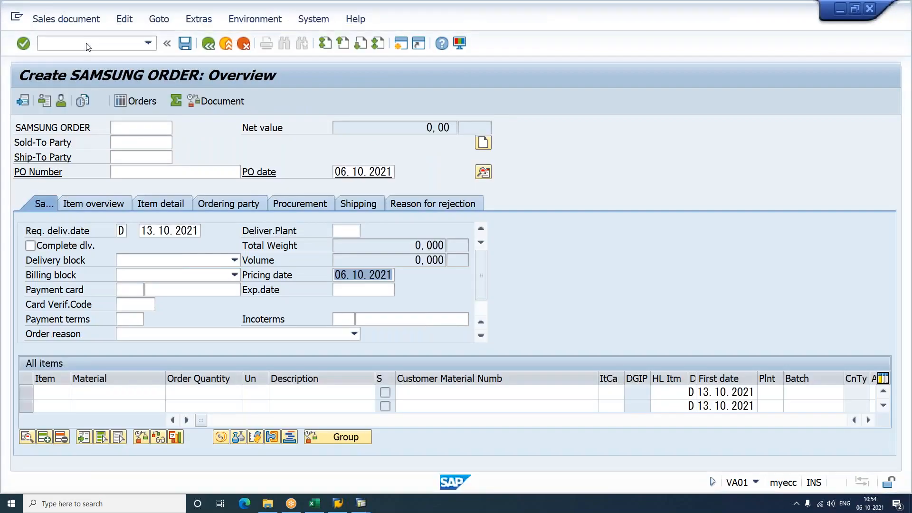
Create a new YAOR order in VA01 for the sold-to party's customer number and compare its requested delivery and pricing dates.
{"action": "left_click", "coordinate": [87, 45]}
{"action": "type", "text": "/nva01"}
{"action": "key", "text": "Return"}
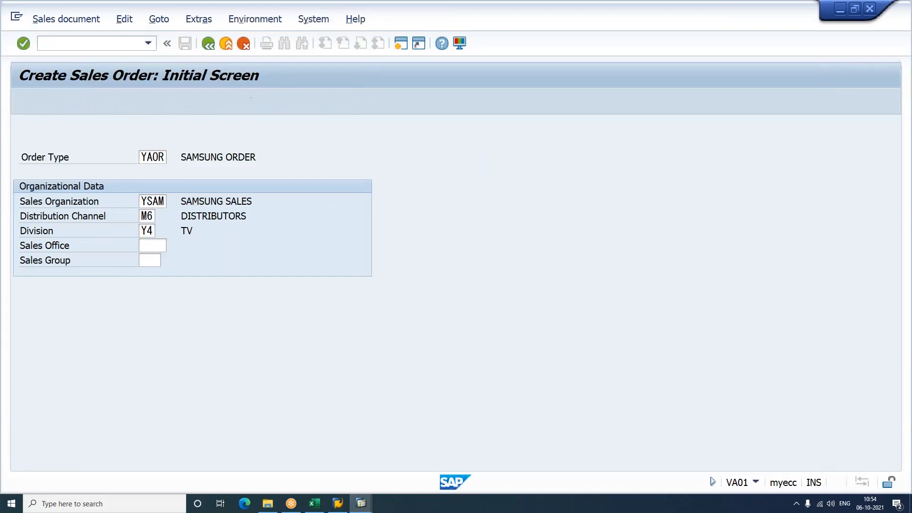
{"action": "key", "text": "Return"}
{"action": "key", "text": "BackSpace"}
{"action": "key", "text": "Return"}
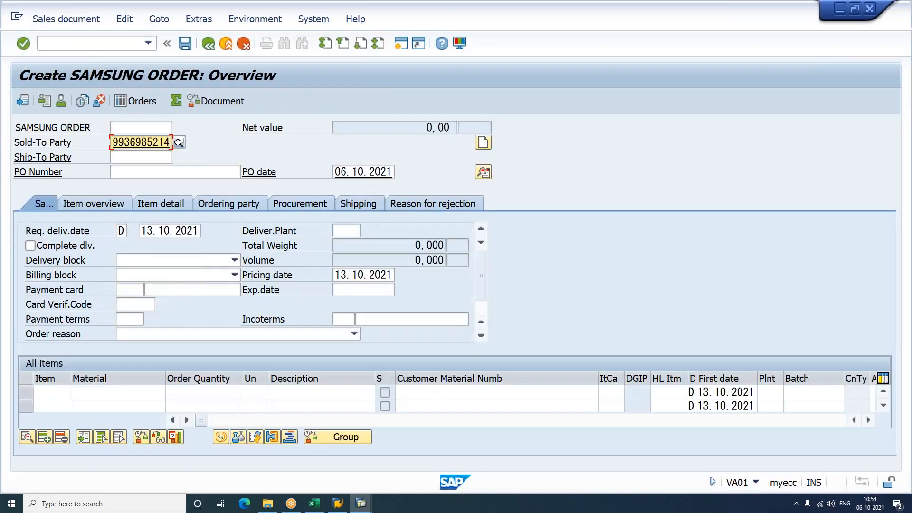
{"action": "key", "text": "Return"}
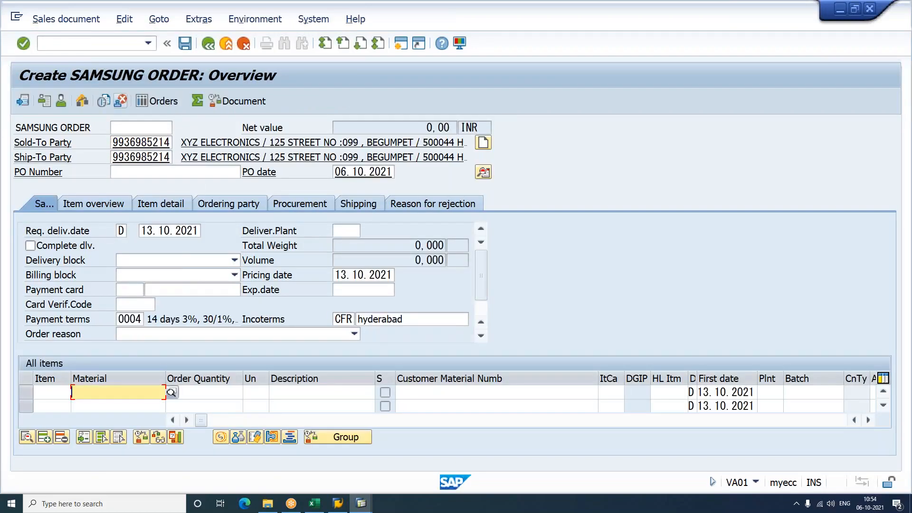
{"action": "left_click", "coordinate": [143, 230]}
{"action": "left_click_drag", "start_coordinate": [143, 229], "coordinate": [199, 231]}
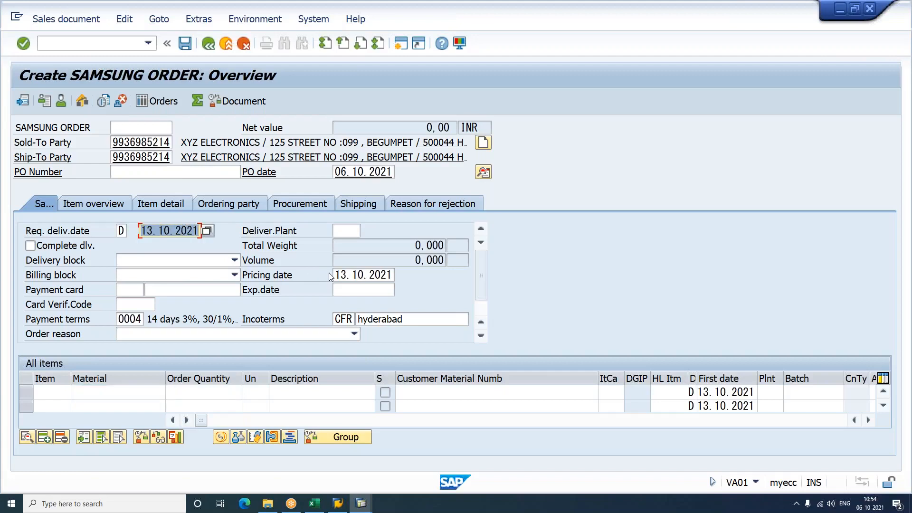
{"action": "left_click_drag", "start_coordinate": [335, 274], "coordinate": [407, 283]}
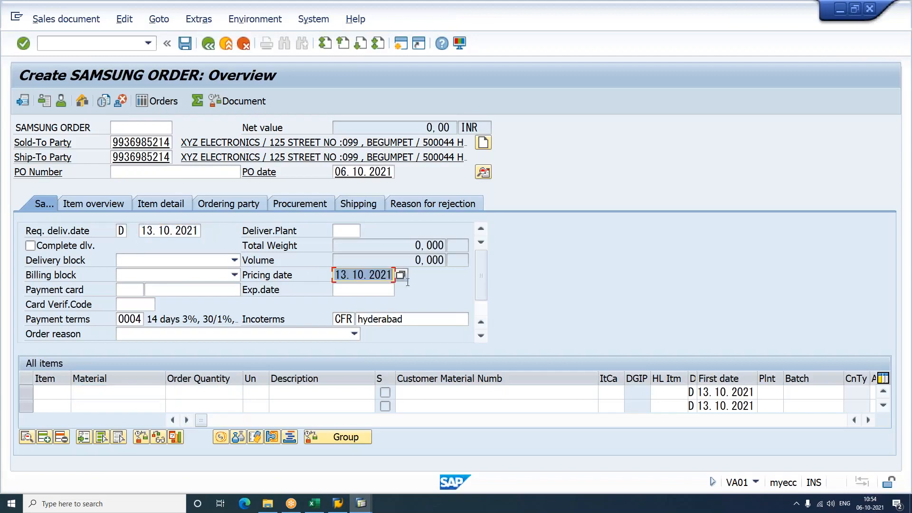
Set the order's requested delivery date to 17.10.2021 and check the pricing date.
{"action": "left_click", "coordinate": [154, 233]}
{"action": "key", "text": "BackSpace"}
{"action": "type", "text": "7"}
{"action": "key", "text": "Return"}
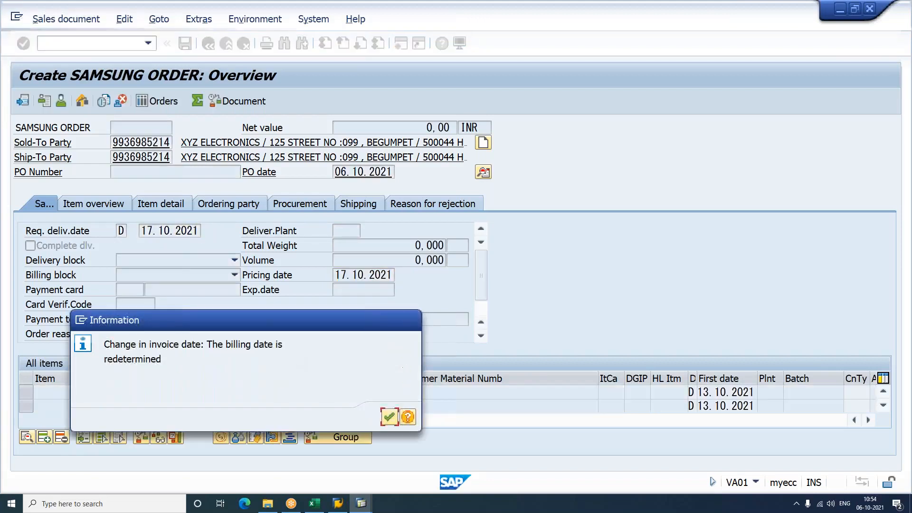
{"action": "key", "text": "Return"}
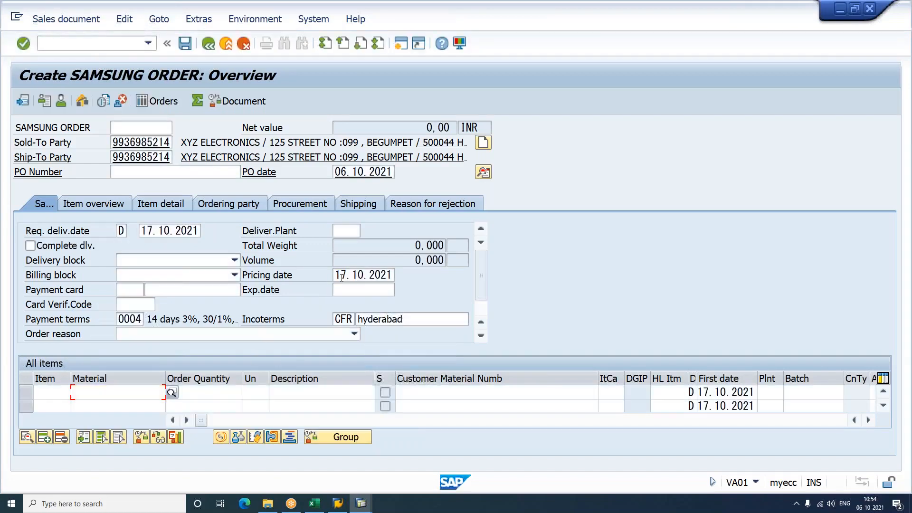
{"action": "left_click", "coordinate": [340, 275]}
Set the order's requested delivery date to 10.10.2021 and acknowledge the billing date message.
{"action": "left_click", "coordinate": [151, 230]}
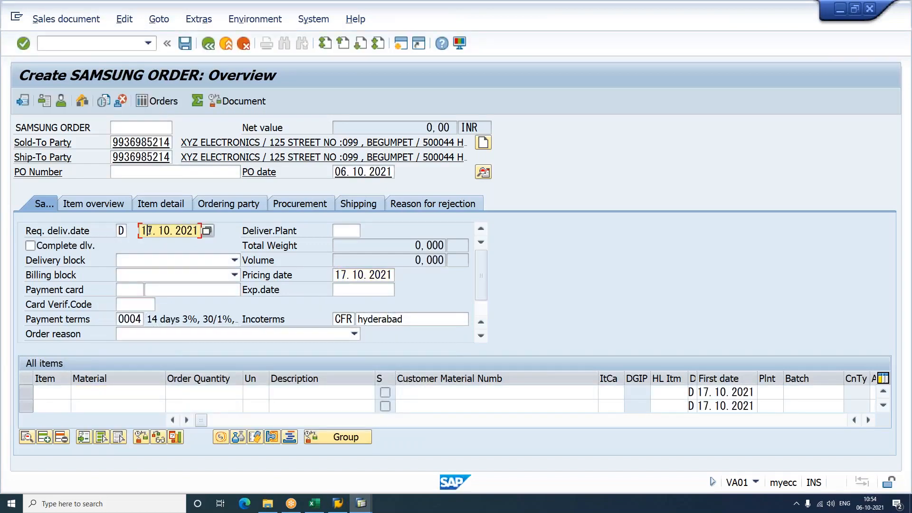
{"action": "key", "text": "Delete"}
{"action": "type", "text": "0"}
{"action": "key", "text": "Return"}
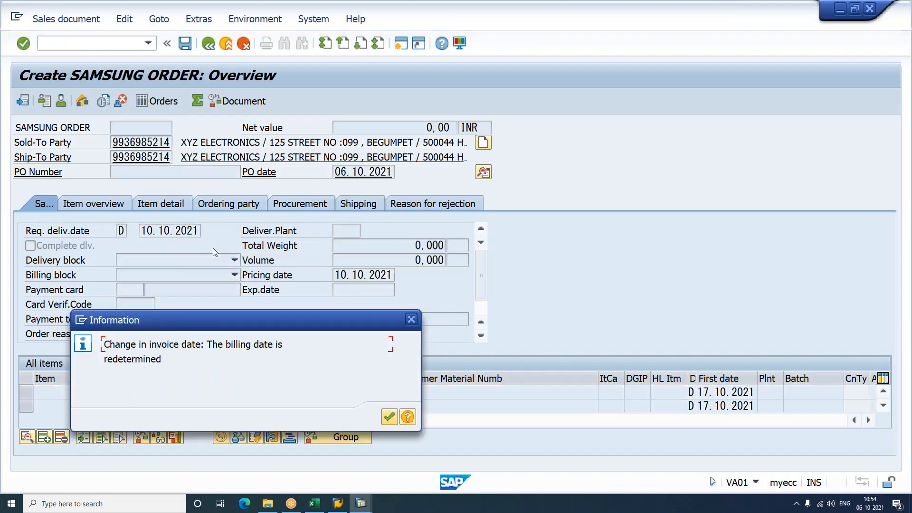
{"action": "key", "text": "Return"}
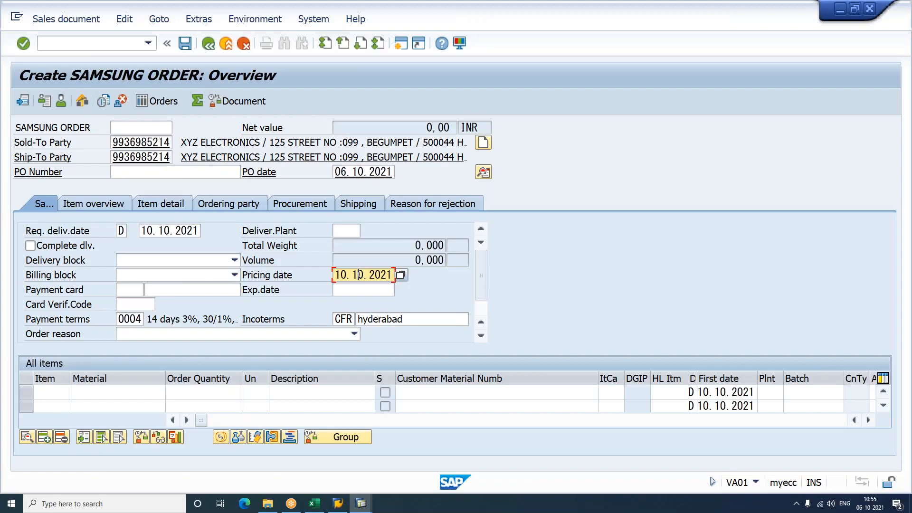
Clear the pricing date proposal in the YAOR document type settings, save, and go to the valid-from date proposal.
{"action": "key", "text": "alt+Tab"}
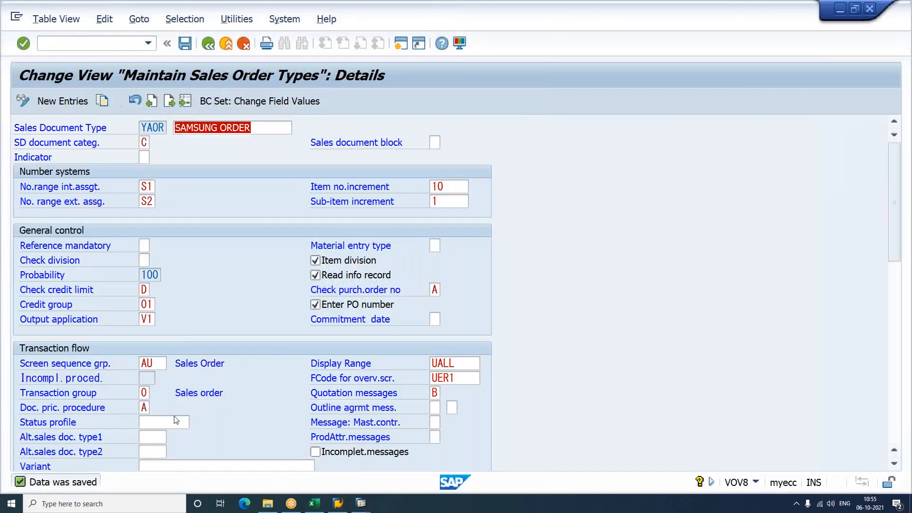
{"action": "key", "text": "Page_Down"}
{"action": "key", "text": "Page_Down"}
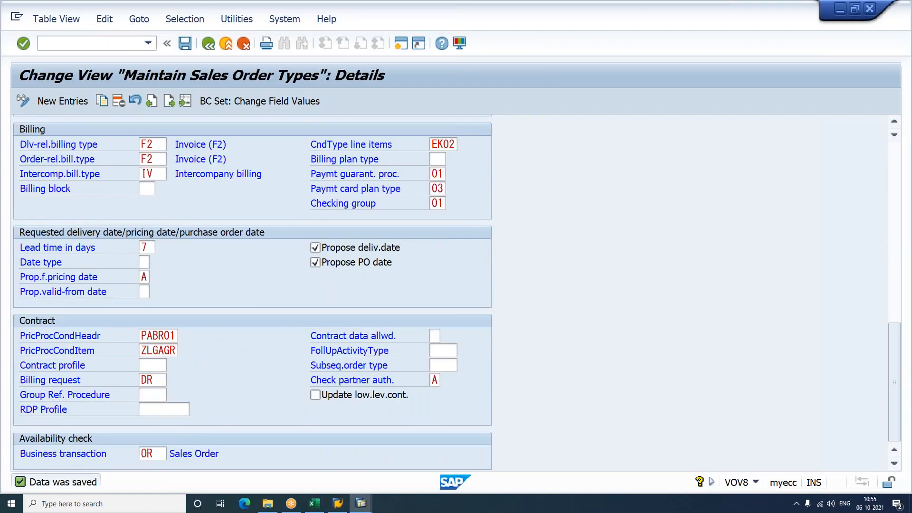
{"action": "key", "text": "Tab"}
{"action": "key", "text": "Delete"}
{"action": "key", "text": "ctrl+s"}
{"action": "scroll", "coordinate": [831, 253], "scroll_direction": "down", "scroll_amount": 5}
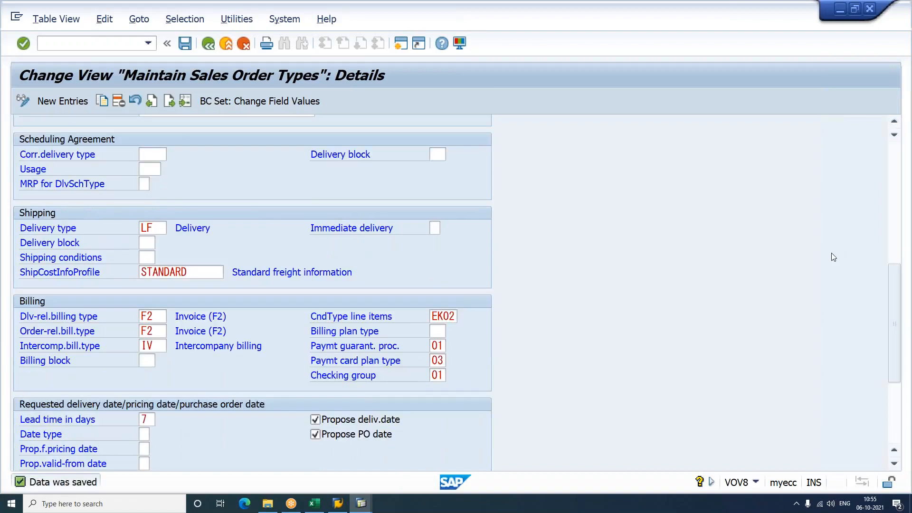
{"action": "scroll", "coordinate": [618, 295], "scroll_direction": "down", "scroll_amount": 2}
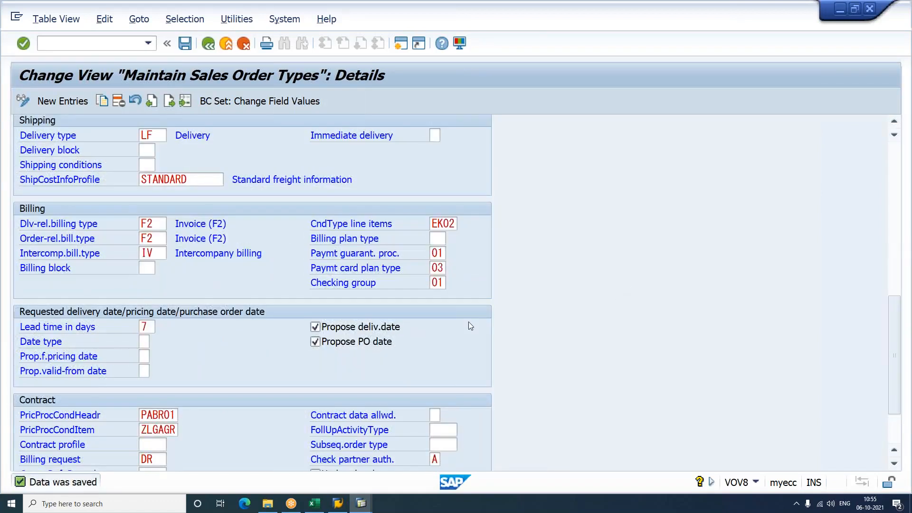
{"action": "left_click", "coordinate": [142, 356]}
{"action": "left_click", "coordinate": [145, 371]}
Start a quotation of type YAQT in VA21 in place of the open order.
{"action": "key", "text": "alt+Tab"}
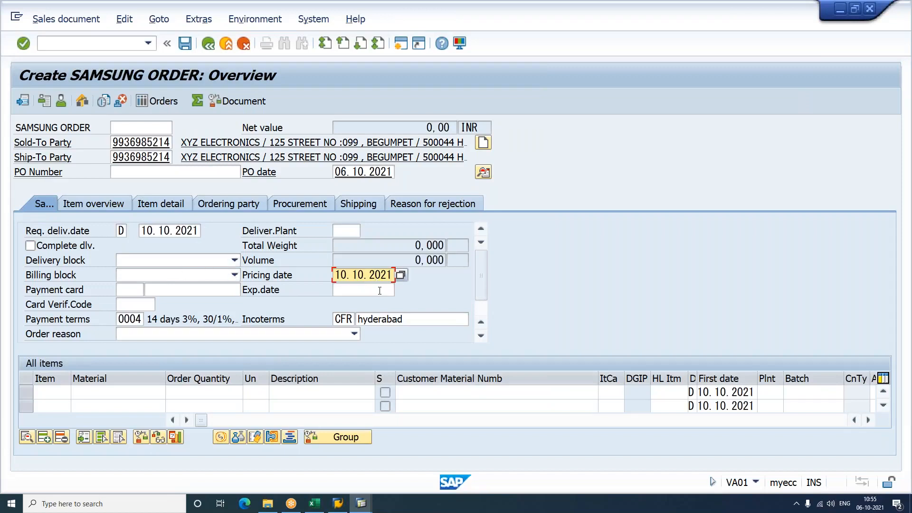
{"action": "left_click", "coordinate": [113, 44]}
{"action": "type", "text": "/nva21"}
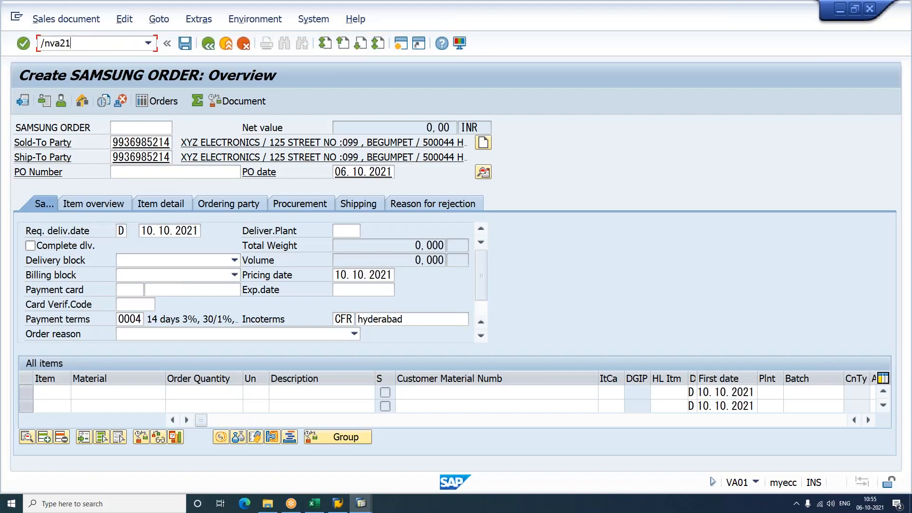
{"action": "key", "text": "Return"}
{"action": "type", "text": "yaqt"}
{"action": "key", "text": "Return"}
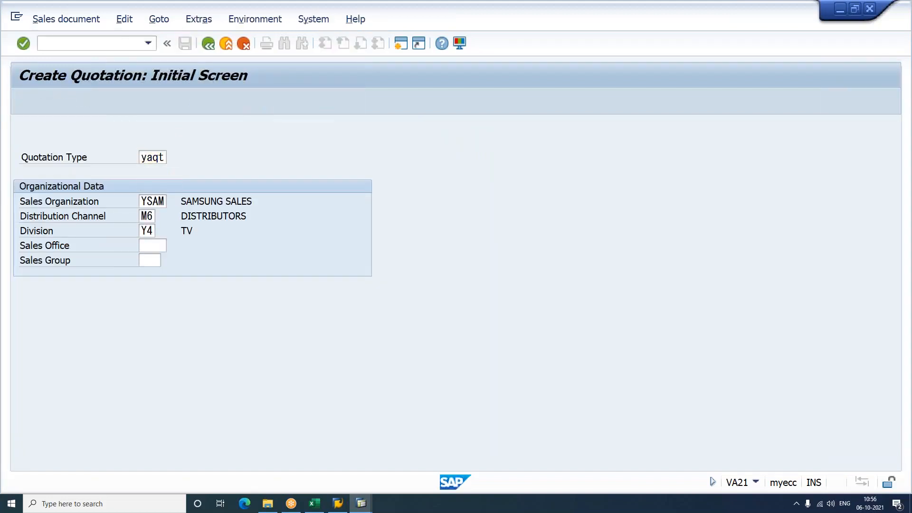
Examine the valid-from and valid-to dates in the new YAQT quotation.
{"action": "left_click", "coordinate": [363, 233]}
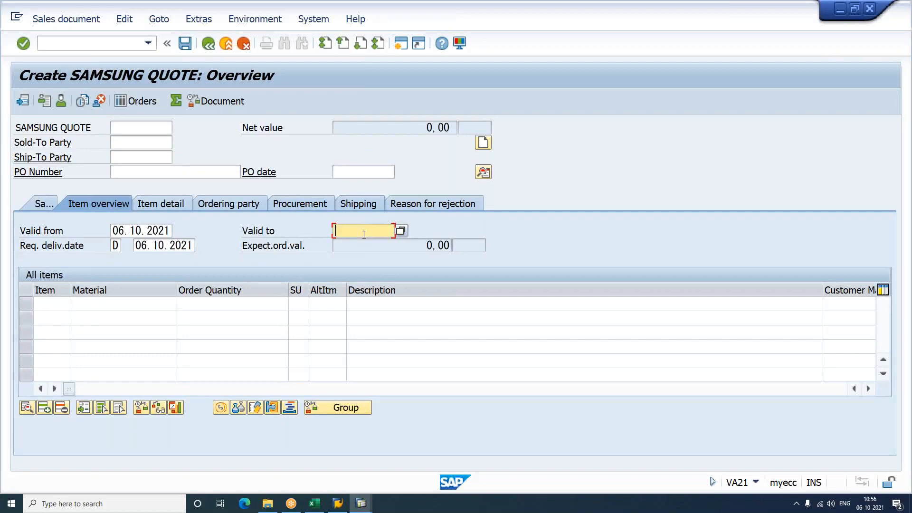
{"action": "left_click", "coordinate": [136, 233]}
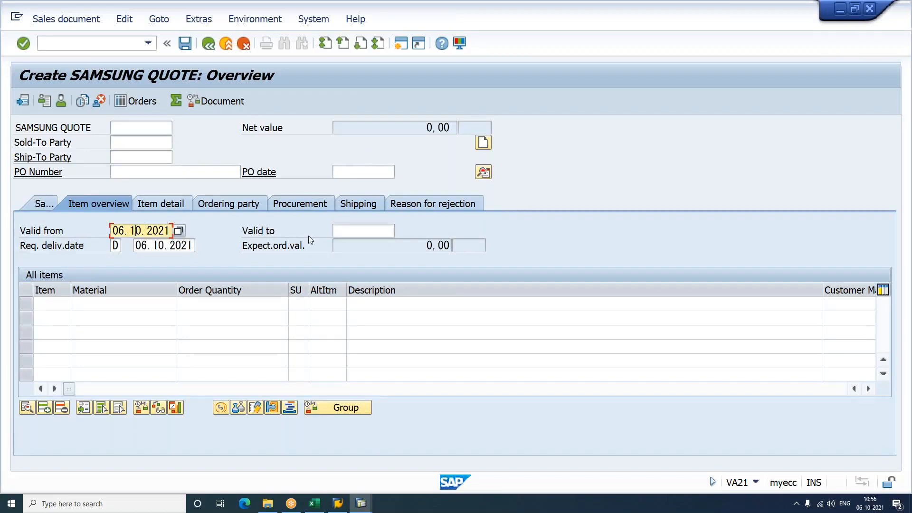
{"action": "left_click", "coordinate": [378, 236]}
{"action": "left_click", "coordinate": [141, 232]}
{"action": "left_click", "coordinate": [362, 227]}
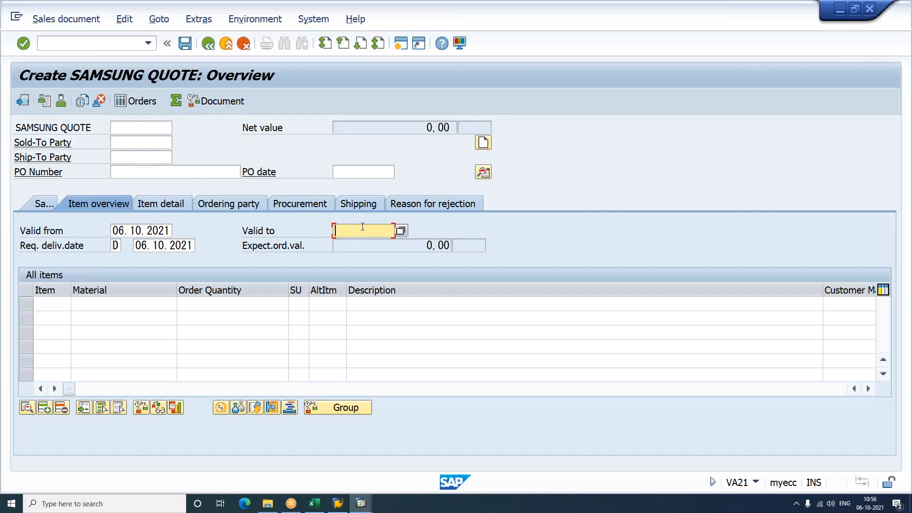
{"action": "left_click_drag", "start_coordinate": [113, 231], "coordinate": [169, 231]}
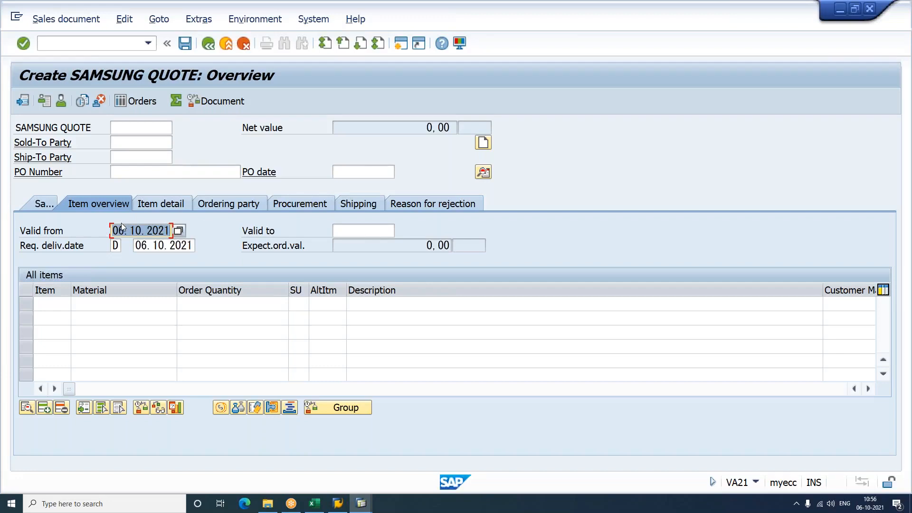
Return to the sales document type settings and bring up the entry for type YAQT.
{"action": "key", "text": "alt+Tab"}
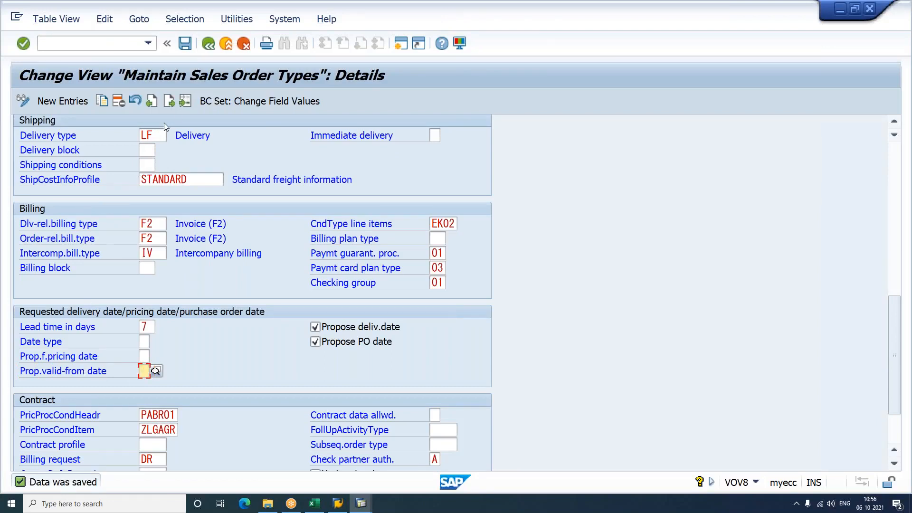
{"action": "left_click", "coordinate": [180, 105]}
{"action": "type", "text": "yaqt"}
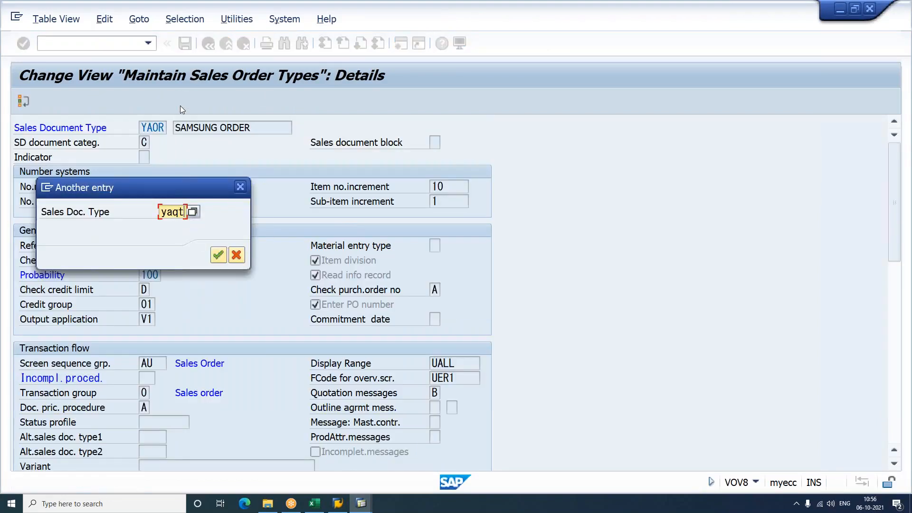
{"action": "key", "text": "Return"}
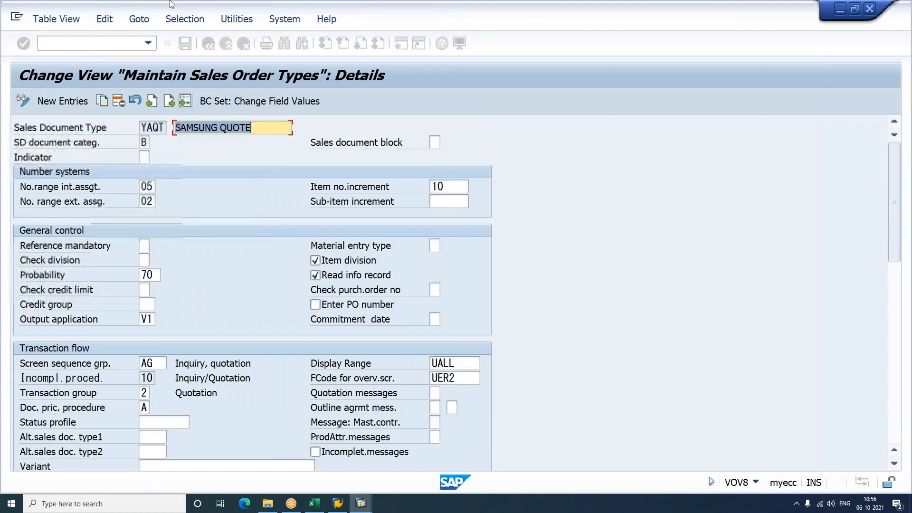
Review the possible valid-from date proposals for YAQT, clear the proposal, and save the document type.
{"action": "scroll", "coordinate": [226, 269], "scroll_direction": "down", "scroll_amount": 5}
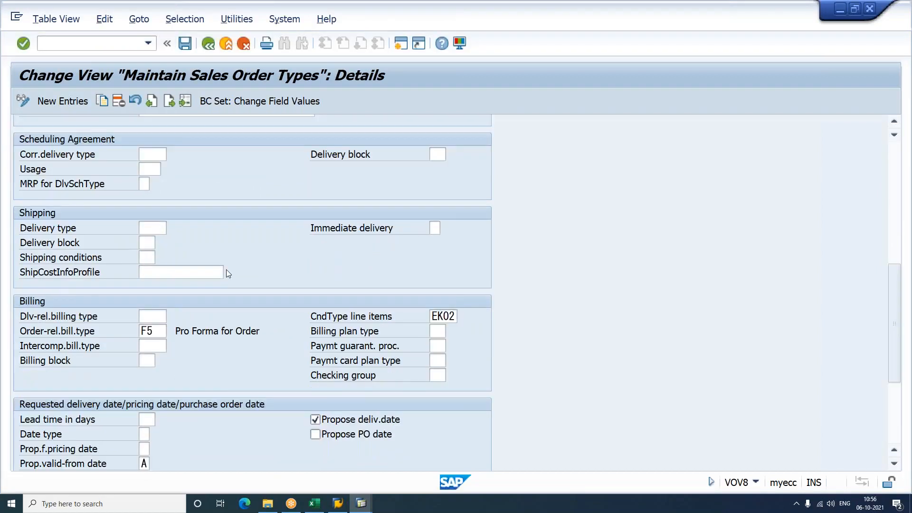
{"action": "scroll", "coordinate": [226, 270], "scroll_direction": "down", "scroll_amount": 2}
{"action": "left_click", "coordinate": [145, 393]}
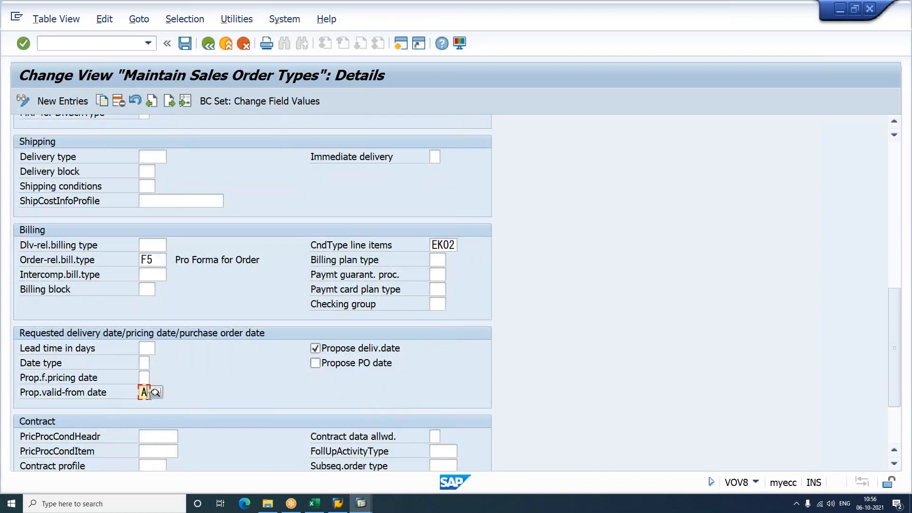
{"action": "key", "text": "F4"}
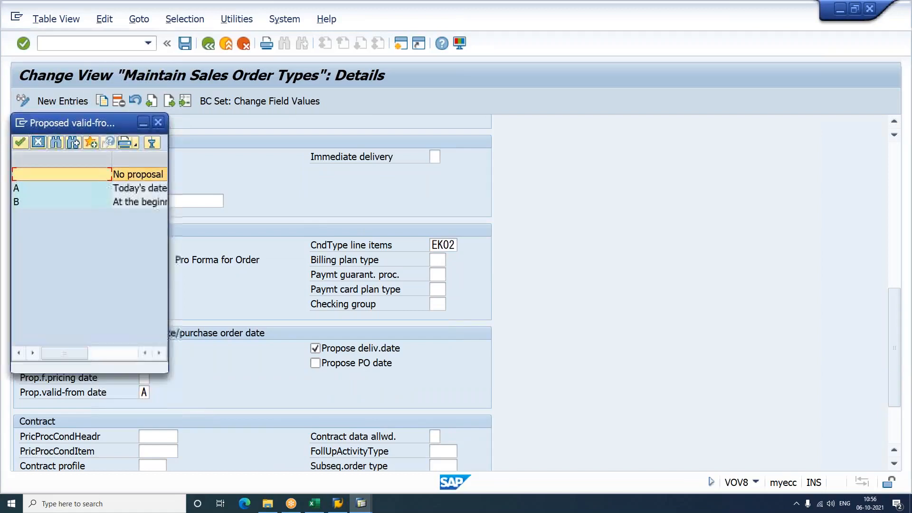
{"action": "left_click_drag", "start_coordinate": [164, 370], "coordinate": [390, 394]}
{"action": "left_click", "coordinate": [143, 192]}
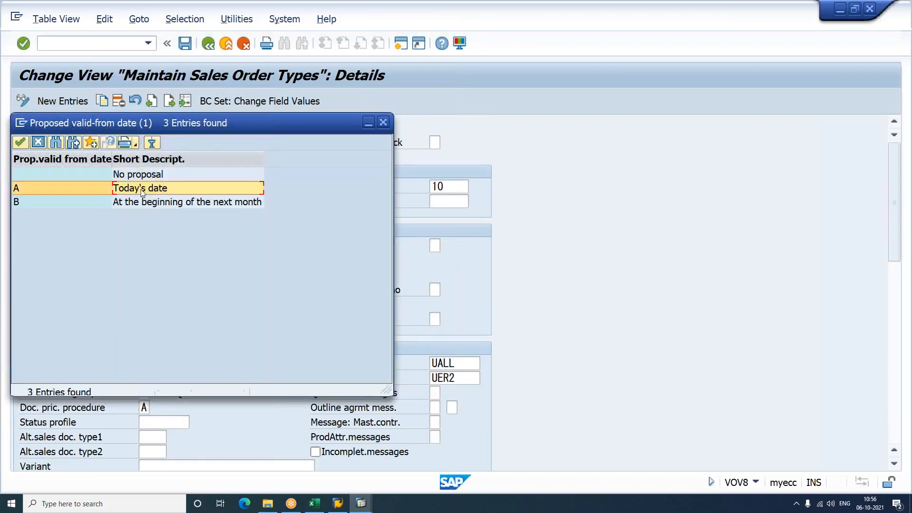
{"action": "double_click", "coordinate": [143, 192]}
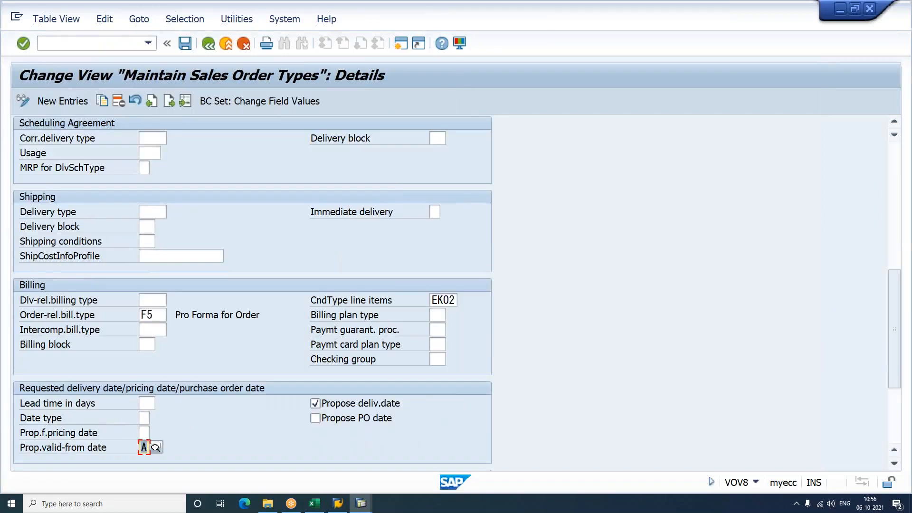
{"action": "key", "text": "ctrl+s"}
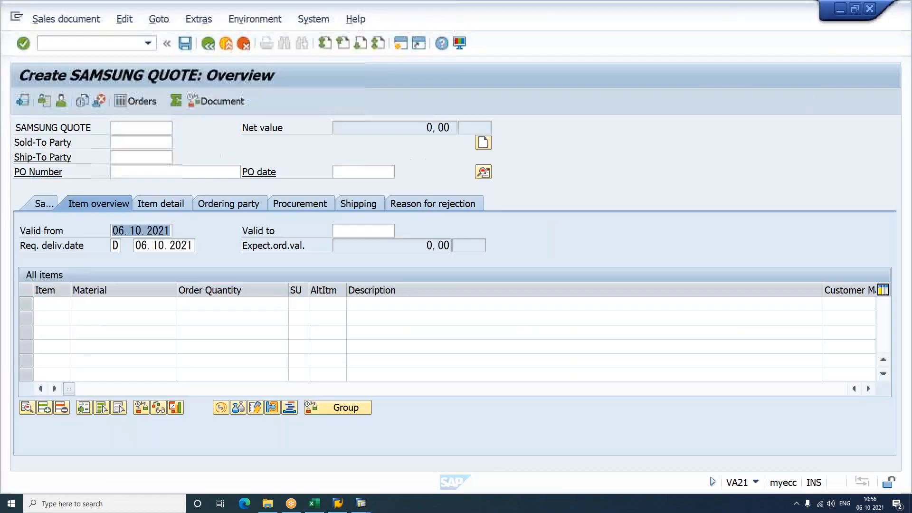
Restart VA21 with a new YAQT quotation and check its valid-from date without a proposal set.
{"action": "left_click", "coordinate": [130, 45]}
{"action": "type", "text": "/nva21"}
{"action": "key", "text": "Return"}
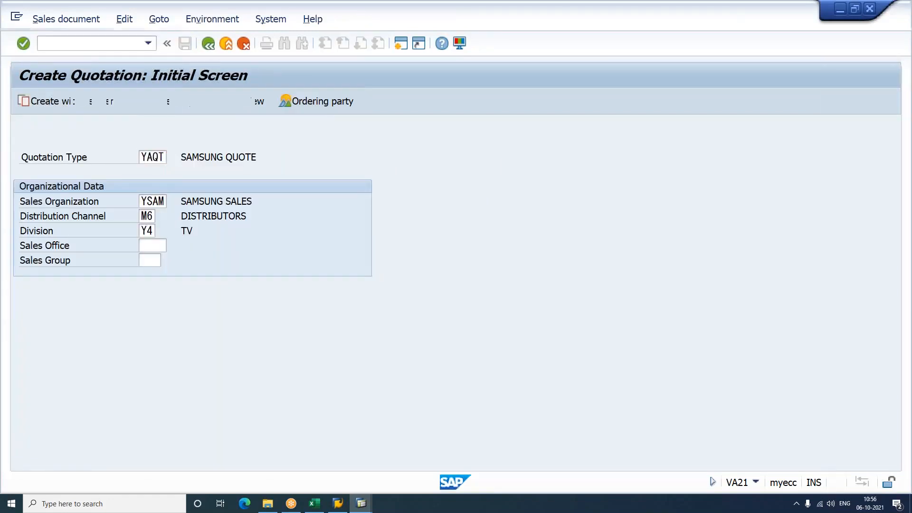
{"action": "key", "text": "Return"}
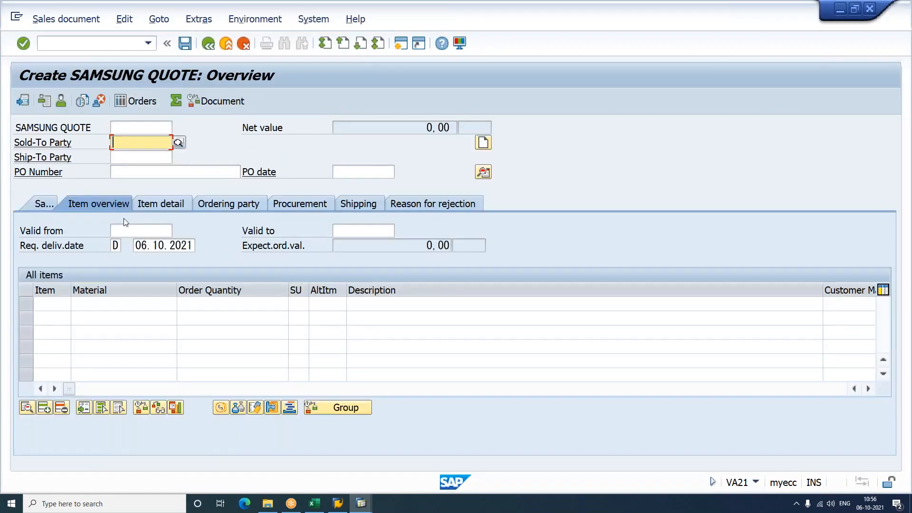
{"action": "left_click", "coordinate": [127, 231]}
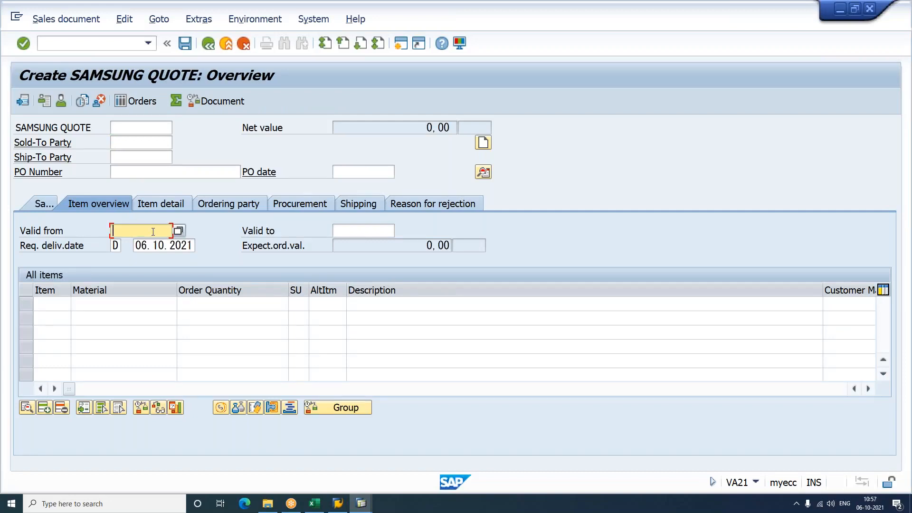
Set the YAQT valid-from date proposal to A (Today's date) and save the document type.
{"action": "key", "text": "alt+Tab"}
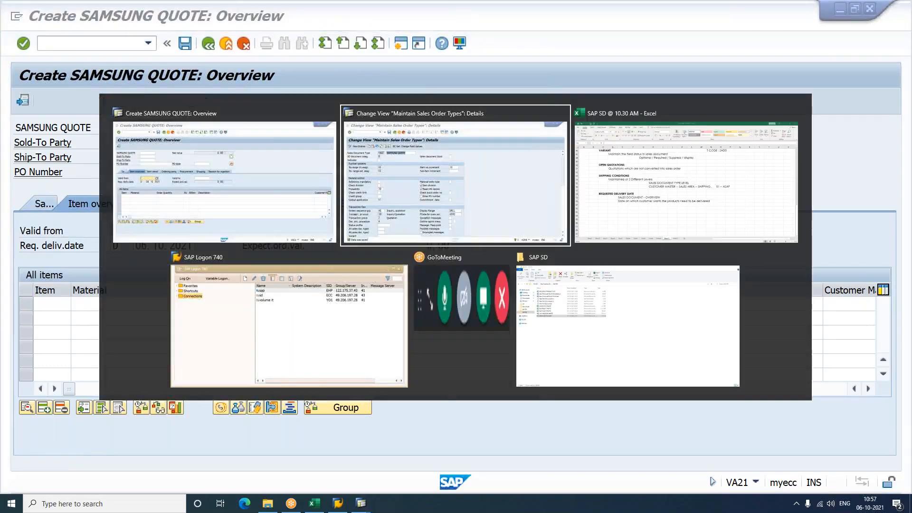
{"action": "key", "text": "Page_Down"}
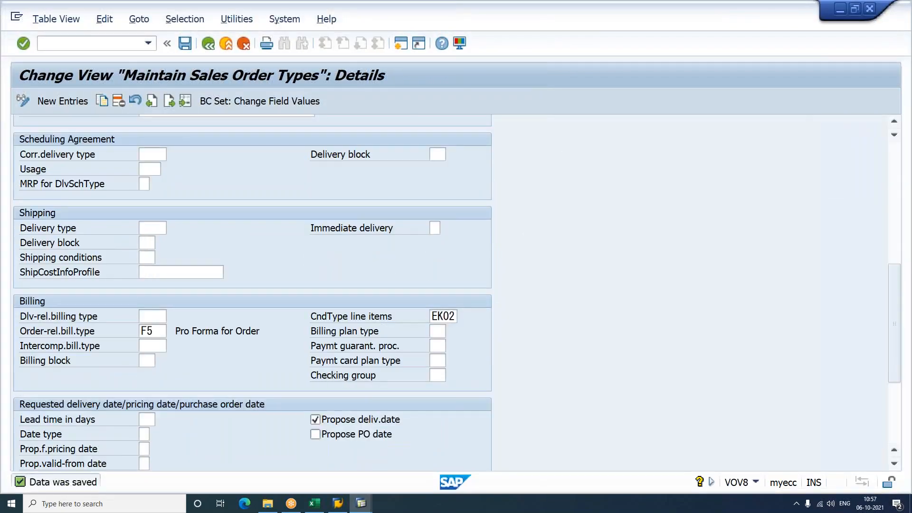
{"action": "scroll", "coordinate": [170, 411], "scroll_direction": "down", "scroll_amount": 1}
{"action": "left_click", "coordinate": [146, 427]}
{"action": "left_click", "coordinate": [155, 429]}
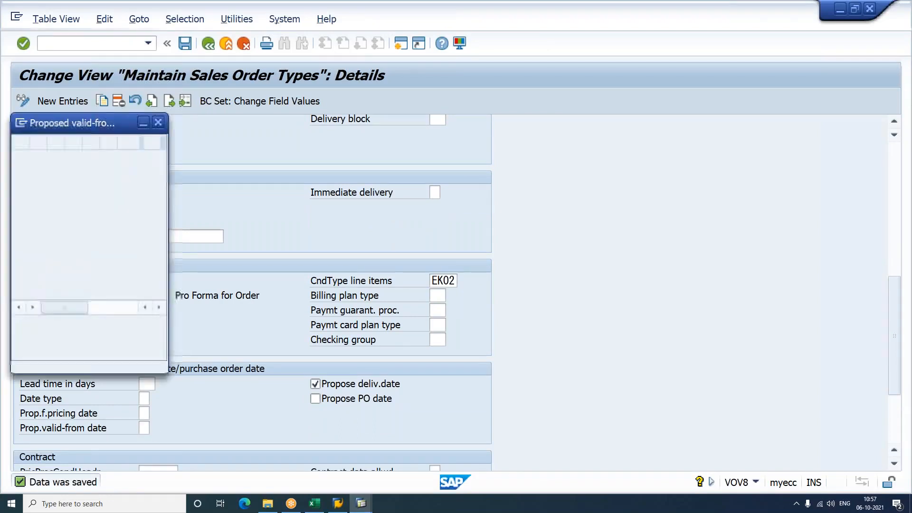
{"action": "double_click", "coordinate": [133, 188]}
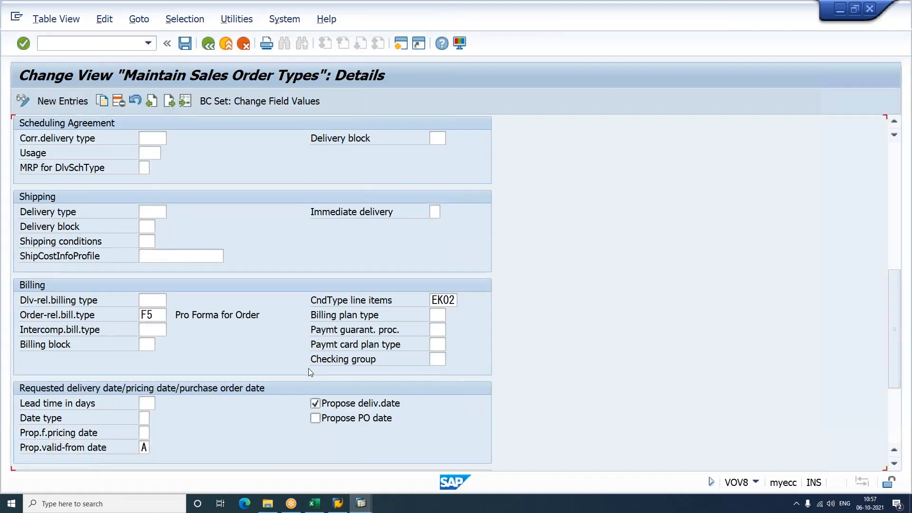
{"action": "key", "text": "ctrl+s"}
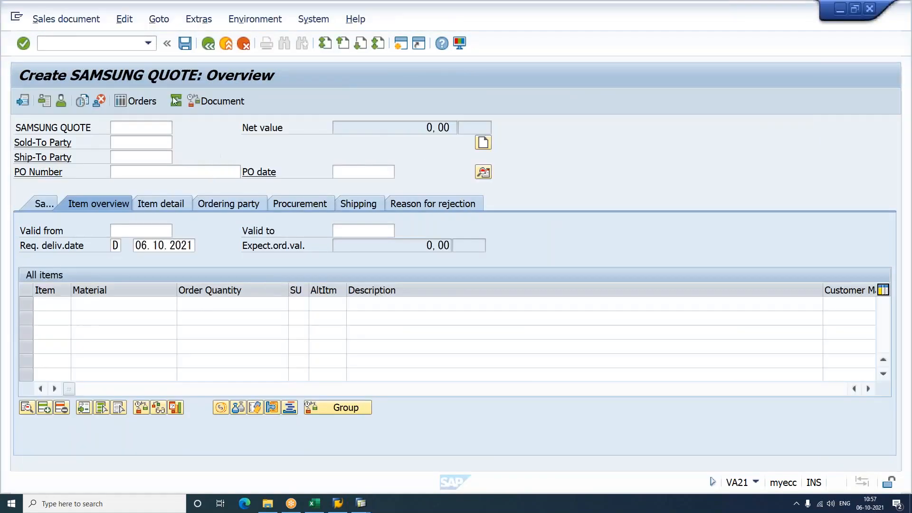
Start another YAQT quotation in VA21 and check the valid-from date proposed with option A.
{"action": "type", "text": "/nva21"}
{"action": "key", "text": "Return"}
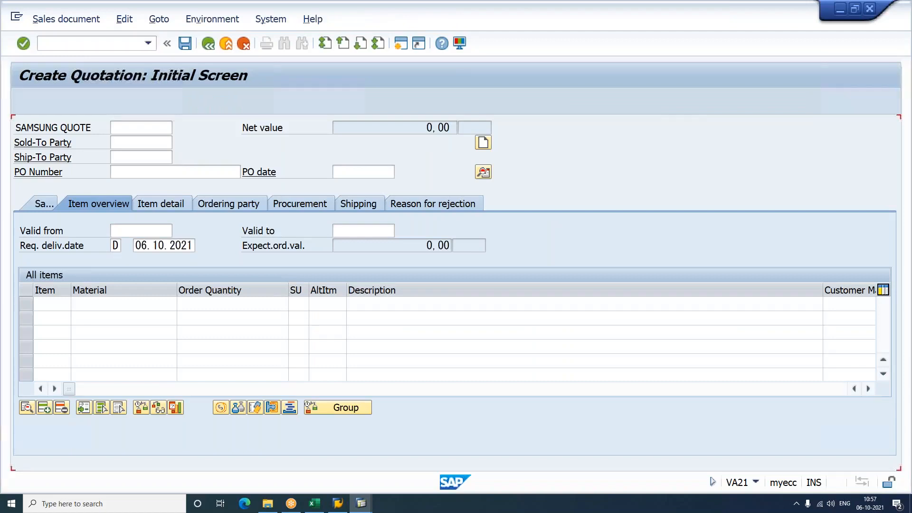
{"action": "key", "text": "Return"}
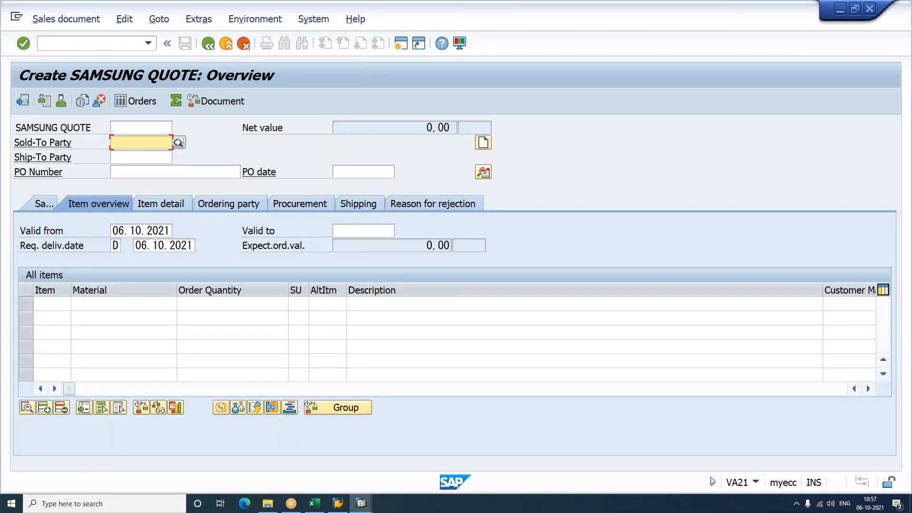
{"action": "left_click", "coordinate": [163, 231]}
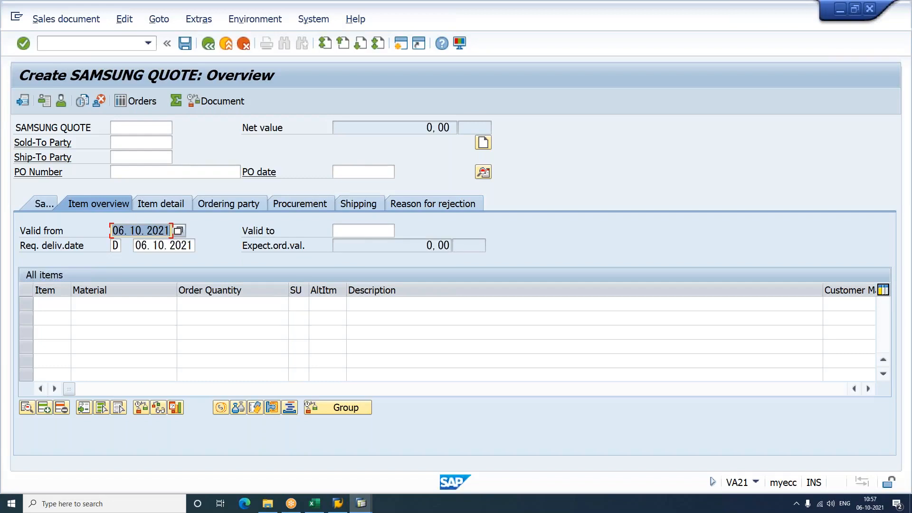
Go back to the YAQT document type settings and re-enter A as the valid-from date proposal.
{"action": "left_click", "coordinate": [361, 503]}
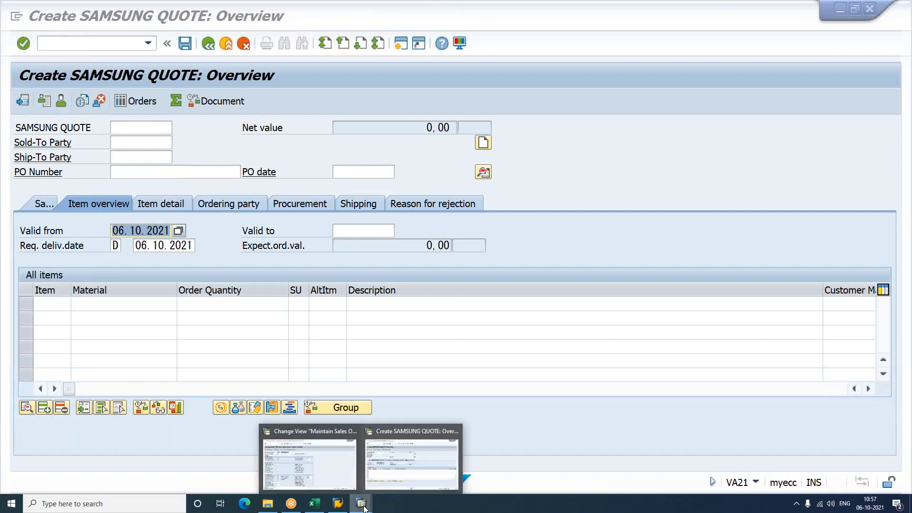
{"action": "left_click", "coordinate": [325, 459]}
{"action": "scroll", "coordinate": [229, 399], "scroll_direction": "down", "scroll_amount": 10}
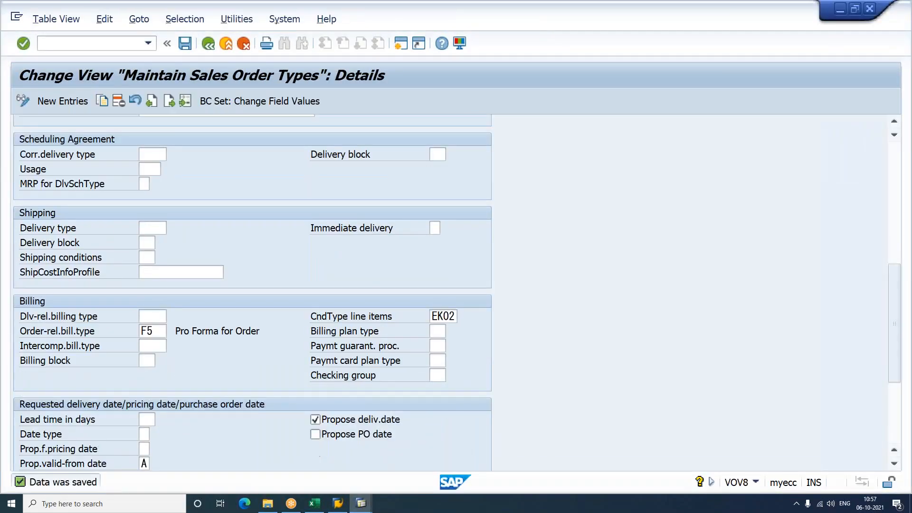
{"action": "scroll", "coordinate": [170, 399], "scroll_direction": "down", "scroll_amount": 2}
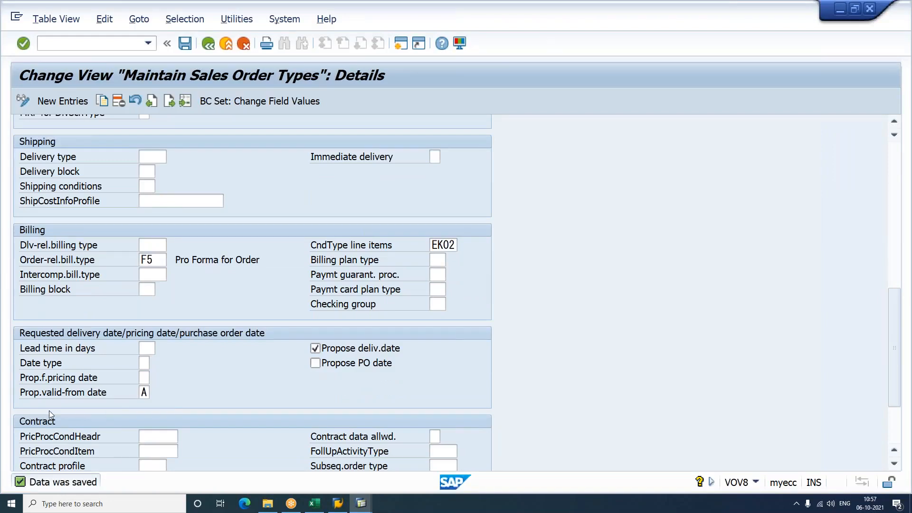
{"action": "left_click", "coordinate": [144, 392]}
{"action": "key", "text": "BackSpace"}
{"action": "type", "text": "a"}
{"action": "key", "text": "Return"}
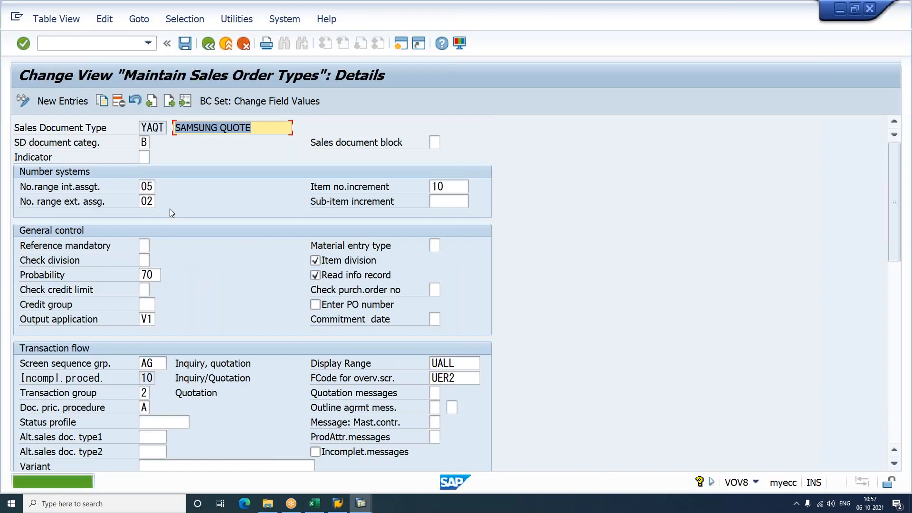
Open document type YAOR and review its lead time, pricing date proposal and valid-from date proposal.
{"action": "left_click", "coordinate": [184, 101]}
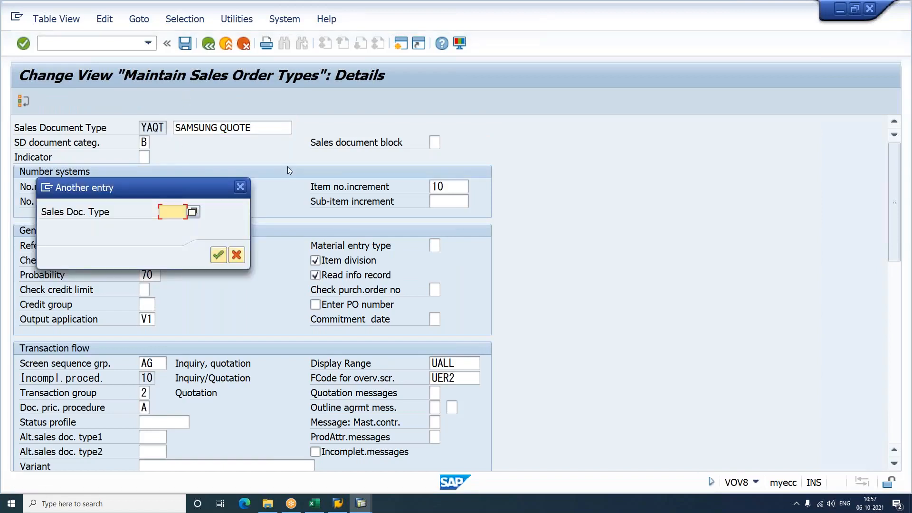
{"action": "type", "text": "yaor"}
{"action": "key", "text": "Return"}
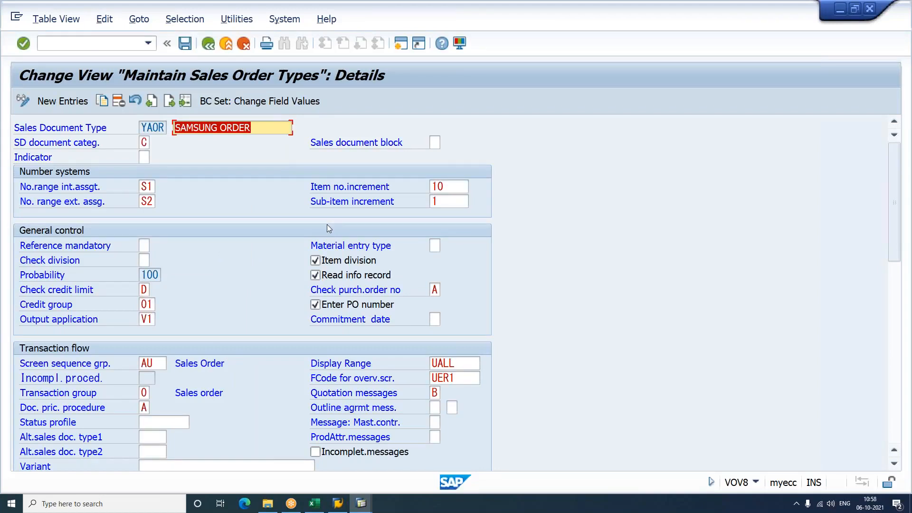
{"action": "scroll", "coordinate": [327, 224], "scroll_direction": "down", "scroll_amount": 8}
{"action": "scroll", "coordinate": [178, 365], "scroll_direction": "down", "scroll_amount": 1}
{"action": "left_click", "coordinate": [144, 421]}
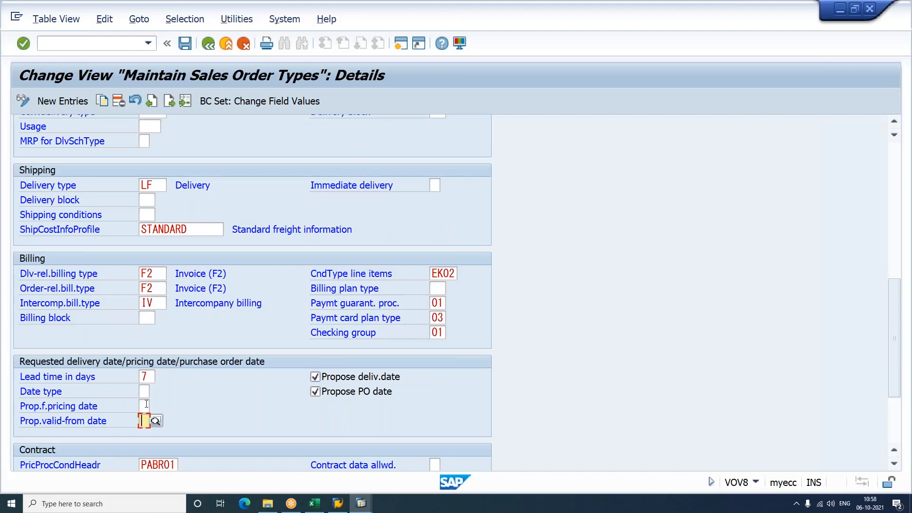
{"action": "left_click", "coordinate": [147, 377]}
{"action": "left_click", "coordinate": [145, 407]}
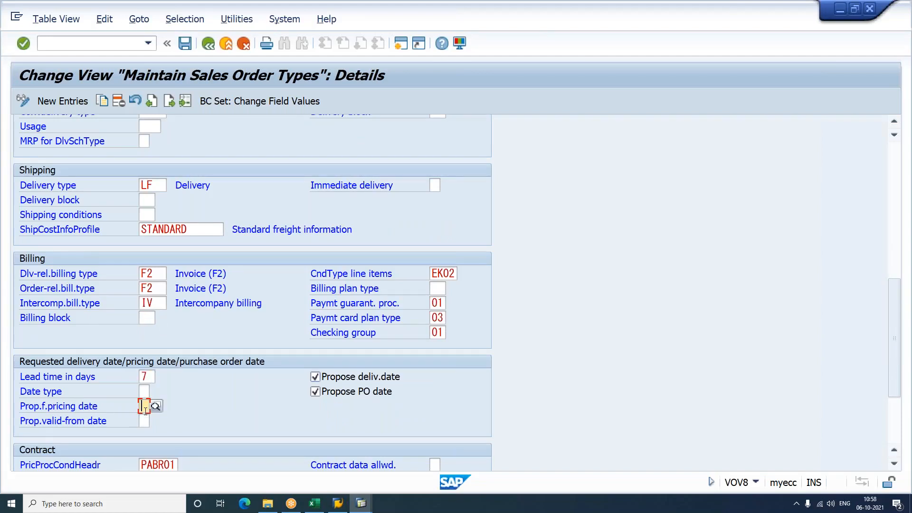
{"action": "left_click", "coordinate": [144, 421]}
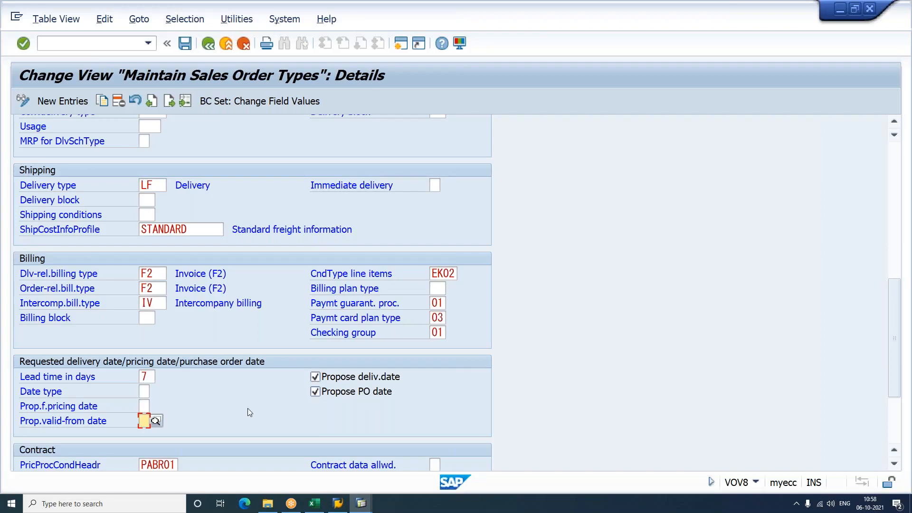
Review the contract settings of YAOR, focusing on the pricing procedure conditions for header and item.
{"action": "scroll", "coordinate": [182, 410], "scroll_direction": "down", "scroll_amount": 5}
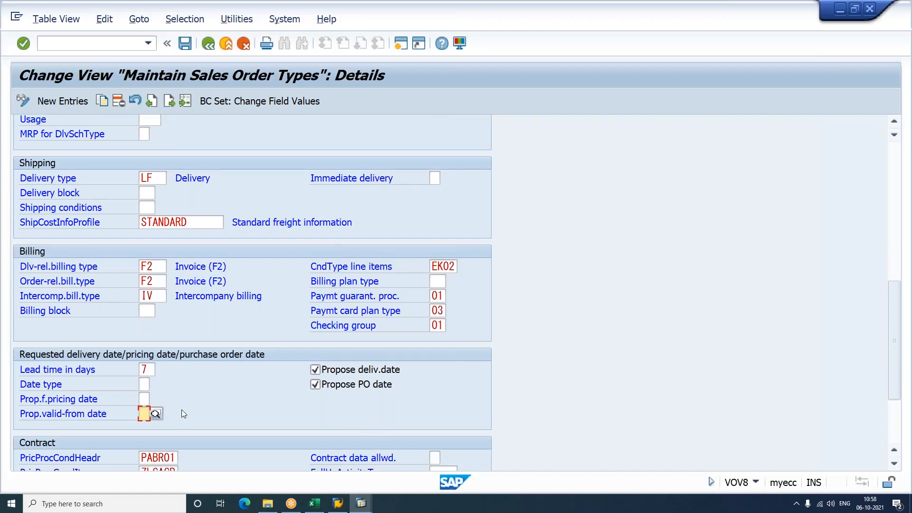
{"action": "scroll", "coordinate": [181, 409], "scroll_direction": "down", "scroll_amount": 1}
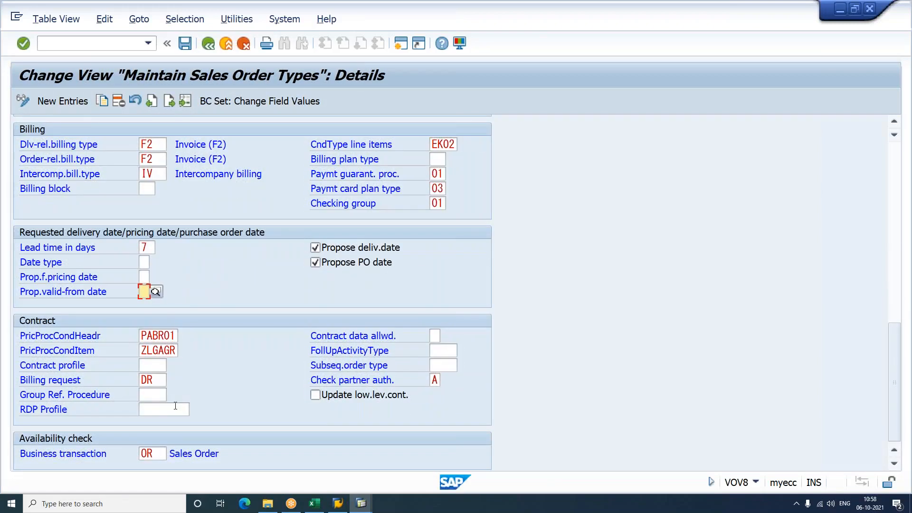
{"action": "left_click", "coordinate": [143, 336]}
{"action": "left_click", "coordinate": [144, 354]}
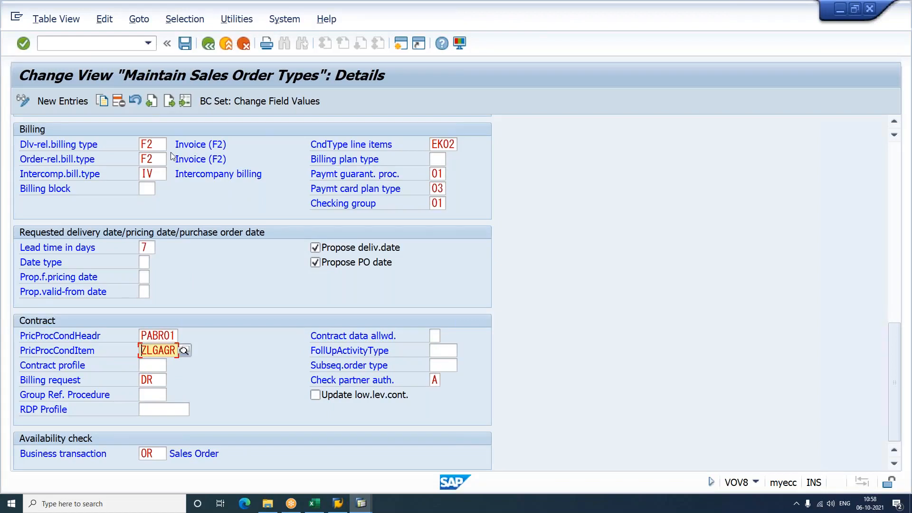
Open the settings of sales document type SC in place of YAOR.
{"action": "left_click", "coordinate": [186, 107]}
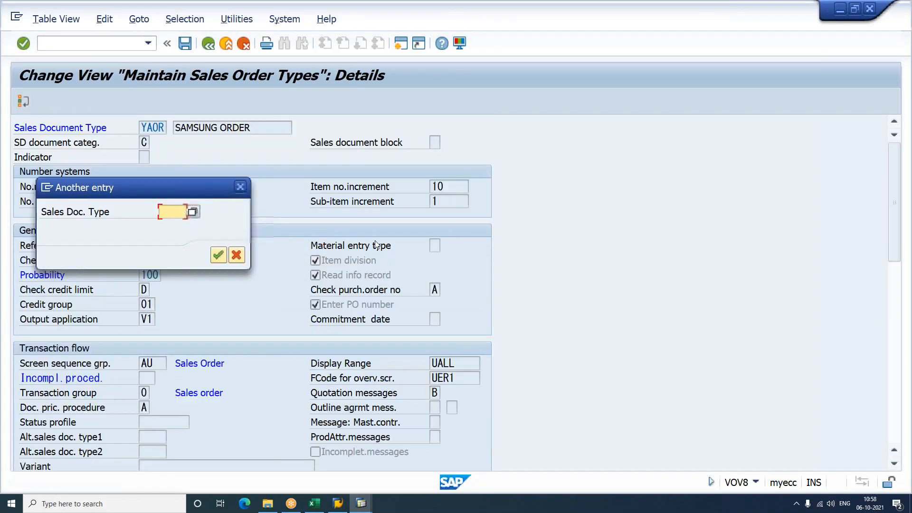
{"action": "type", "text": "sc"}
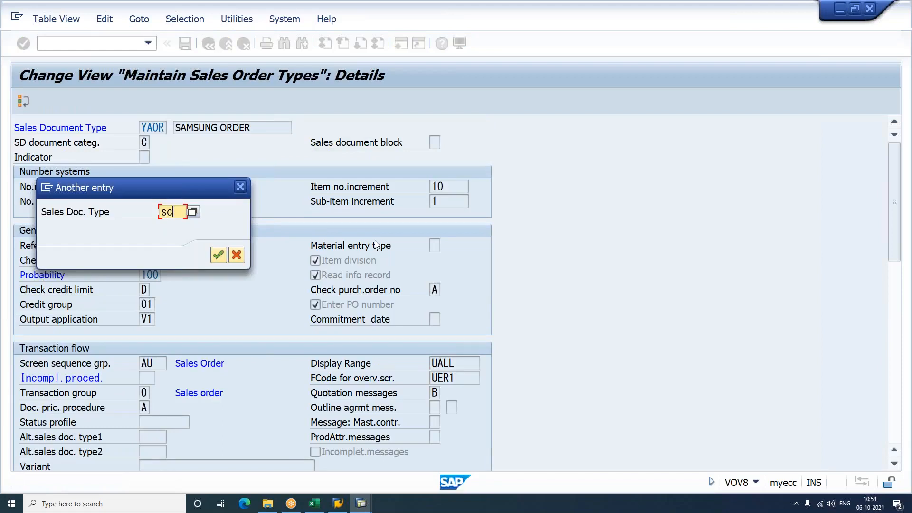
{"action": "key", "text": "Return"}
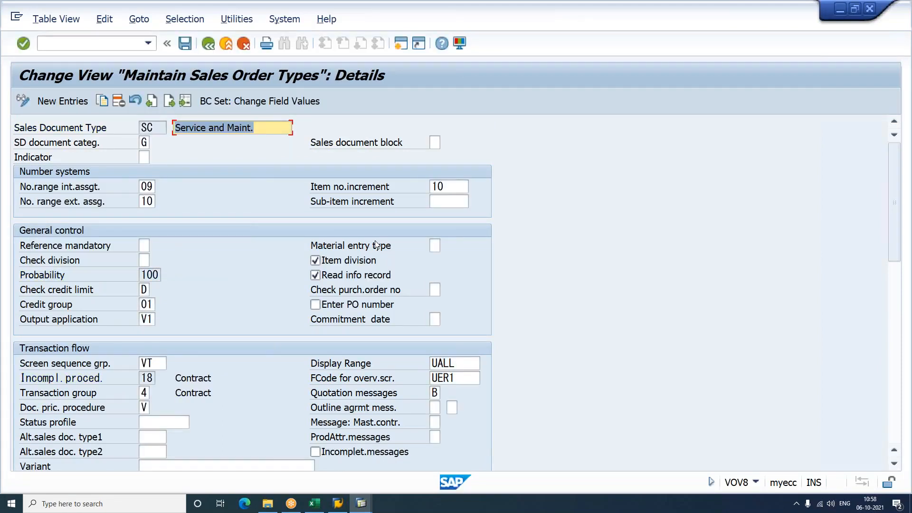
Review the contract settings of document type SC and reopen the settings of document type YAOR.
{"action": "scroll", "coordinate": [375, 245], "scroll_direction": "down", "scroll_amount": 10}
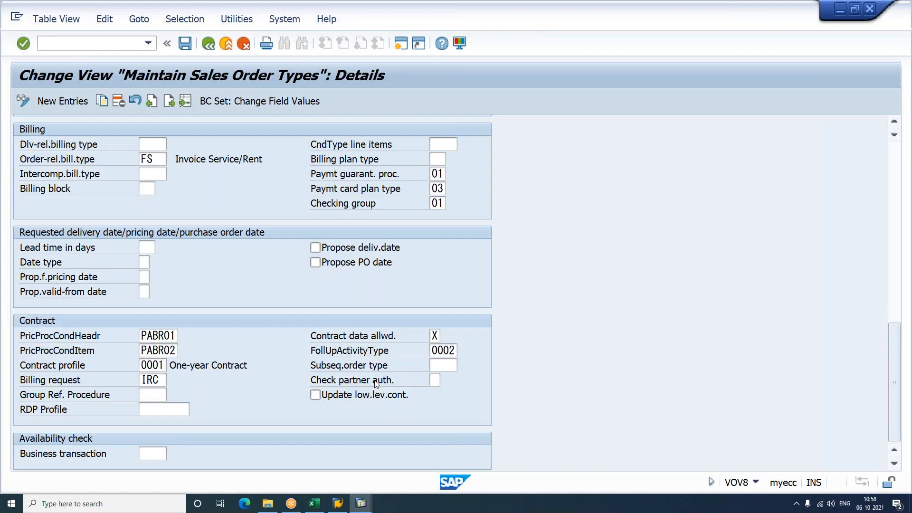
{"action": "left_click", "coordinate": [186, 101]}
{"action": "type", "text": "yaor"}
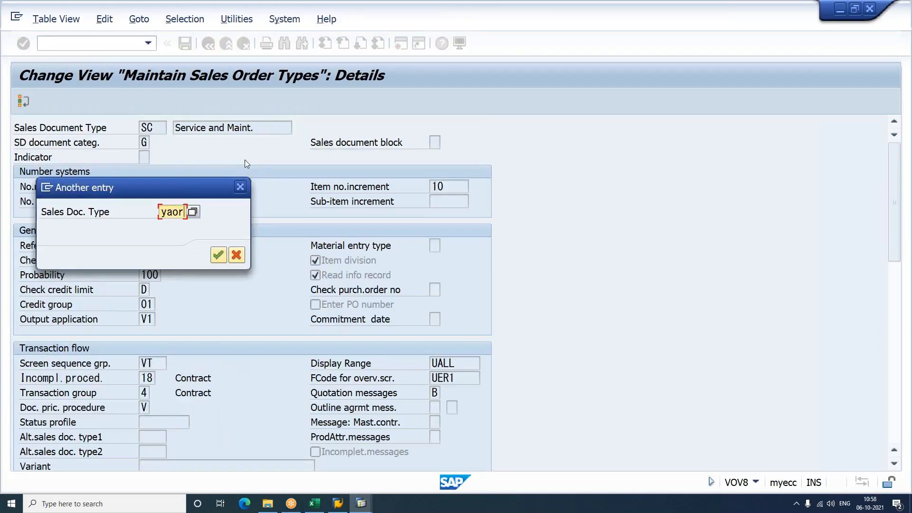
{"action": "key", "text": "Return"}
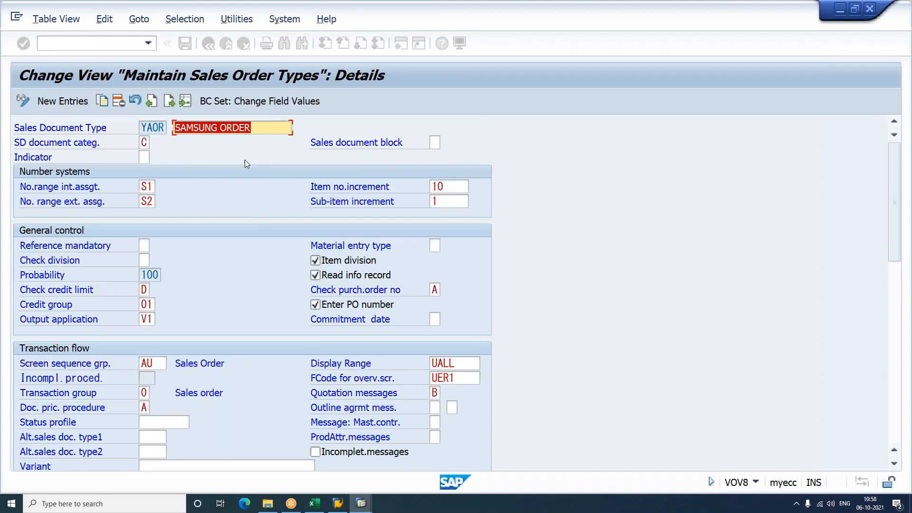
Examine YAOR's business transaction for the availability check and look back over its shipping, transaction flow and general control settings.
{"action": "scroll", "coordinate": [244, 159], "scroll_direction": "down", "scroll_amount": 10}
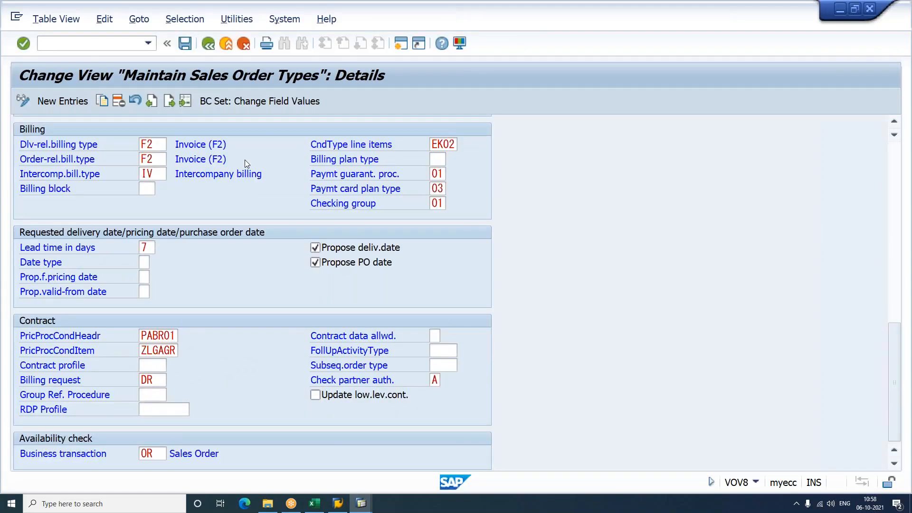
{"action": "left_click", "coordinate": [59, 455]}
{"action": "scroll", "coordinate": [58, 455], "scroll_direction": "up", "scroll_amount": 4}
{"action": "scroll", "coordinate": [58, 455], "scroll_direction": "up", "scroll_amount": 5}
{"action": "scroll", "coordinate": [58, 455], "scroll_direction": "up", "scroll_amount": 4}
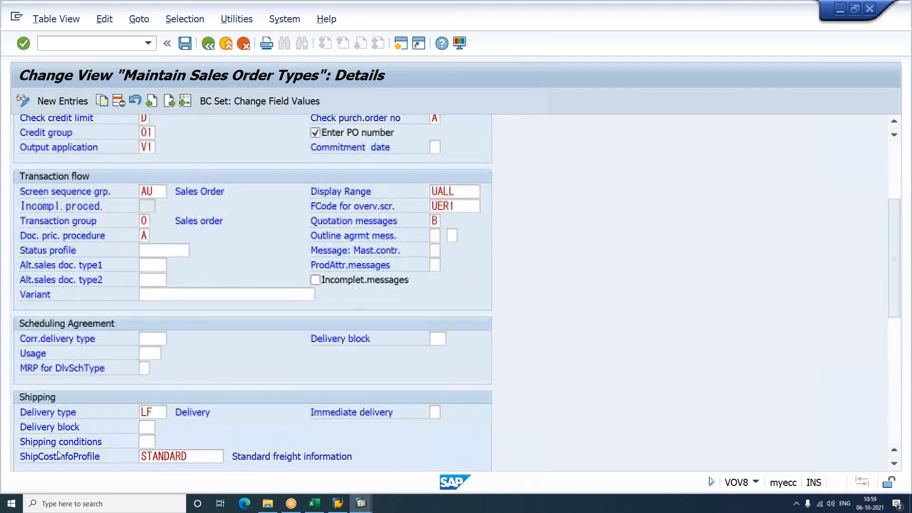
{"action": "scroll", "coordinate": [59, 456], "scroll_direction": "up", "scroll_amount": 5}
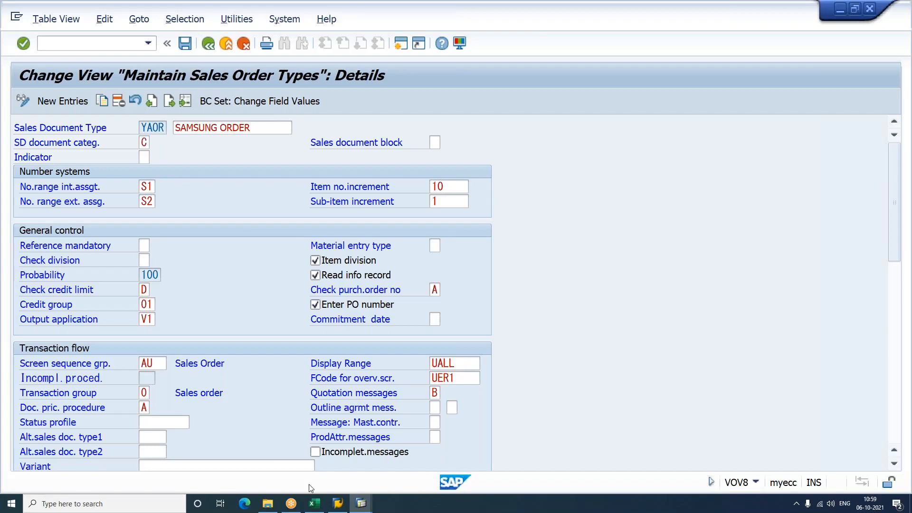
Switch to the SAP SD notes workbook in Excel.
{"action": "left_click", "coordinate": [321, 508]}
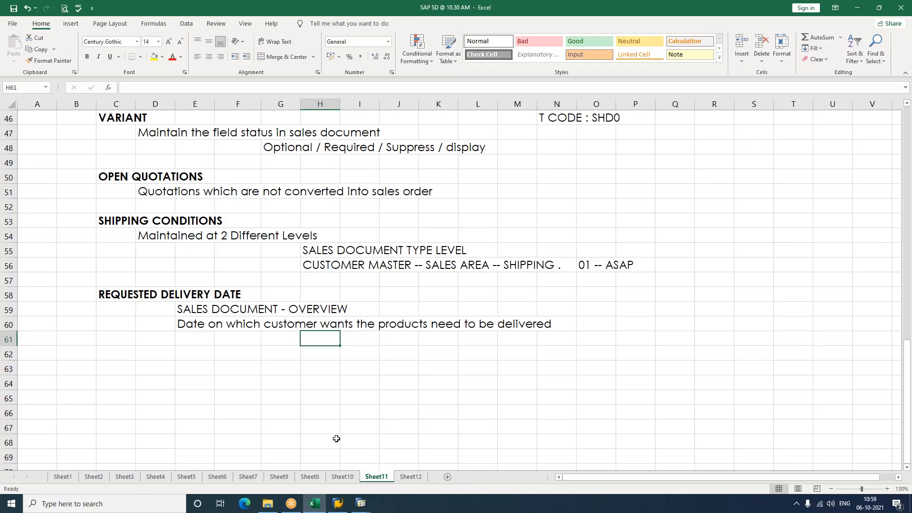
Review the Sheet11 notes on sales document types and controls, and switch to the SAP sales order type details.
{"action": "scroll", "coordinate": [336, 437], "scroll_direction": "up", "scroll_amount": 11}
{"action": "scroll", "coordinate": [336, 439], "scroll_direction": "up", "scroll_amount": 4}
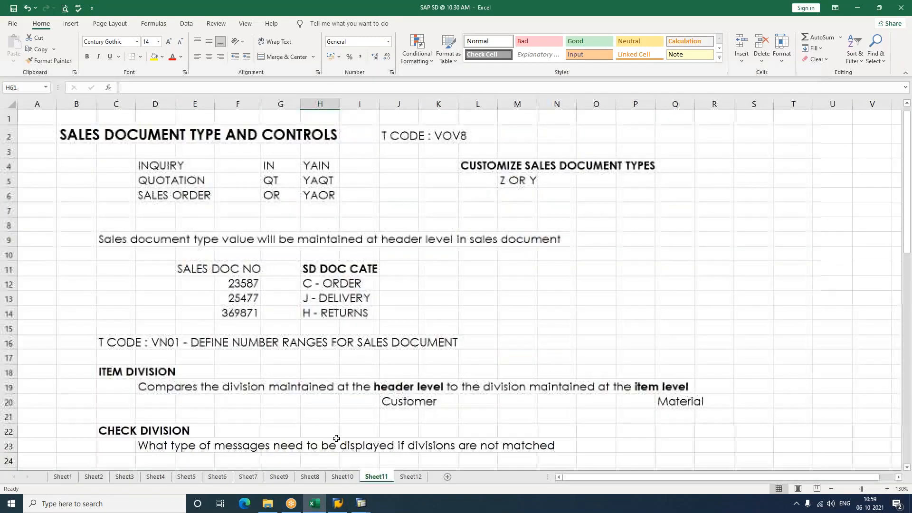
{"action": "left_click", "coordinate": [448, 186]}
{"action": "left_click_drag", "start_coordinate": [307, 148], "coordinate": [328, 218]}
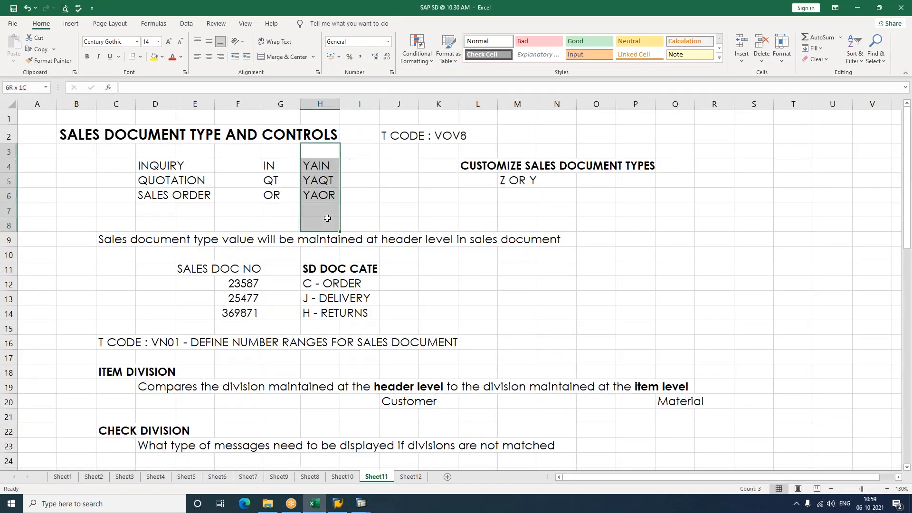
{"action": "left_click", "coordinate": [540, 297]}
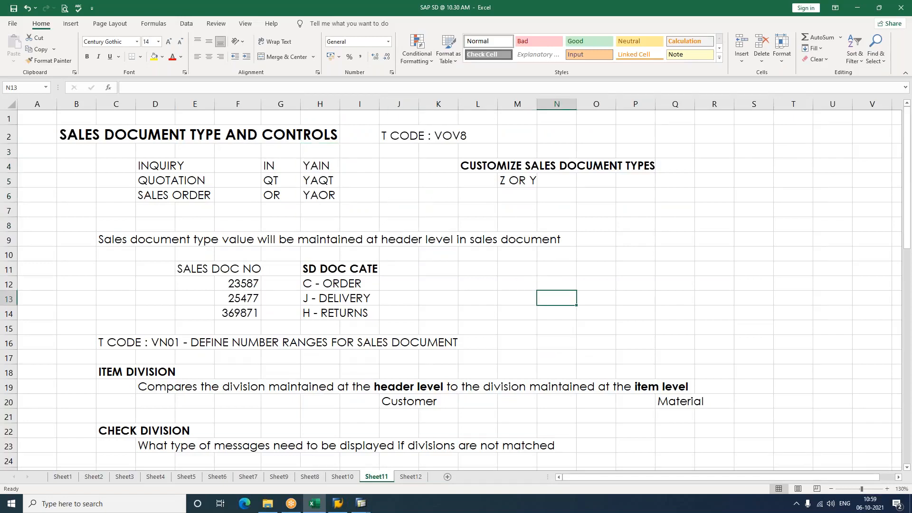
{"action": "scroll", "coordinate": [455, 285], "scroll_direction": "down", "scroll_amount": 11}
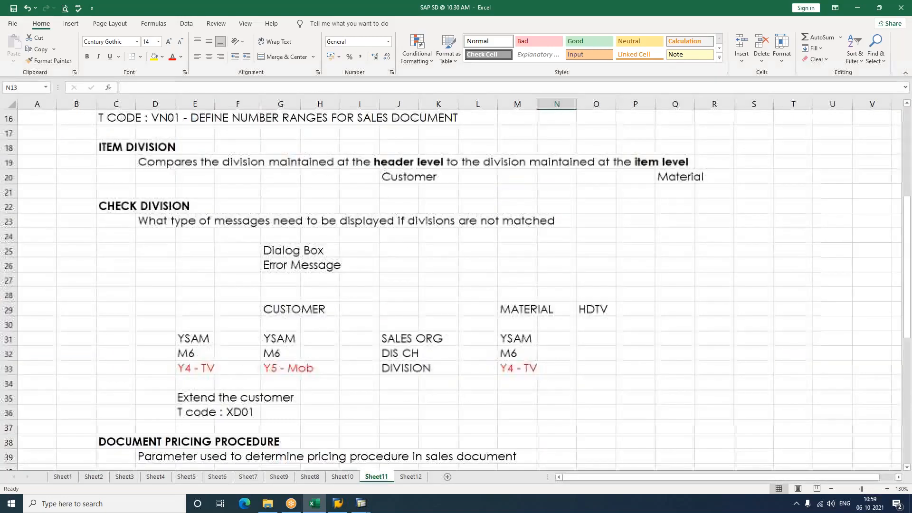
{"action": "scroll", "coordinate": [455, 289], "scroll_direction": "down", "scroll_amount": 6}
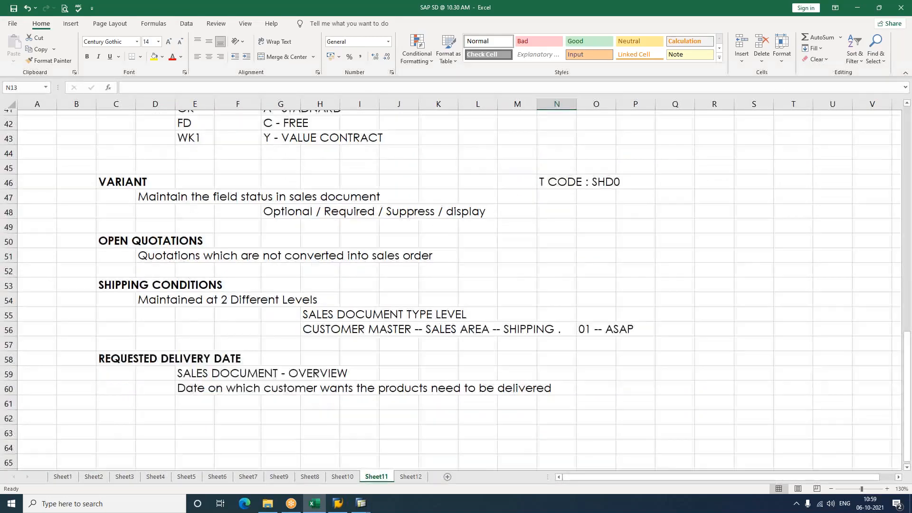
{"action": "key", "text": "alt+Tab"}
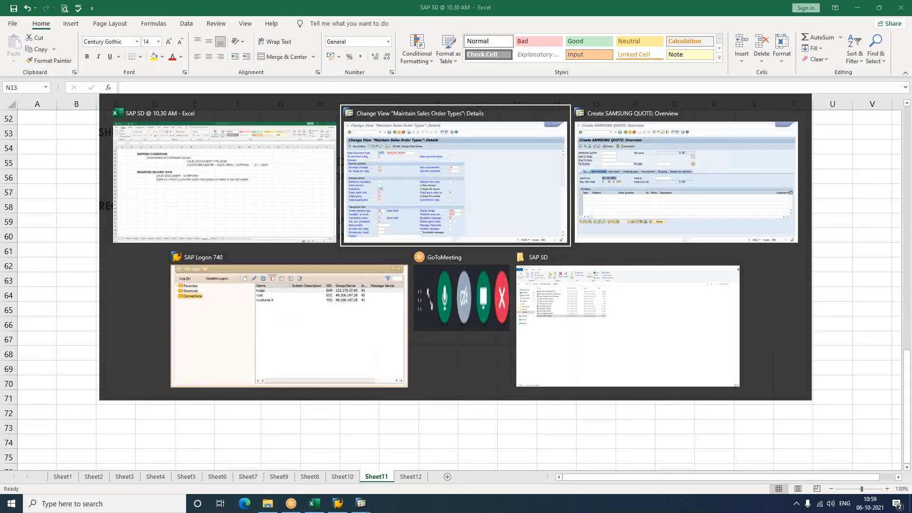
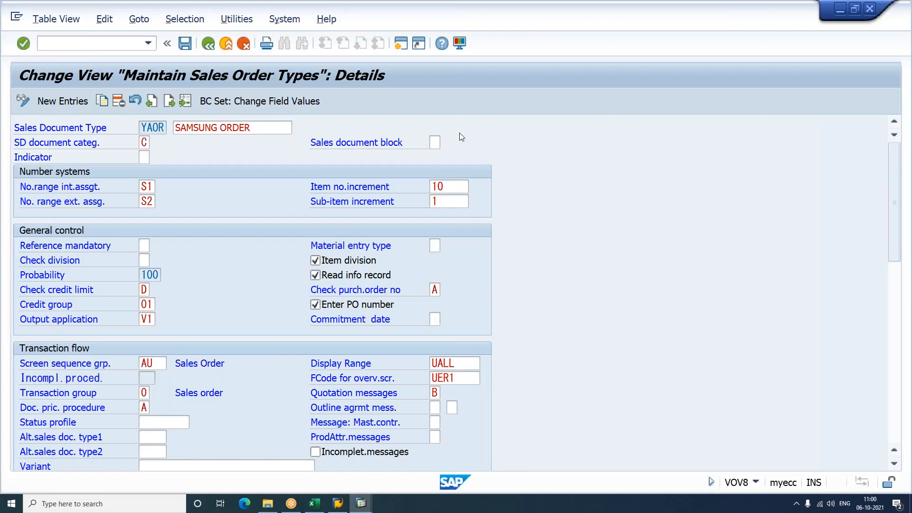
Switch back to Excel and enter the label FAQ in cell B63, below the requested delivery date notes on Sheet11.
{"action": "left_click", "coordinate": [315, 505]}
{"action": "left_click", "coordinate": [65, 278]}
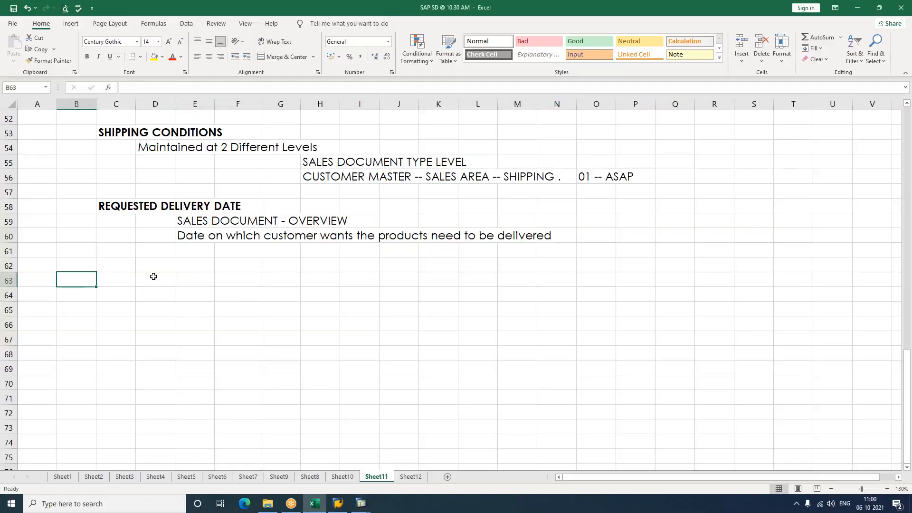
{"action": "type", "text": "fdq"}
{"action": "key", "text": "BackSpace"}
{"action": "key", "text": "BackSpace"}
{"action": "key", "text": "BackSpace"}
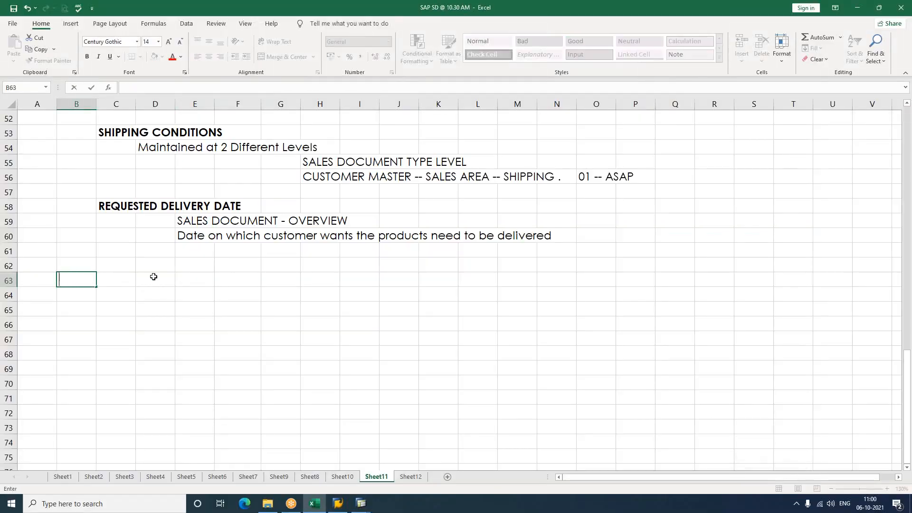
{"action": "type", "text": "FAQ"}
{"action": "key", "text": "Return"}
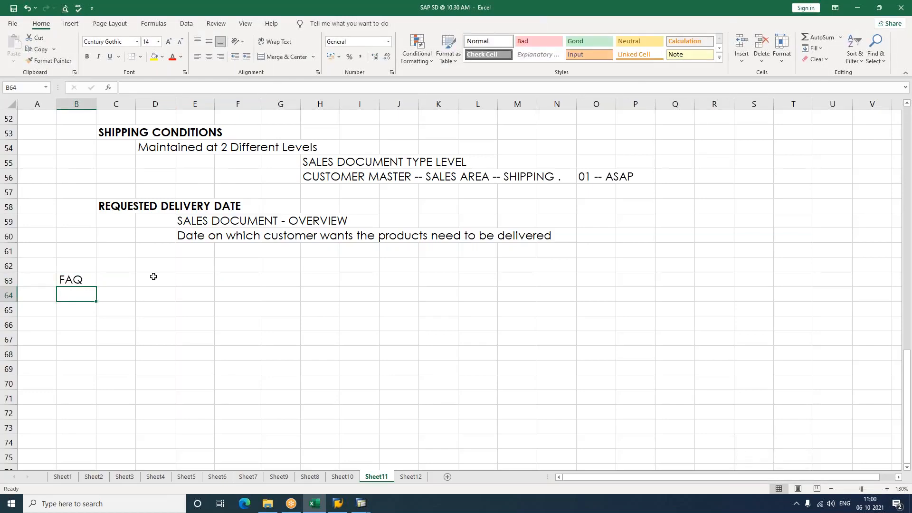
{"action": "key", "text": "Down"}
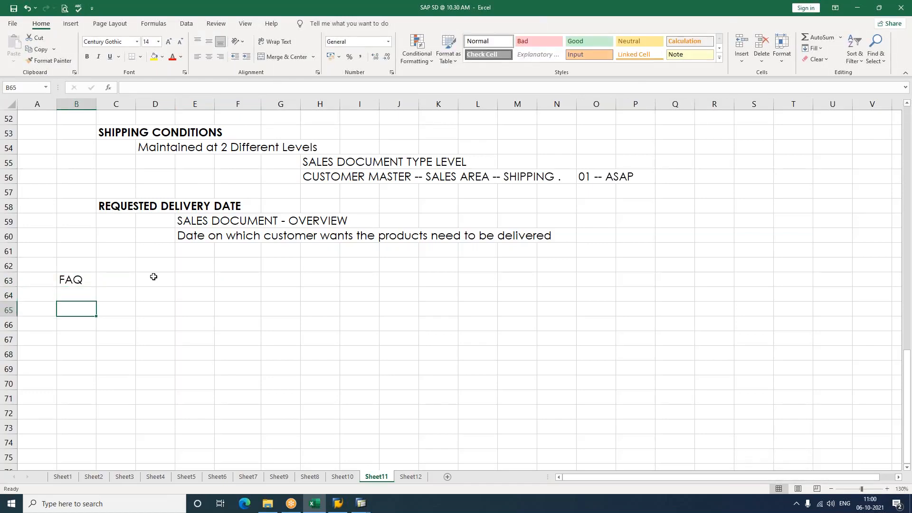
Enter the bold heading "ITEM CATEGORY AND CONTROLS" in cell B2 of Sheet12.
{"action": "left_click", "coordinate": [412, 478]}
{"action": "type", "text": "IT"}
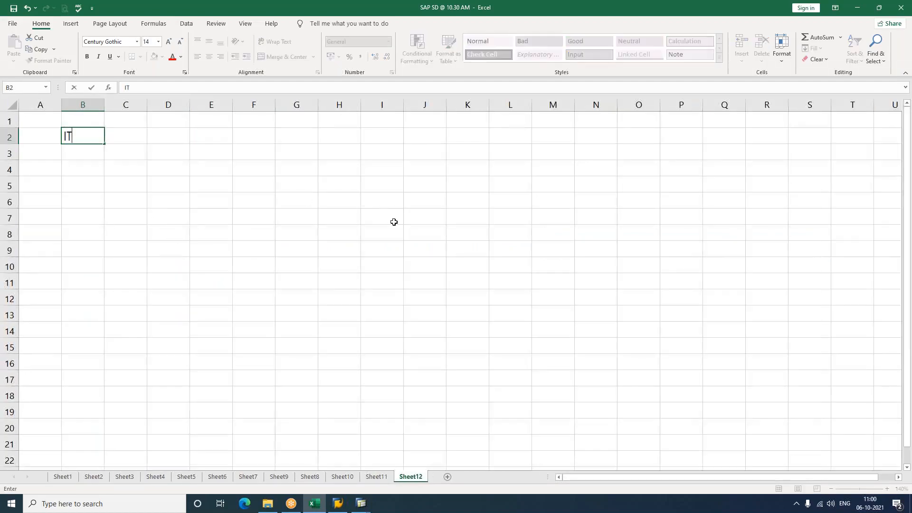
{"action": "type", "text": "EM CATEG"}
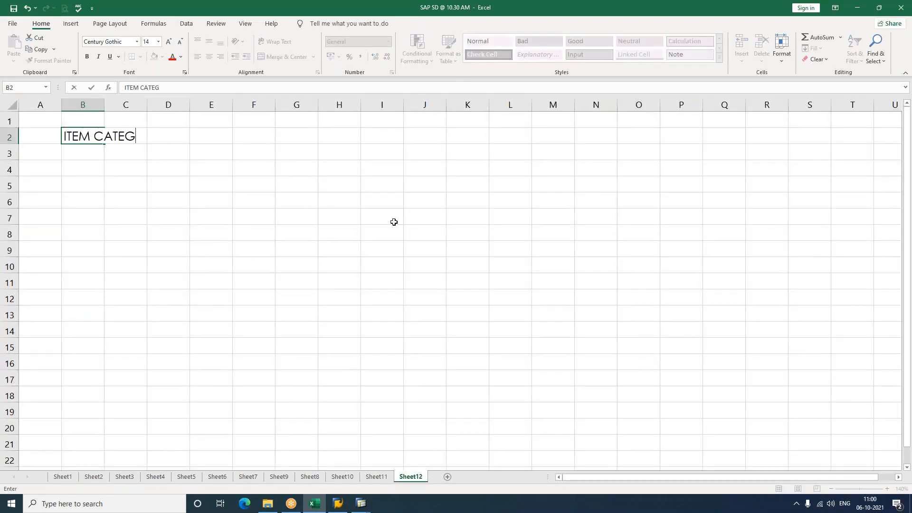
{"action": "type", "text": "ORY CONTROLS"}
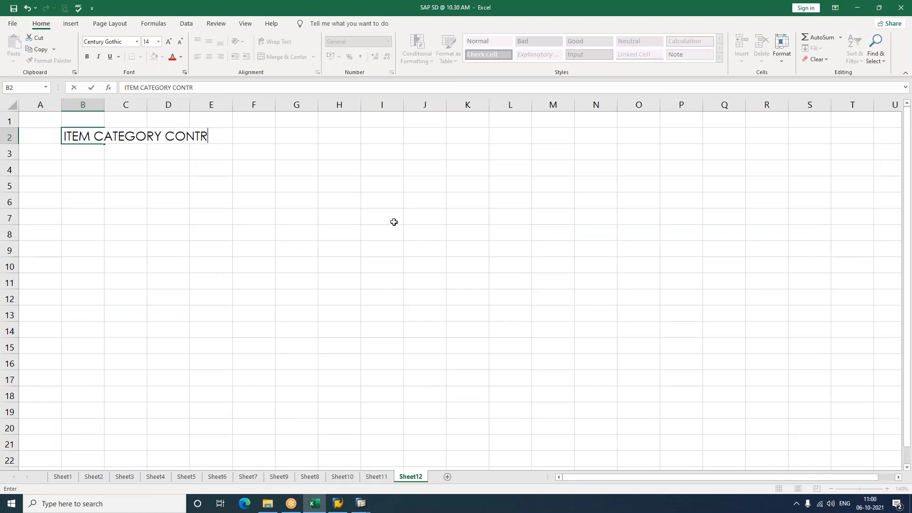
{"action": "left_click", "coordinate": [166, 138]}
{"action": "type", "text": "AND"}
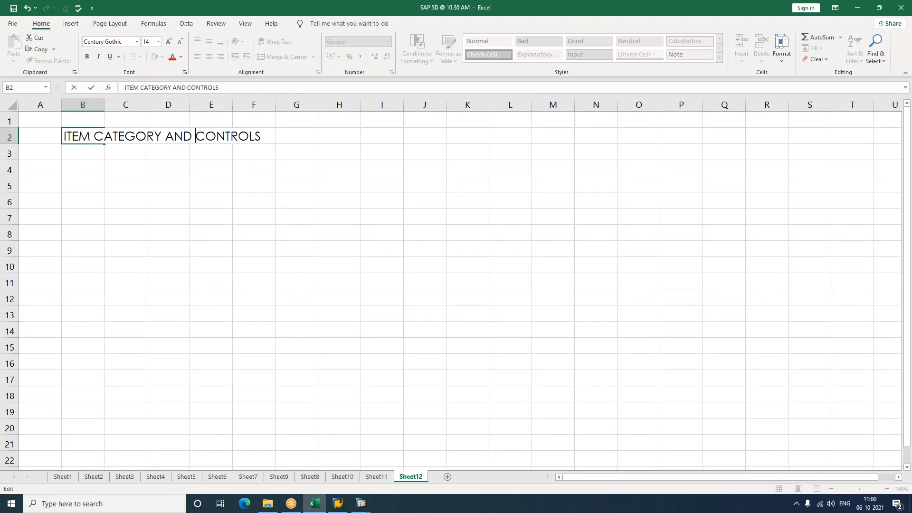
{"action": "key", "text": "ctrl+Return"}
{"action": "key", "text": "ctrl+b"}
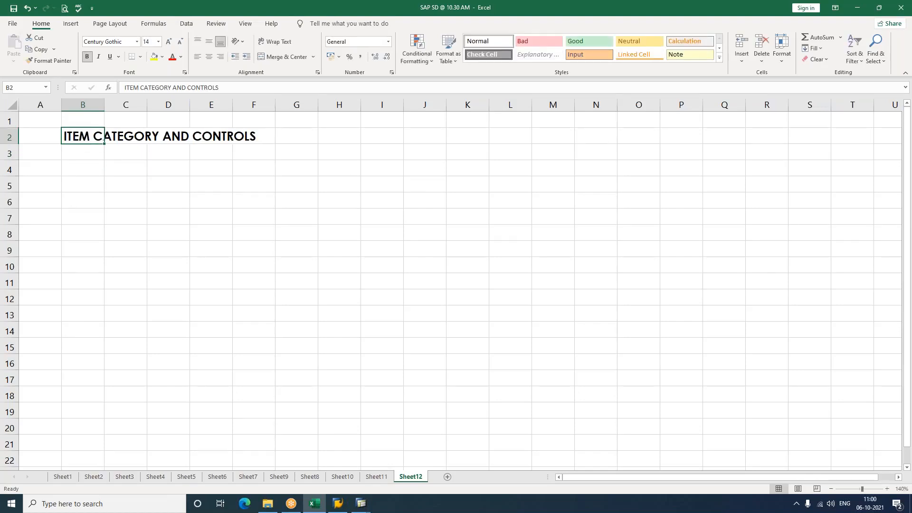
{"action": "left_click", "coordinate": [184, 158]}
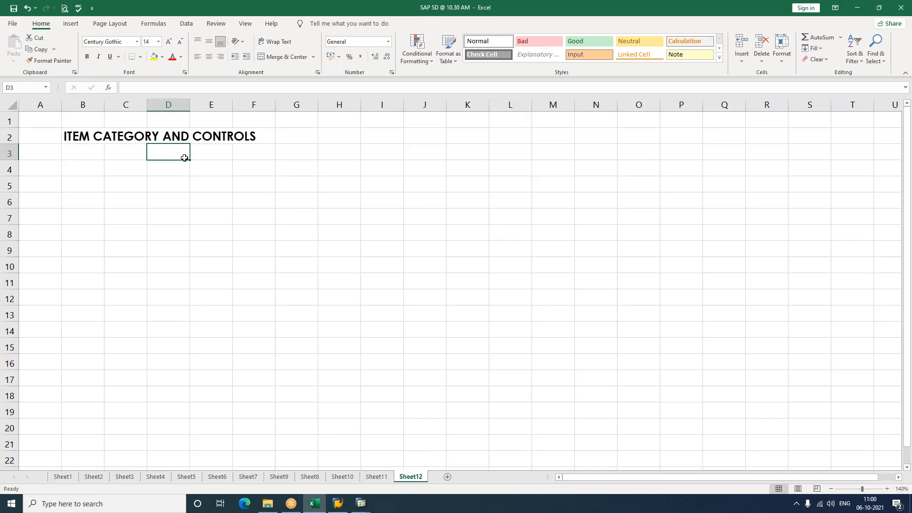
Copy the item category definition and its relevance list, range D74:J79, from the Item Category Determination section on Sheet9.
{"action": "left_click", "coordinate": [310, 477]}
{"action": "left_click", "coordinate": [342, 477]}
{"action": "left_click", "coordinate": [304, 478]}
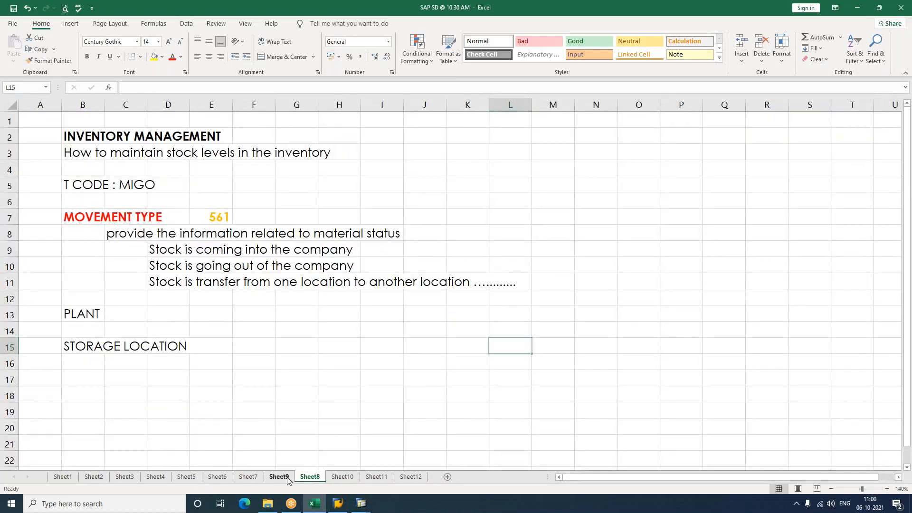
{"action": "left_click", "coordinate": [279, 476]}
{"action": "scroll", "coordinate": [289, 405], "scroll_direction": "up", "scroll_amount": 10}
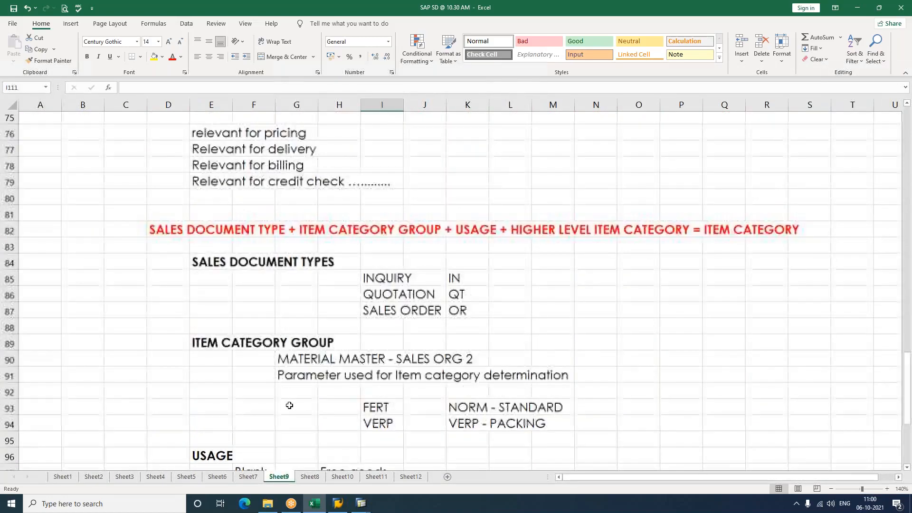
{"action": "scroll", "coordinate": [289, 405], "scroll_direction": "down", "scroll_amount": 2}
{"action": "scroll", "coordinate": [290, 405], "scroll_direction": "down", "scroll_amount": 1}
{"action": "left_click_drag", "start_coordinate": [160, 190], "coordinate": [404, 263]}
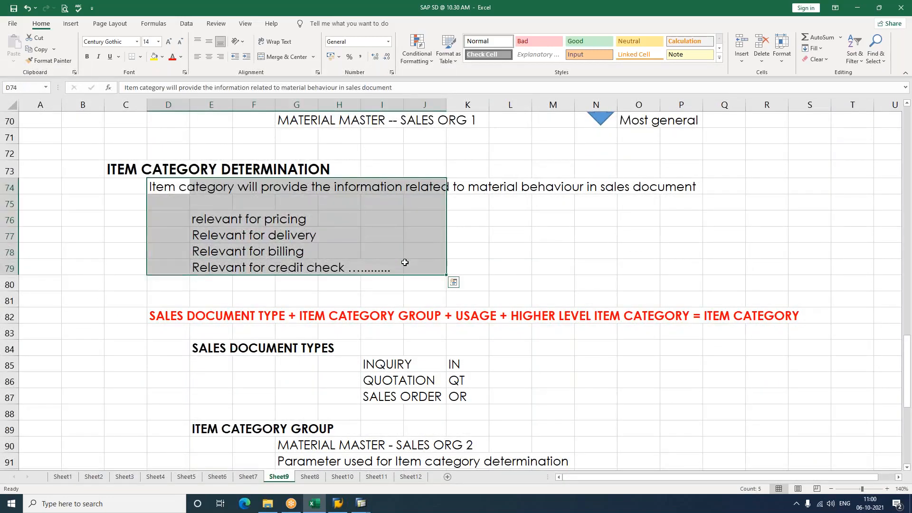
{"action": "key", "text": "ctrl+c"}
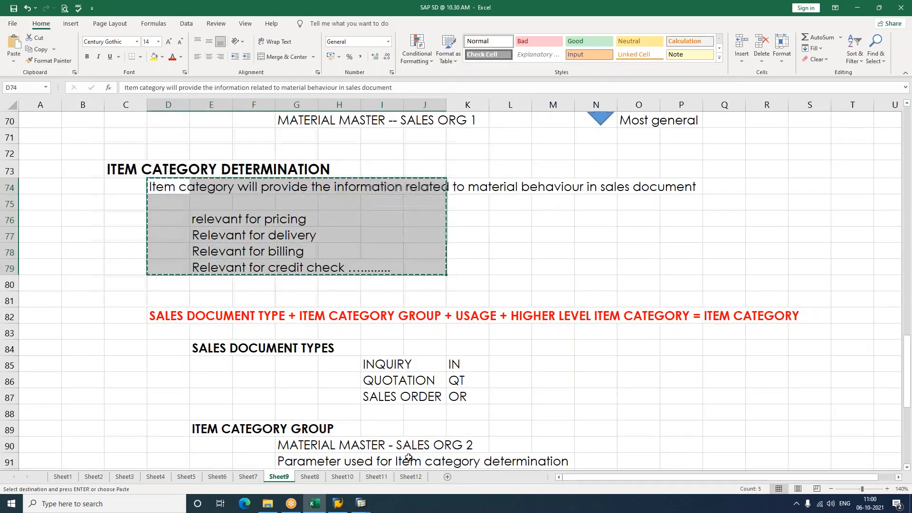
Paste the copied item category definition and relevance list into Sheet12, starting at cell C4.
{"action": "left_click", "coordinate": [411, 477]}
{"action": "left_click", "coordinate": [124, 164]}
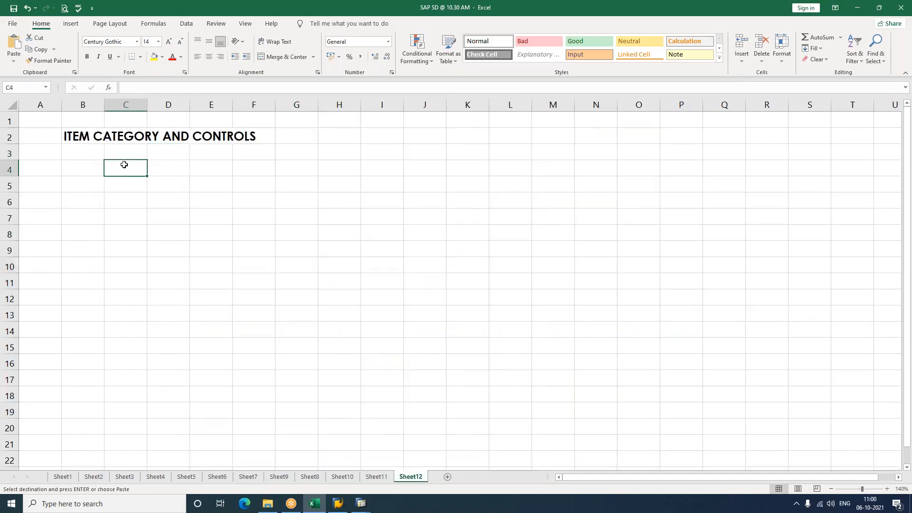
{"action": "key", "text": "ctrl+v"}
{"action": "left_click", "coordinate": [174, 296]}
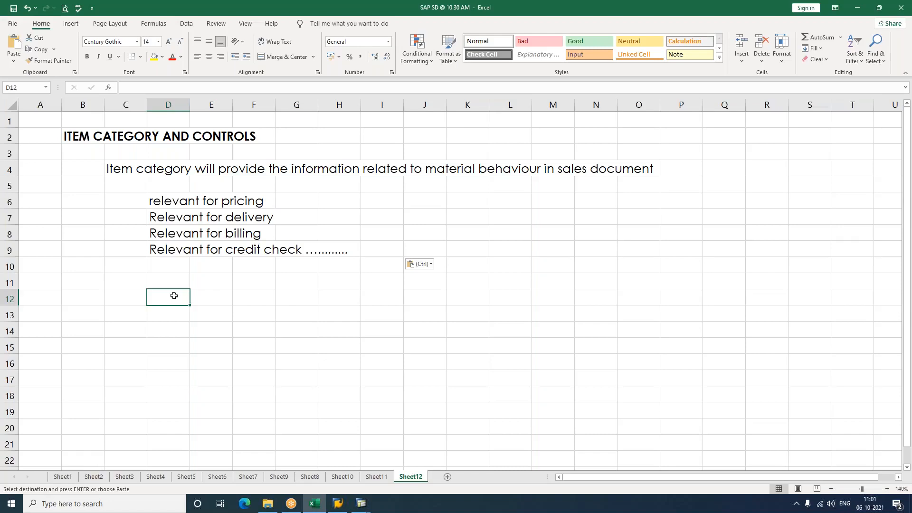
{"action": "left_click", "coordinate": [252, 359]}
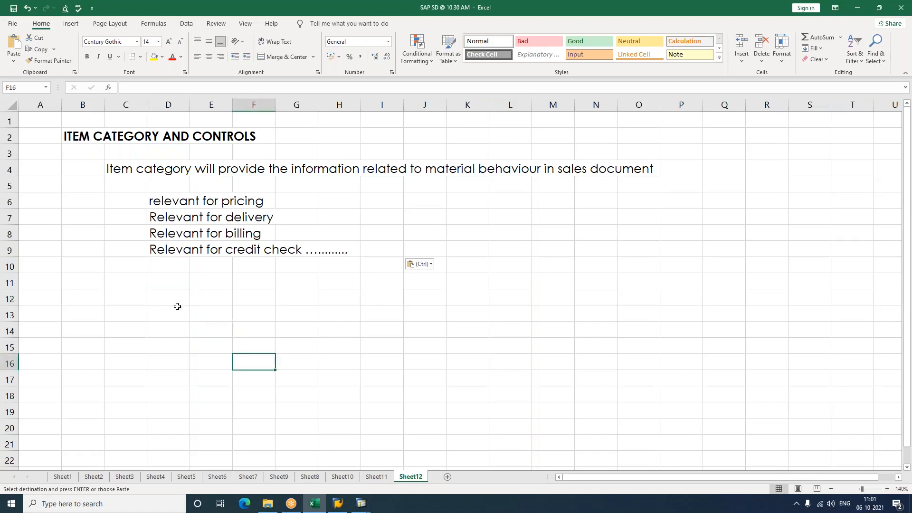
Enter INQUIRY in cell C11 with its item category AFN in F11.
{"action": "left_click", "coordinate": [133, 291]}
{"action": "left_click", "coordinate": [134, 280]}
{"action": "type", "text": "INQUIRY"}
{"action": "key", "text": "Tab"}
{"action": "key", "text": "Tab"}
{"action": "key", "text": "Tab"}
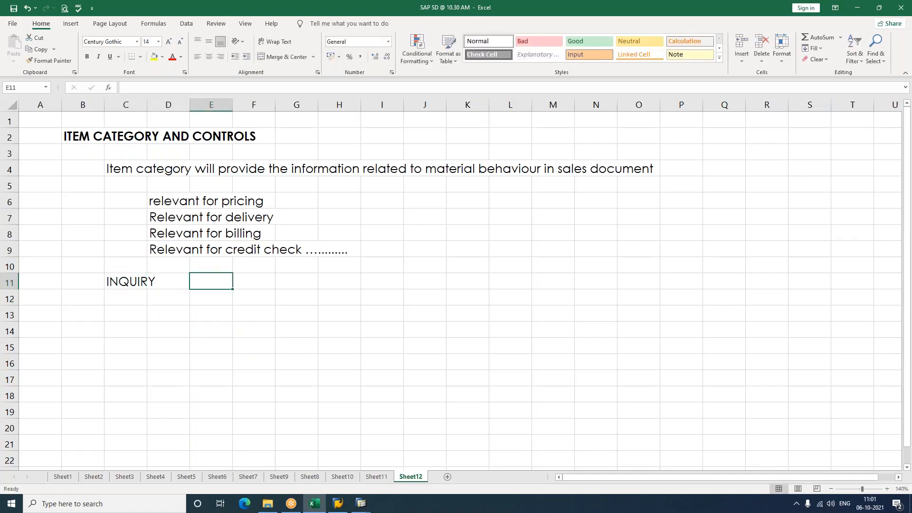
{"action": "type", "text": "AFN"}
{"action": "key", "text": "Return"}
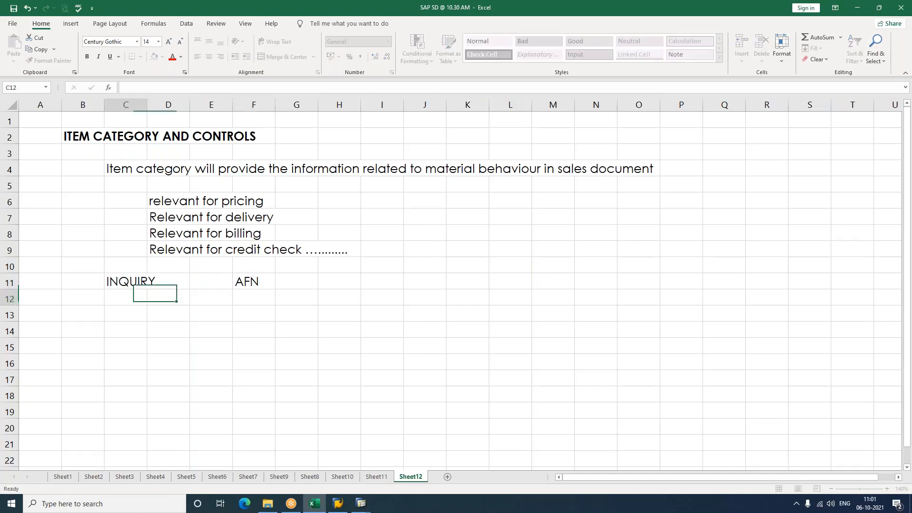
Enter QUOTATION in cell C12 with its item category AGN in F12.
{"action": "type", "text": "QUOTATION"}
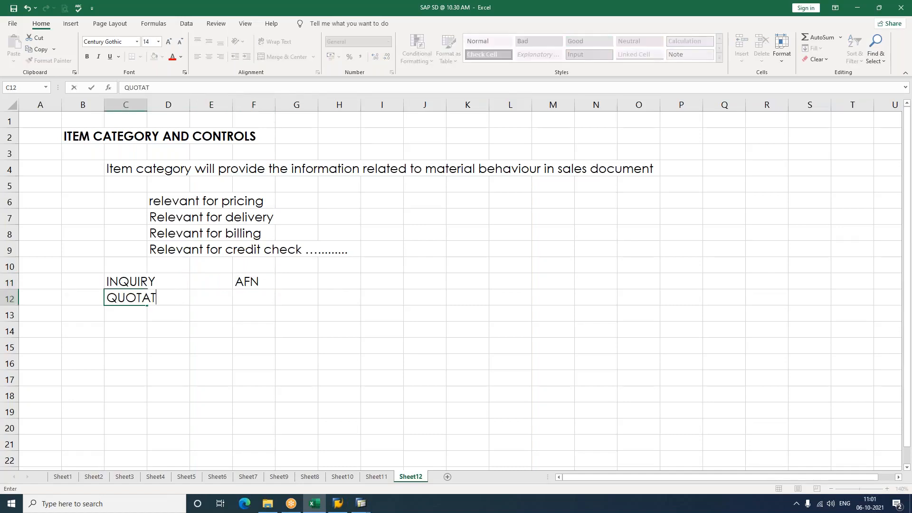
{"action": "key", "text": "Tab"}
{"action": "key", "text": "Tab"}
{"action": "key", "text": "Tab"}
{"action": "type", "text": "AGN"}
{"action": "key", "text": "Return"}
Enter SALES ORDER in cell C13 with its item category TAN in F13.
{"action": "type", "text": "SA"}
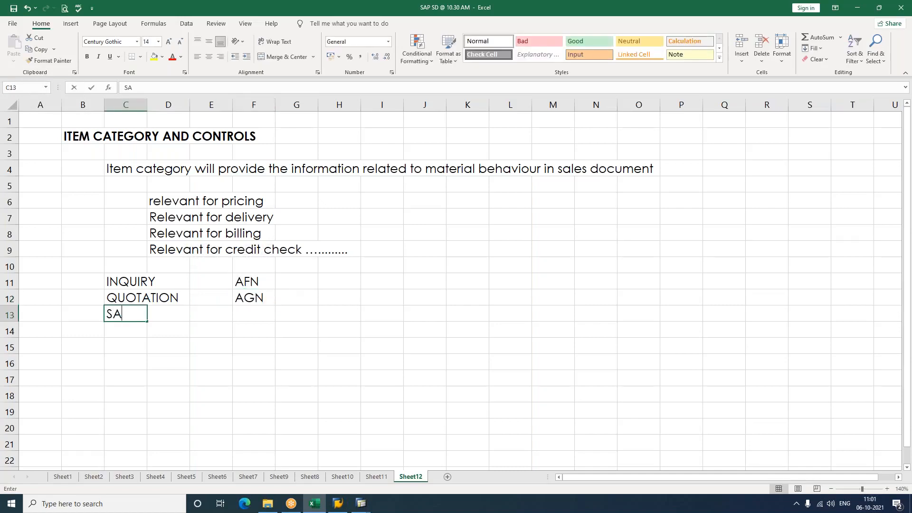
{"action": "type", "text": "LES ORDER"}
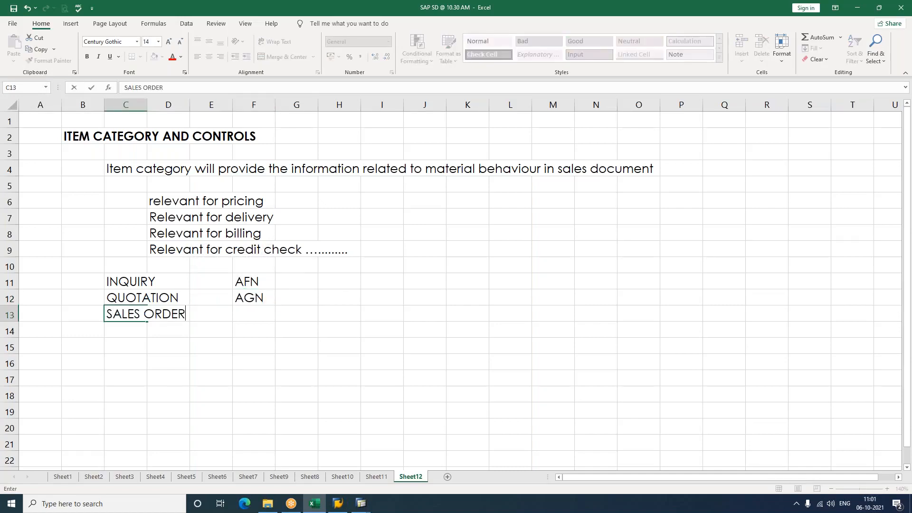
{"action": "key", "text": "Tab"}
{"action": "key", "text": "Tab"}
{"action": "key", "text": "Tab"}
{"action": "type", "text": "TAN"}
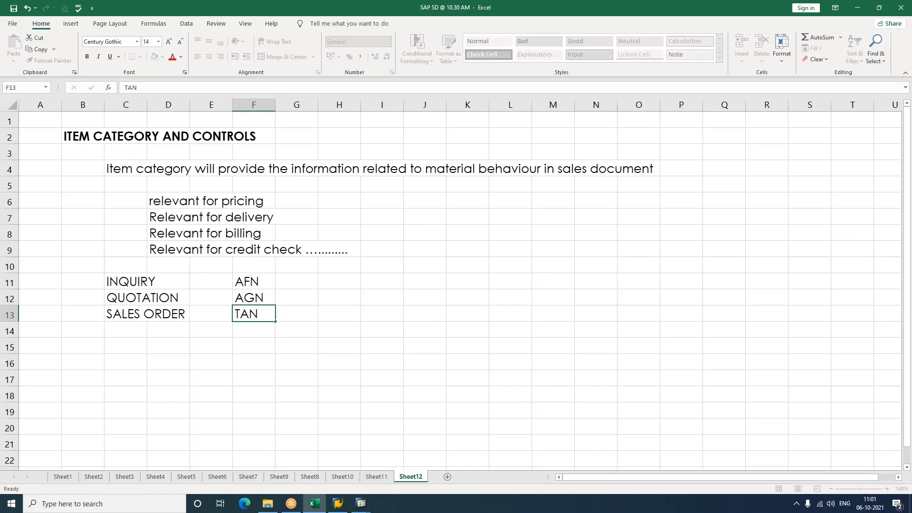
{"action": "key", "text": "Return"}
Enter BOM in cell C14 with item category TAQ in F14 and TAE beneath it in F15.
{"action": "type", "text": "BOM"}
{"action": "key", "text": "Tab"}
{"action": "key", "text": "Tab"}
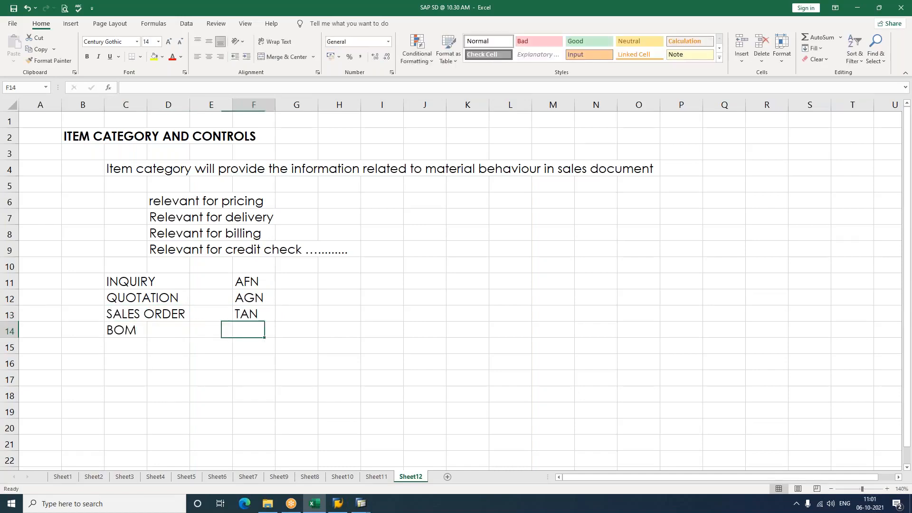
{"action": "type", "text": "TAQ"}
{"action": "key", "text": "Return"}
{"action": "key", "text": "Tab"}
{"action": "key", "text": "Tab"}
{"action": "key", "text": "Tab"}
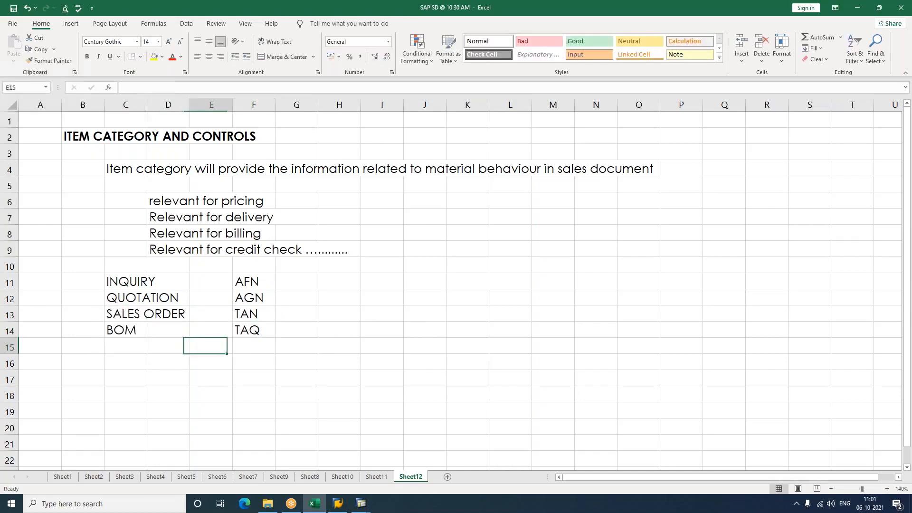
{"action": "type", "text": "TAE"}
Add the second pair of BOM item categories beside the first, TAP in G14 and TAN in G15.
{"action": "key", "text": "Up"}
{"action": "key", "text": "Right"}
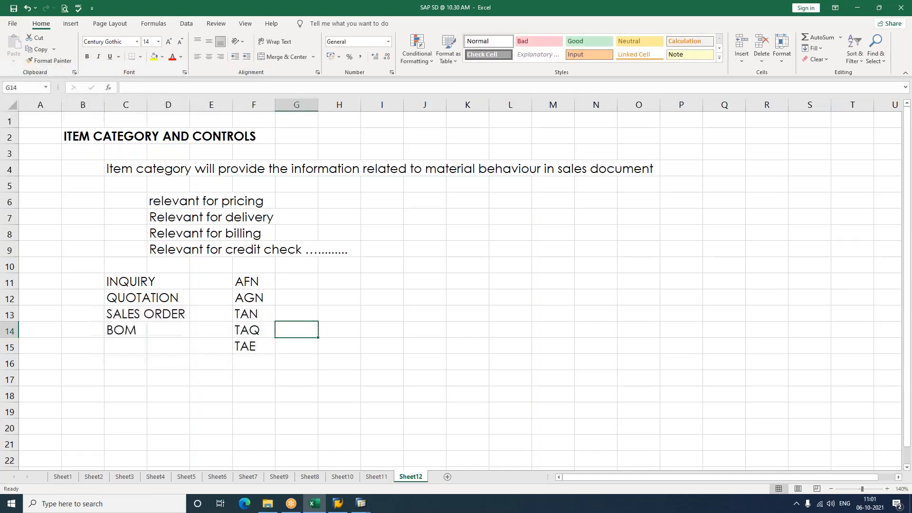
{"action": "type", "text": "TAP"}
{"action": "key", "text": "Return"}
{"action": "type", "text": "TAN"}
{"action": "key", "text": "Return"}
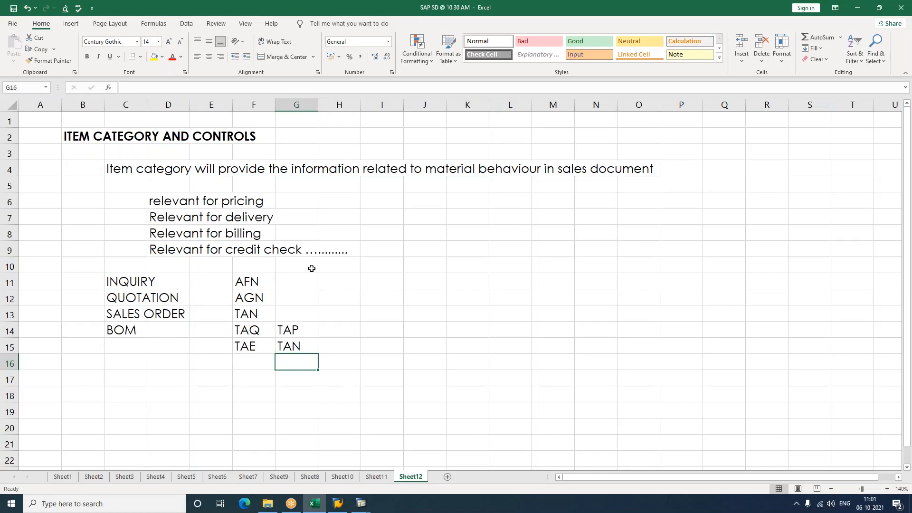
{"action": "left_click", "coordinate": [421, 325]}
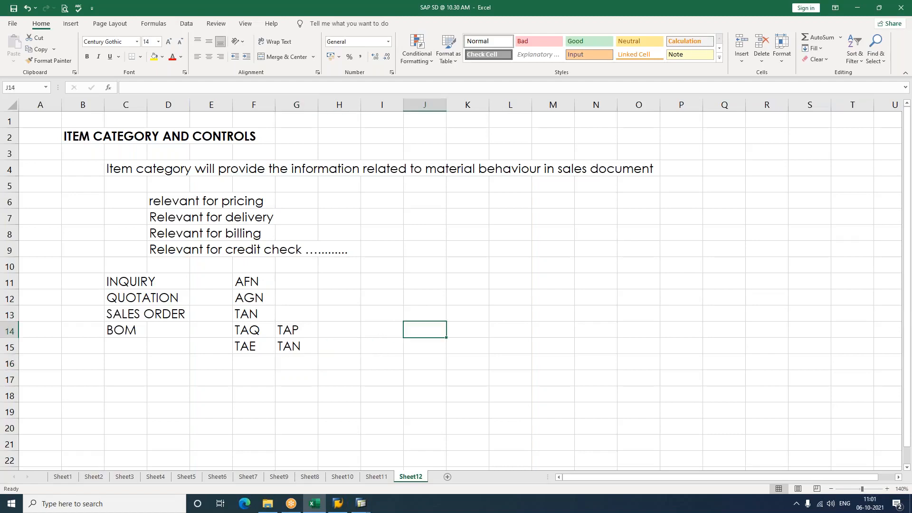
Enter the heading CUSTOMIZE ITEM CATEGORY in cell L12 and make it bold.
{"action": "left_click", "coordinate": [500, 300]}
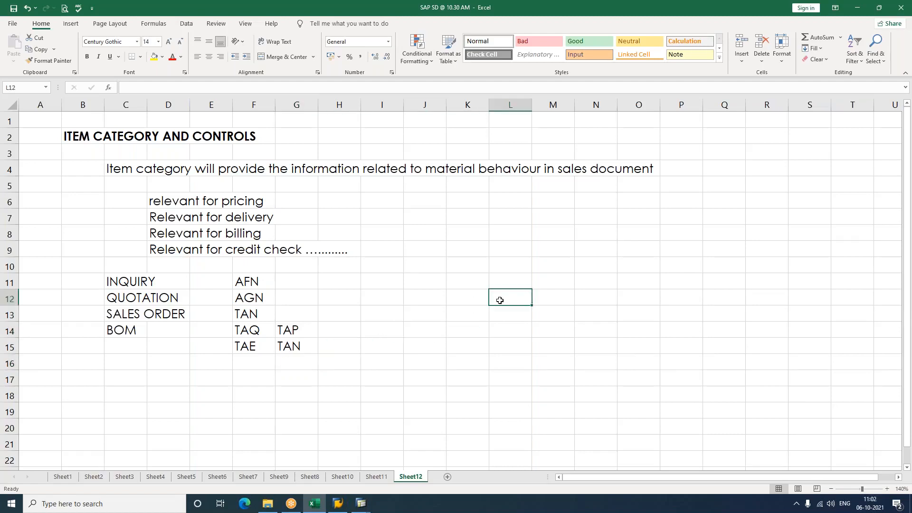
{"action": "type", "text": "CUSTOMIZE"}
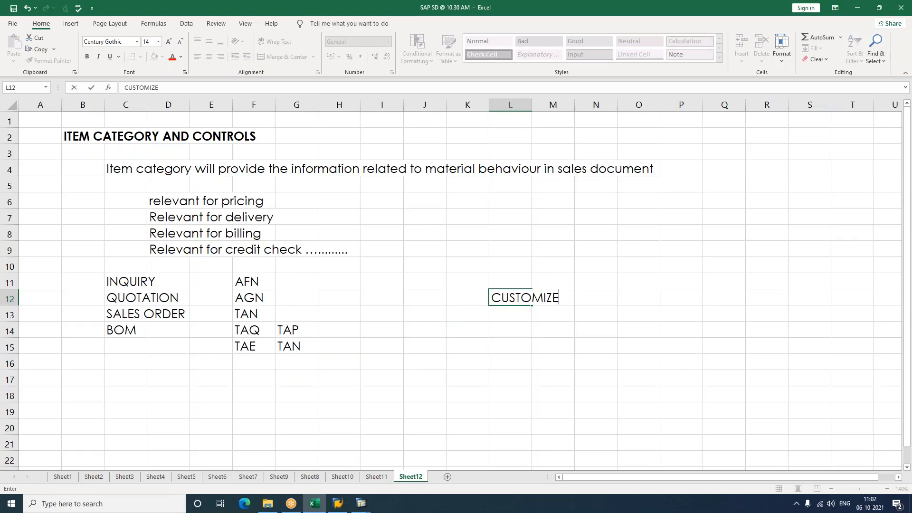
{"action": "type", "text": " ITEM CATE"}
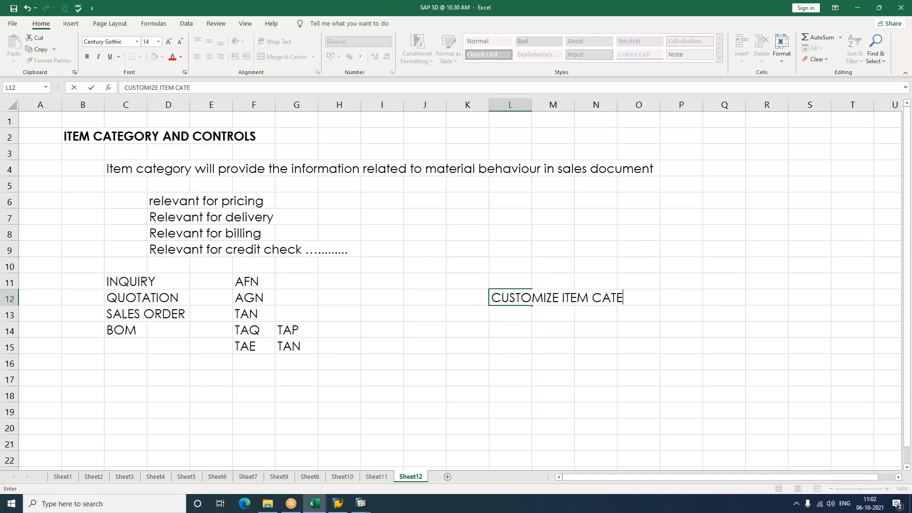
{"action": "type", "text": "GORY"}
{"action": "key", "text": "Return"}
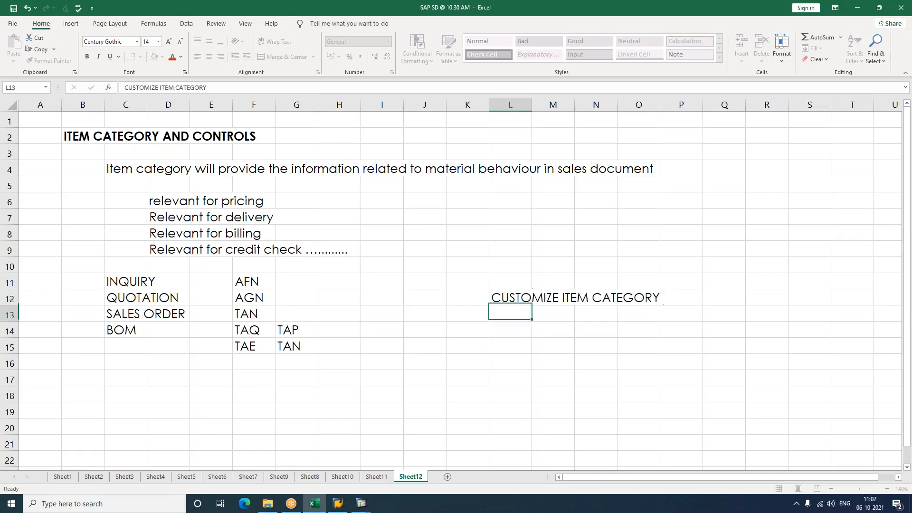
{"action": "left_click", "coordinate": [531, 298]}
{"action": "key", "text": "ctrl+b"}
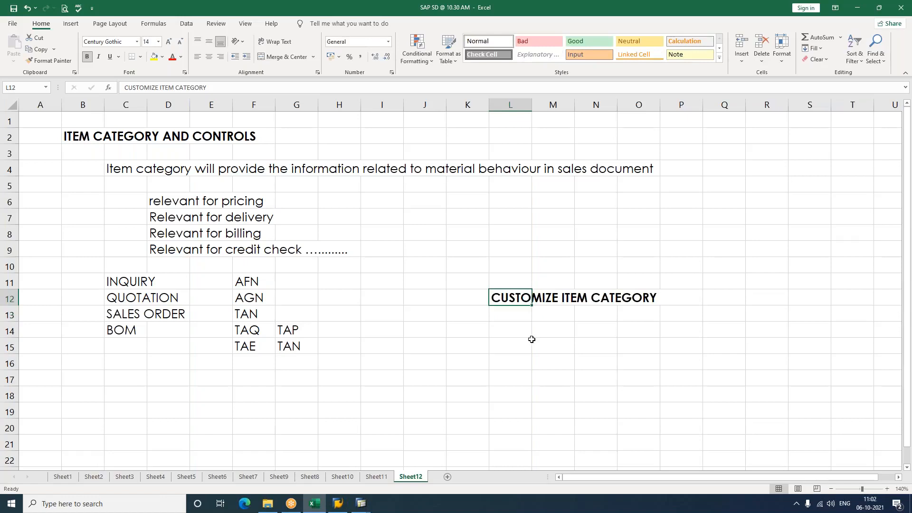
Enter the naming prefix note Z OR Y in cell M13, beneath the customize heading.
{"action": "left_click", "coordinate": [551, 313]}
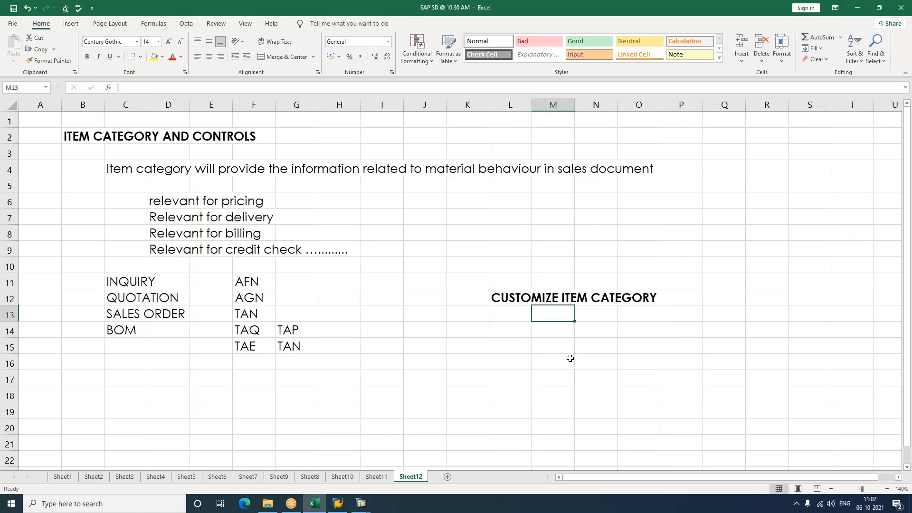
{"action": "type", "text": "Z OR Y"}
{"action": "key", "text": "Return"}
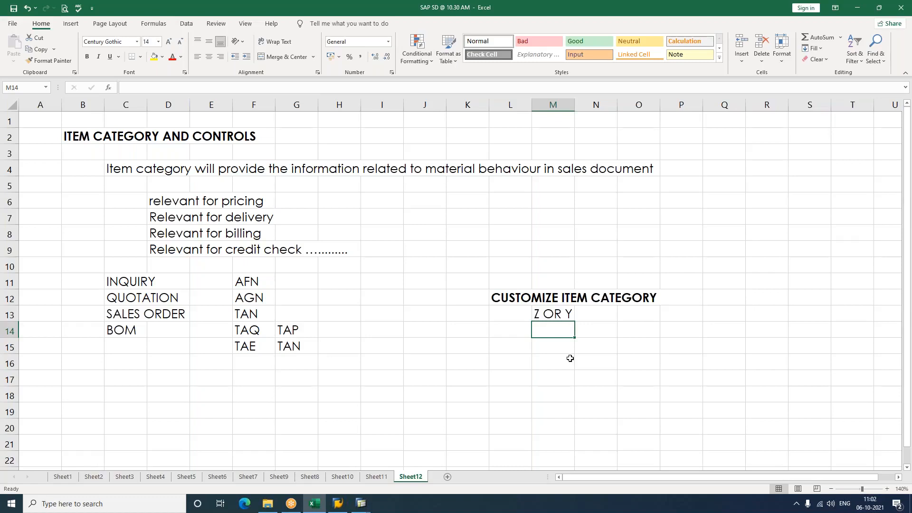
Enter the custom item categories YSFN, YSGN and YSAN in H11:H13 for inquiry, quotation and sales order.
{"action": "left_click", "coordinate": [246, 282]}
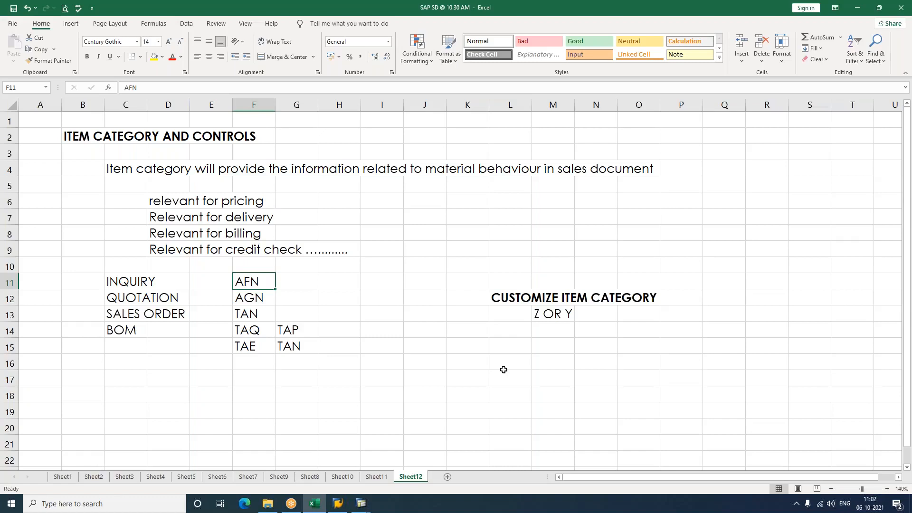
{"action": "left_click", "coordinate": [351, 287]}
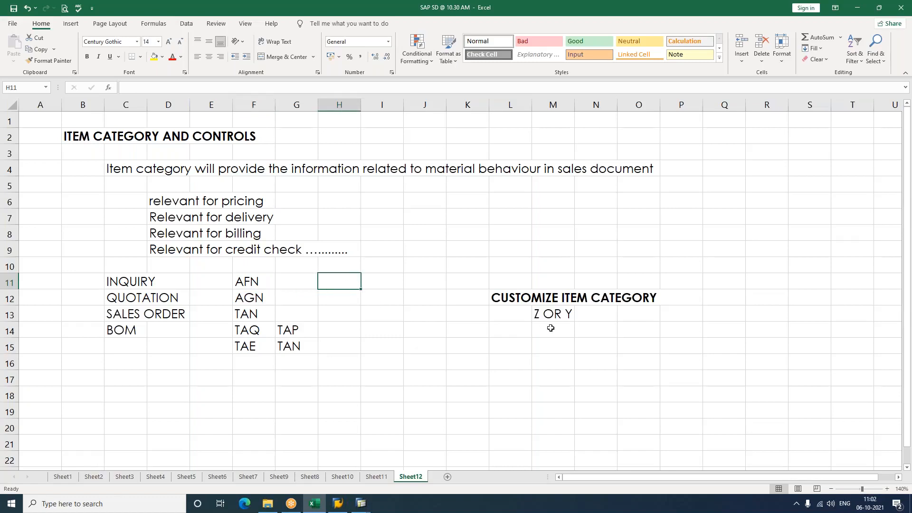
{"action": "type", "text": "YSFN"}
{"action": "key", "text": "Return"}
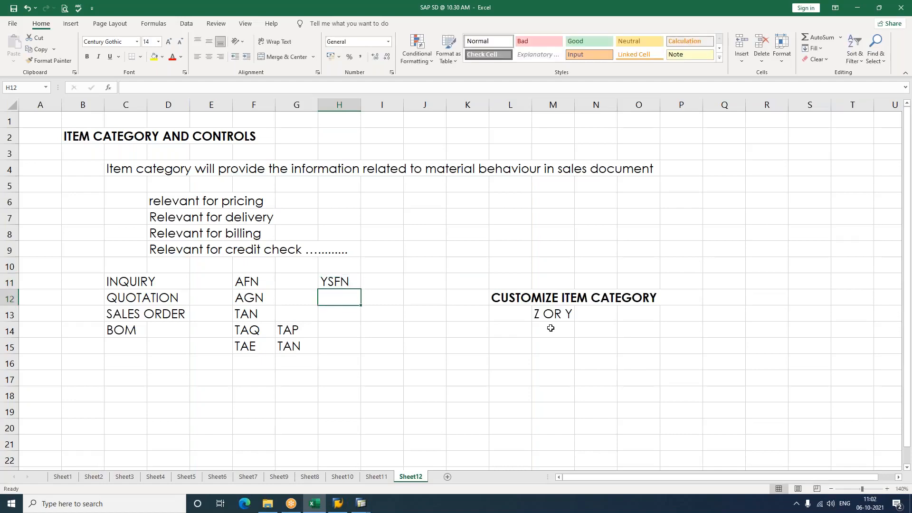
{"action": "type", "text": "YSGN"}
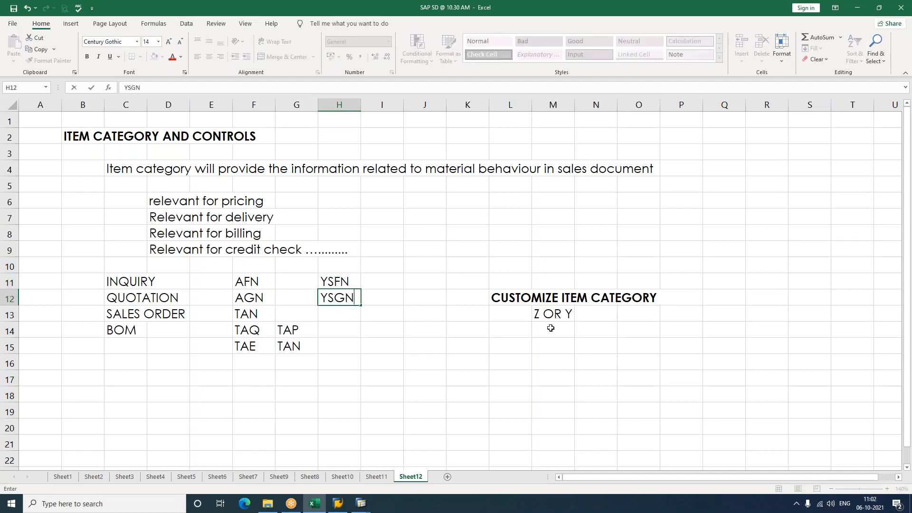
{"action": "key", "text": "Return"}
{"action": "type", "text": "YSAN"}
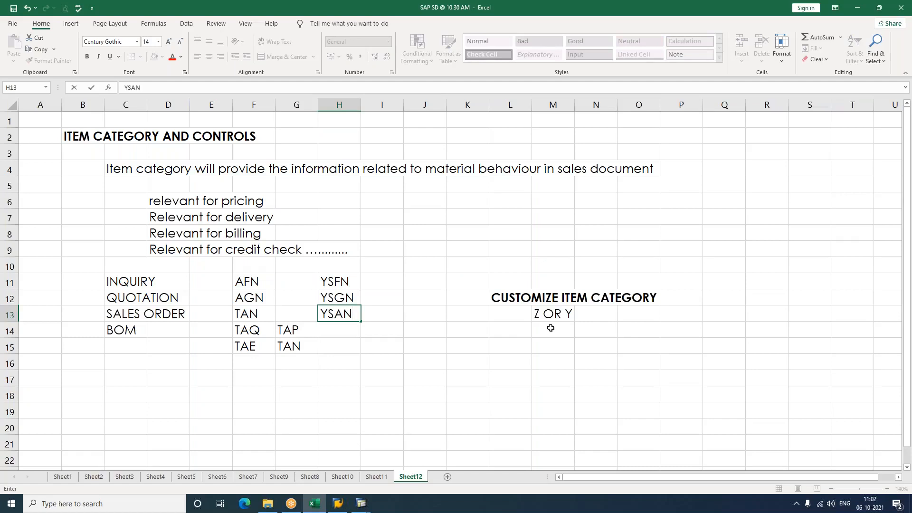
{"action": "key", "text": "Return"}
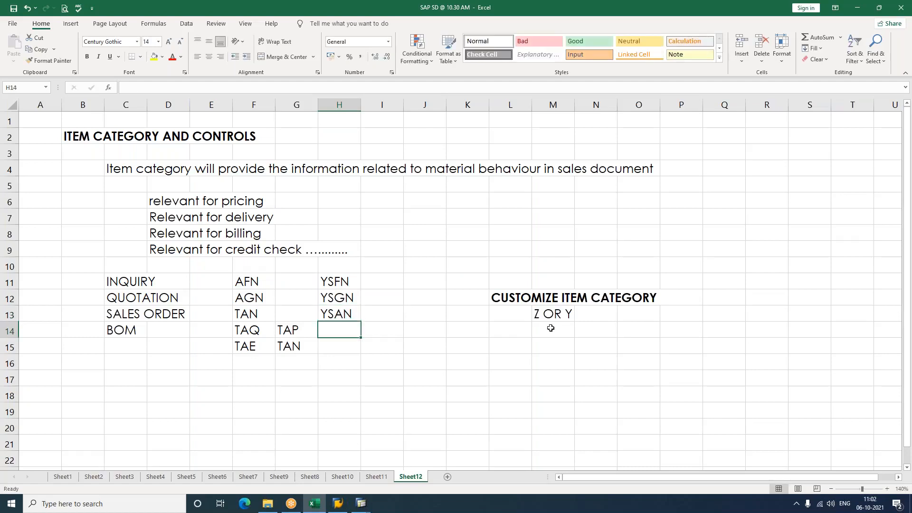
Enter the Z-prefixed item categories ZSFN, ZSGN and ZSAN in I11:I13, beside the Y-prefixed ones.
{"action": "left_click", "coordinate": [383, 283]}
{"action": "type", "text": "Z"}
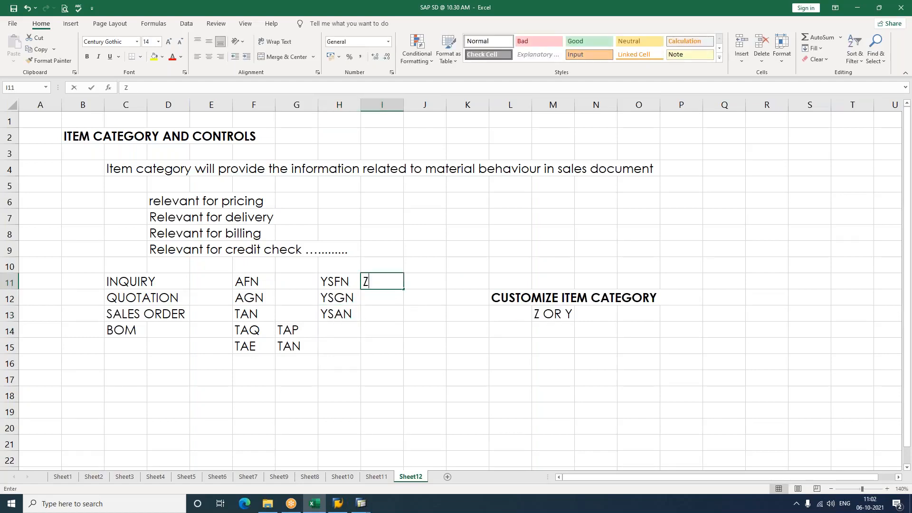
{"action": "type", "text": "SFN"}
{"action": "key", "text": "Return"}
{"action": "type", "text": "ZSGN"}
{"action": "key", "text": "Return"}
{"action": "type", "text": "Z"}
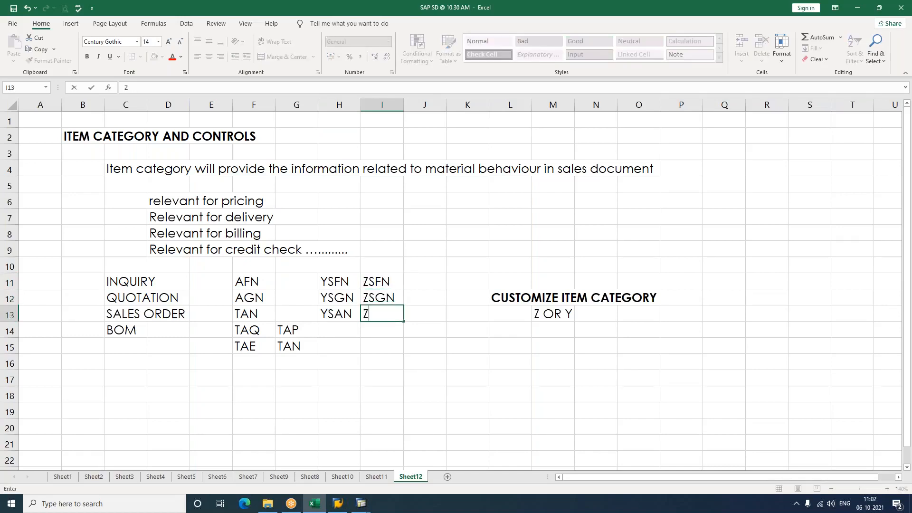
{"action": "type", "text": "SAN"}
{"action": "key", "text": "Return"}
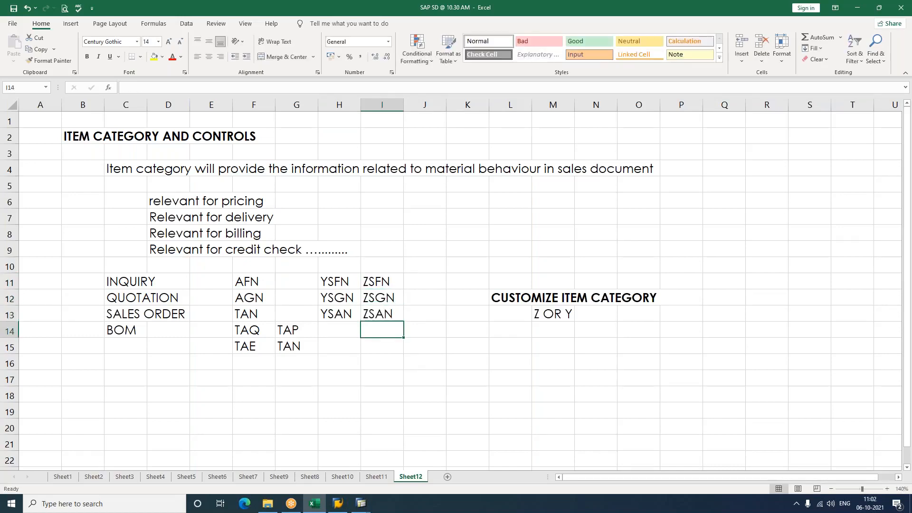
{"action": "left_click_drag", "start_coordinate": [383, 282], "coordinate": [386, 315]}
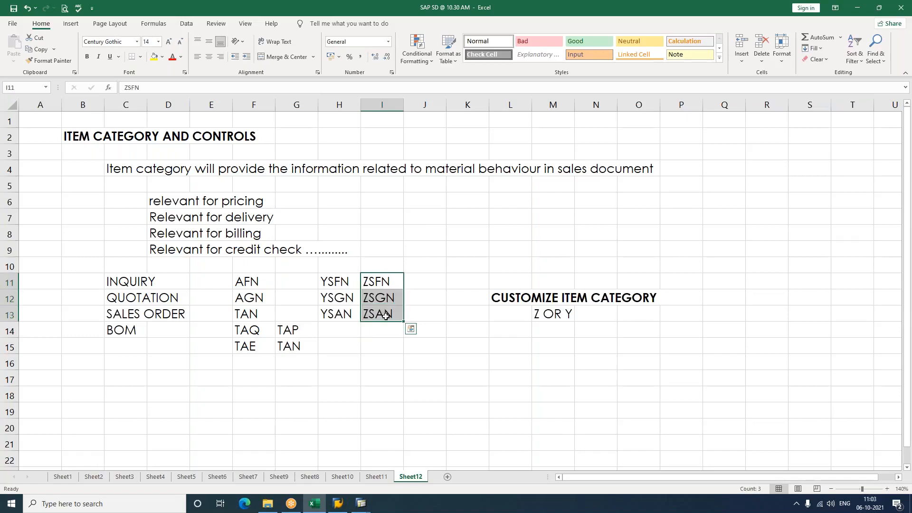
{"action": "left_click_drag", "start_coordinate": [325, 282], "coordinate": [329, 316]}
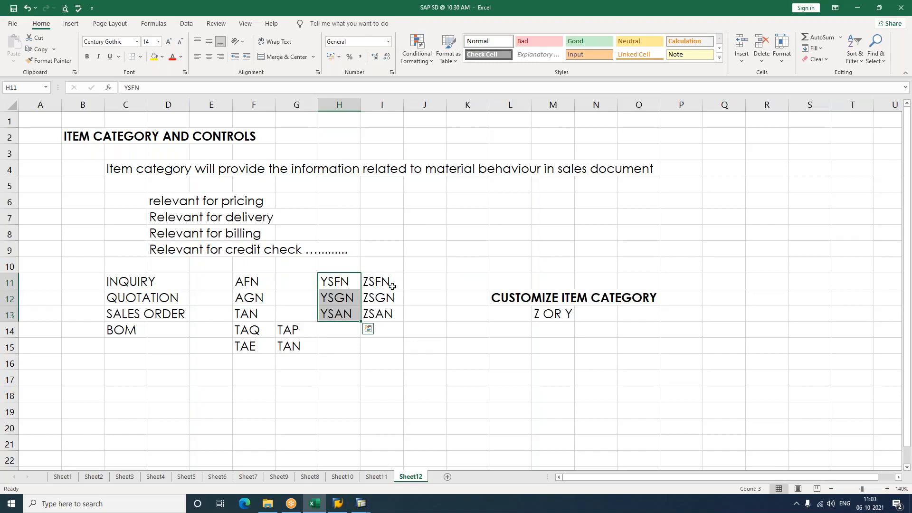
{"action": "left_click", "coordinate": [417, 329]}
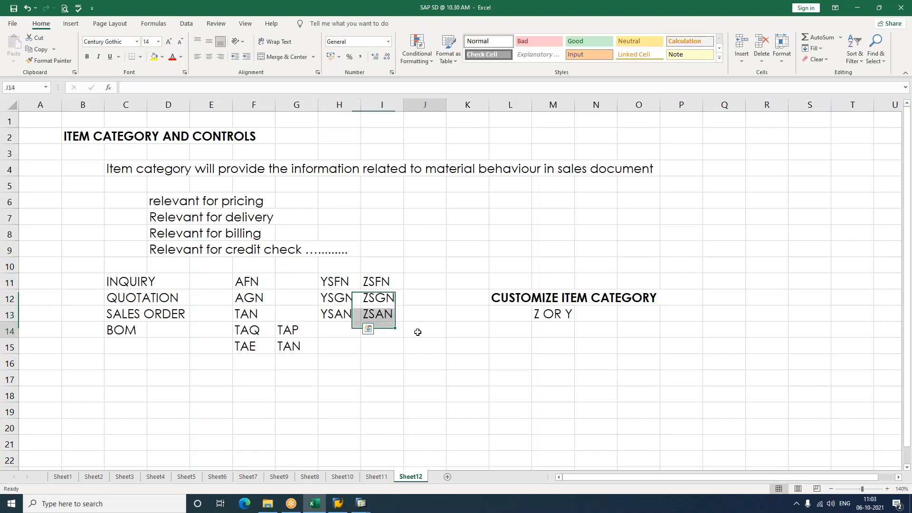
Enter the transaction code note T CODE : VOV7 in cell H2, beside the sheet's title.
{"action": "left_click", "coordinate": [346, 134]}
{"action": "type", "text": "T CODE : VOV7"}
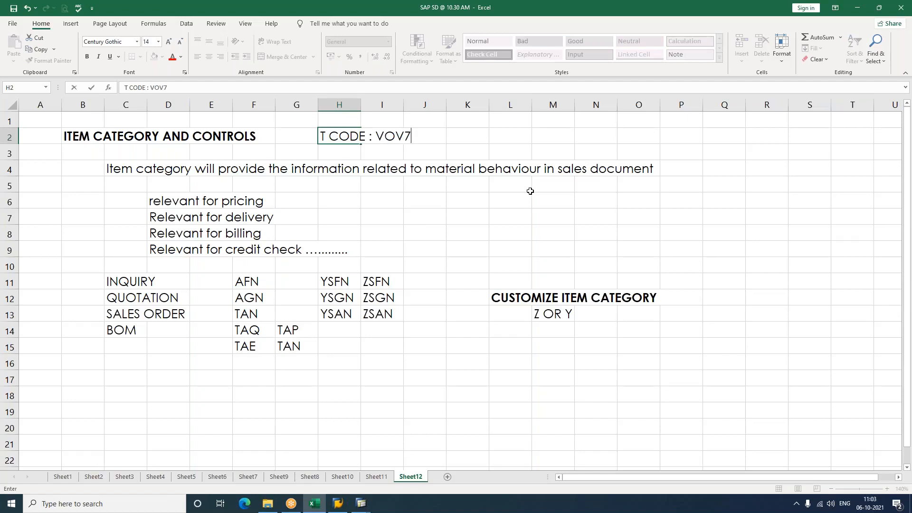
{"action": "key", "text": "Return"}
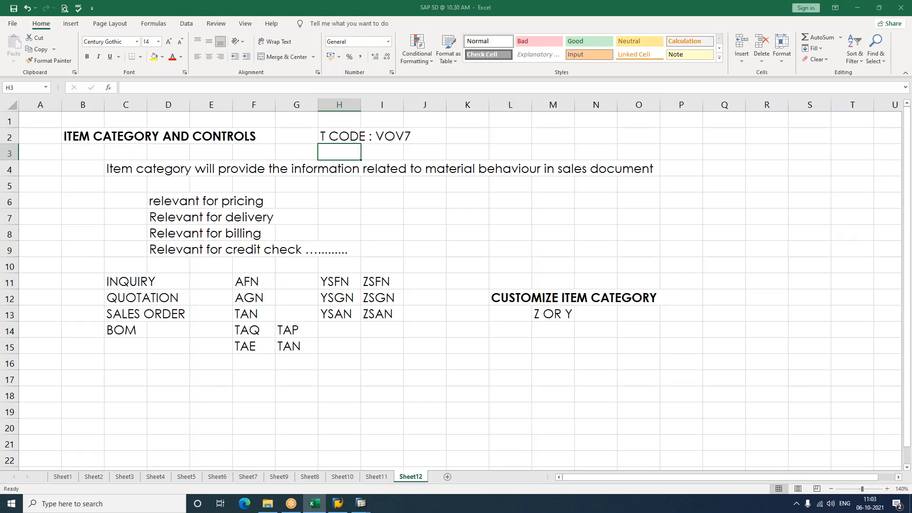
{"action": "key", "text": "alt+Tab"}
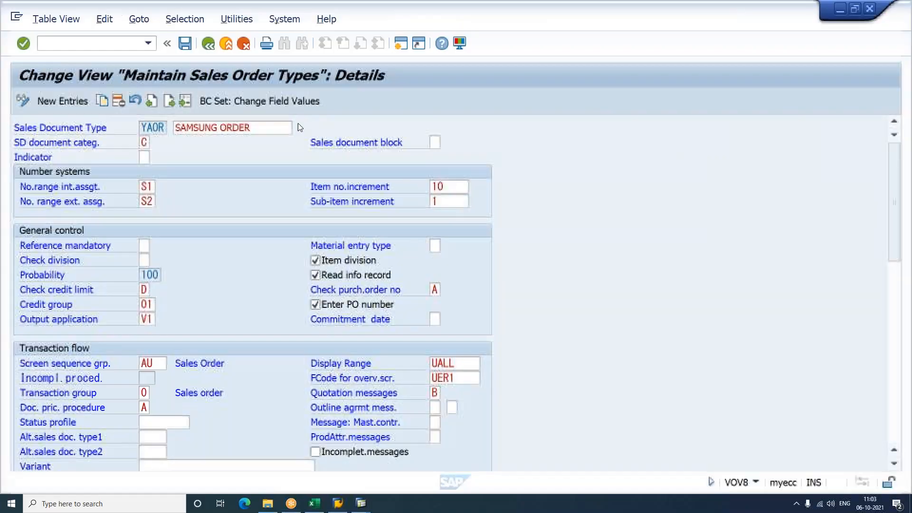
{"action": "key", "text": "alt+Tab"}
{"action": "key", "text": "alt+Tab"}
{"action": "key", "text": "alt+Tab"}
{"action": "key", "text": "alt+Tab"}
{"action": "key", "text": "alt+Tab"}
{"action": "key", "text": "alt+Tab"}
{"action": "key", "text": "alt+Tab"}
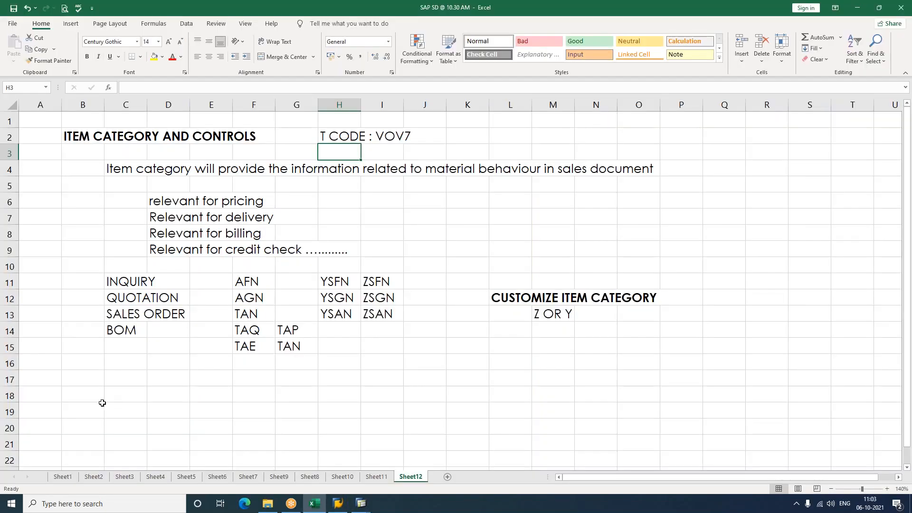
Enter the note "ITEM CATEGORY will be displayed at item elvel in sales document" in cell C18.
{"action": "left_click", "coordinate": [101, 398]}
{"action": "key", "text": "Right"}
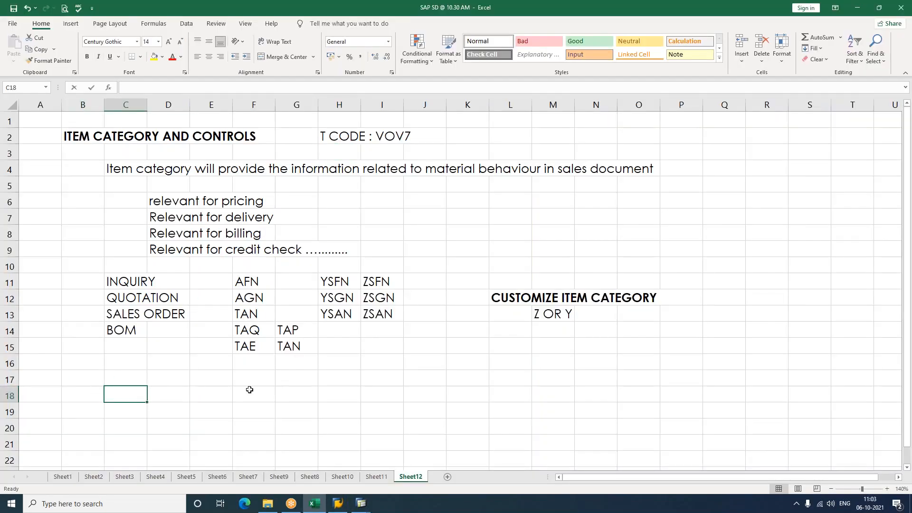
{"action": "type", "text": "ITEM CATEG"}
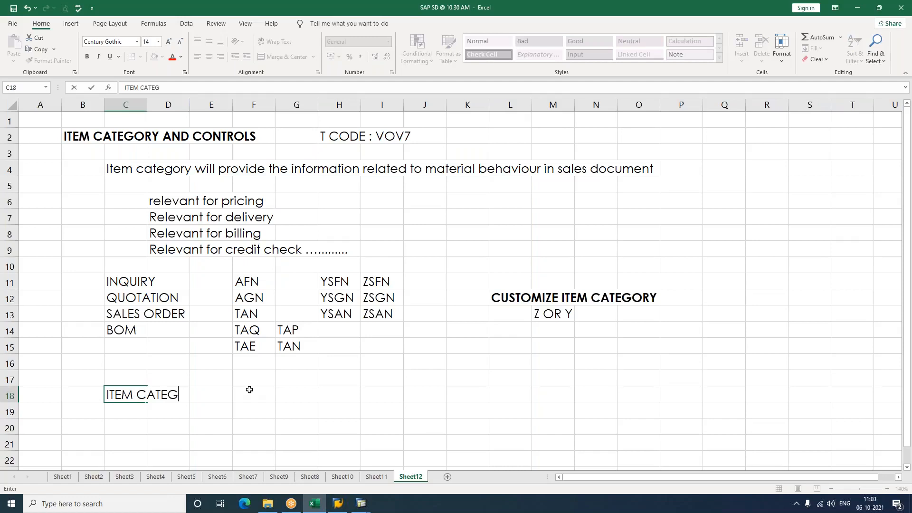
{"action": "type", "text": "ORY will"}
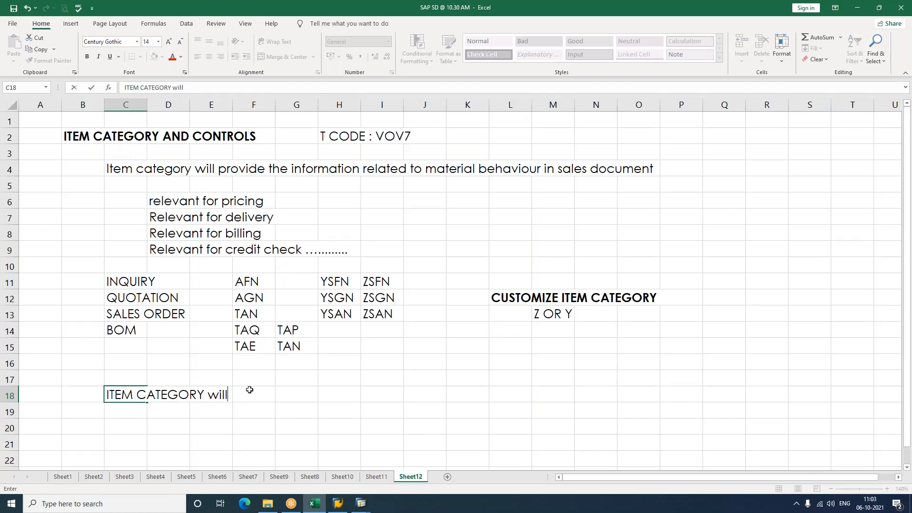
{"action": "type", "text": " be displayed"}
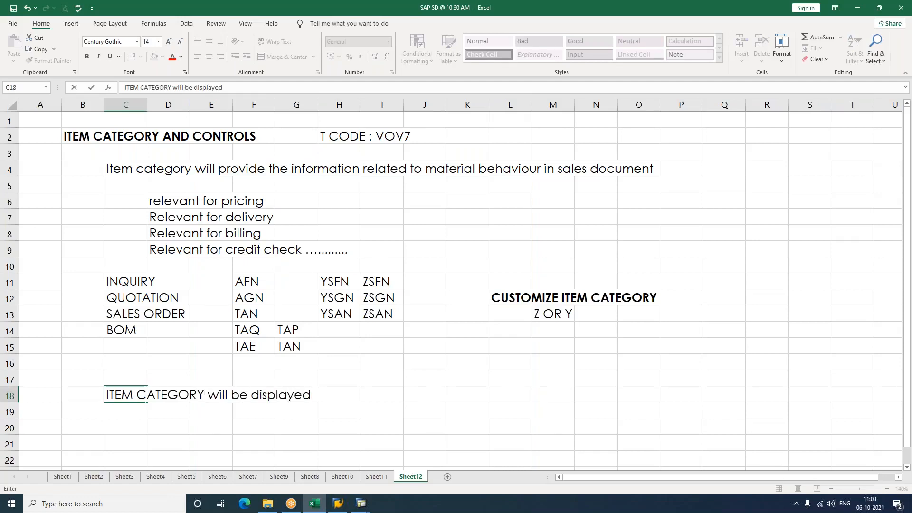
{"action": "type", "text": " at item el"}
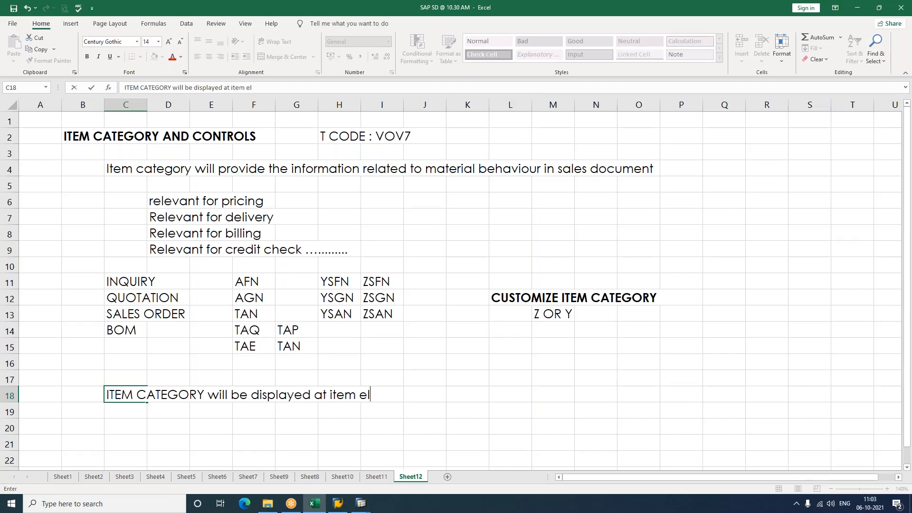
{"action": "type", "text": "vel in sales document"}
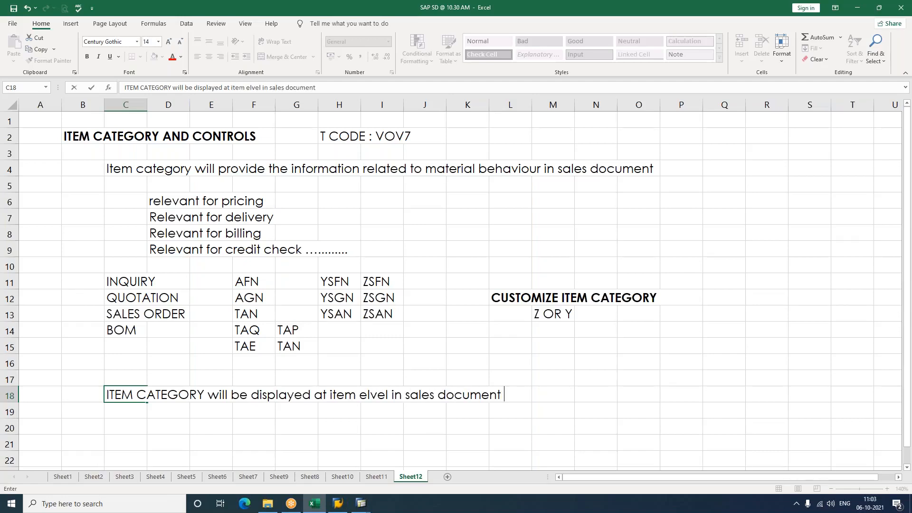
{"action": "key", "text": "Return"}
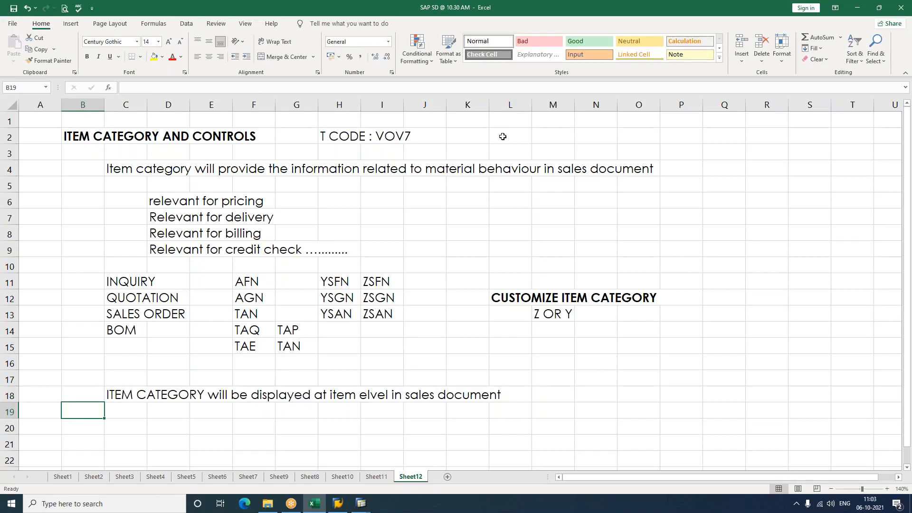
Make only the words ITEM CATEGORY bold within the note in cell C18.
{"action": "left_click", "coordinate": [719, 16]}
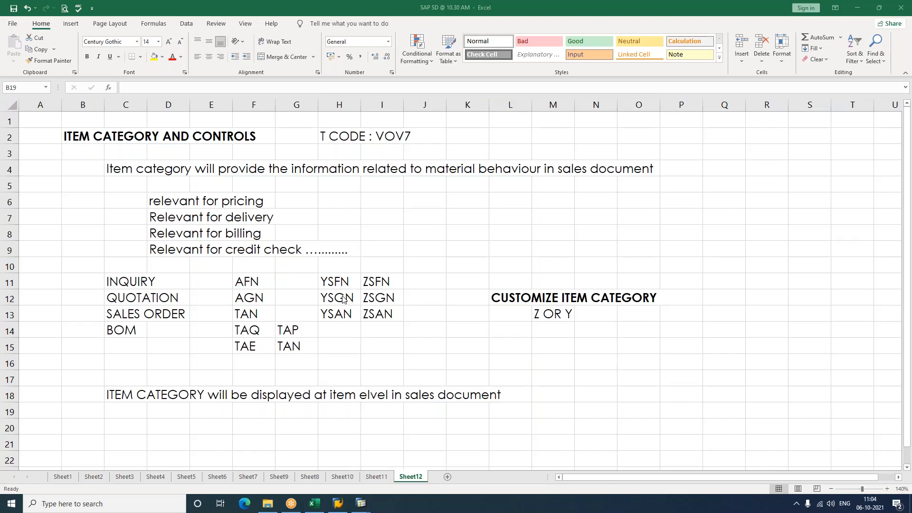
{"action": "double_click", "coordinate": [117, 395]}
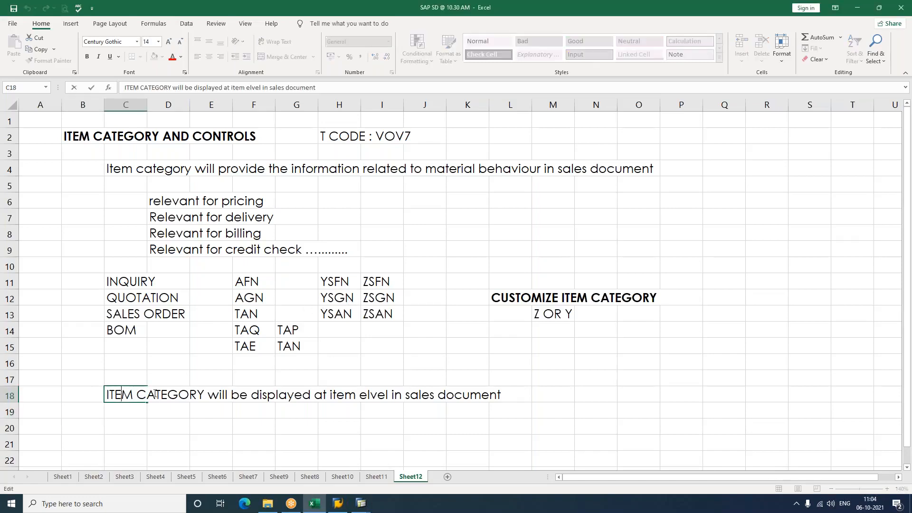
{"action": "left_click_drag", "start_coordinate": [208, 394], "coordinate": [105, 397]}
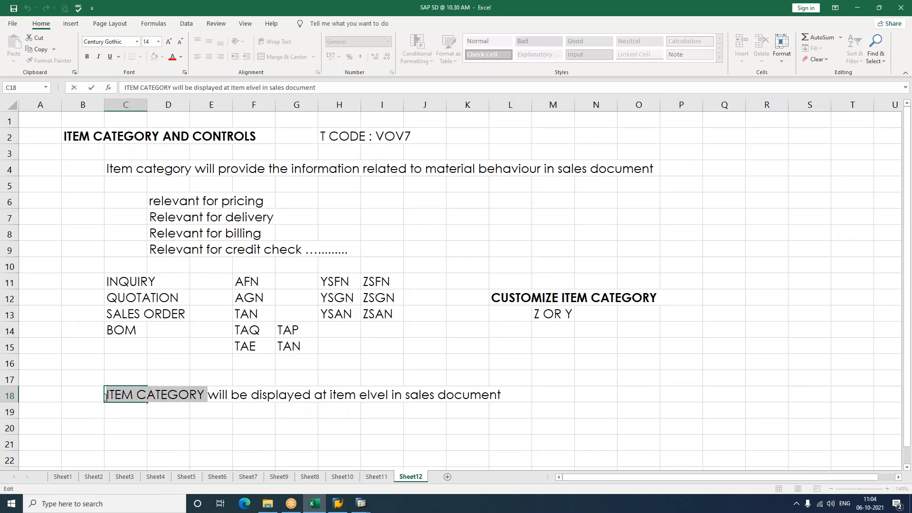
{"action": "key", "text": "ctrl+b"}
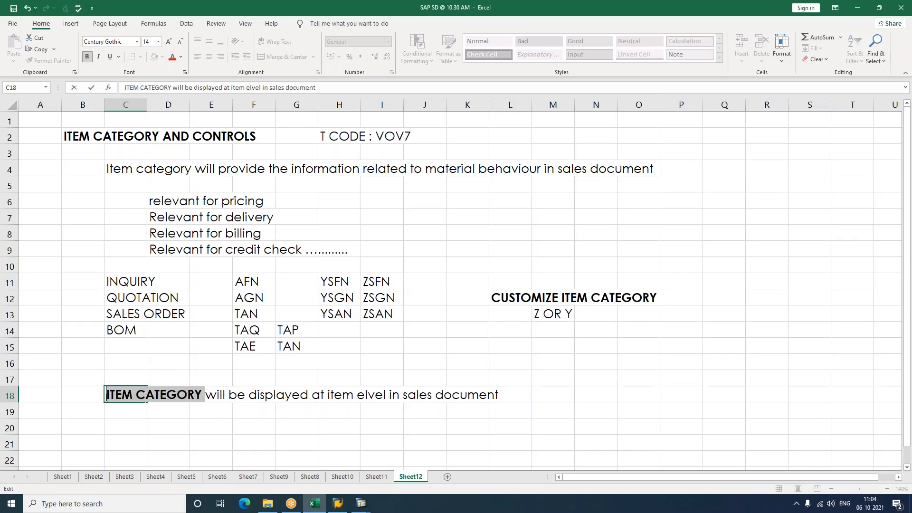
{"action": "left_click", "coordinate": [468, 414]}
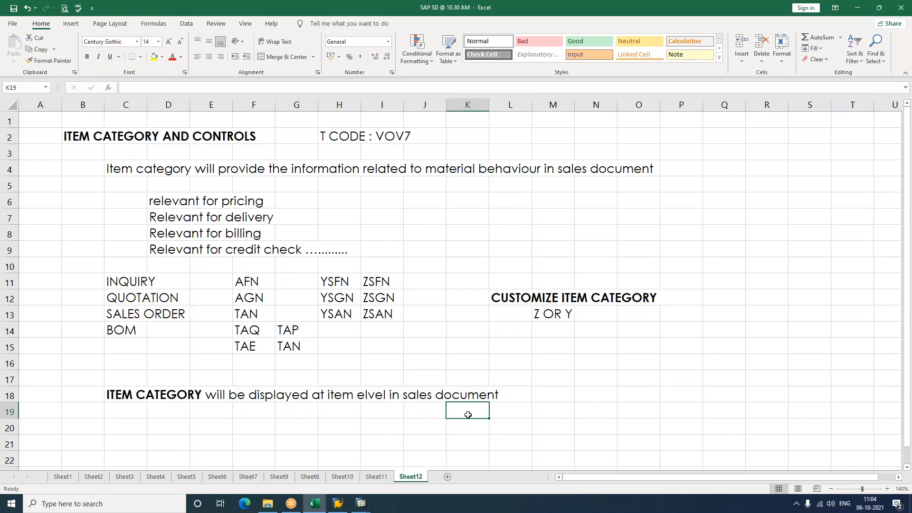
Switch to the SAP session with the open Samsung quotation and fill in the sold-to party's customer number.
{"action": "left_click", "coordinate": [361, 504]}
{"action": "left_click", "coordinate": [407, 452]}
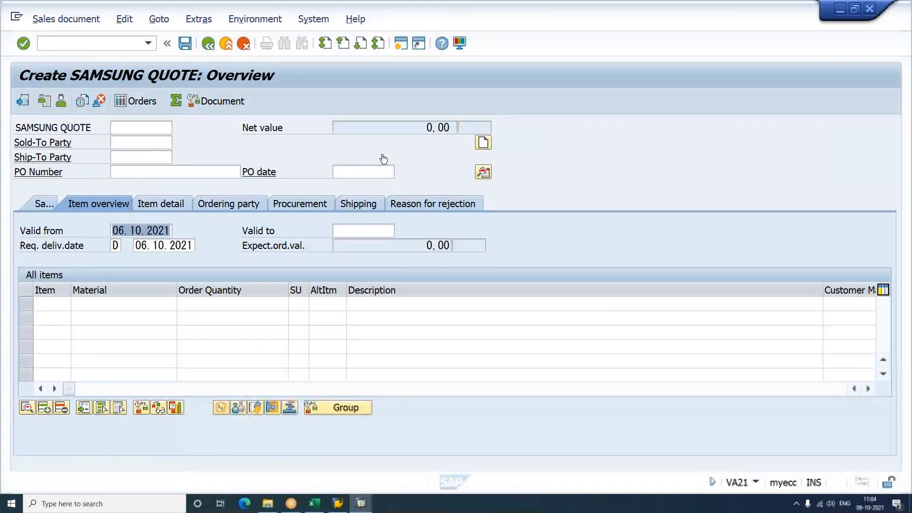
{"action": "key", "text": "space"}
{"action": "key", "text": "Return"}
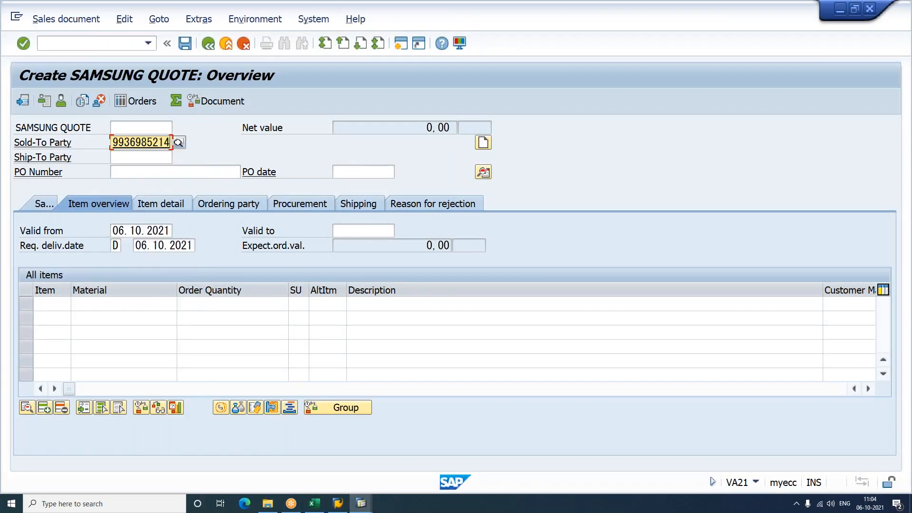
{"action": "key", "text": "Return"}
Add material HDTV with order quantity 12 to the quotation and open the item's data to check its item category.
{"action": "key", "text": "space"}
{"action": "key", "text": "Down"}
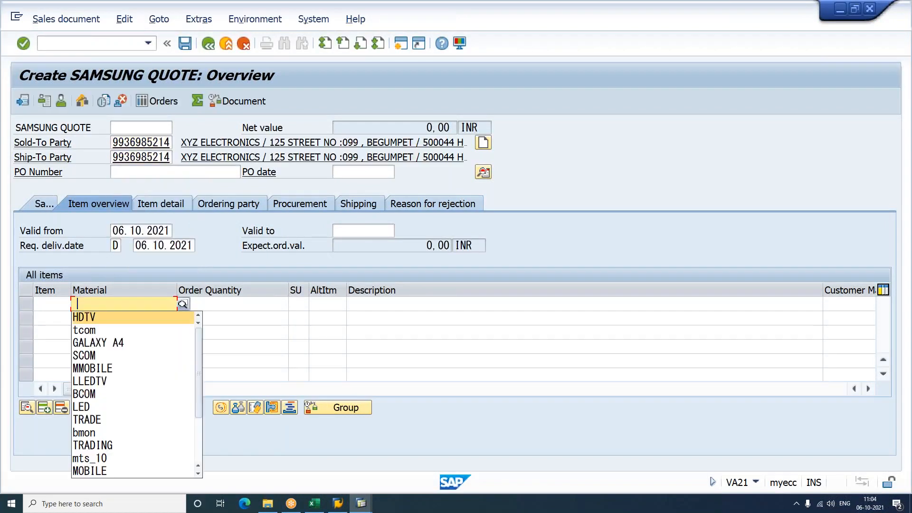
{"action": "key", "text": "Tab"}
{"action": "key", "text": "space"}
{"action": "key", "text": "Down"}
{"action": "key", "text": "Return"}
{"action": "key", "text": "Return"}
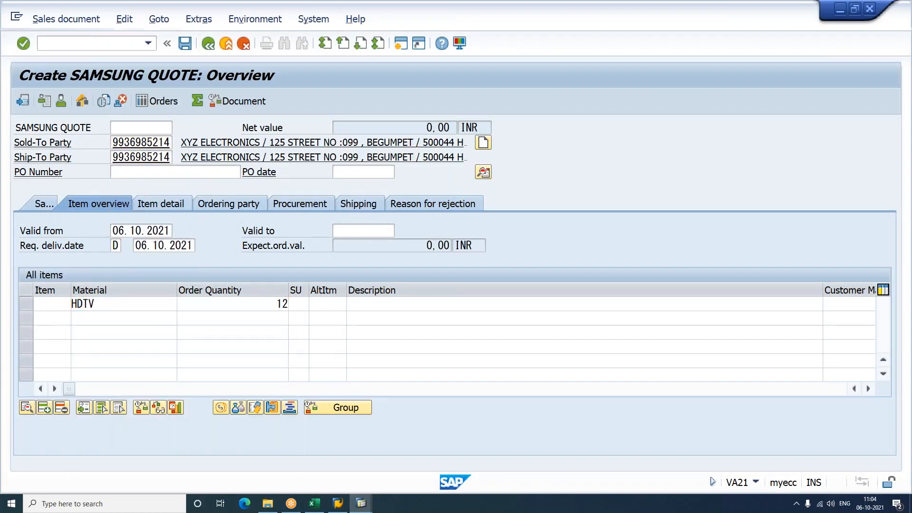
{"action": "double_click", "coordinate": [115, 304]}
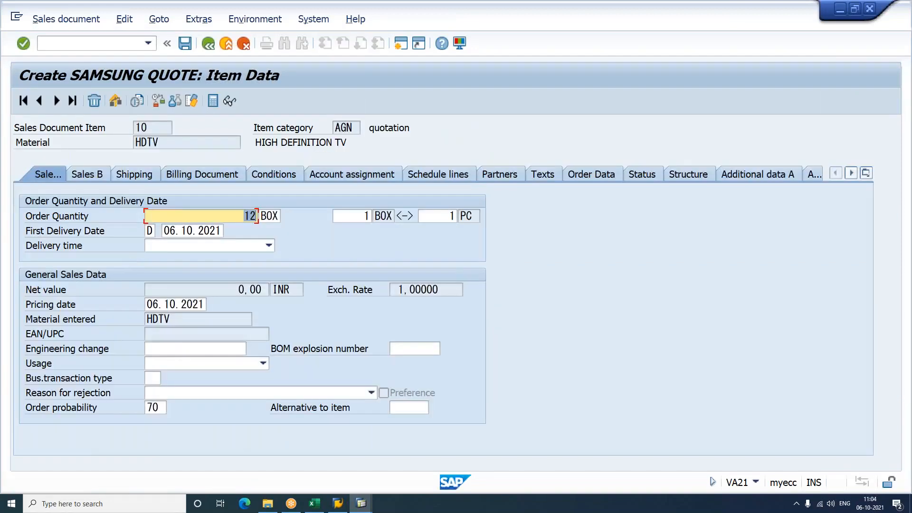
{"action": "left_click_drag", "start_coordinate": [356, 130], "coordinate": [331, 129]}
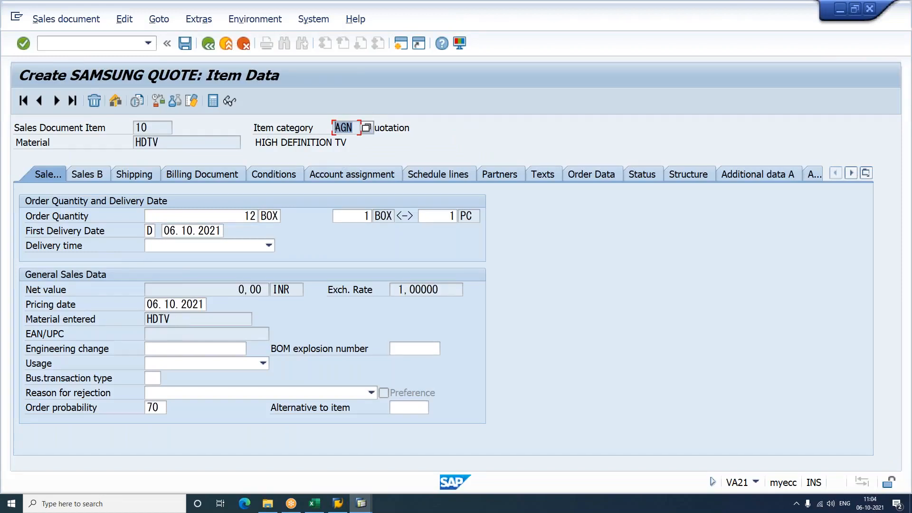
Start a sales order of type YAOR with transaction VA01 and fill in the sold-to party's customer number.
{"action": "left_click", "coordinate": [77, 43]}
{"action": "type", "text": "a01"}
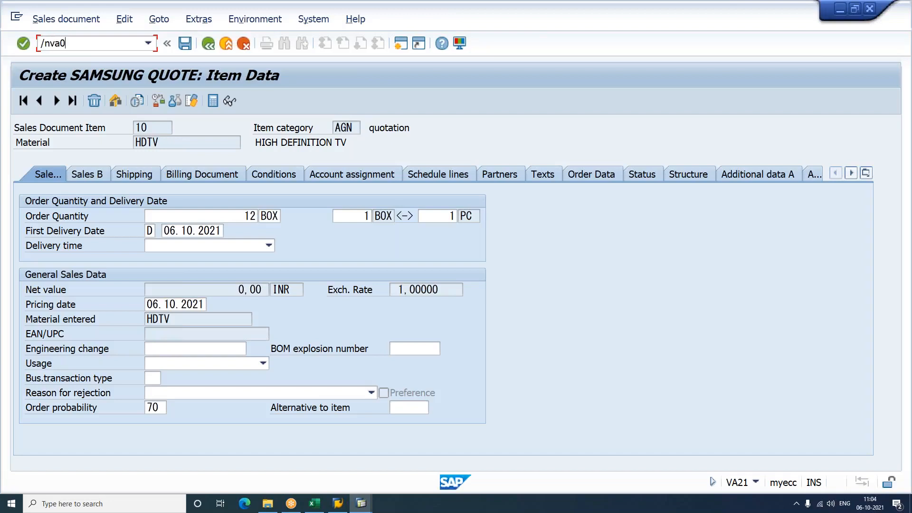
{"action": "key", "text": "Return"}
{"action": "key", "text": "Return"}
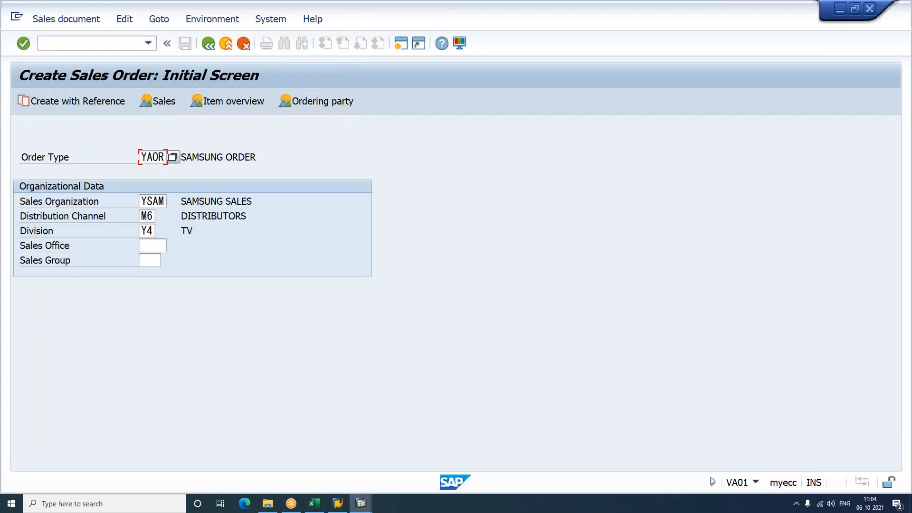
{"action": "key", "text": "Down"}
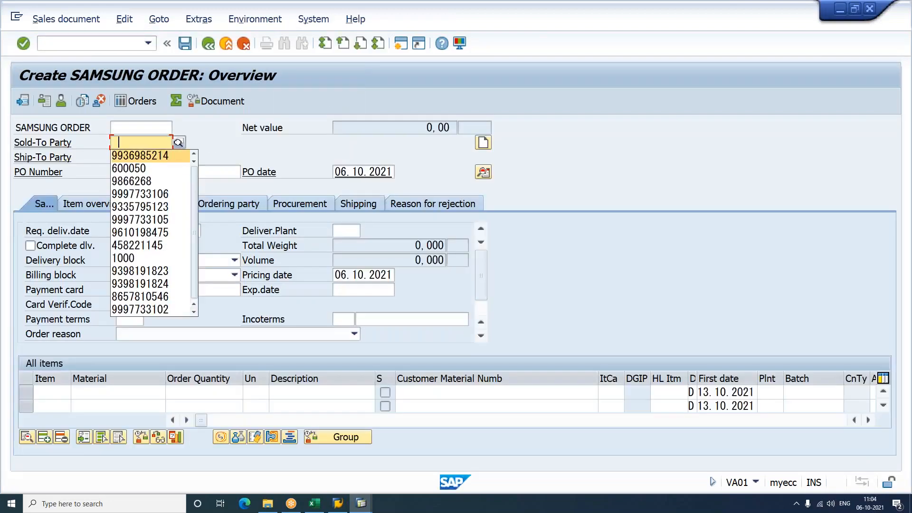
{"action": "key", "text": "Return"}
{"action": "key", "text": "Return"}
Add 12 of material HDTV to the order, continuing despite open quotations, and check the item category in the item's data.
{"action": "type", "text": "HDTV"}
{"action": "key", "text": "Tab"}
{"action": "type", "text": "12"}
{"action": "key", "text": "Return"}
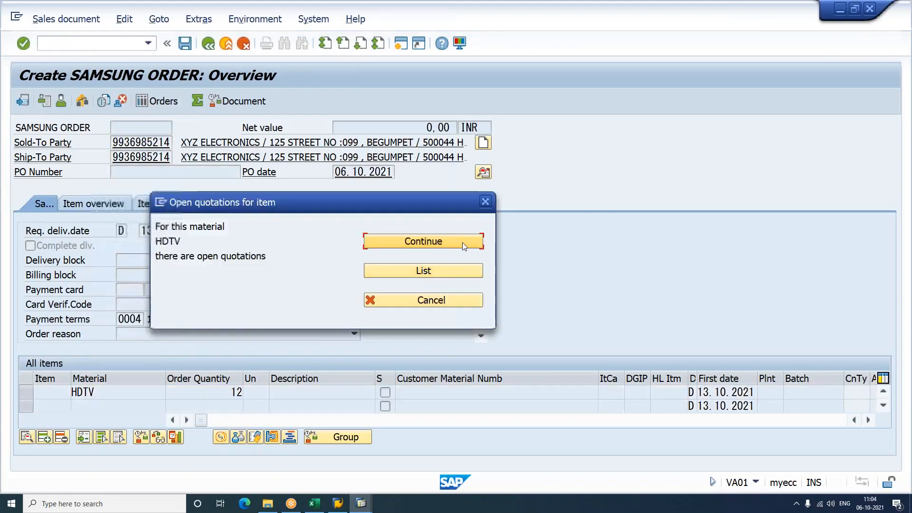
{"action": "left_click", "coordinate": [463, 243]}
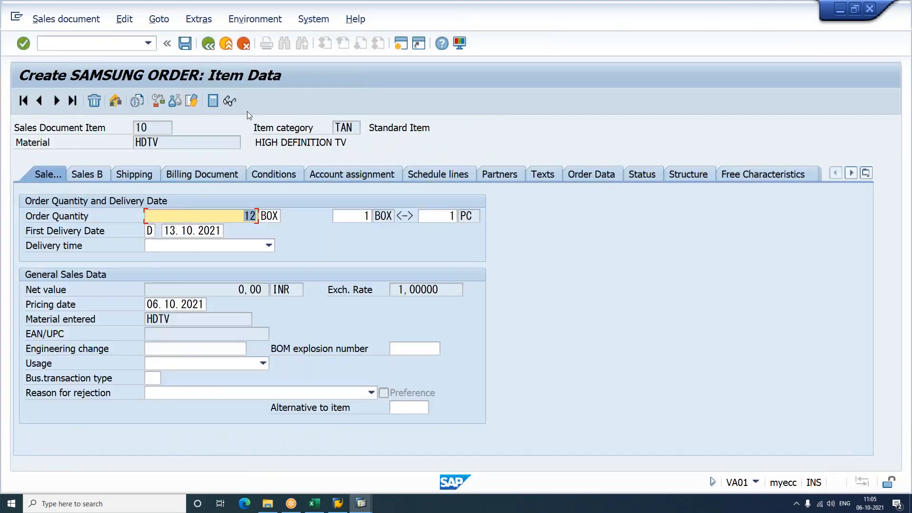
{"action": "left_click", "coordinate": [355, 129]}
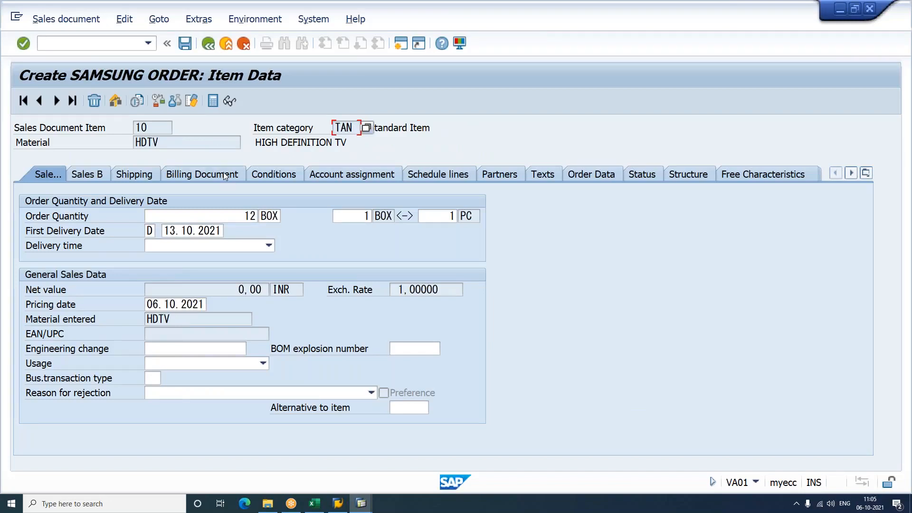
Start an inquiry of type yain with transaction VA11 and fill in the sold-to party's customer number.
{"action": "left_click", "coordinate": [119, 43]}
{"action": "type", "text": "/nva11"}
{"action": "key", "text": "Return"}
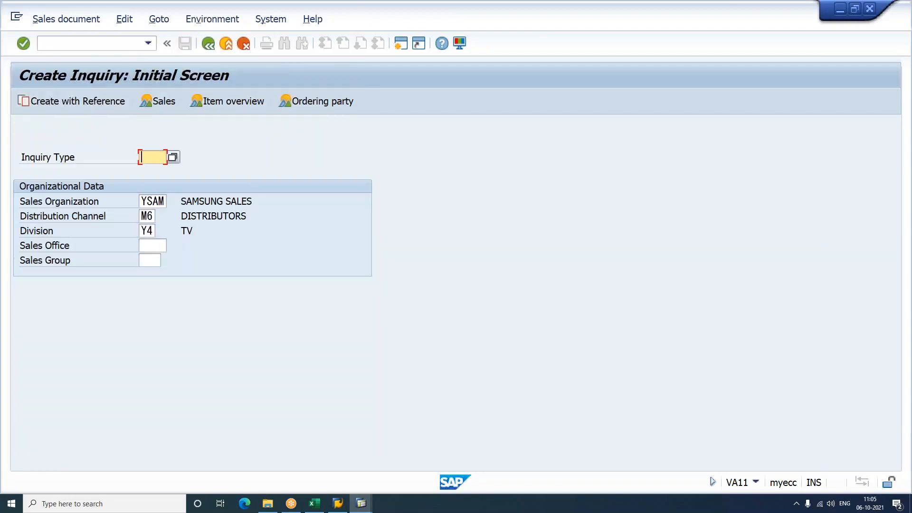
{"action": "type", "text": "yain"}
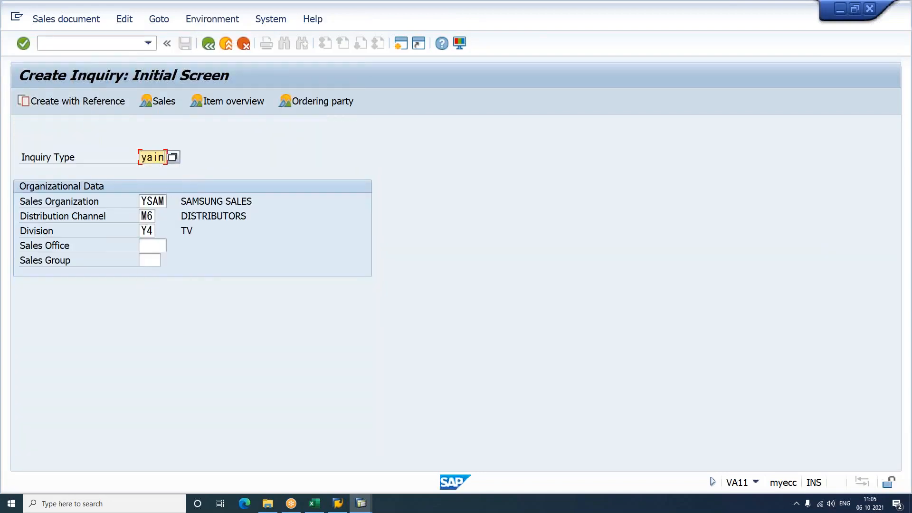
{"action": "key", "text": "Return"}
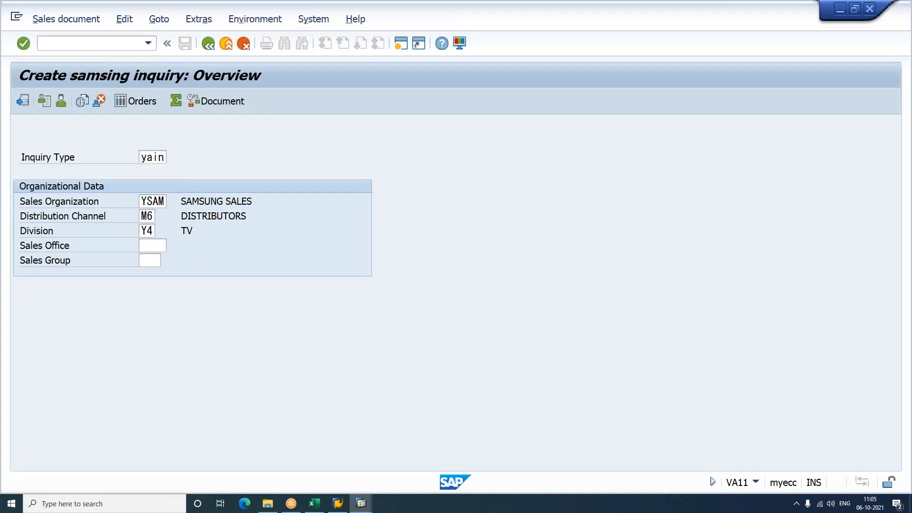
{"action": "key", "text": "Return"}
{"action": "key", "text": "Down"}
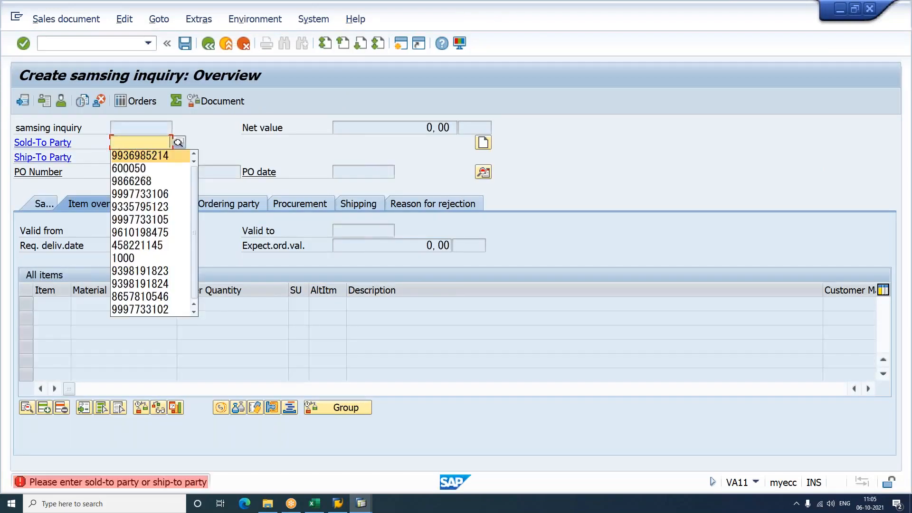
{"action": "key", "text": "Return"}
{"action": "key", "text": "Return"}
Add material HDTV with order quantity 12 to the inquiry and open the item's data to check its item category.
{"action": "key", "text": "space"}
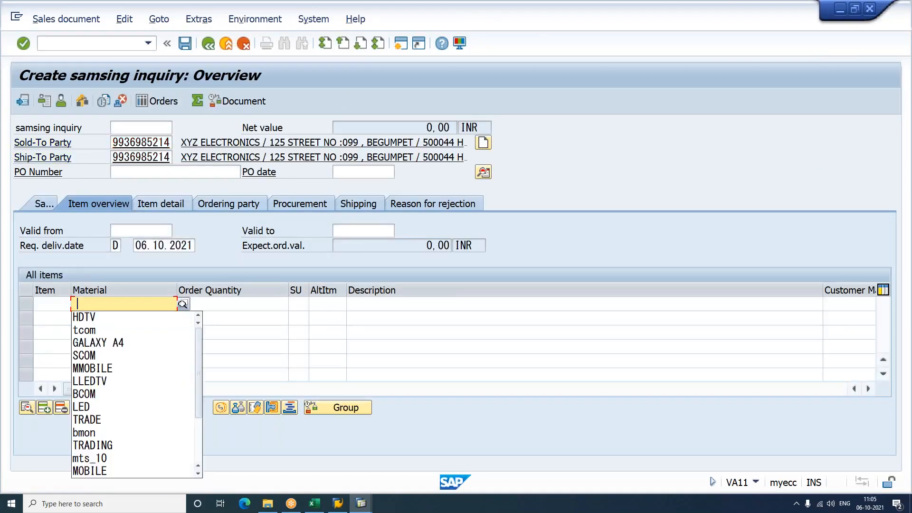
{"action": "key", "text": "Down"}
{"action": "key", "text": "Tab"}
{"action": "key", "text": "Down"}
{"action": "key", "text": "Return"}
{"action": "key", "text": "Return"}
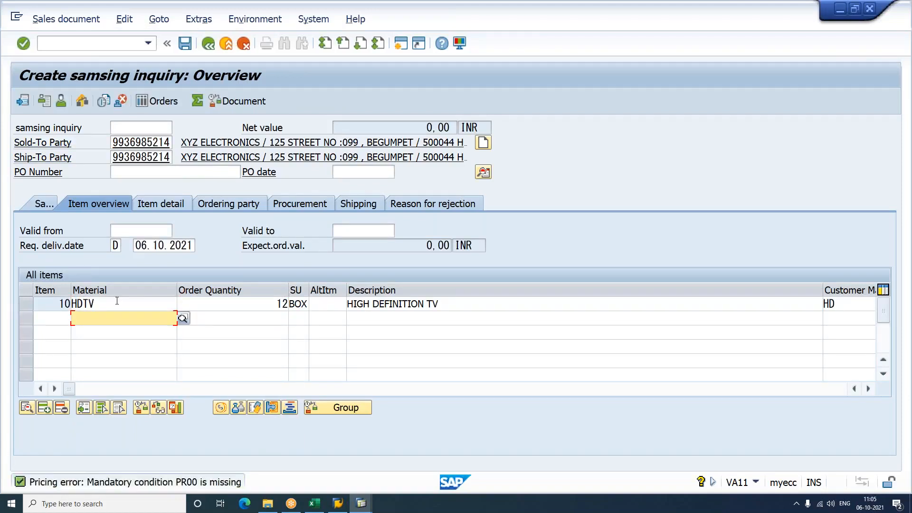
{"action": "double_click", "coordinate": [85, 304]}
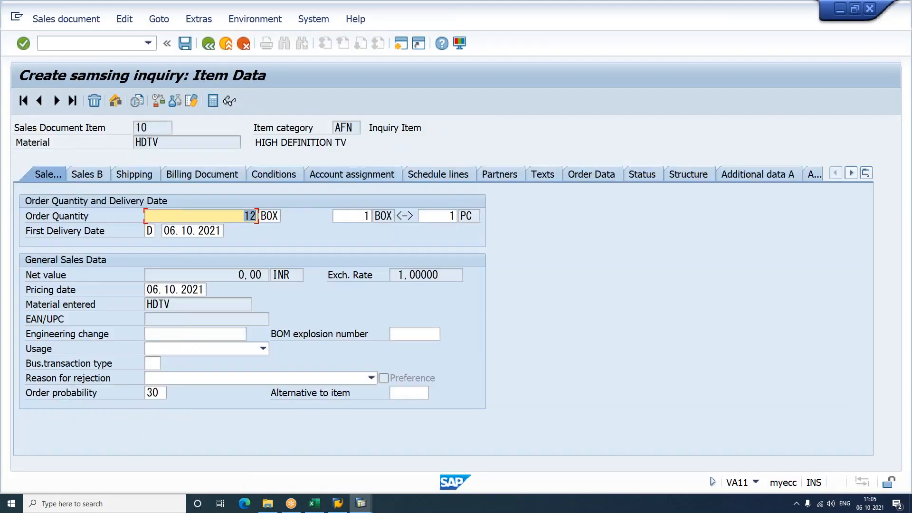
{"action": "left_click", "coordinate": [356, 131]}
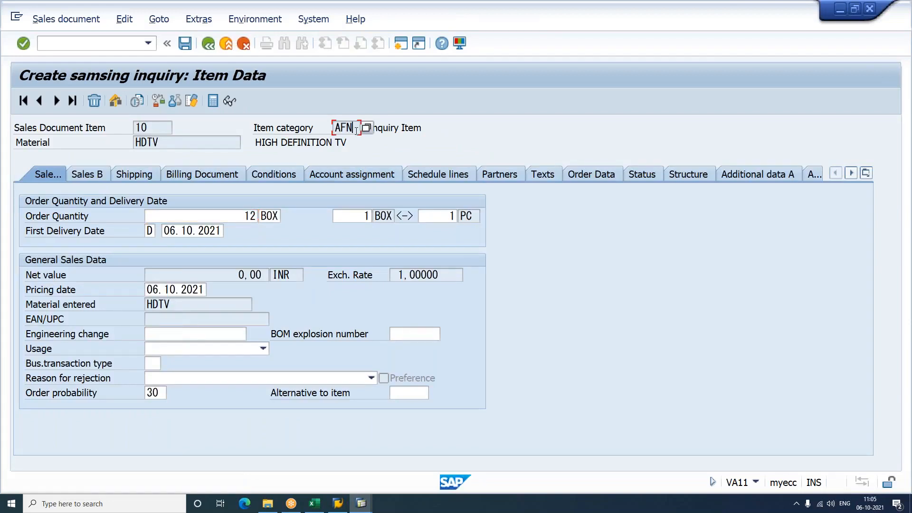
Switch to Excel and copy the red item category determination formula from row 82 of Sheet9 into cell C20 of Sheet12.
{"action": "left_click", "coordinate": [318, 506]}
{"action": "left_click", "coordinate": [279, 476]}
{"action": "left_click_drag", "start_coordinate": [167, 316], "coordinate": [733, 316]}
{"action": "key", "text": "ctrl+c"}
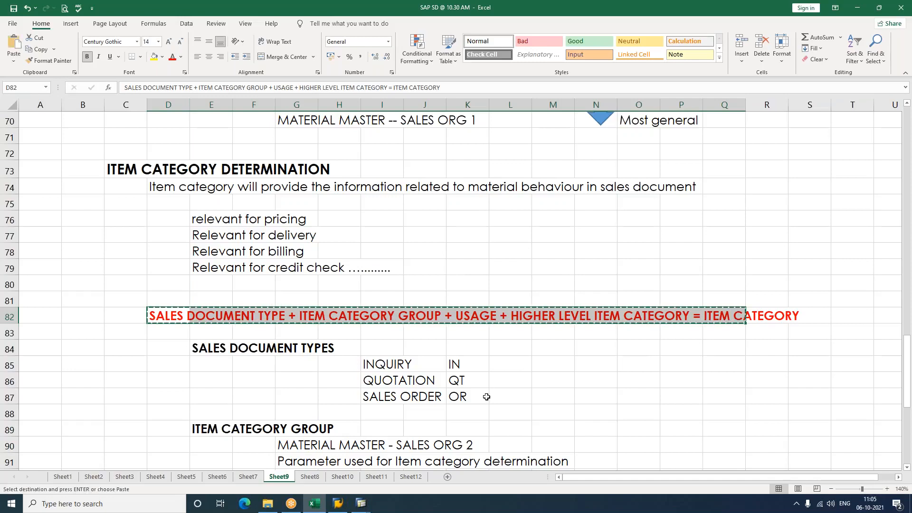
{"action": "left_click", "coordinate": [410, 477]}
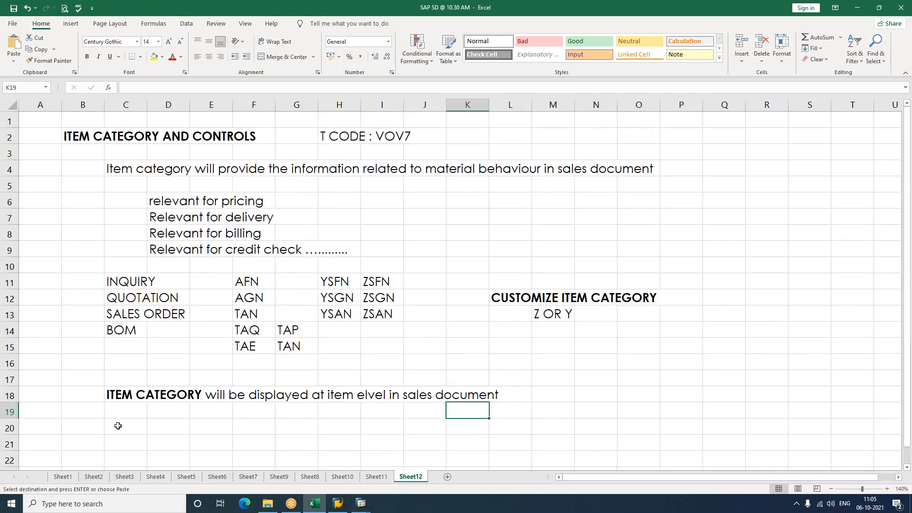
{"action": "left_click", "coordinate": [118, 425]}
{"action": "key", "text": "ctrl+v"}
{"action": "left_click", "coordinate": [453, 347]}
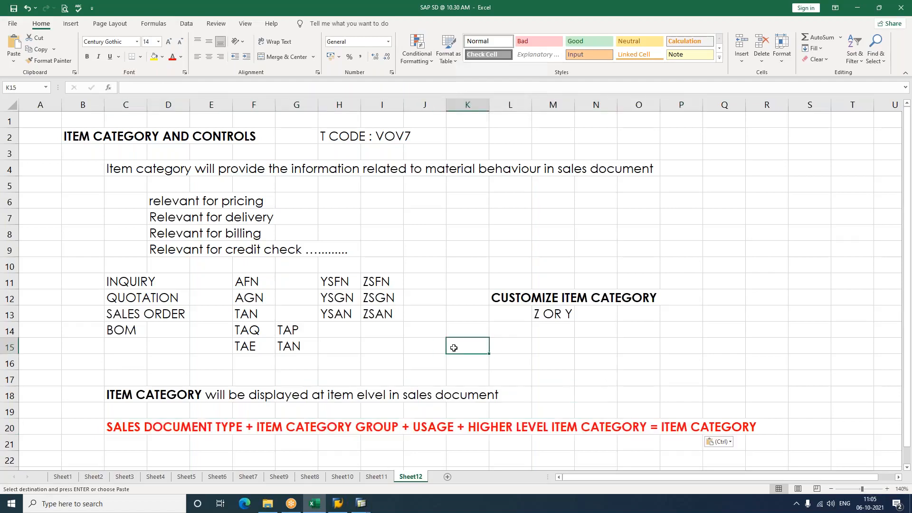
Enter the label INQUIRY in capitals in cell D22, below the determination formula.
{"action": "scroll", "coordinate": [451, 347], "scroll_direction": "down", "scroll_amount": 4}
{"action": "left_click", "coordinate": [134, 261]}
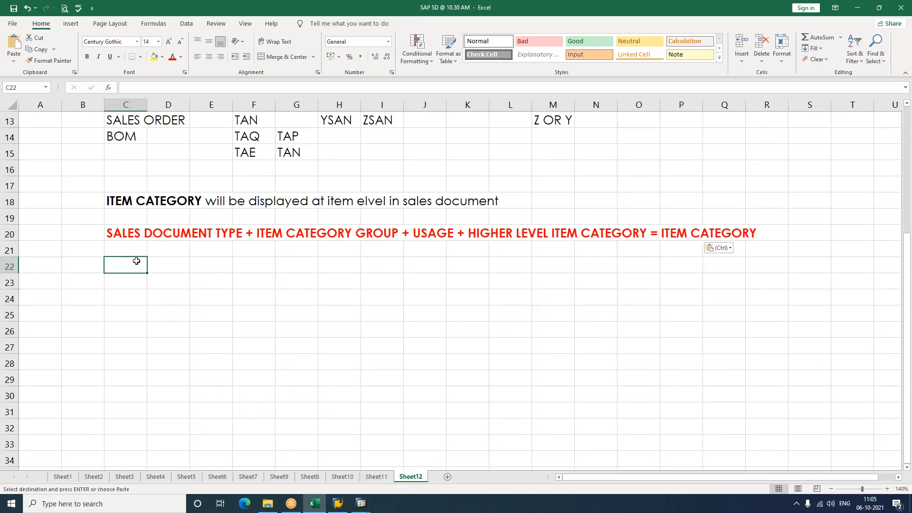
{"action": "left_click", "coordinate": [168, 265]}
{"action": "type", "text": "inquiry"}
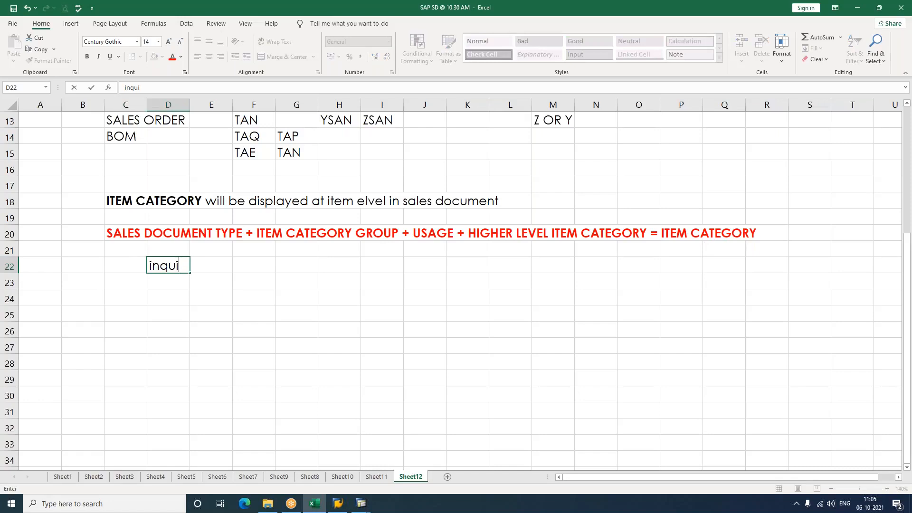
{"action": "key", "text": "BackSpace"}
{"action": "key", "text": "BackSpace"}
{"action": "key", "text": "BackSpace"}
{"action": "key", "text": "BackSpace"}
{"action": "key", "text": "BackSpace"}
{"action": "key", "text": "BackSpace"}
{"action": "key", "text": "BackSpace"}
{"action": "type", "text": "INQUIRY"}
{"action": "key", "text": "Tab"}
Enter the inquiry's determination example "IN + NORM + BLANK + BLANK = AFN" in cell G22.
{"action": "left_click", "coordinate": [296, 265]}
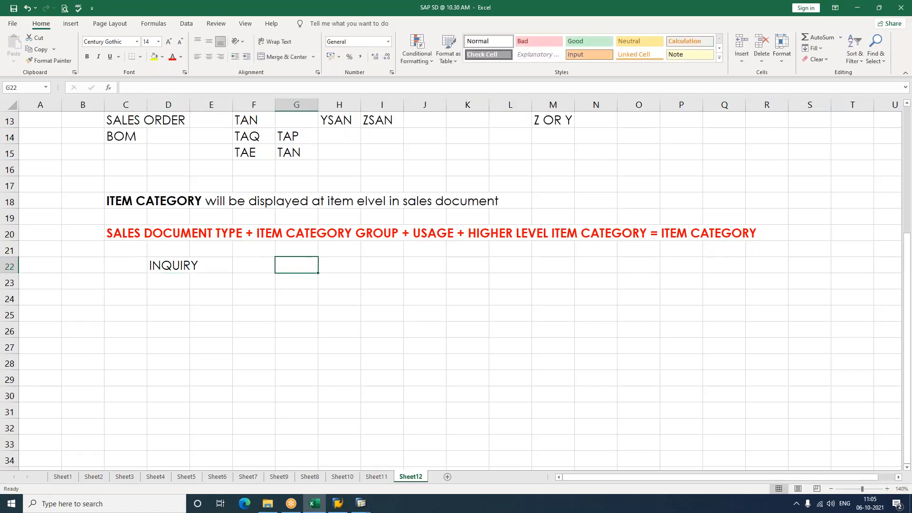
{"action": "type", "text": "IN + N"}
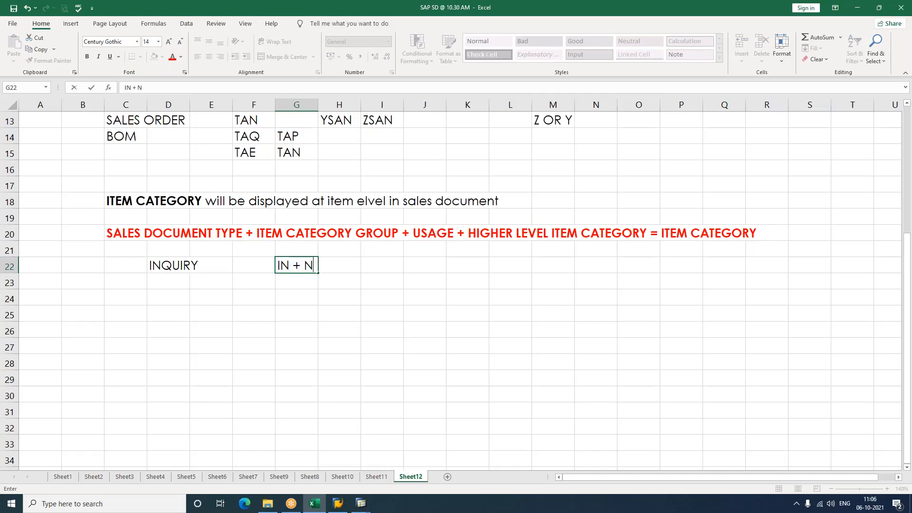
{"action": "type", "text": "ORM + BL"}
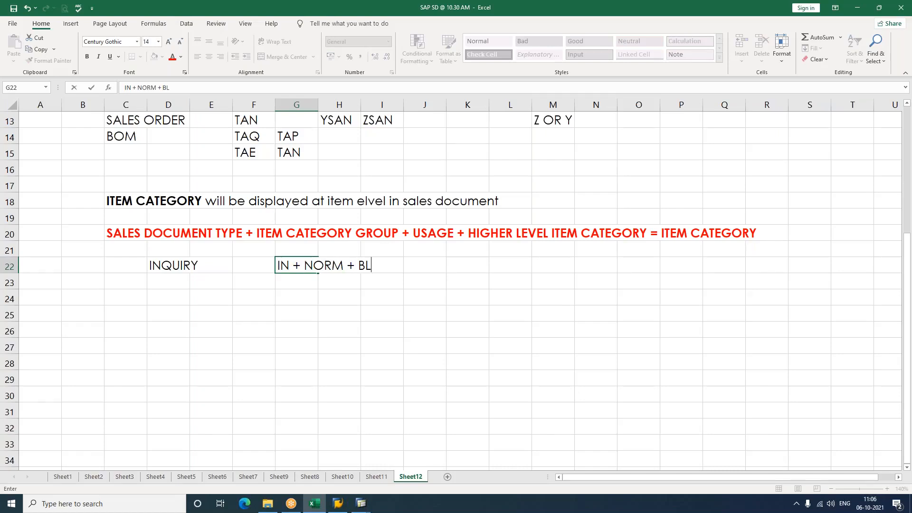
{"action": "type", "text": "ANK + BLANK"}
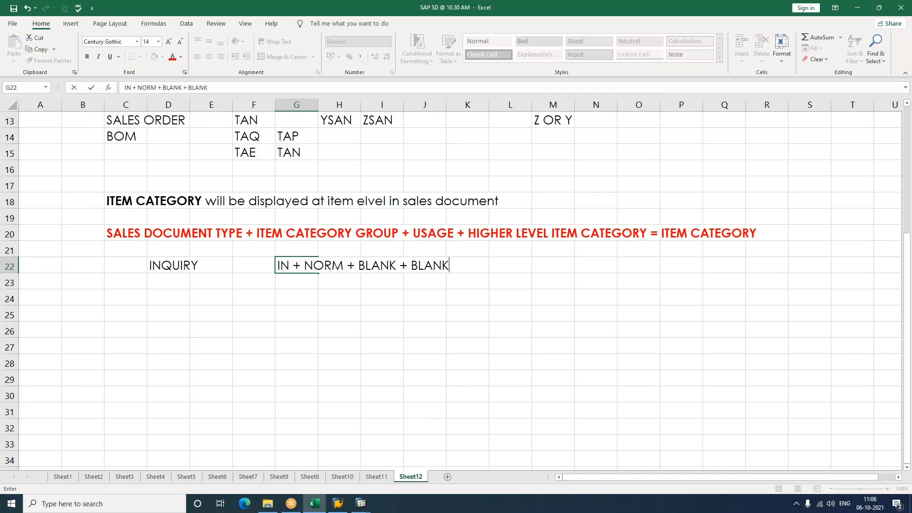
{"action": "type", "text": " = AFN"}
{"action": "key", "text": "Return"}
Enter QUOTATION in D23 and its determination example "QT + NORM + BLANK + BLANK = AGN" in G23.
{"action": "type", "text": "QUOTATION"}
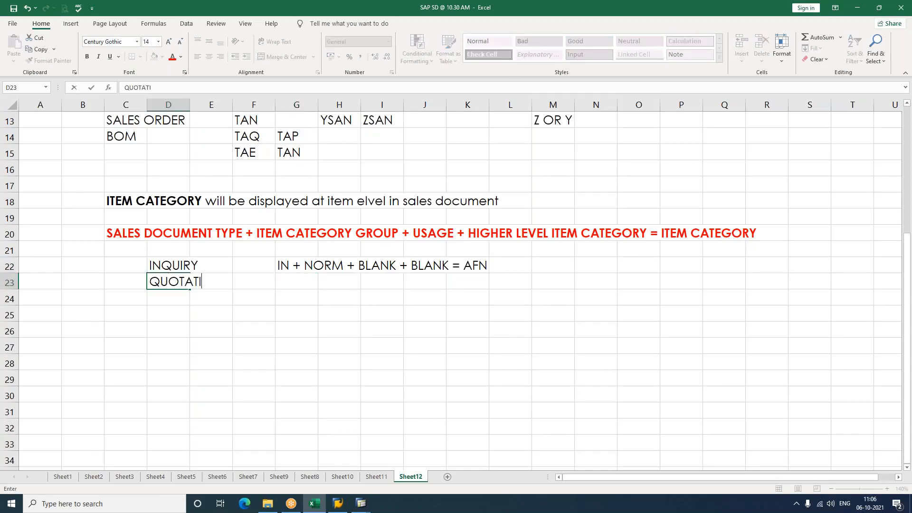
{"action": "key", "text": "Tab"}
{"action": "key", "text": "Tab"}
{"action": "key", "text": "Tab"}
{"action": "type", "text": "Q"}
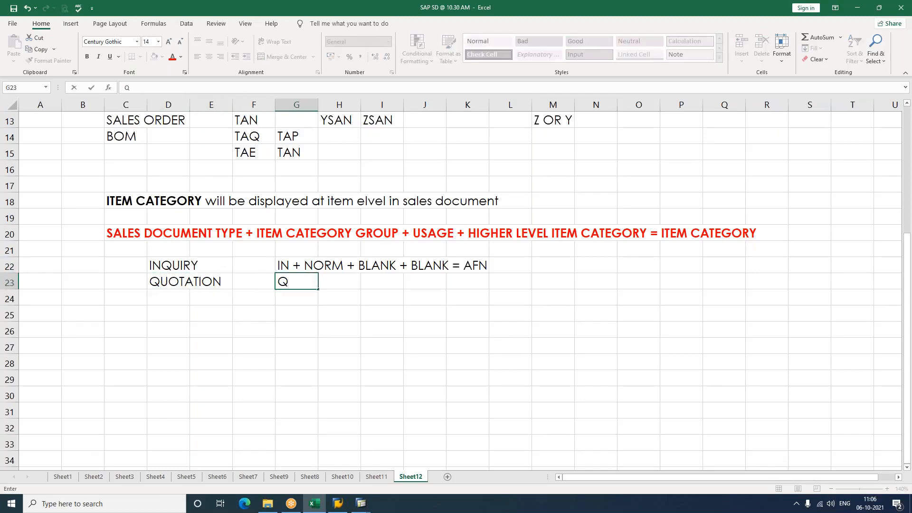
{"action": "type", "text": "T + NORM + BLANK "}
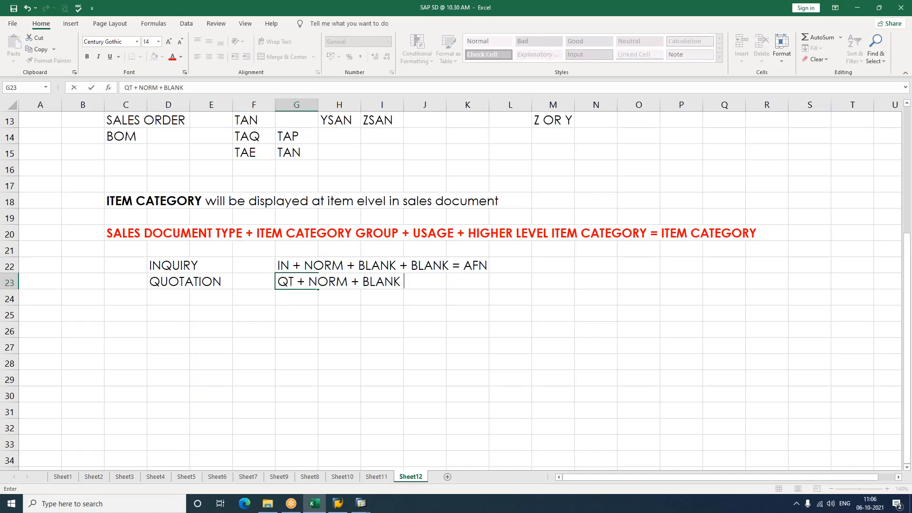
{"action": "type", "text": "+ BLANK = AGN"}
{"action": "key", "text": "Return"}
Enter SALES ORDER in D24 and its determination example "OR + NORM + BLANK + BLANK = TAN" in G24.
{"action": "type", "text": "S"}
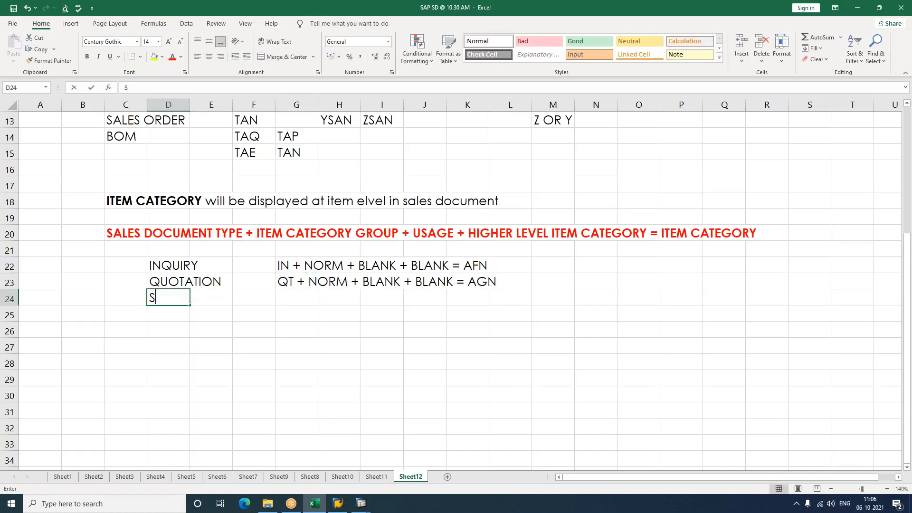
{"action": "type", "text": "ALES ORDER"}
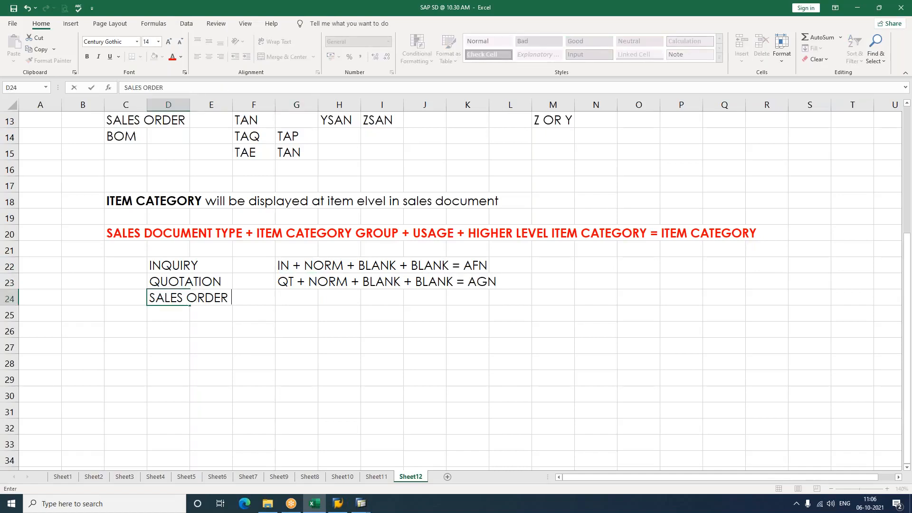
{"action": "key", "text": "Tab"}
{"action": "key", "text": "Tab"}
{"action": "key", "text": "Tab"}
{"action": "type", "text": "OR + "}
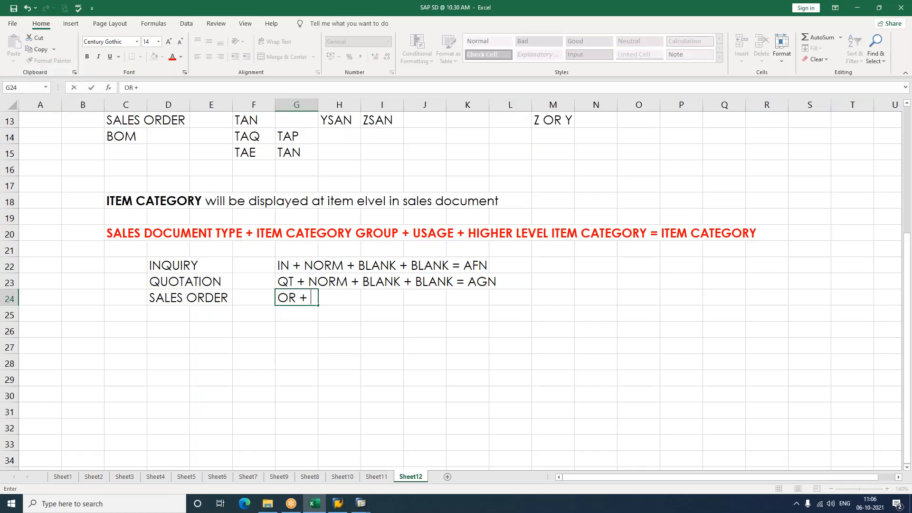
{"action": "type", "text": "NORM + BL"}
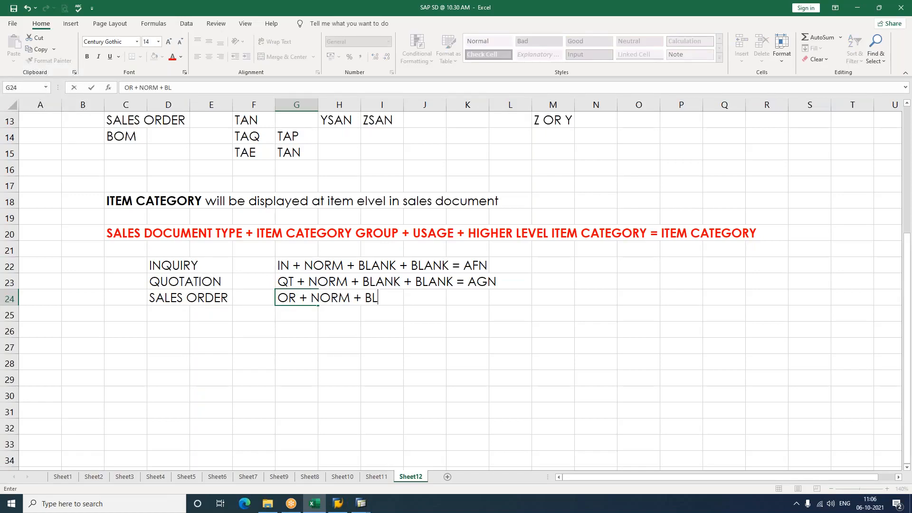
{"action": "type", "text": "ANK + BLANK"}
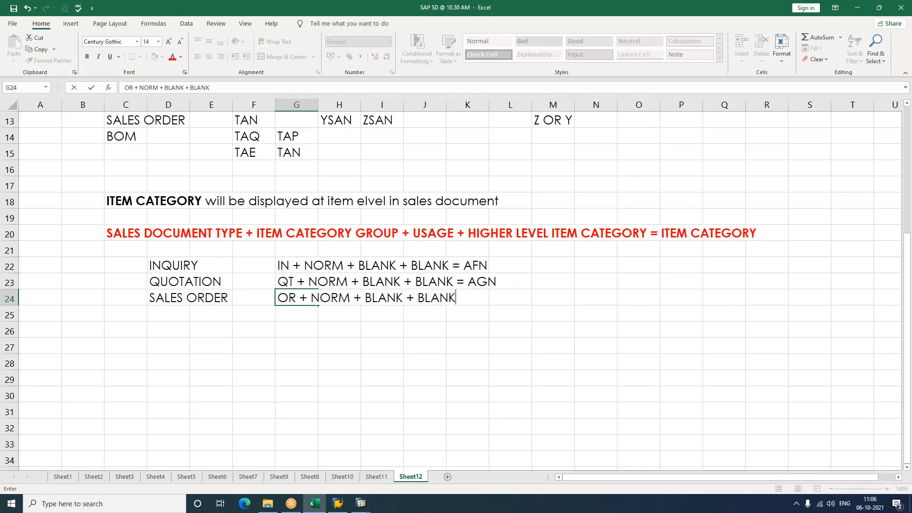
{"action": "type", "text": " = TAN"}
{"action": "key", "text": "Return"}
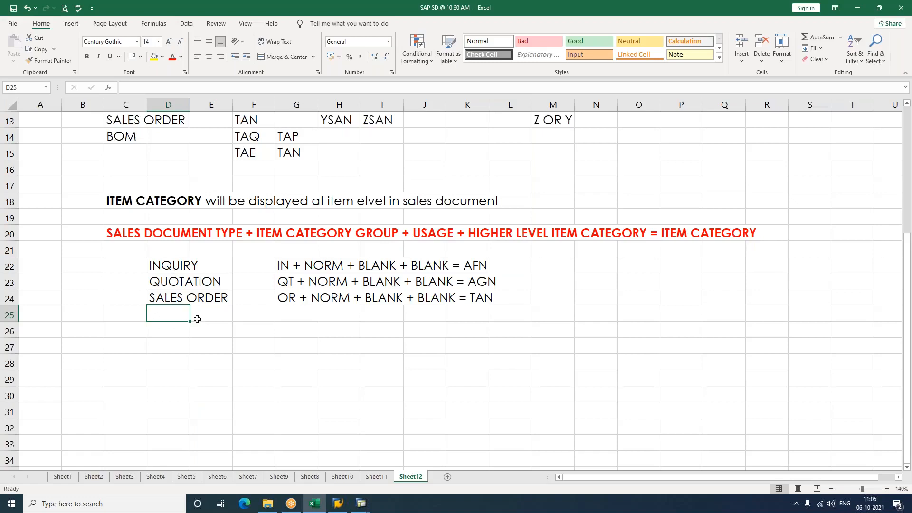
Switch to SAP and open the Customizing Implementation Guide through transaction SPRO.
{"action": "mouse_move", "coordinate": [361, 503]}
{"action": "left_click", "coordinate": [393, 463]}
{"action": "left_click", "coordinate": [72, 43]}
{"action": "type", "text": "/NSPRO"}
{"action": "key", "text": "Return"}
{"action": "left_click", "coordinate": [85, 102]}
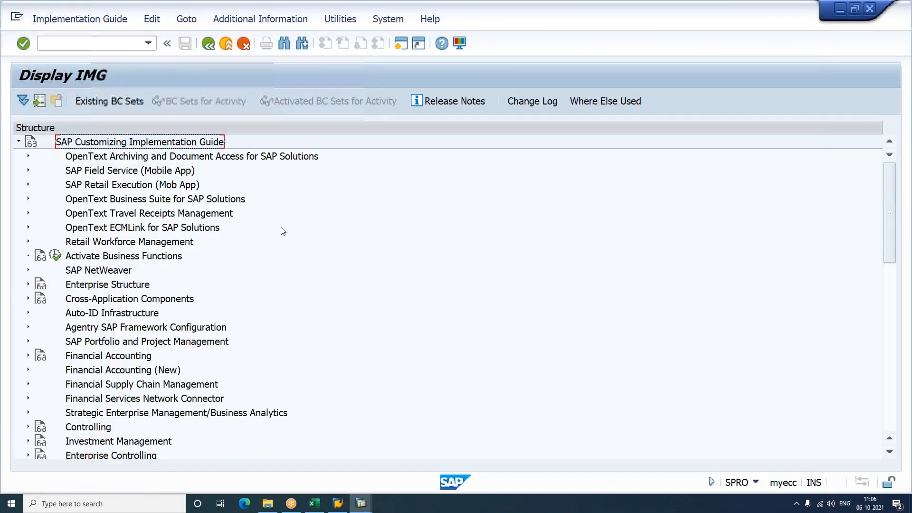
Expand Sales and Distribution, Sales and Sales Documents in the implementation guide structure.
{"action": "scroll", "coordinate": [283, 231], "scroll_direction": "down", "scroll_amount": 5}
{"action": "left_click", "coordinate": [104, 342]}
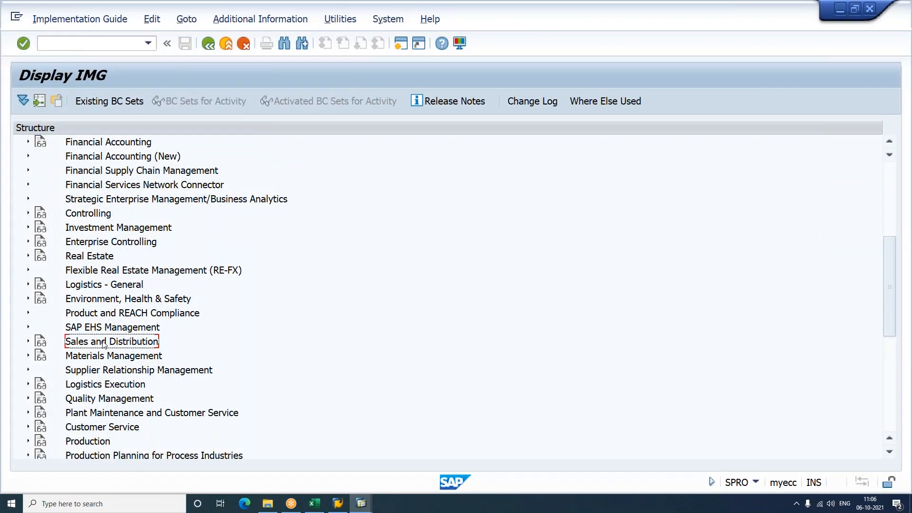
{"action": "left_click", "coordinate": [28, 342]}
{"action": "left_click", "coordinate": [90, 187]}
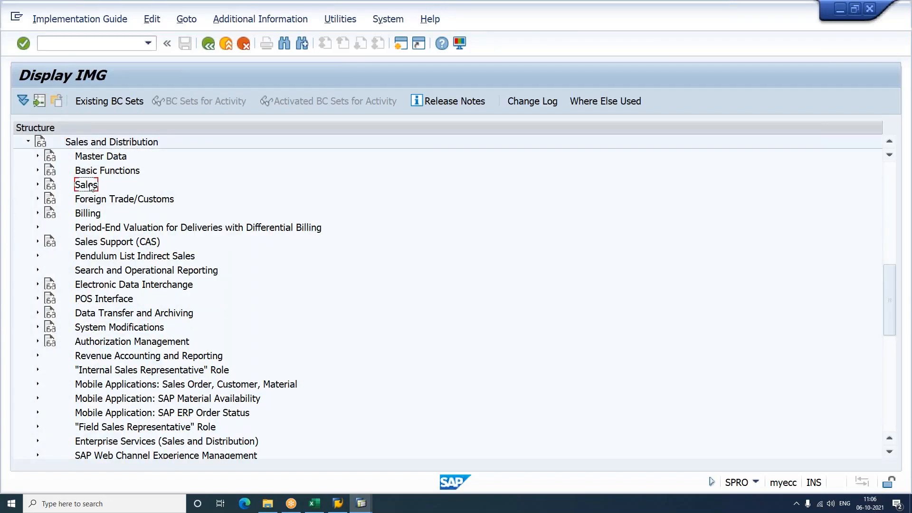
{"action": "left_click", "coordinate": [37, 185]}
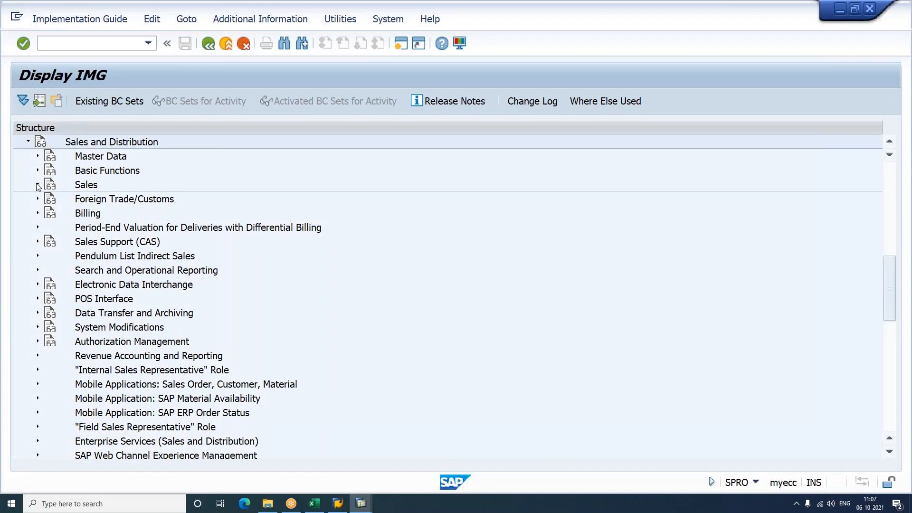
{"action": "left_click", "coordinate": [148, 204]}
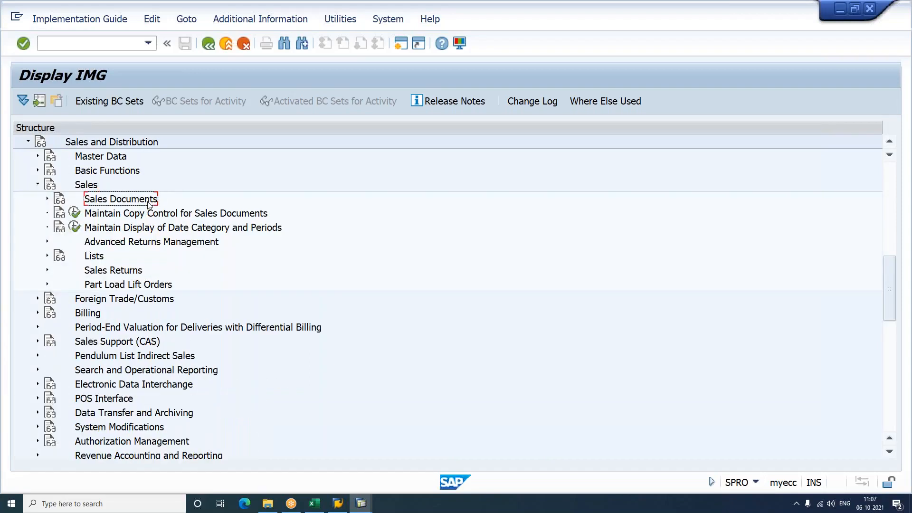
{"action": "left_click", "coordinate": [47, 199]}
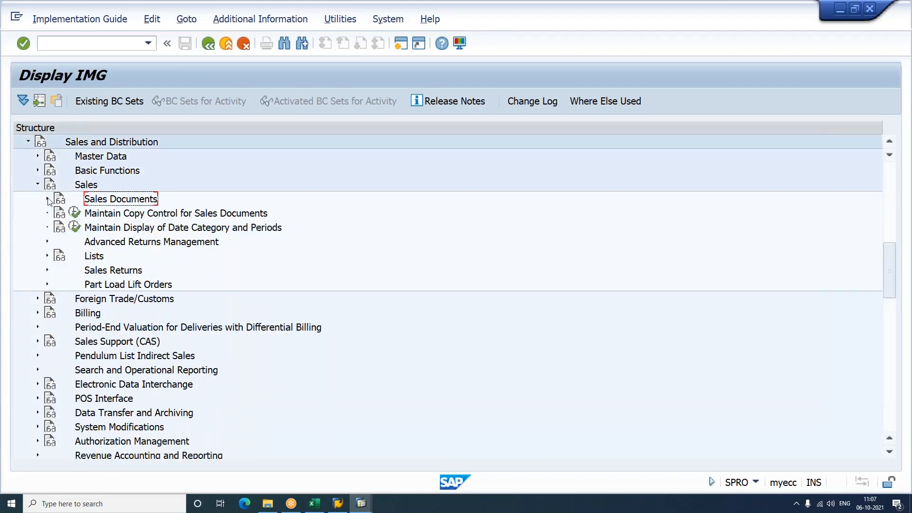
Expand Sales Document Item and open the Define Item Categories activity.
{"action": "left_click", "coordinate": [122, 229]}
{"action": "left_click", "coordinate": [57, 230]}
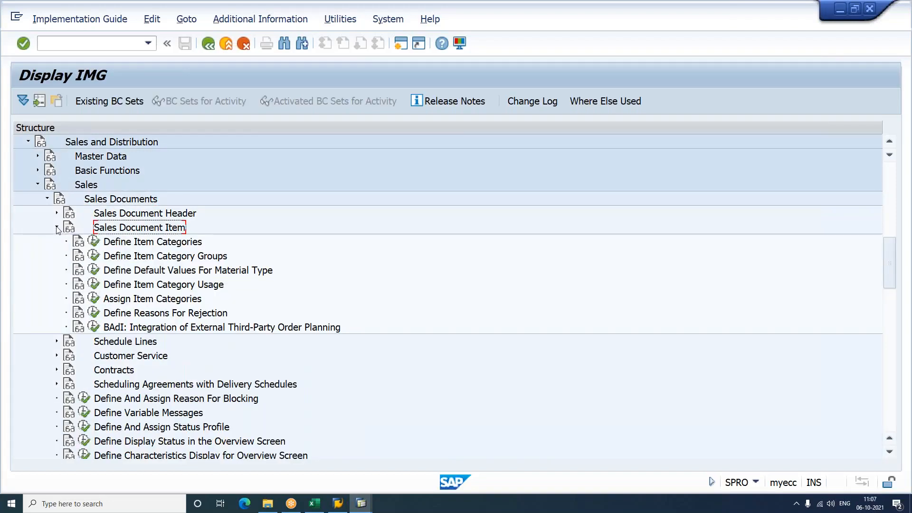
{"action": "key", "text": "Down"}
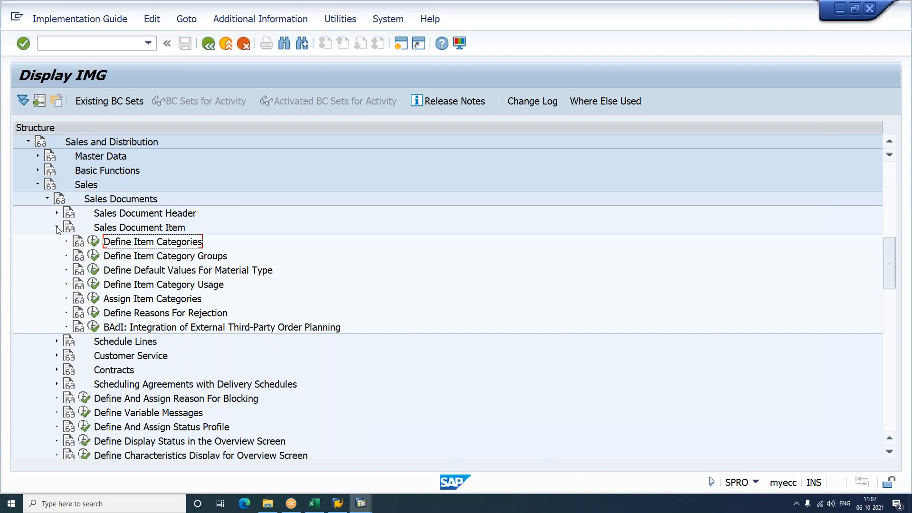
{"action": "left_click", "coordinate": [93, 242]}
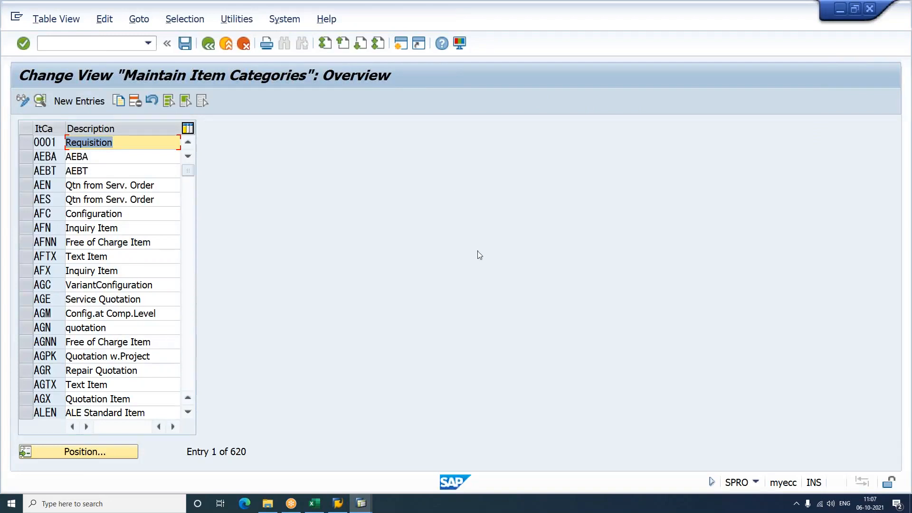
{"action": "left_click", "coordinate": [744, 46]}
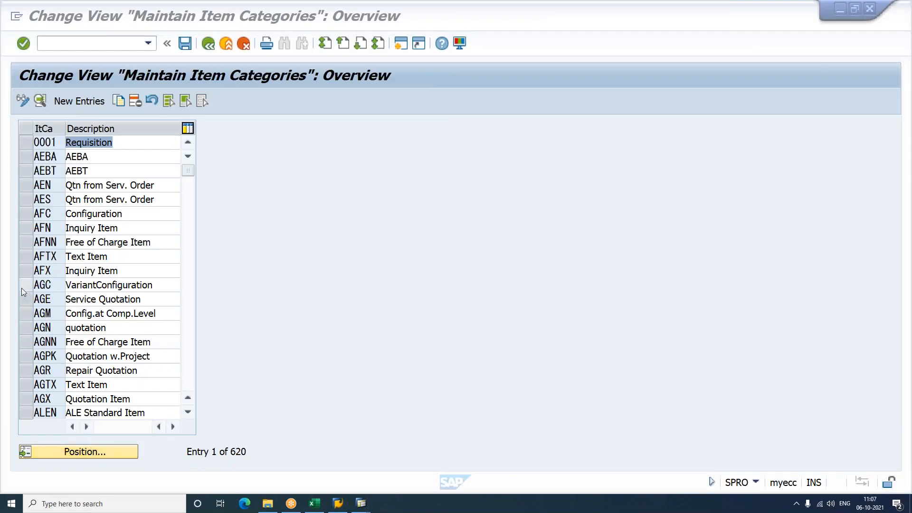
Copy item category AFN as YSFN, keeping the description Inquiry Item and accepting it as relevant for copying control.
{"action": "left_click", "coordinate": [26, 230]}
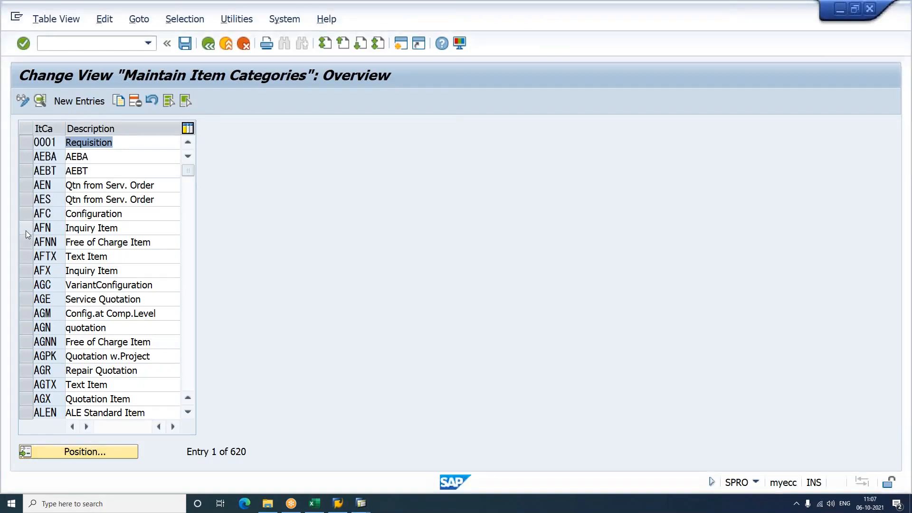
{"action": "left_click", "coordinate": [25, 230]}
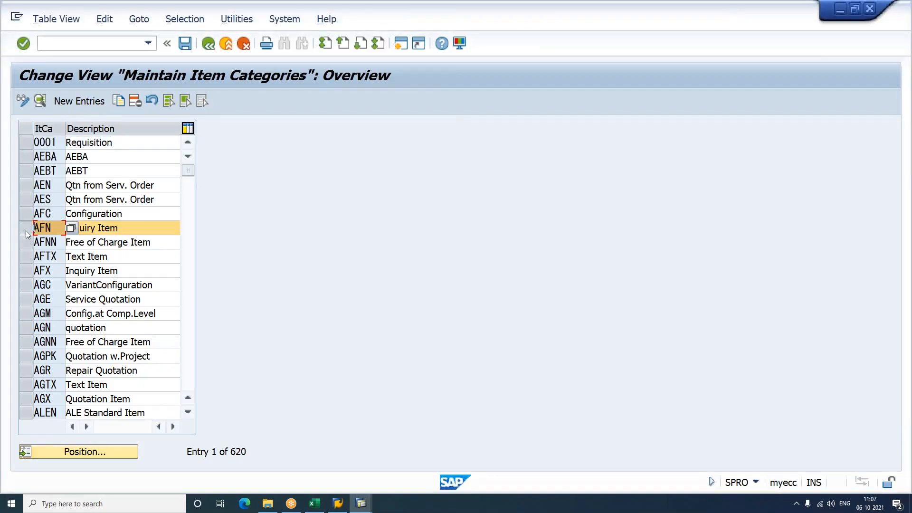
{"action": "left_click", "coordinate": [119, 101]}
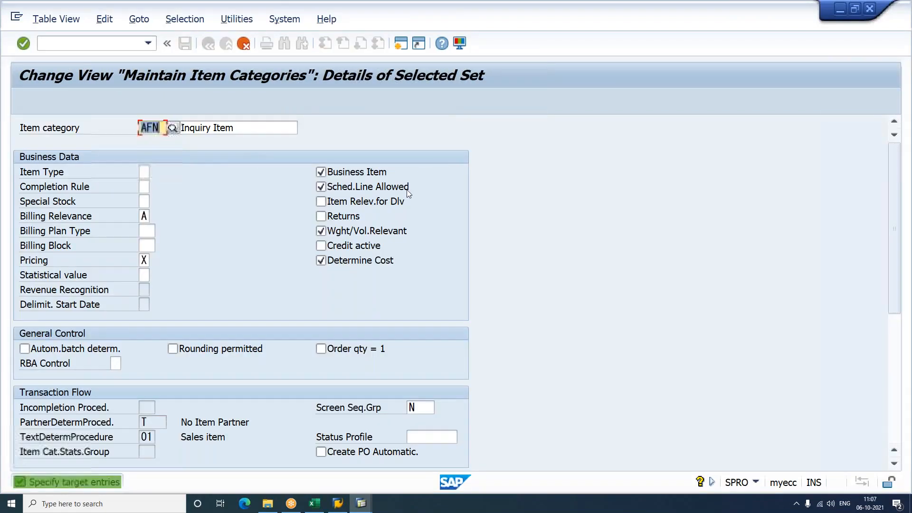
{"action": "type", "text": "YS"}
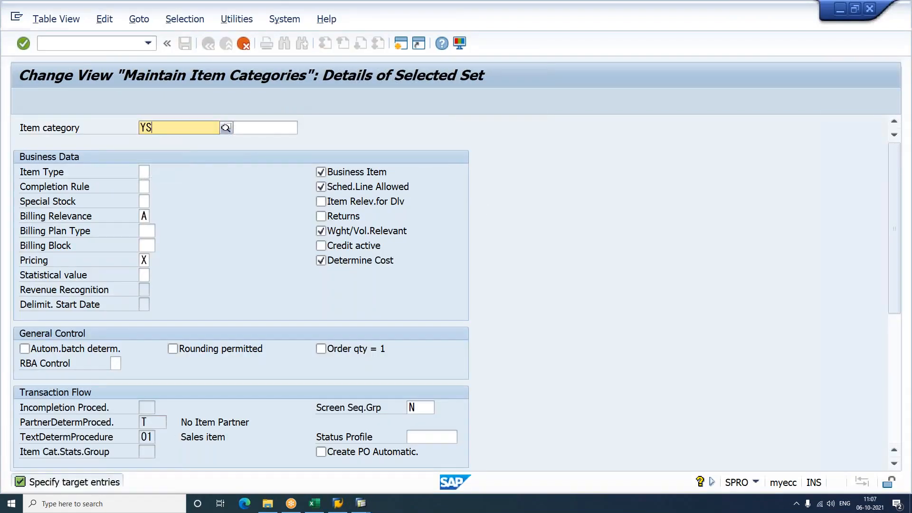
{"action": "type", "text": "FN"}
{"action": "key", "text": "Tab"}
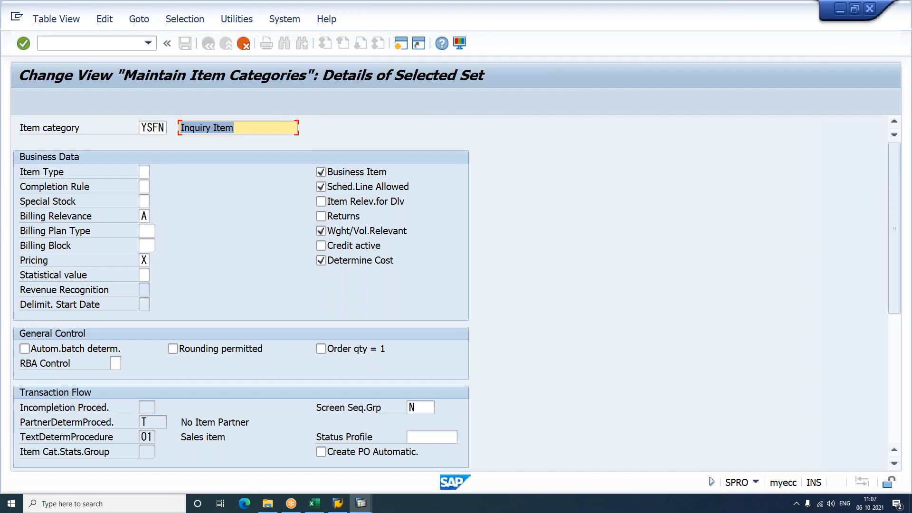
{"action": "key", "text": "Return"}
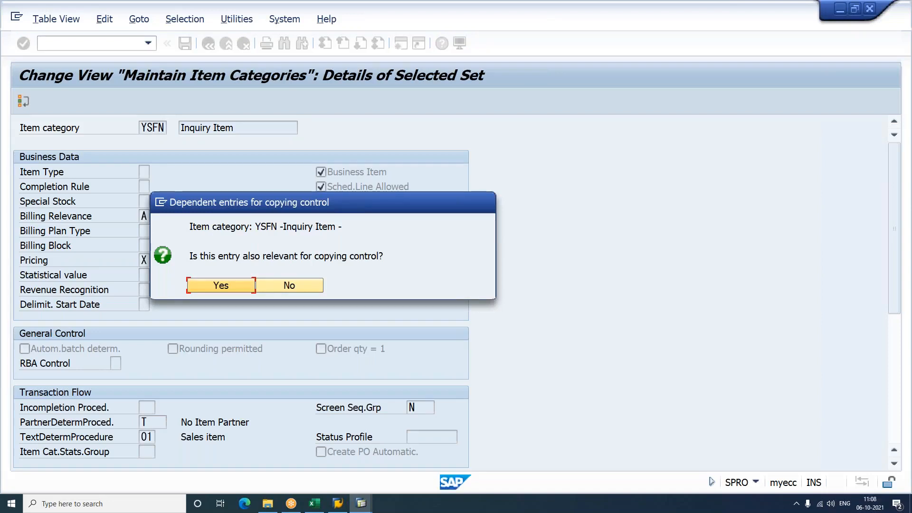
{"action": "key", "text": "Return"}
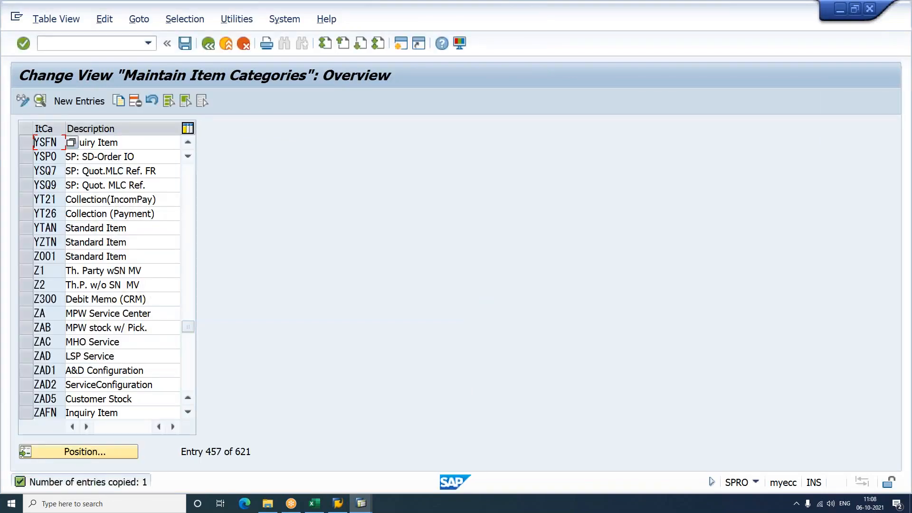
Save the copied inquiry item category in a new customizing request described as ITEM CATEGORY and dismiss the transport key list.
{"action": "key", "text": "ctrl+s"}
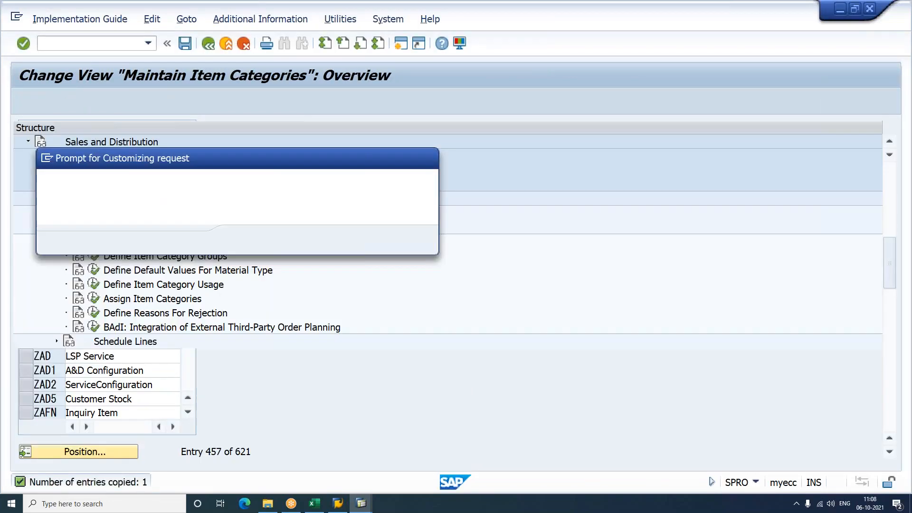
{"action": "key", "text": "Return"}
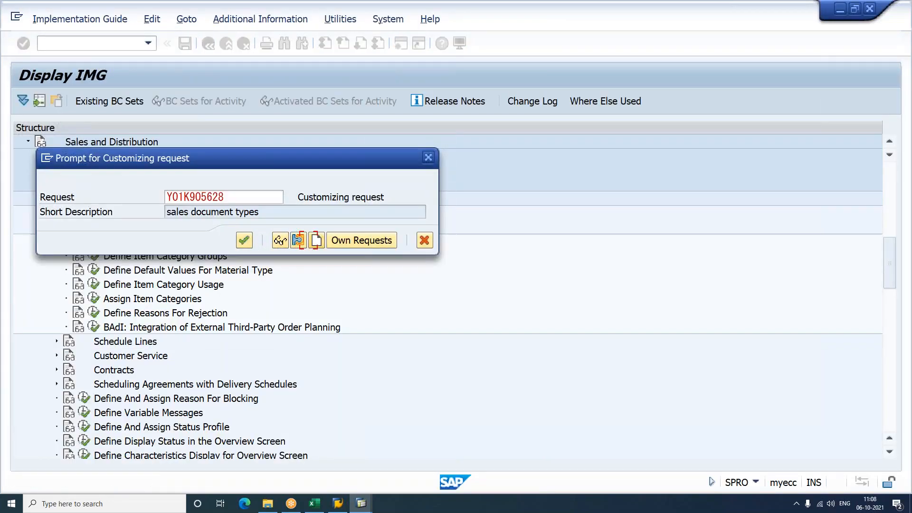
{"action": "type", "text": "I"}
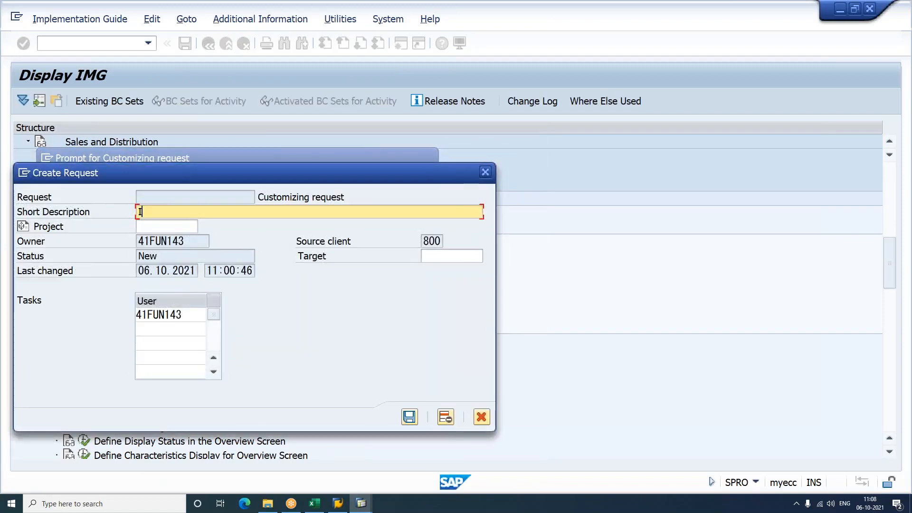
{"action": "type", "text": "TEM CATEGORY"}
{"action": "key", "text": "Return"}
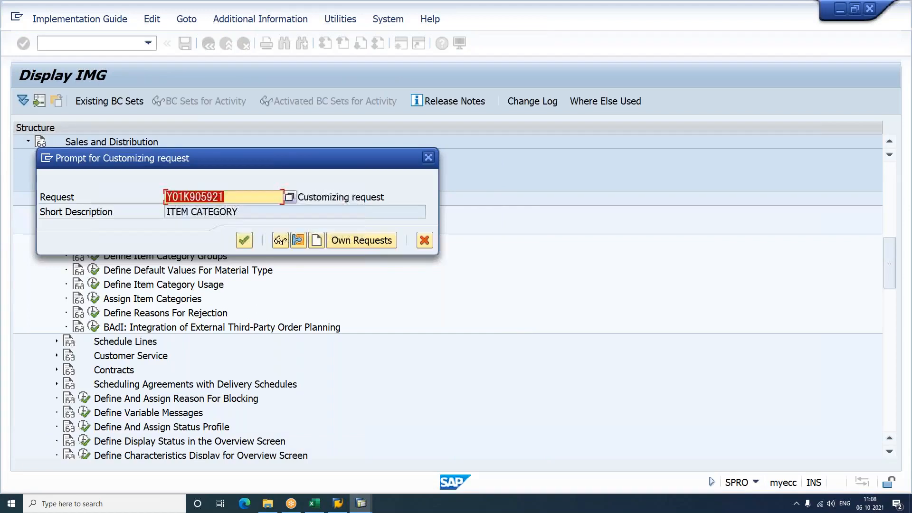
{"action": "key", "text": "Return"}
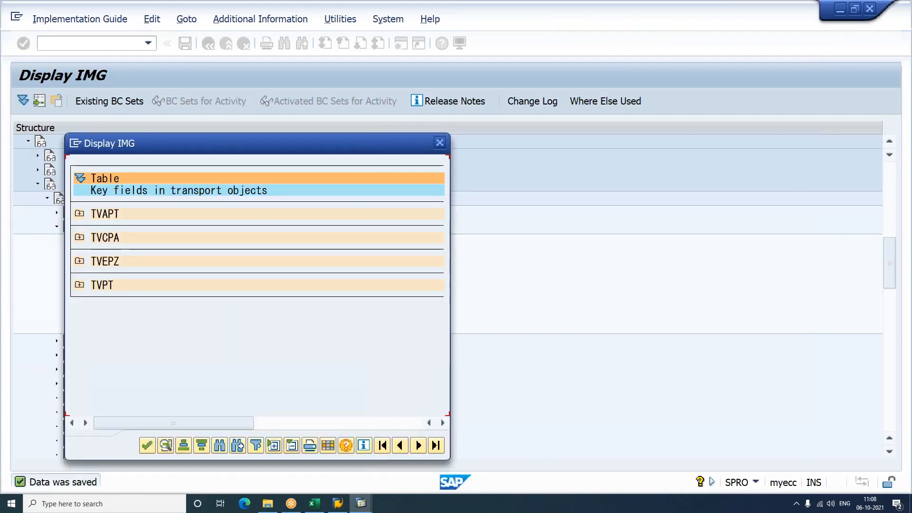
{"action": "left_click_drag", "start_coordinate": [385, 152], "coordinate": [547, 121]}
{"action": "left_click", "coordinate": [308, 416]}
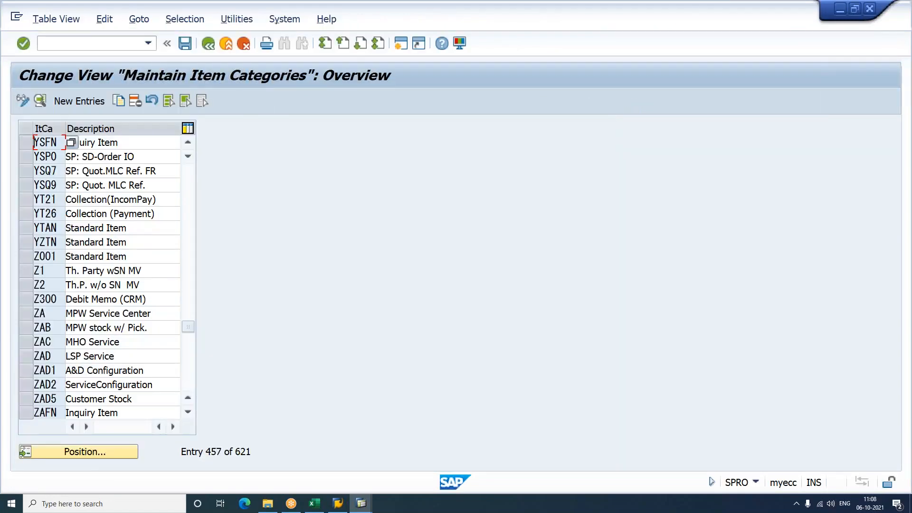
Position the item category list at entry AGN.
{"action": "left_click", "coordinate": [126, 145]}
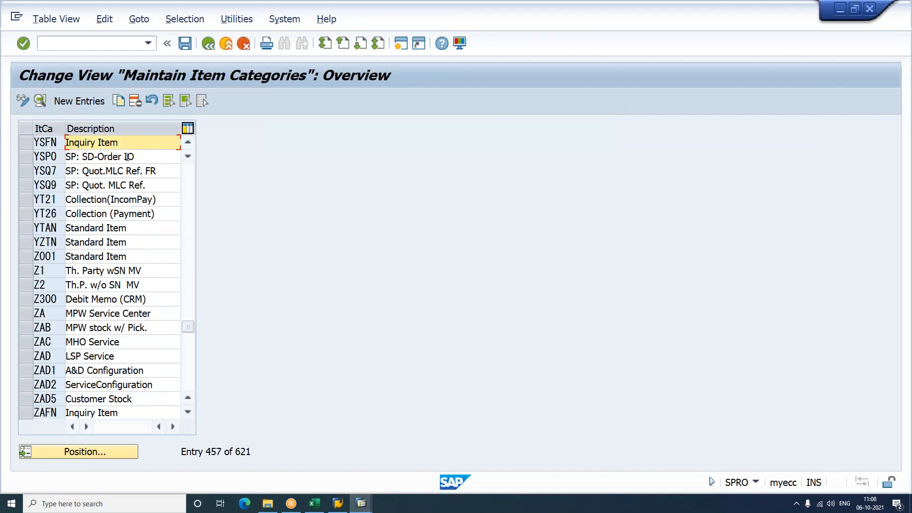
{"action": "left_click", "coordinate": [130, 454]}
{"action": "type", "text": "A"}
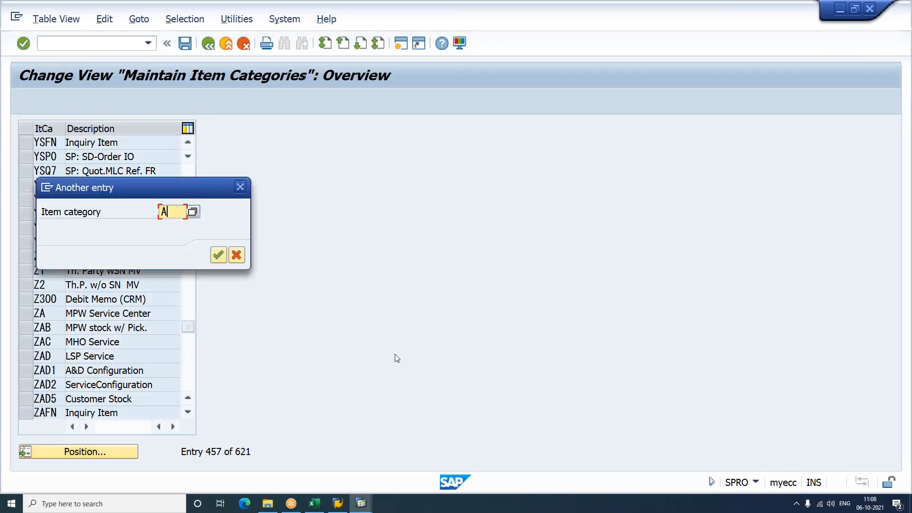
{"action": "type", "text": "GN"}
{"action": "key", "text": "Return"}
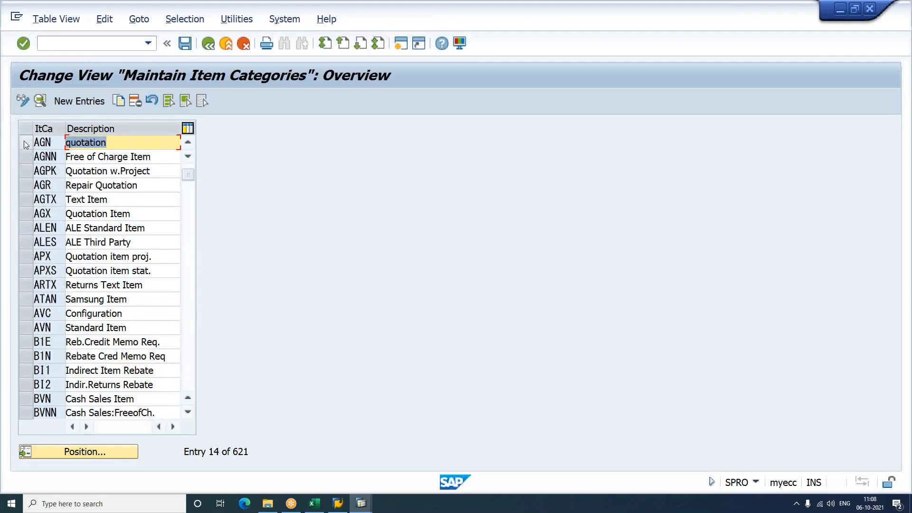
Copy item category AGN as YSGN with the description QUOTATION ITEM, accepting it as relevant for copying control.
{"action": "left_click", "coordinate": [24, 141]}
{"action": "left_click", "coordinate": [119, 101]}
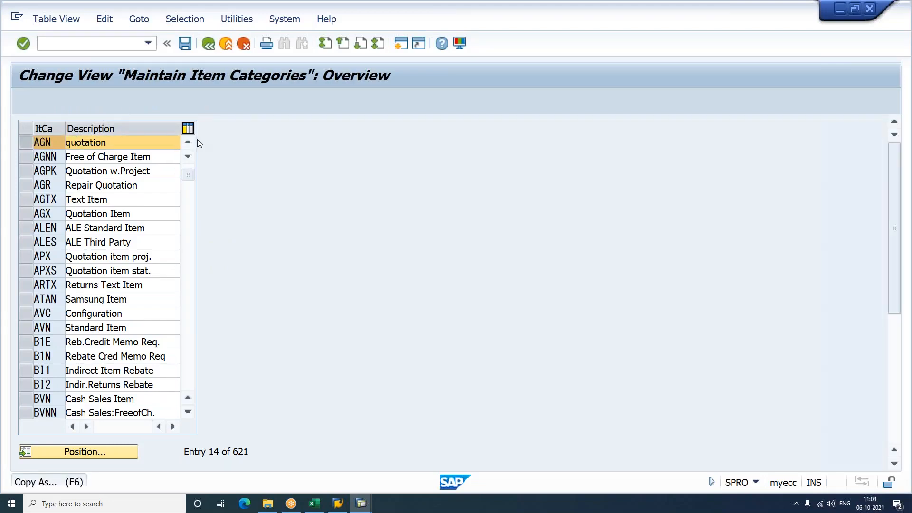
{"action": "type", "text": "YSGN"}
{"action": "key", "text": "Tab"}
{"action": "type", "text": "QUOTAT"}
{"action": "key", "text": "Down"}
{"action": "key", "text": "Return"}
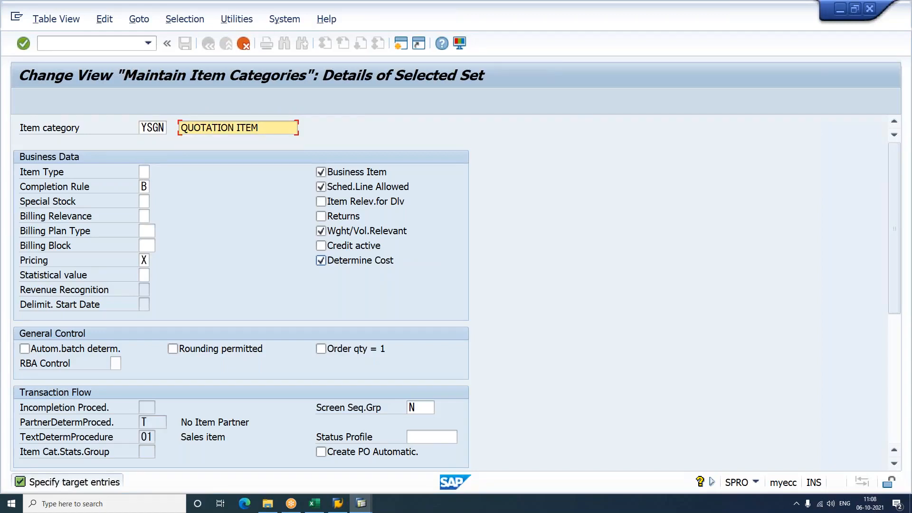
{"action": "key", "text": "Return"}
{"action": "key", "text": "ctrl+s"}
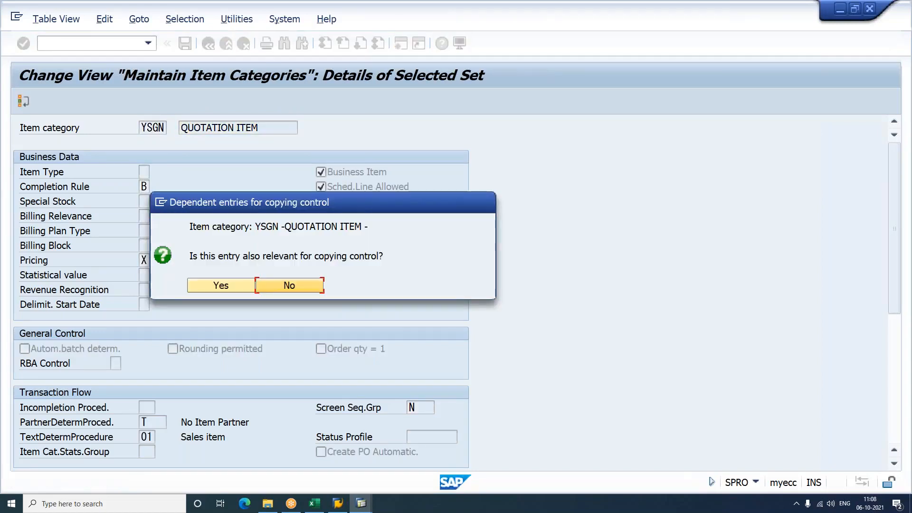
{"action": "left_click", "coordinate": [225, 283]}
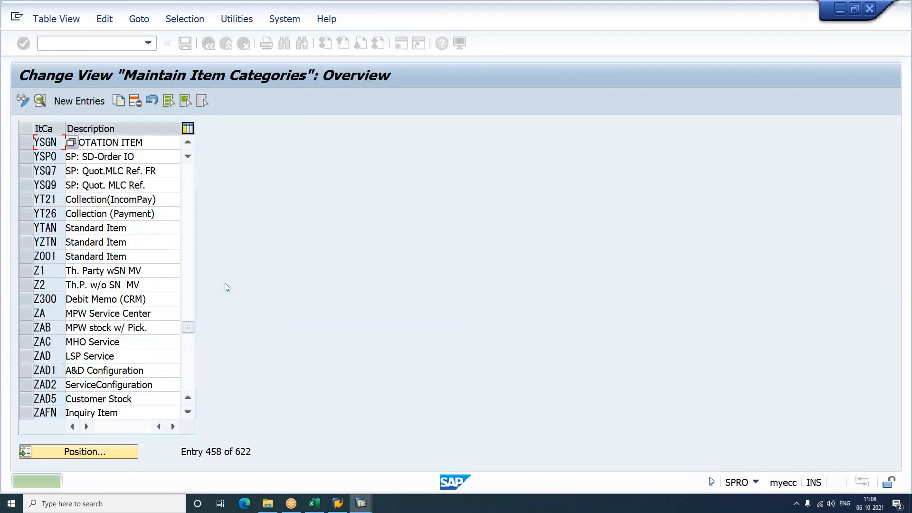
Save the copied quotation item category and dismiss the transport key list.
{"action": "left_click", "coordinate": [159, 142]}
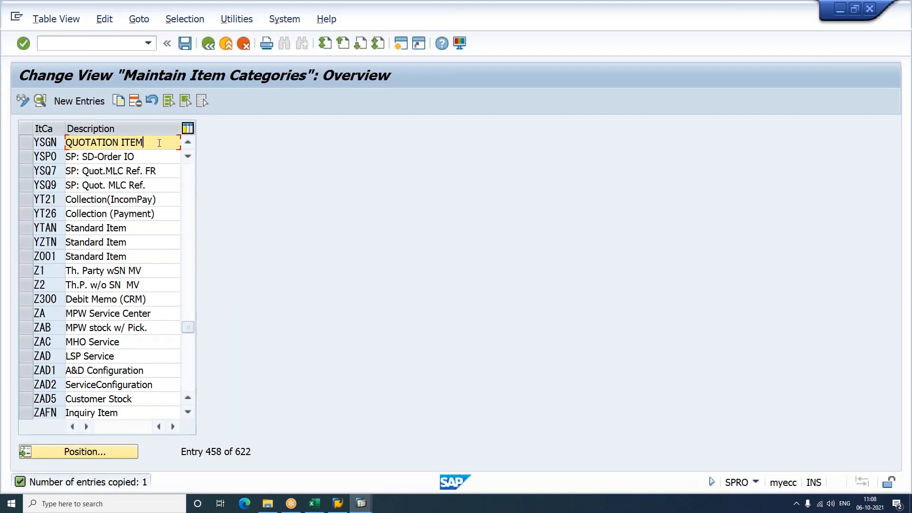
{"action": "key", "text": "ctrl+s"}
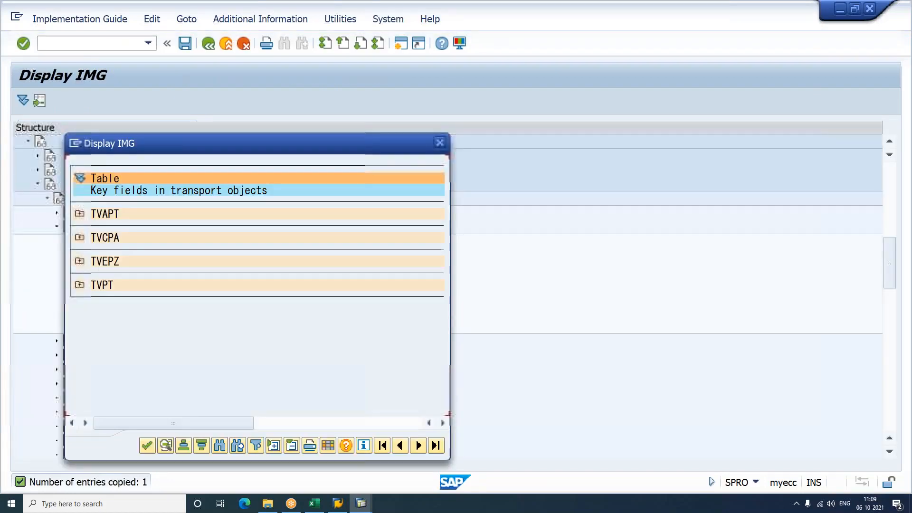
{"action": "left_click", "coordinate": [147, 447]}
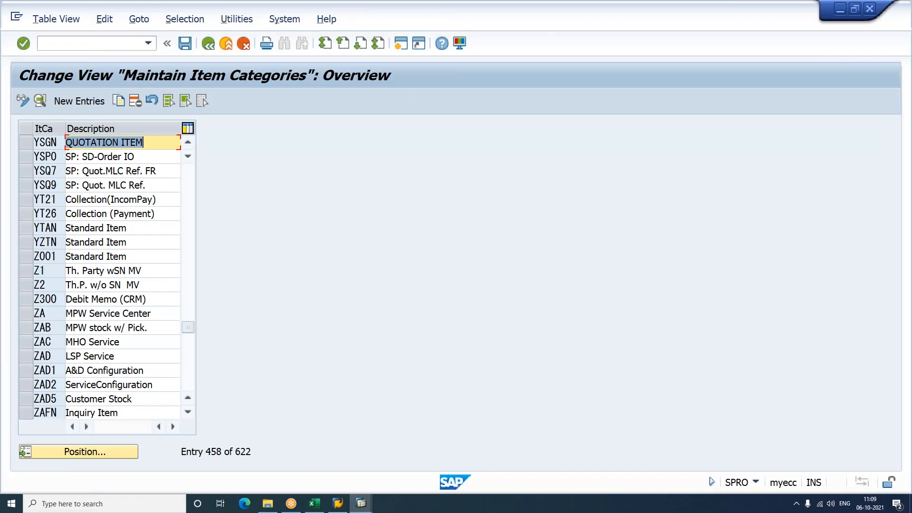
Position the item category list at entry TAN.
{"action": "left_click", "coordinate": [135, 454]}
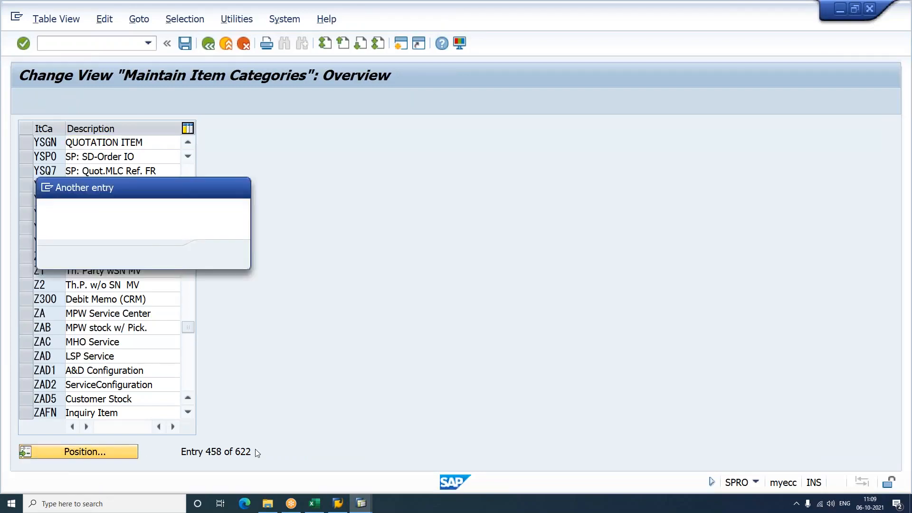
{"action": "type", "text": "TAN"}
{"action": "key", "text": "Return"}
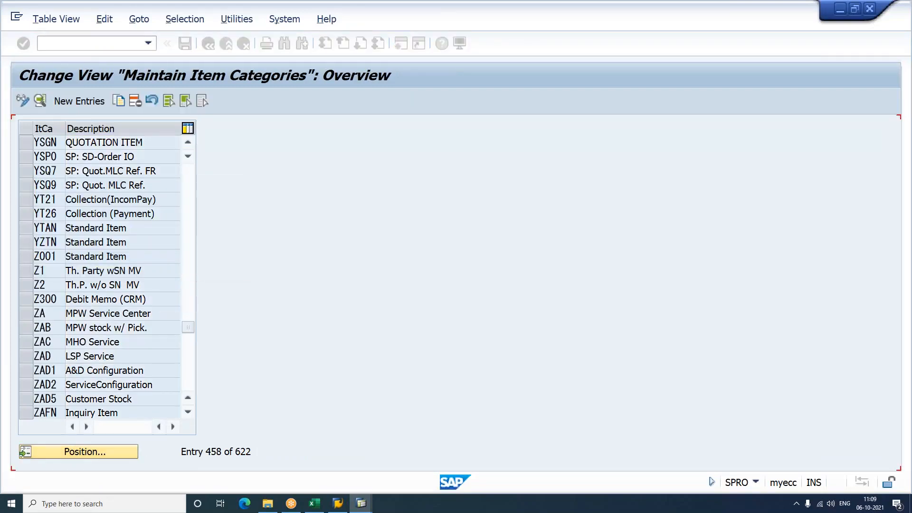
Copy item category TAN as YSAN with the description ORDER ITEM, relevant for copying control, and dismiss the transport key list.
{"action": "left_click", "coordinate": [25, 144]}
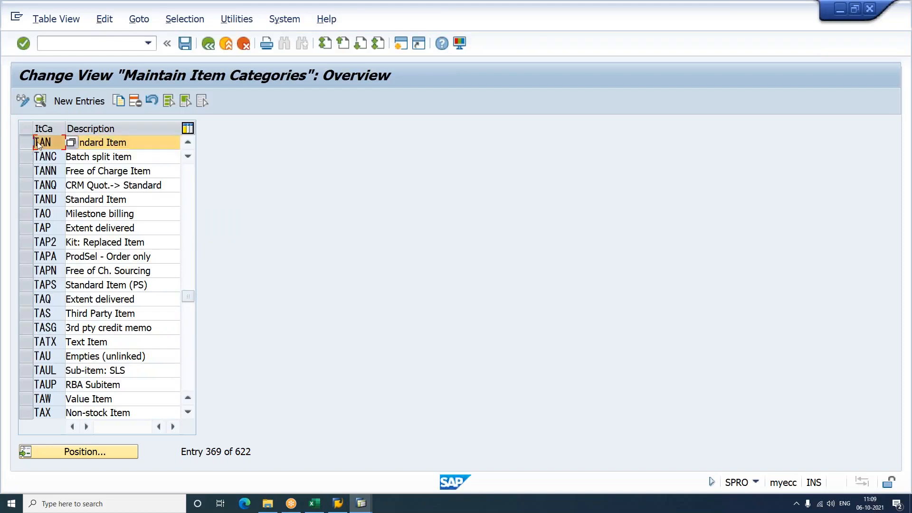
{"action": "left_click", "coordinate": [119, 100]}
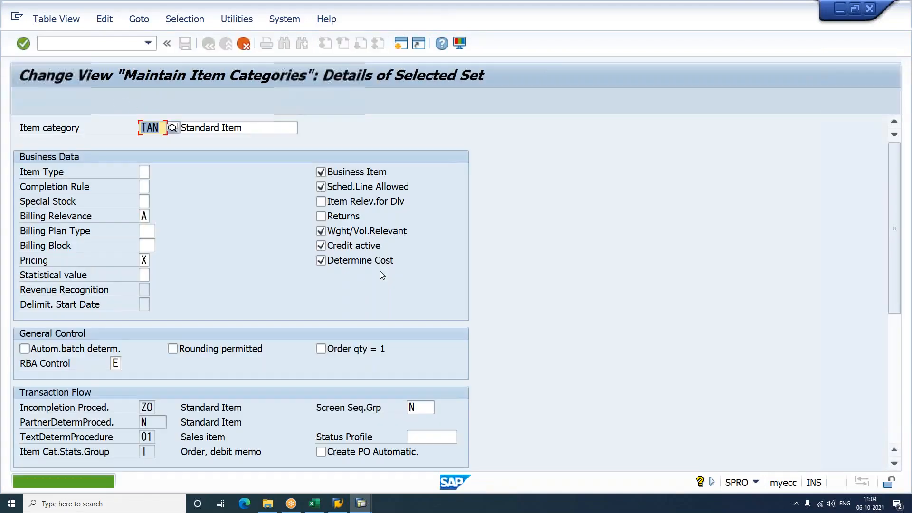
{"action": "type", "text": "YSAN"}
{"action": "key", "text": "Tab"}
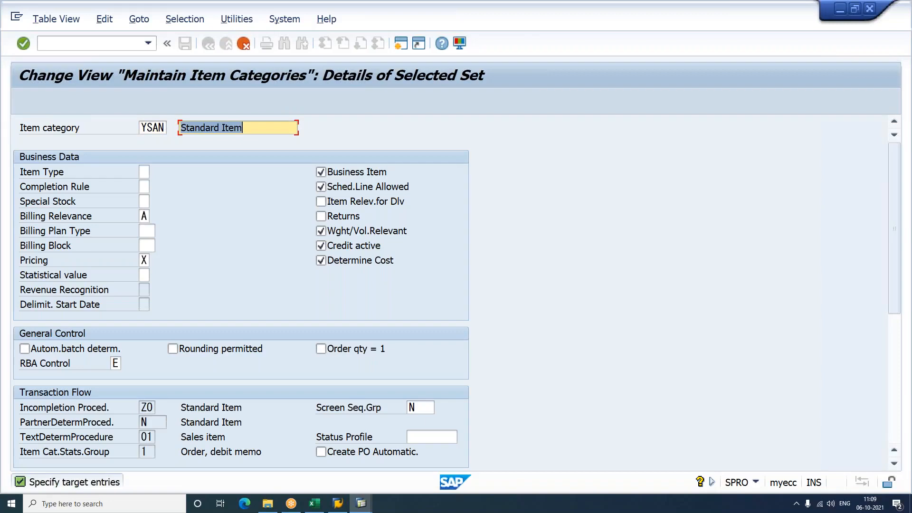
{"action": "type", "text": "ORDER ITEM"}
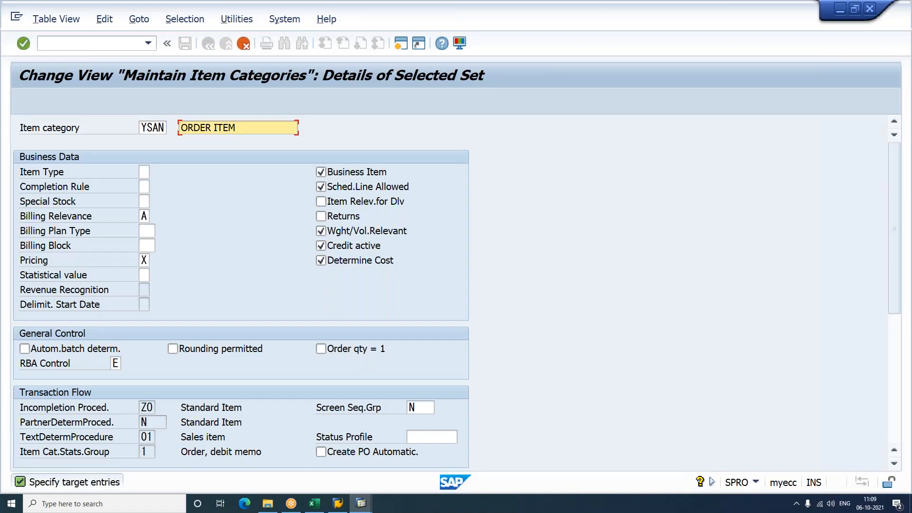
{"action": "key", "text": "Return"}
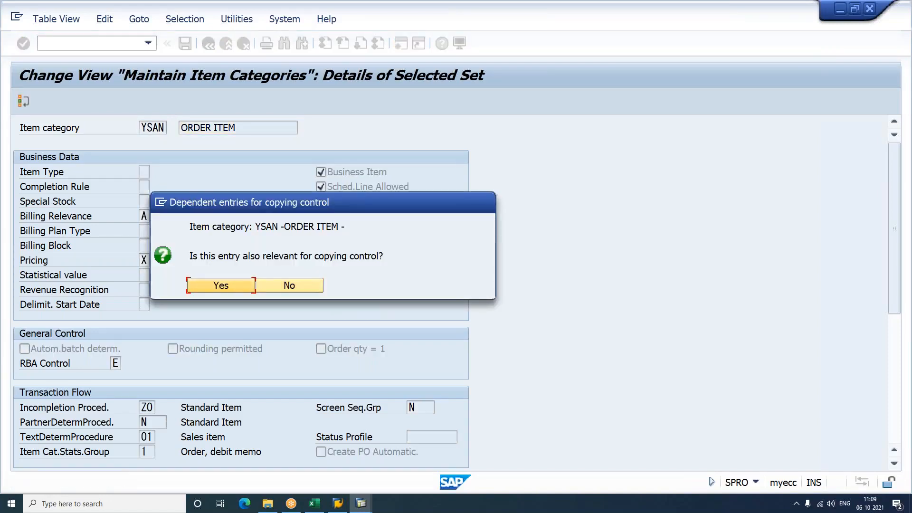
{"action": "key", "text": "Return"}
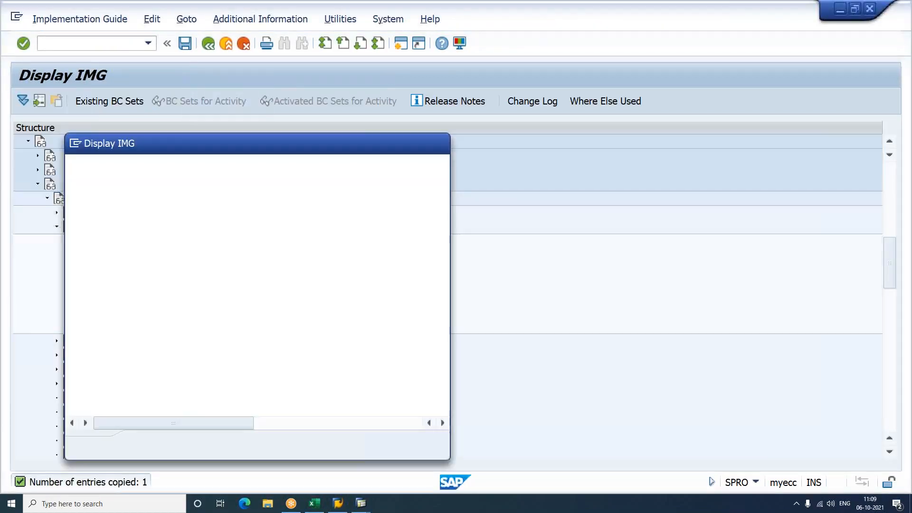
{"action": "left_click_drag", "start_coordinate": [299, 141], "coordinate": [473, 124]}
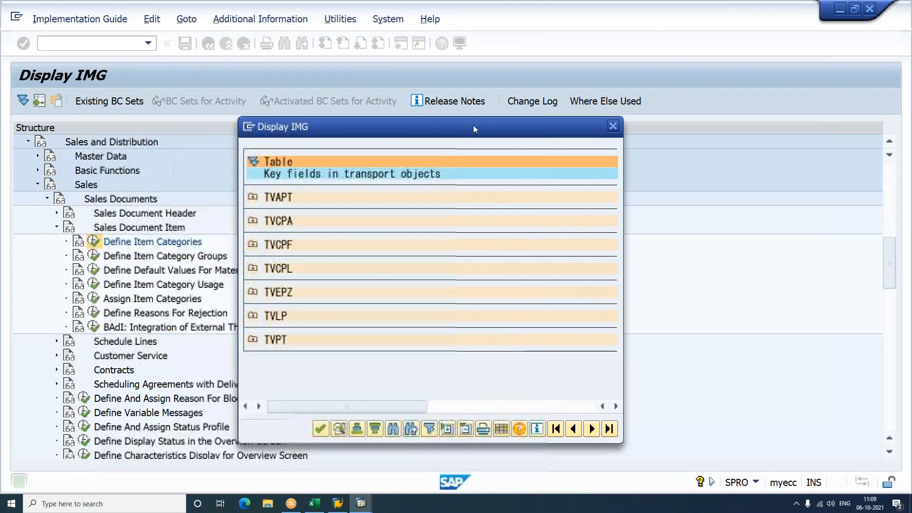
{"action": "left_click", "coordinate": [320, 429]}
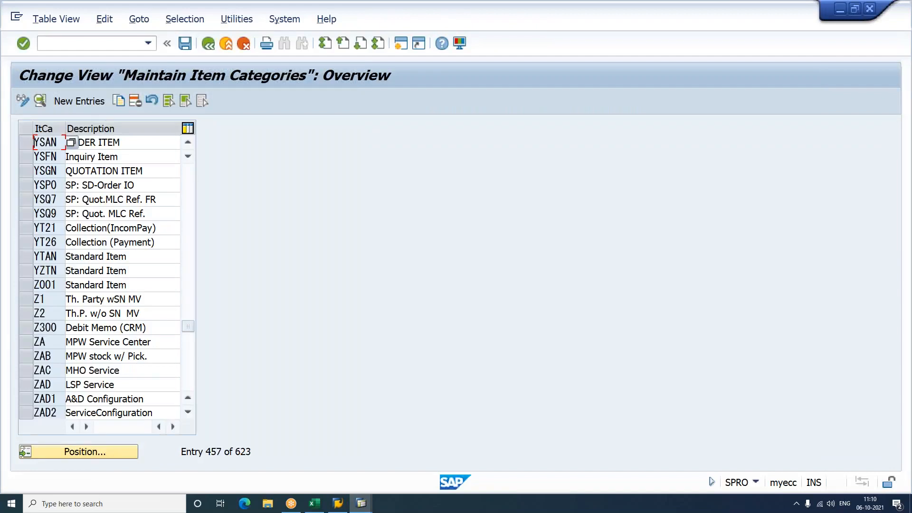
Switch to the Excel notes and make the custom item categories YSFN, YSGN and YSAN in H11:H13 bold.
{"action": "left_click", "coordinate": [314, 502]}
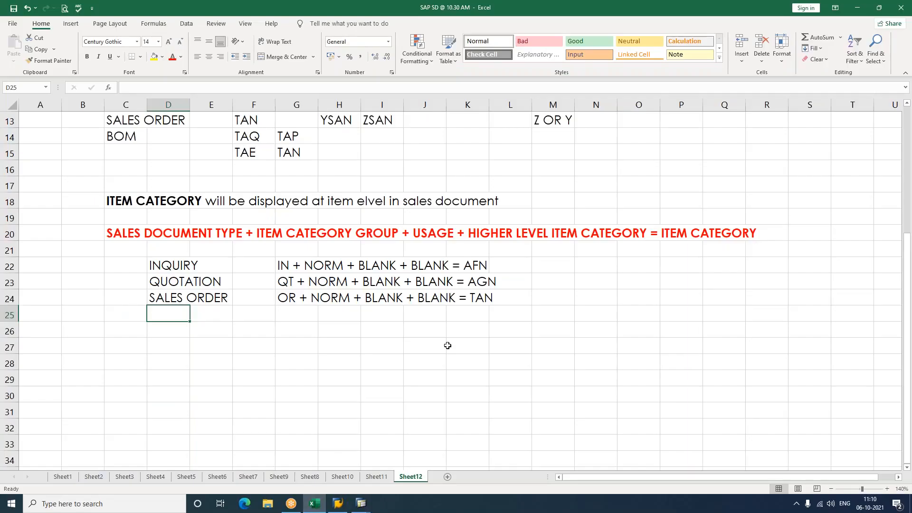
{"action": "scroll", "coordinate": [447, 345], "scroll_direction": "up", "scroll_amount": 1}
{"action": "left_click_drag", "start_coordinate": [336, 136], "coordinate": [338, 165]}
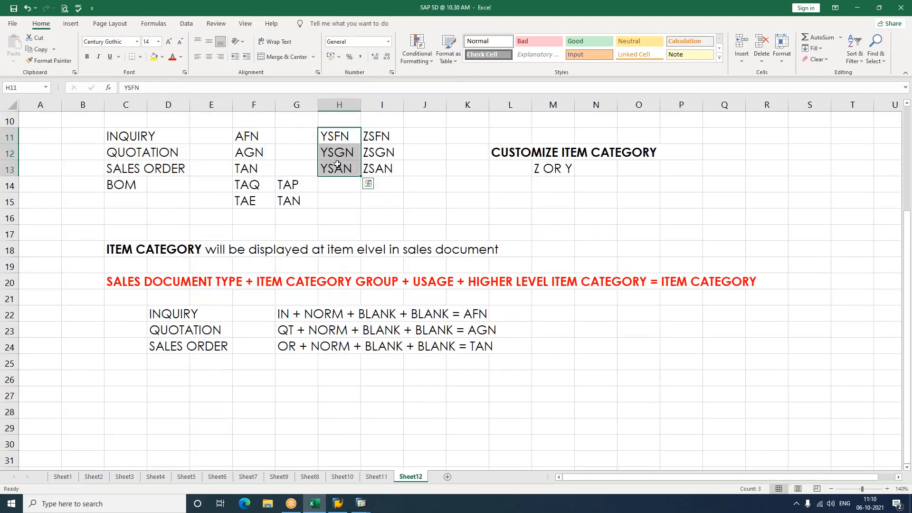
{"action": "key", "text": "ctrl+b"}
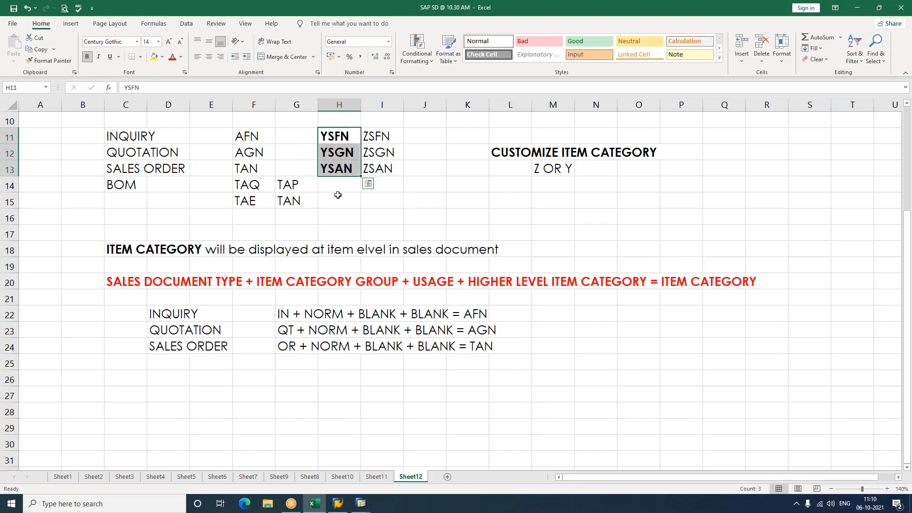
{"action": "left_click", "coordinate": [338, 196]}
Enter YSIN + NORM + BLANK + BLANK = YSFN in G26 and copy the INQUIRY label from D22 into D26.
{"action": "left_click_drag", "start_coordinate": [284, 313], "coordinate": [574, 353]}
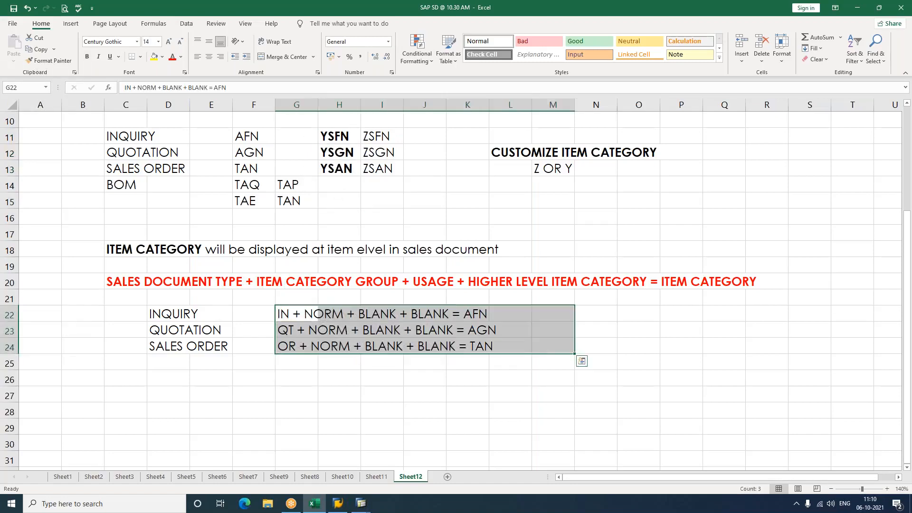
{"action": "left_click", "coordinate": [292, 384]}
{"action": "type", "text": "YSIN + NORM + BLANK + BLAN"}
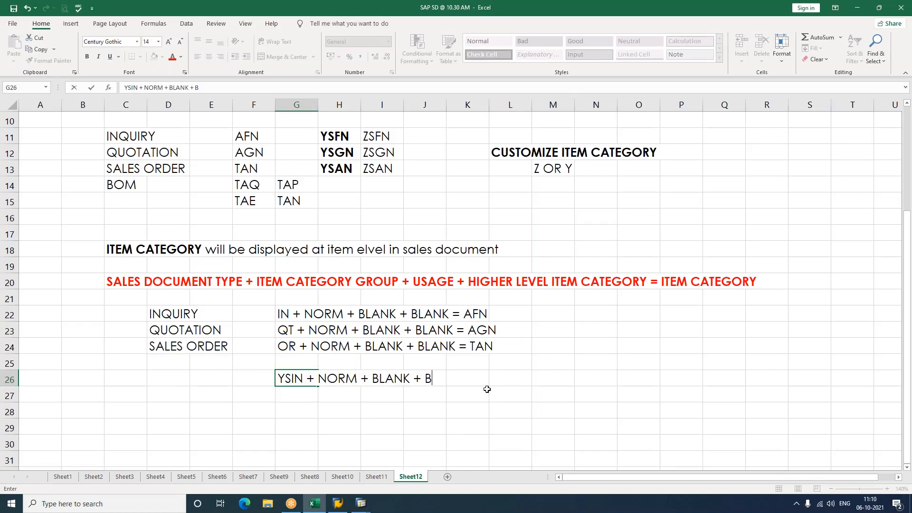
{"action": "type", "text": "K = YSFN"}
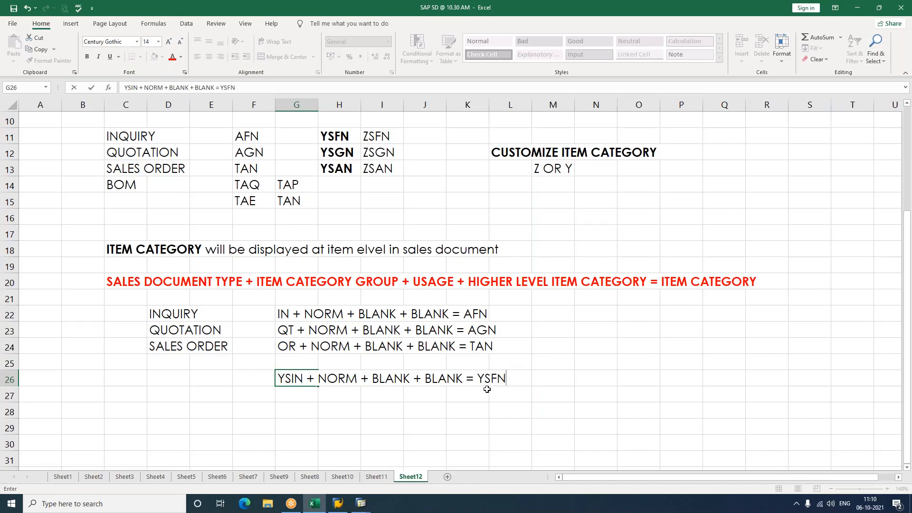
{"action": "key", "text": "Return"}
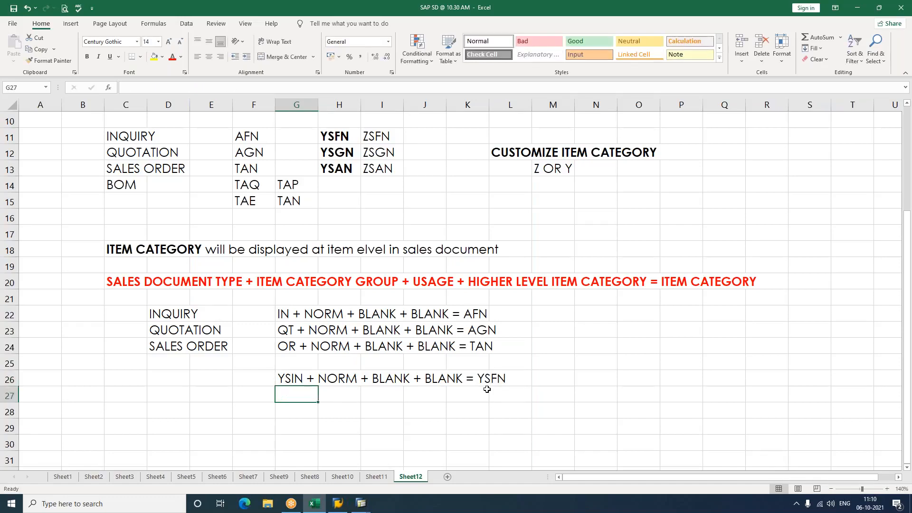
{"action": "left_click", "coordinate": [163, 313]}
{"action": "key", "text": "ctrl+c"}
{"action": "left_click", "coordinate": [163, 378]}
{"action": "key", "text": "ctrl+v"}
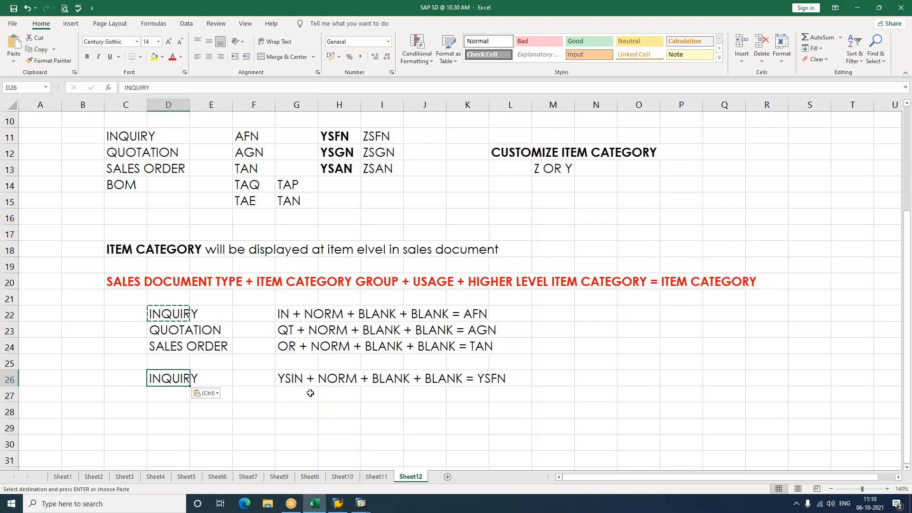
{"action": "left_click", "coordinate": [296, 394]}
{"action": "left_click", "coordinate": [499, 391]}
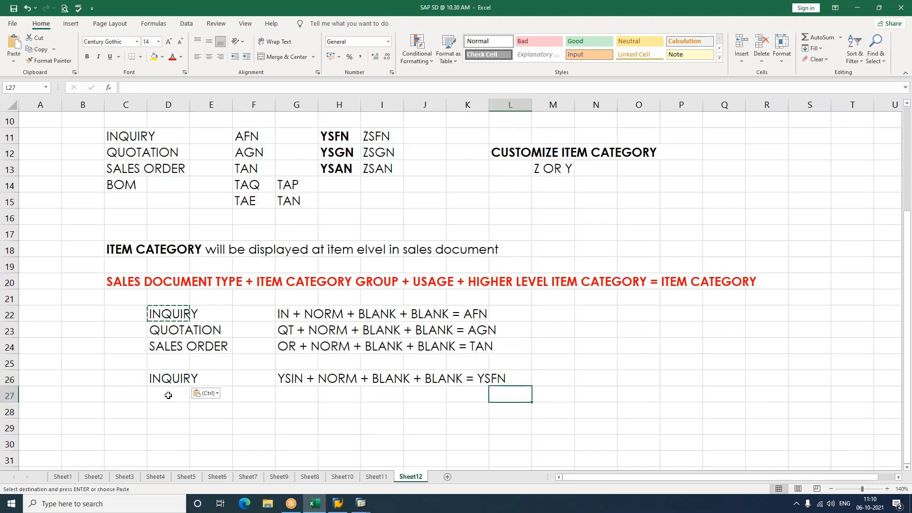
Copy the QUOTATION label from D23 into D27 and enter YSQT + NORM + BLANK + BLANK = YSGN in G27.
{"action": "left_click", "coordinate": [171, 395]}
{"action": "type", "text": "Q"}
{"action": "left_click", "coordinate": [161, 330]}
{"action": "key", "text": "ctrl+c"}
{"action": "left_click", "coordinate": [177, 395]}
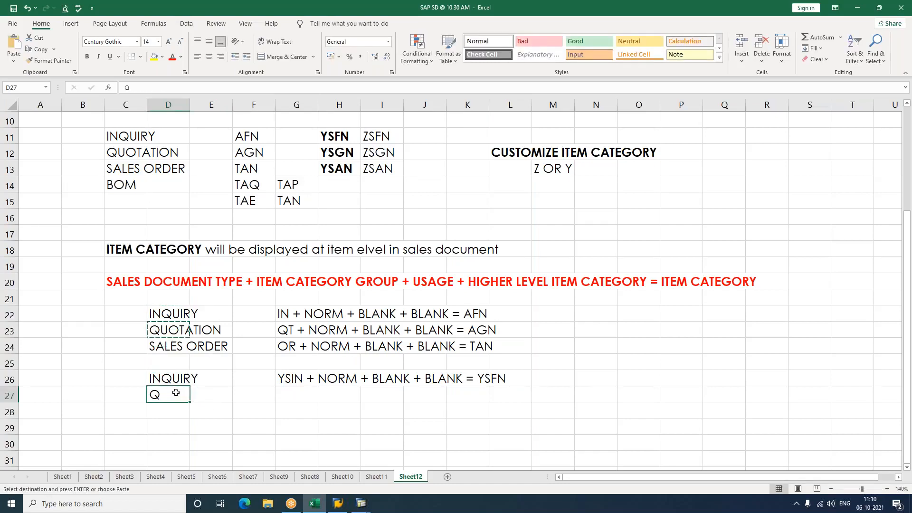
{"action": "key", "text": "ctrl+v"}
{"action": "left_click", "coordinate": [283, 397]}
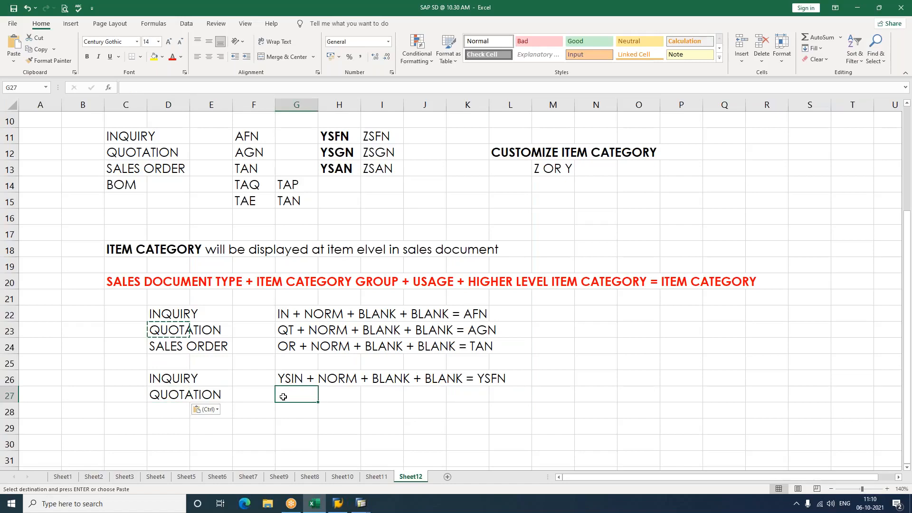
{"action": "type", "text": "YSQT"}
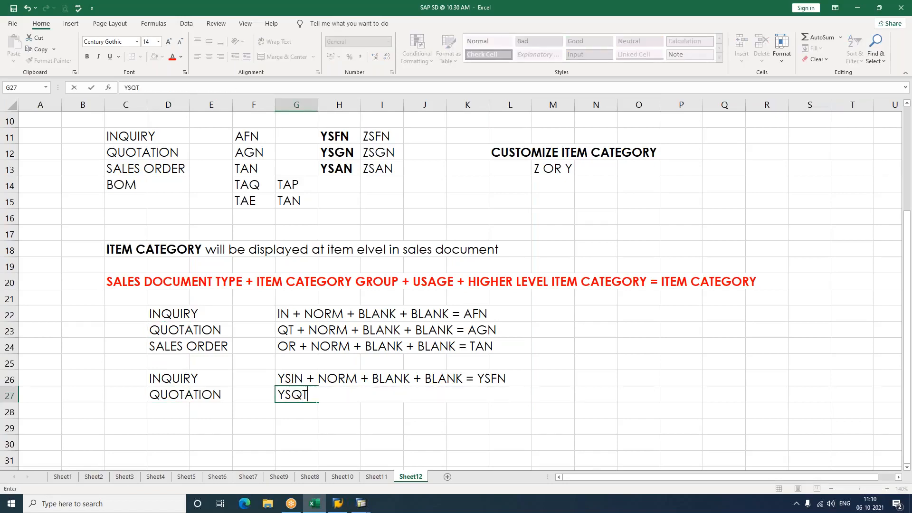
{"action": "type", "text": " + NORM + BLANK + BLANK = YSGN"}
{"action": "key", "text": "Return"}
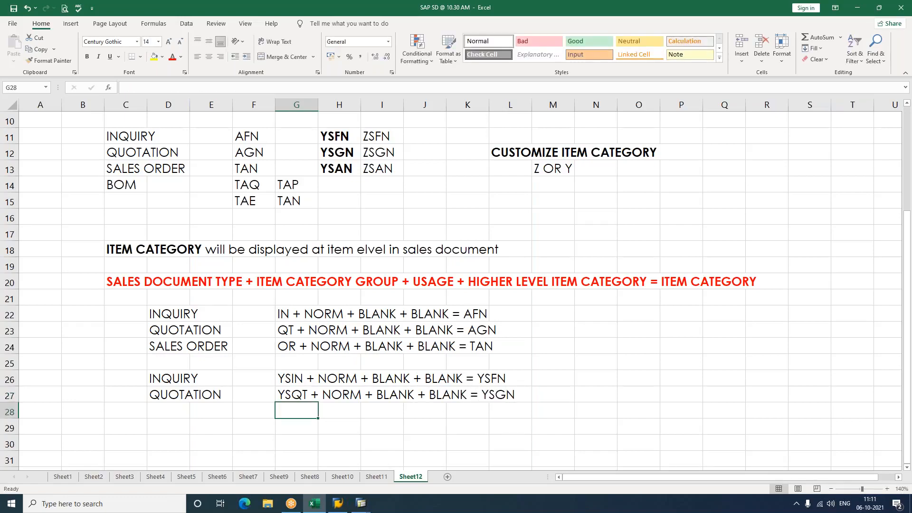
Copy the SALES ORDER label from D24 into D28 and enter YSOR + NORM + BLANK + BLANK = YSAN in G28.
{"action": "left_click", "coordinate": [166, 346]}
{"action": "key", "text": "ctrl+c"}
{"action": "left_click", "coordinate": [169, 408]}
{"action": "key", "text": "ctrl+v"}
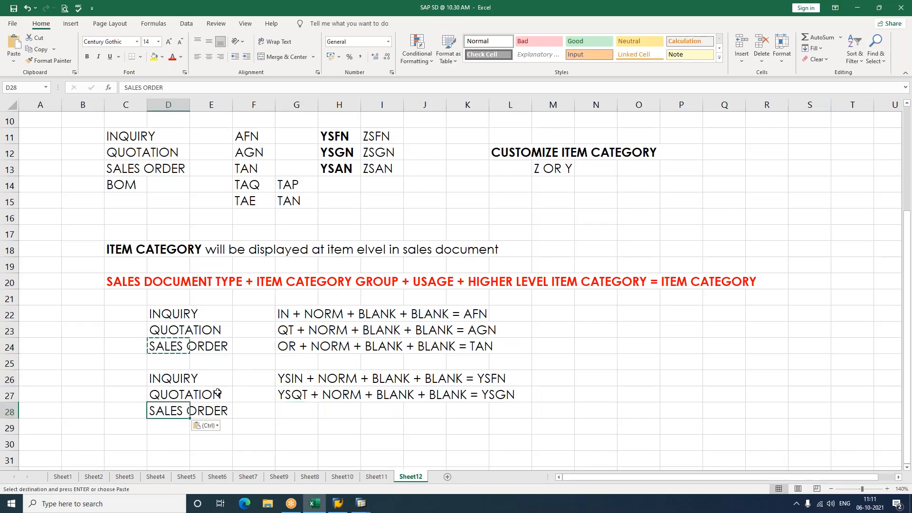
{"action": "left_click", "coordinate": [295, 413]}
{"action": "type", "text": "YS"}
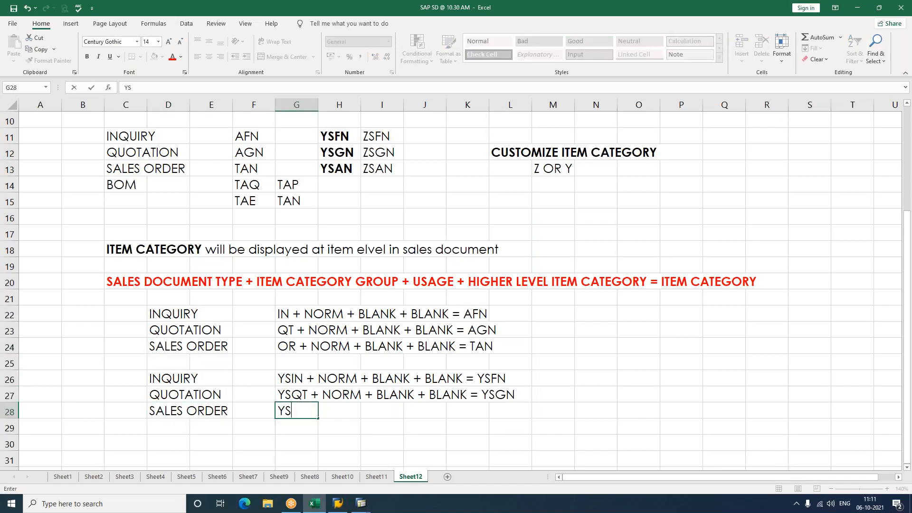
{"action": "type", "text": "OR + NORM"}
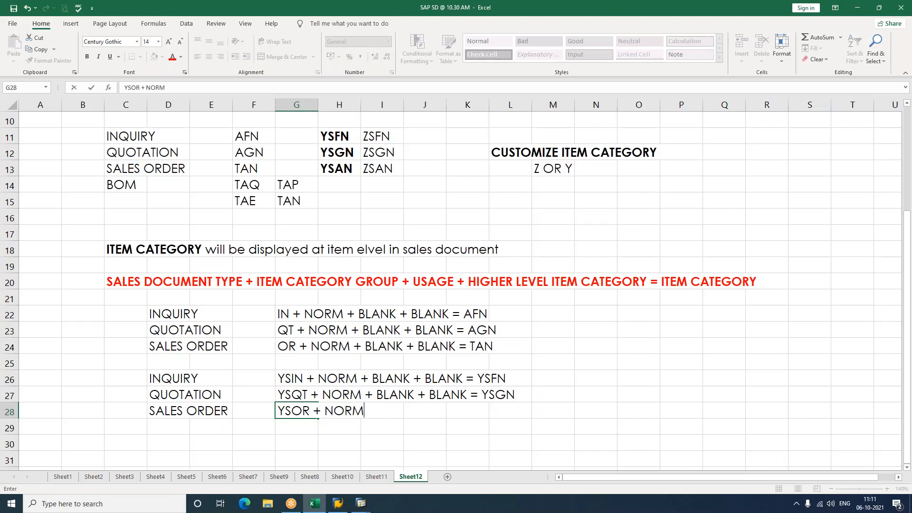
{"action": "type", "text": " + BLANK + BLANK = YSAN"}
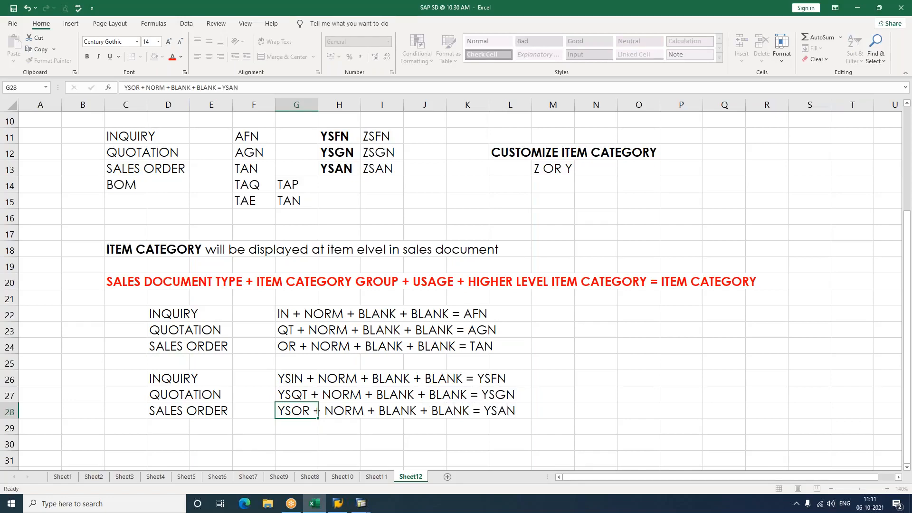
{"action": "key", "text": "Return"}
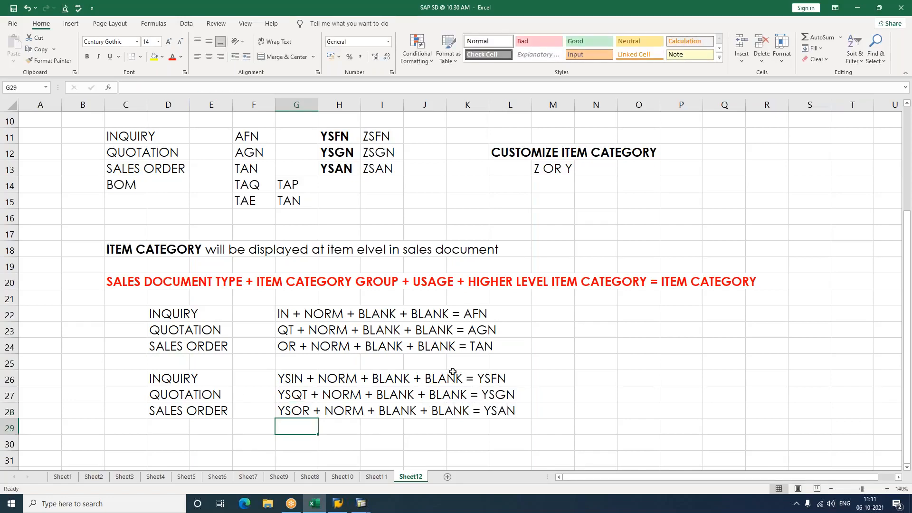
Enter T CODE : VOV4 in cell N27, beside the custom item category determination rules.
{"action": "left_click", "coordinate": [580, 387]}
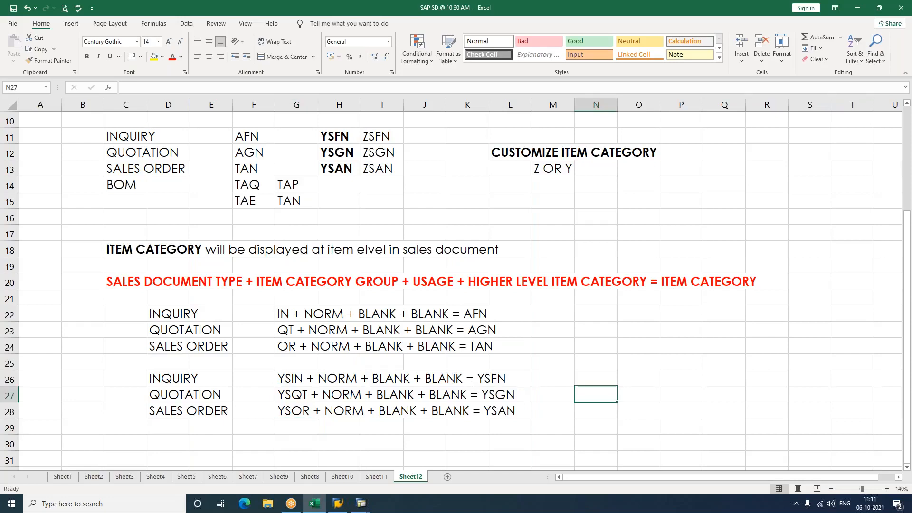
{"action": "type", "text": "T CODE : VOV4"}
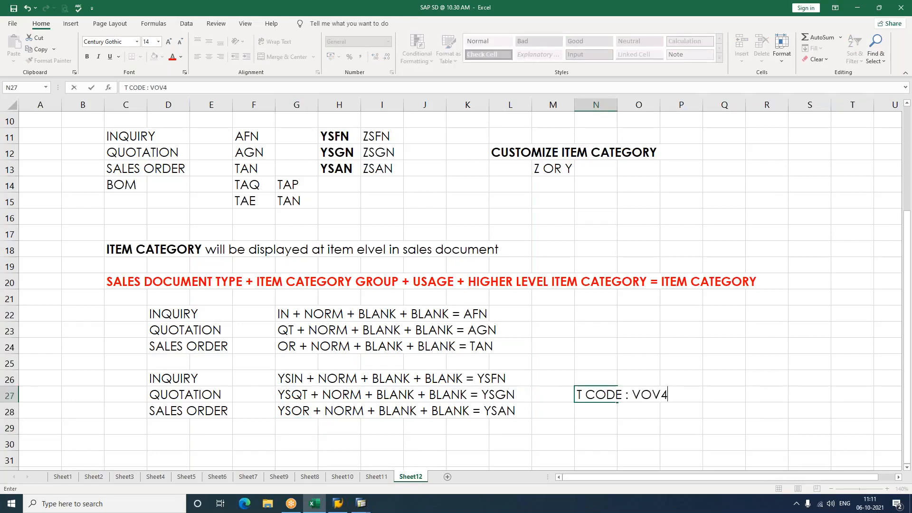
{"action": "key", "text": "Return"}
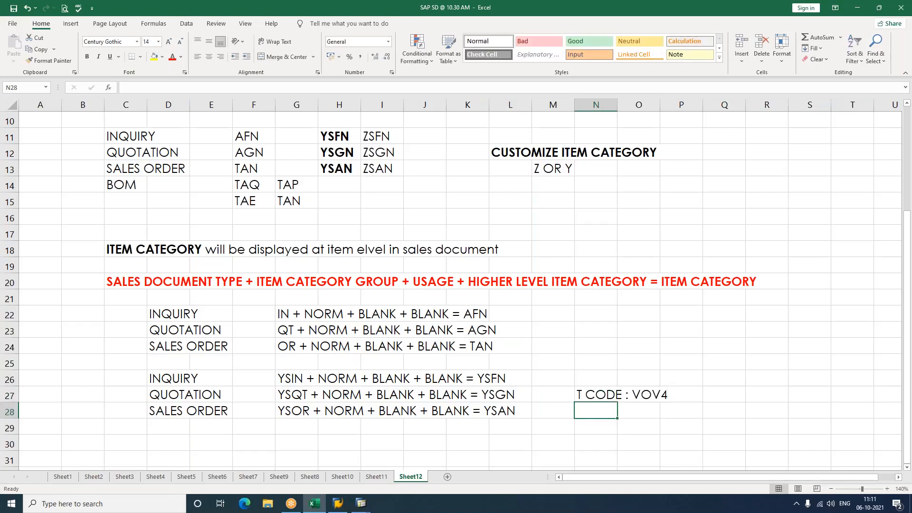
{"action": "scroll", "coordinate": [334, 138], "scroll_direction": "up", "scroll_amount": 3}
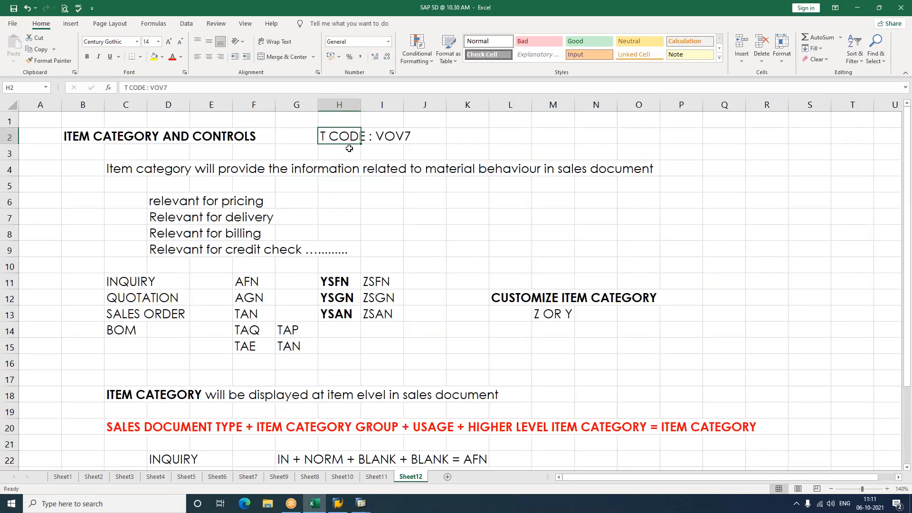
{"action": "scroll", "coordinate": [588, 248], "scroll_direction": "down", "scroll_amount": 4}
{"action": "left_click", "coordinate": [589, 298]}
{"action": "left_click", "coordinate": [610, 346]}
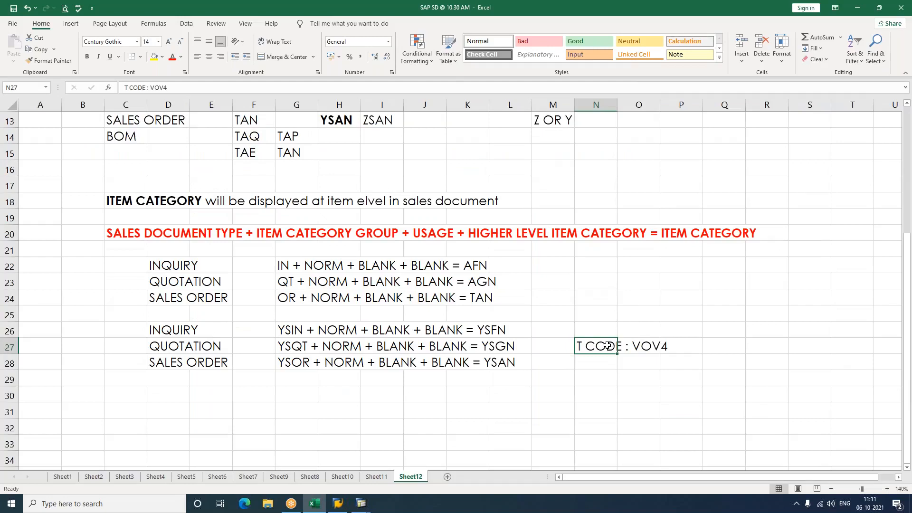
Switch to the SAP sales order types session, start transaction SPRO and display the SAP Reference IMG.
{"action": "mouse_move", "coordinate": [364, 507]}
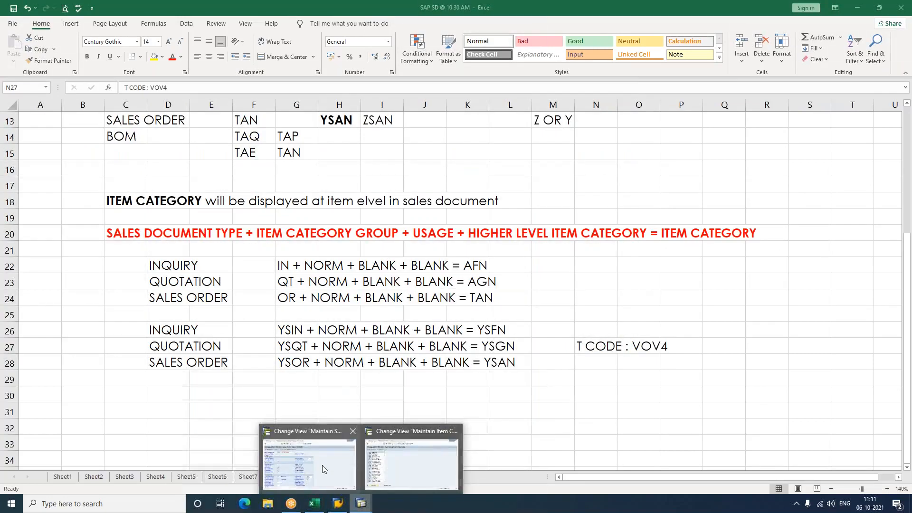
{"action": "left_click", "coordinate": [354, 438]}
{"action": "key", "text": "F3"}
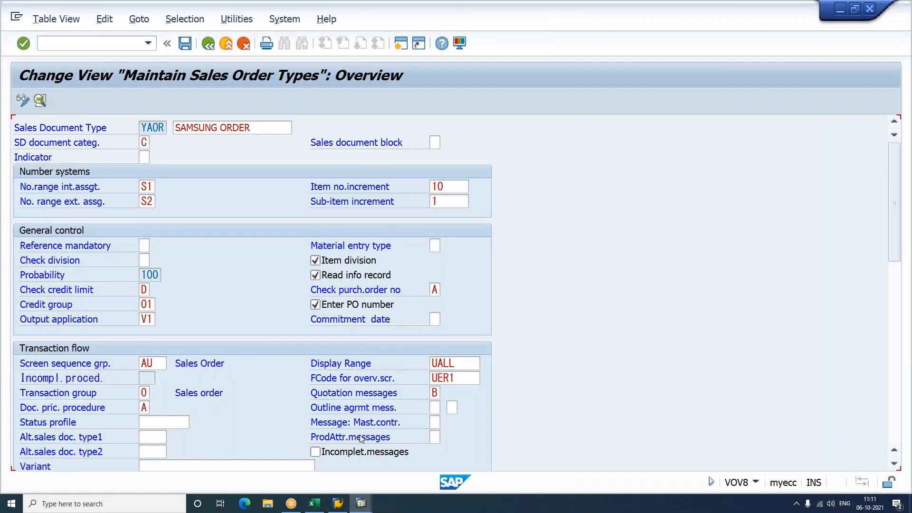
{"action": "type", "text": "/NSPRO"}
{"action": "key", "text": "Return"}
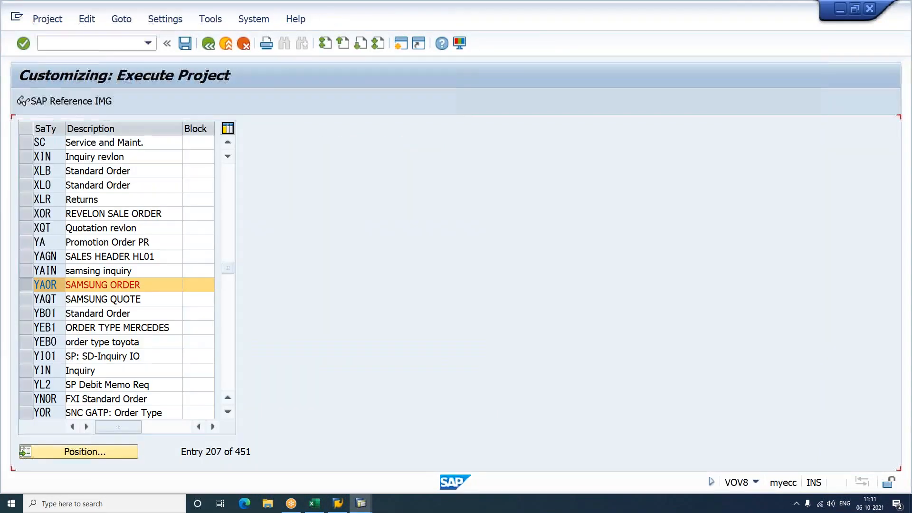
{"action": "left_click", "coordinate": [94, 103]}
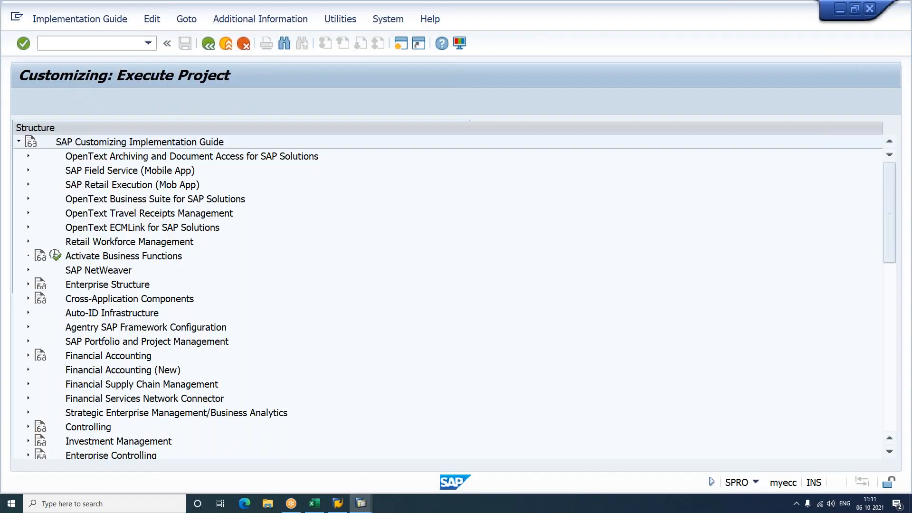
Open the Assign Item Categories activity under Sales and Distribution, Sales, Sales Documents, Sales Document Item.
{"action": "scroll", "coordinate": [96, 275], "scroll_direction": "down", "scroll_amount": 4}
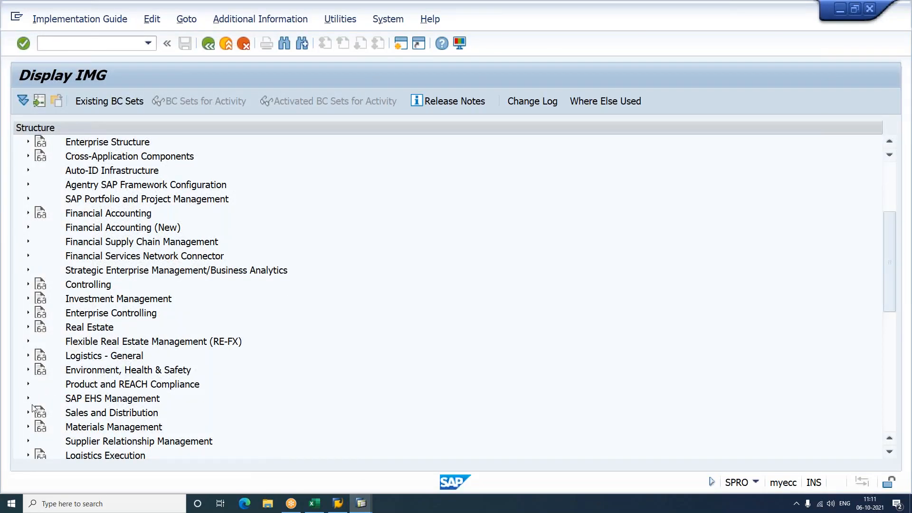
{"action": "left_click", "coordinate": [28, 413]}
{"action": "scroll", "coordinate": [167, 312], "scroll_direction": "down", "scroll_amount": 2}
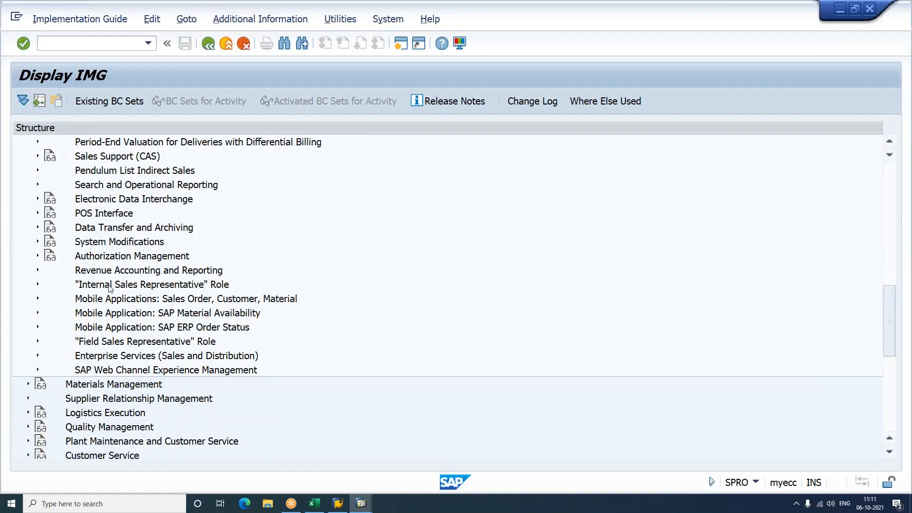
{"action": "scroll", "coordinate": [90, 263], "scroll_direction": "up", "scroll_amount": 2}
{"action": "left_click", "coordinate": [37, 172]}
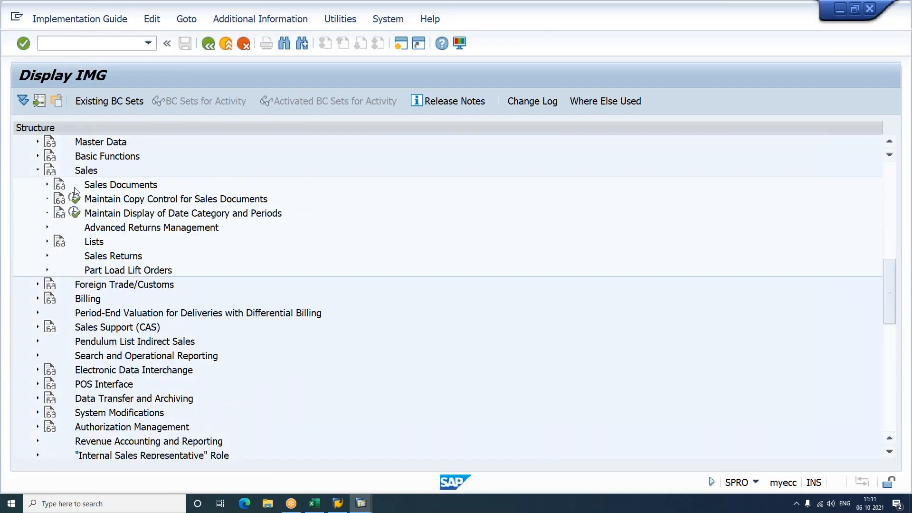
{"action": "left_click", "coordinate": [47, 185]}
{"action": "left_click", "coordinate": [138, 213]}
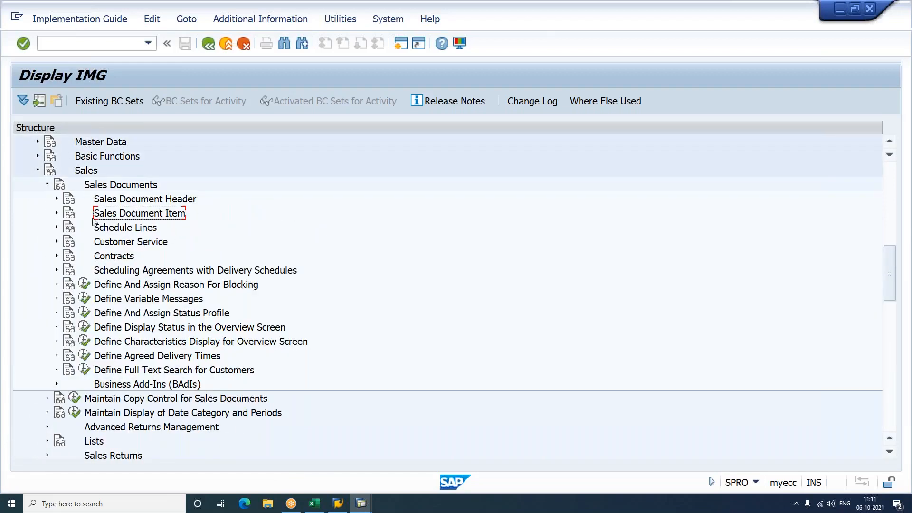
{"action": "left_click", "coordinate": [57, 213]}
{"action": "left_click", "coordinate": [161, 289]}
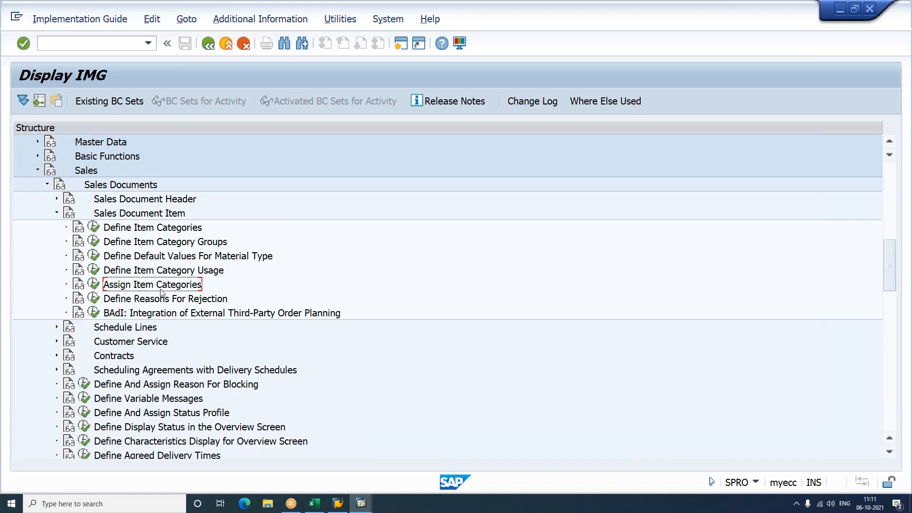
{"action": "left_click", "coordinate": [94, 284]}
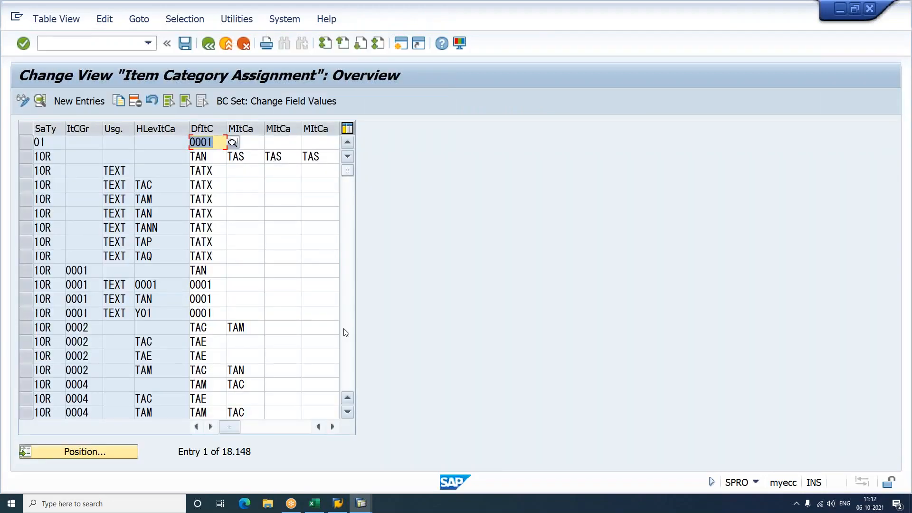
Position the item category assignment list at sales document type YSIN with item category group NORM, leaving usage and higher-level item category blank.
{"action": "left_click", "coordinate": [135, 450]}
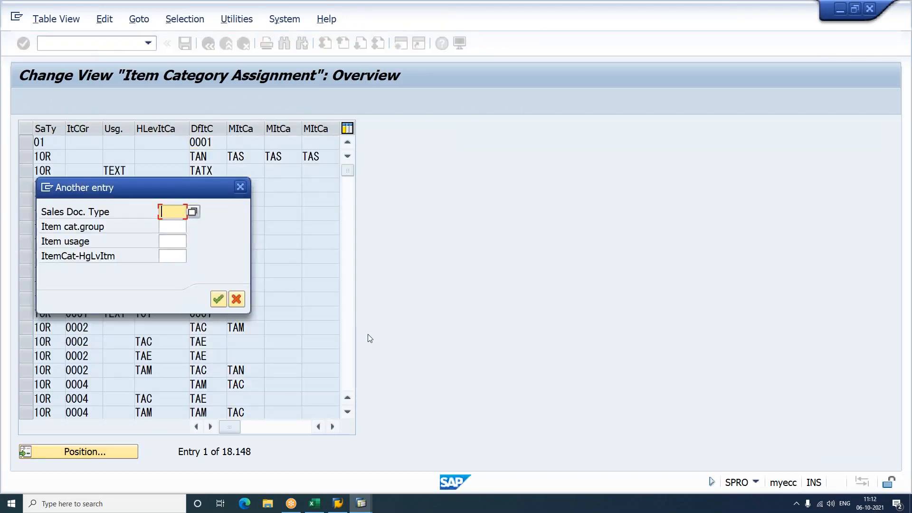
{"action": "type", "text": "YSIN"}
{"action": "key", "text": "Tab"}
{"action": "type", "text": "NORM"}
{"action": "key", "text": "Tab"}
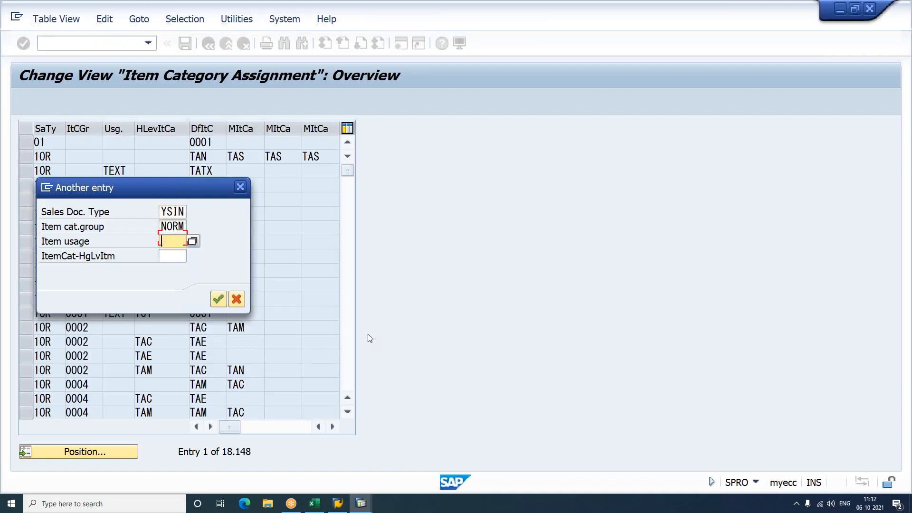
{"action": "key", "text": "Tab"}
{"action": "key", "text": "Tab"}
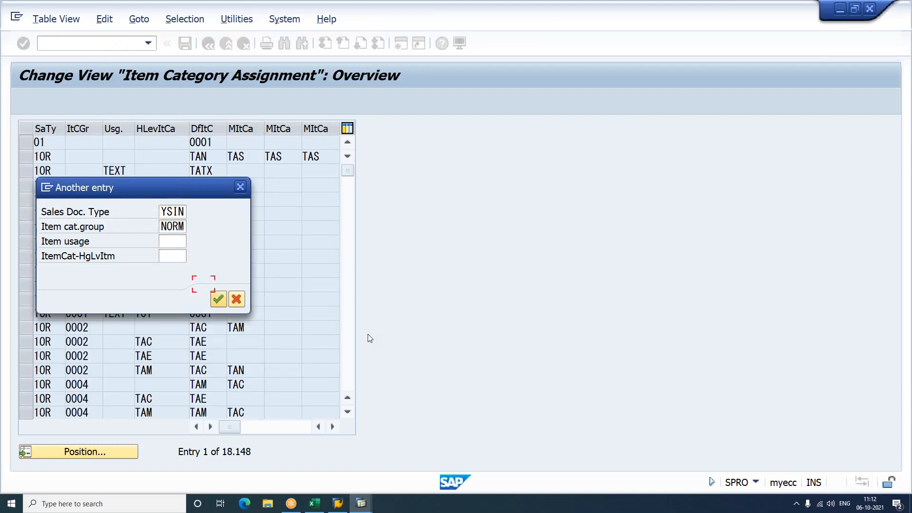
{"action": "key", "text": "Return"}
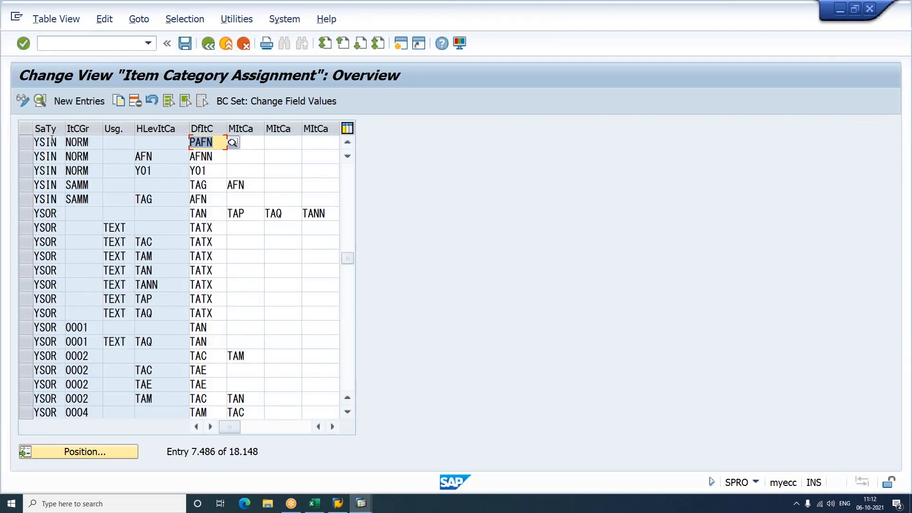
Switch to the Excel notes and check the custom sales document types listed at the start of Sheet11.
{"action": "mouse_move", "coordinate": [314, 503]}
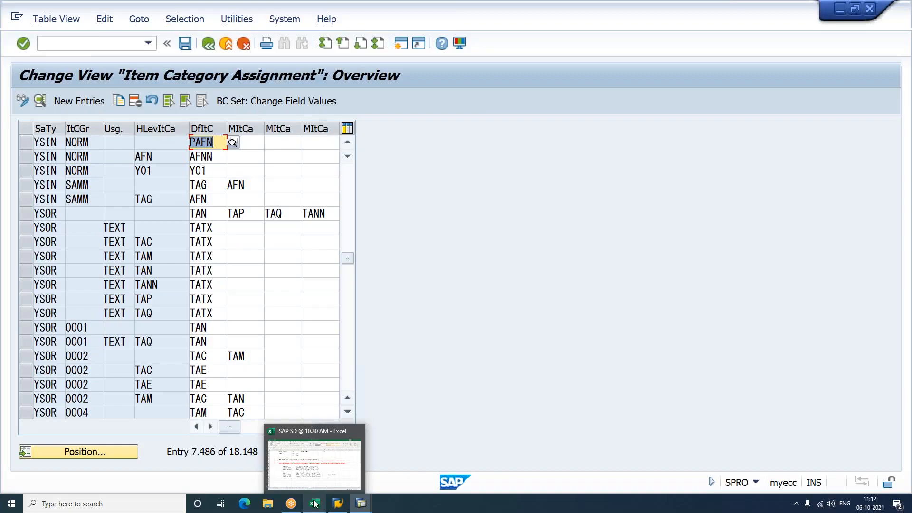
{"action": "left_click", "coordinate": [314, 503]}
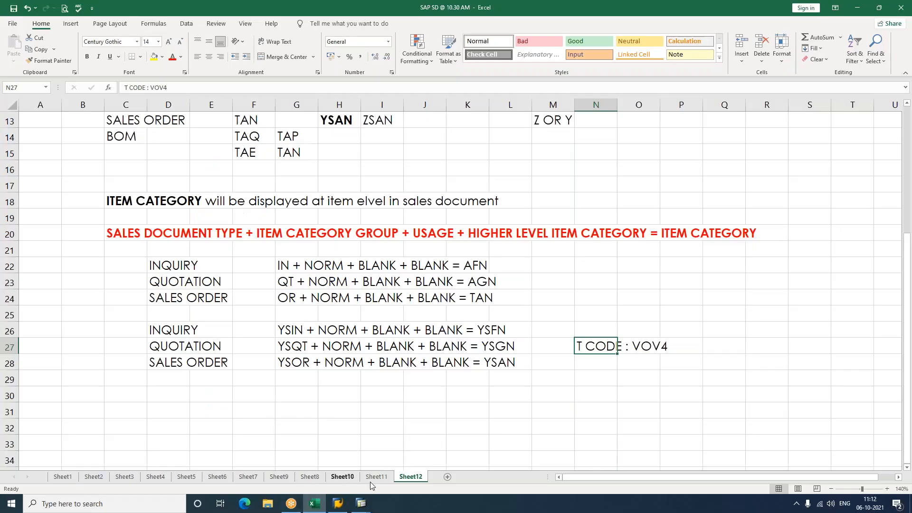
{"action": "left_click", "coordinate": [376, 479]}
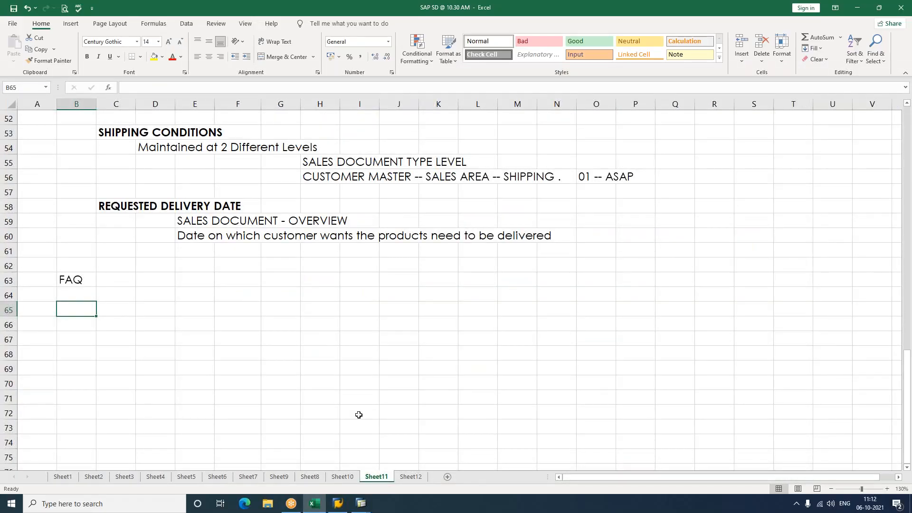
{"action": "scroll", "coordinate": [358, 415], "scroll_direction": "up", "scroll_amount": 15}
{"action": "scroll", "coordinate": [359, 415], "scroll_direction": "up", "scroll_amount": 2}
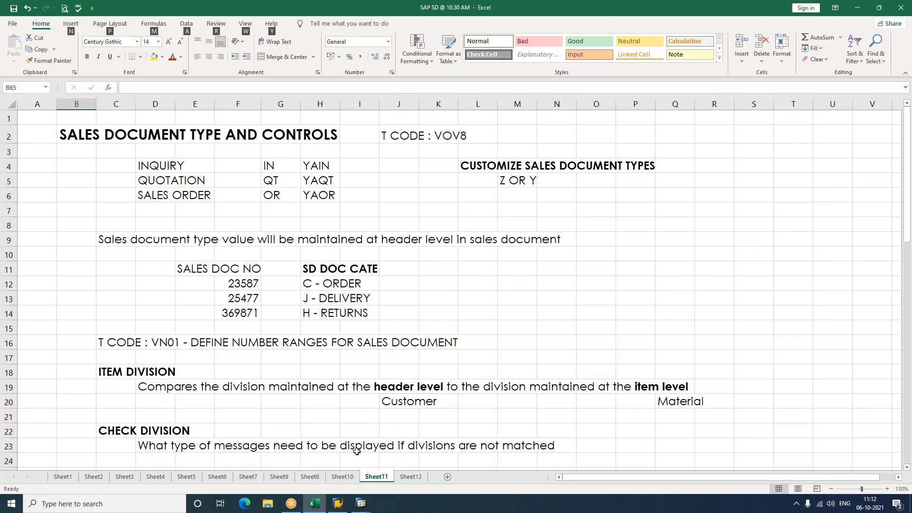
Correct the sales document types in Sheet12 cells G26:G28 to YAIN, YAQT and YAOR.
{"action": "left_click", "coordinate": [410, 477]}
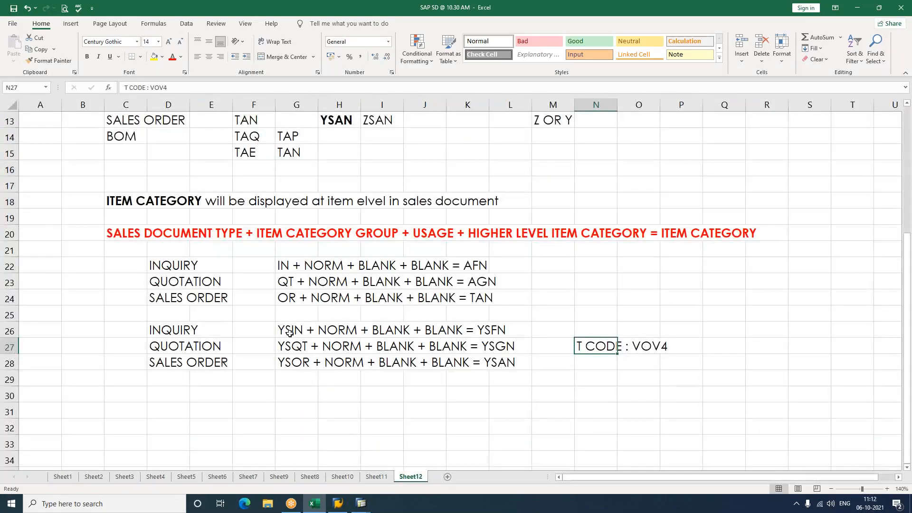
{"action": "double_click", "coordinate": [290, 333]}
{"action": "key", "text": "BackSpace"}
{"action": "type", "text": "A"}
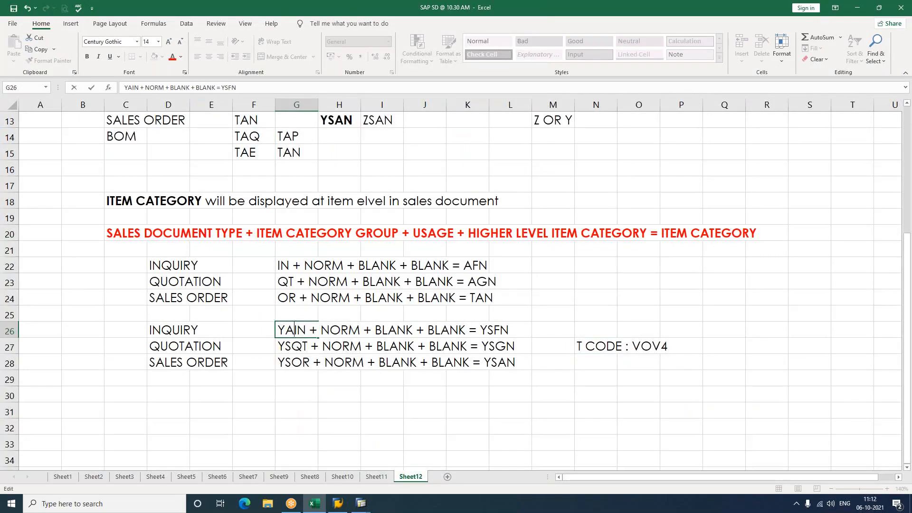
{"action": "double_click", "coordinate": [290, 347]}
{"action": "key", "text": "BackSpace"}
{"action": "type", "text": "A"}
{"action": "left_click", "coordinate": [289, 362]}
{"action": "key", "text": "BackSpace"}
{"action": "type", "text": "A"}
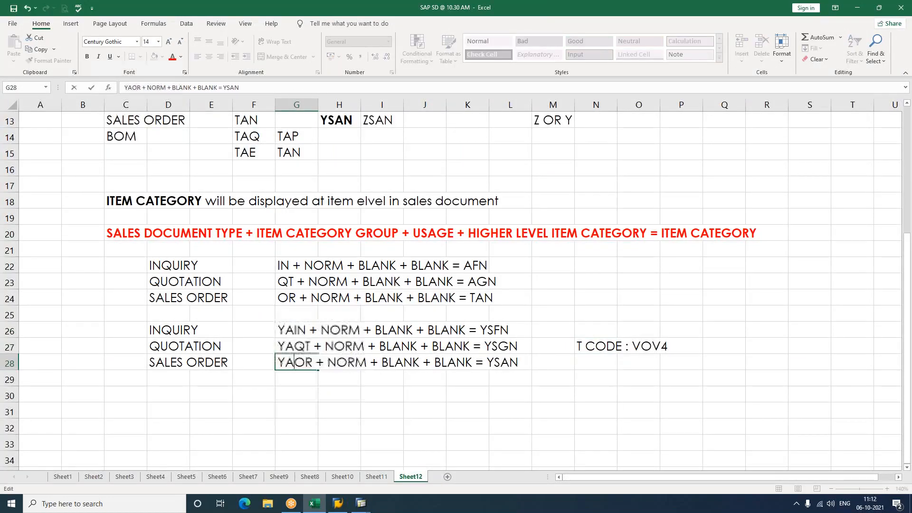
{"action": "left_click", "coordinate": [309, 405]}
Switch back to SAP and position the item category assignment list at sales document type YAIN with item category group NORM.
{"action": "key", "text": "alt+Tab"}
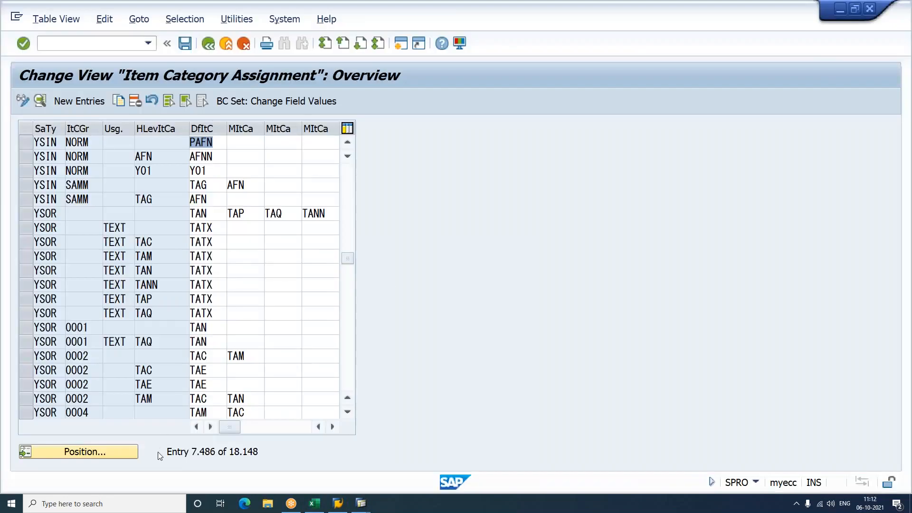
{"action": "left_click", "coordinate": [132, 451]}
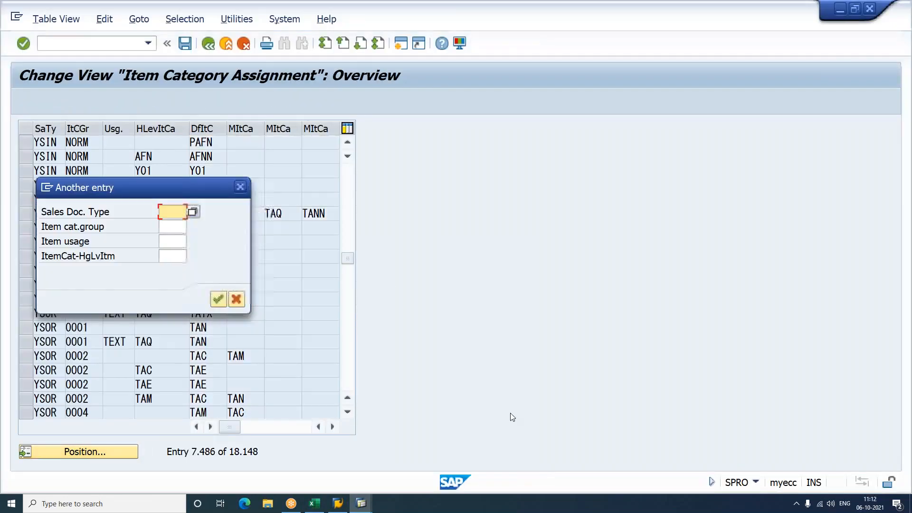
{"action": "type", "text": "YAIN"}
{"action": "key", "text": "Tab"}
{"action": "type", "text": "N"}
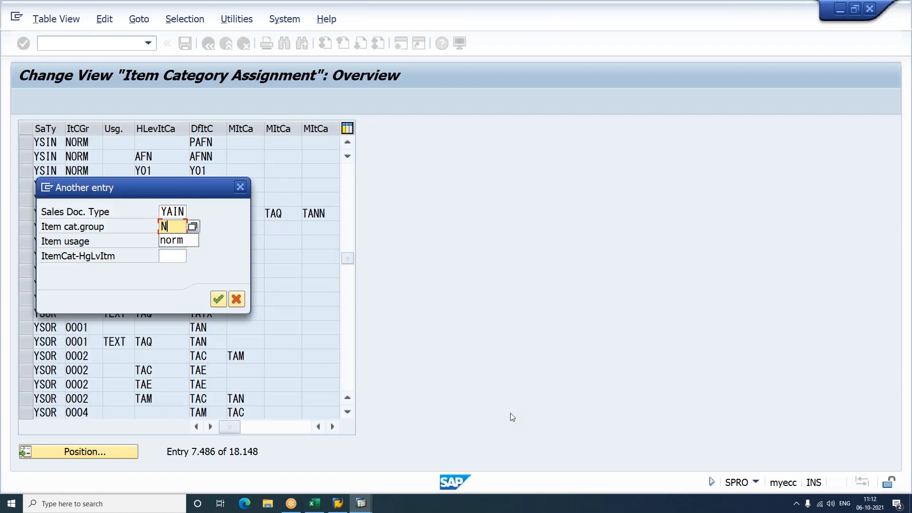
{"action": "type", "text": "ORM"}
{"action": "key", "text": "Tab"}
{"action": "key", "text": "Tab"}
{"action": "key", "text": "Tab"}
{"action": "key", "text": "Return"}
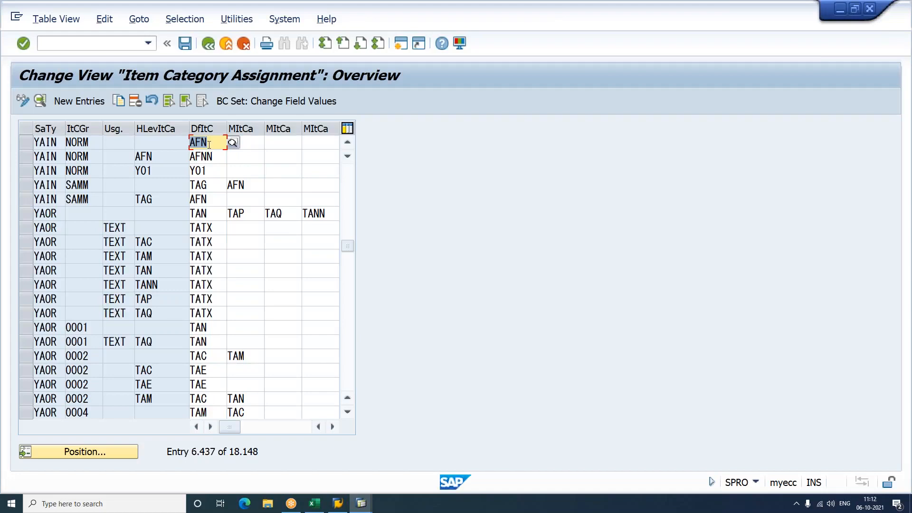
Set the default item category of the YAIN and NORM assignment to YSFN and save it, accepting the customizing request.
{"action": "type", "text": "YSA"}
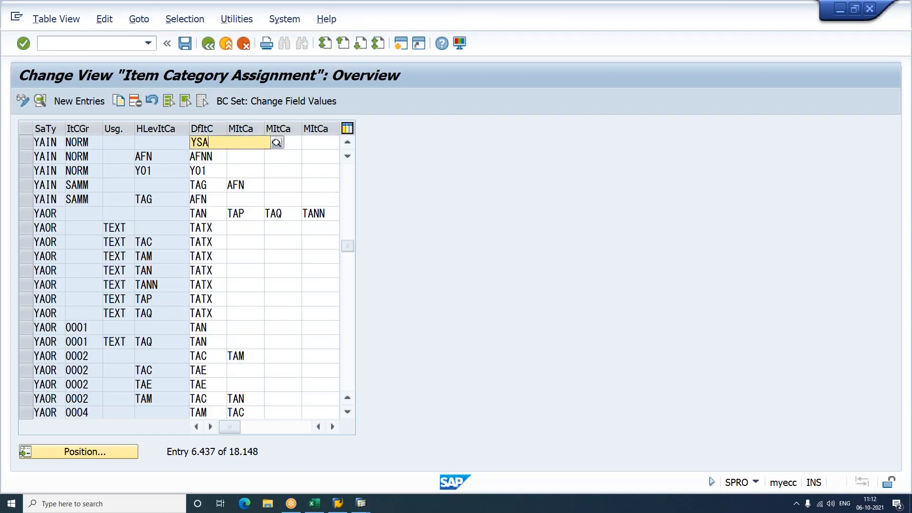
{"action": "key", "text": "Down"}
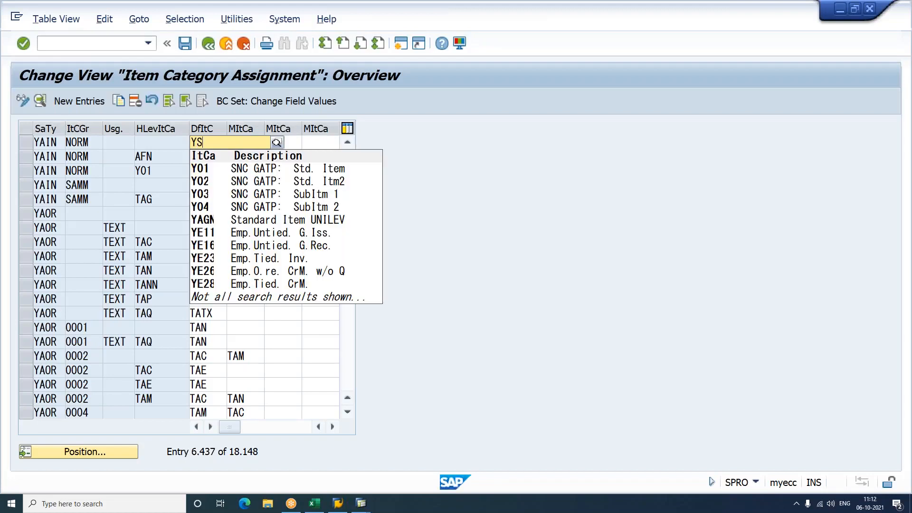
{"action": "type", "text": "SFN"}
{"action": "key", "text": "Return"}
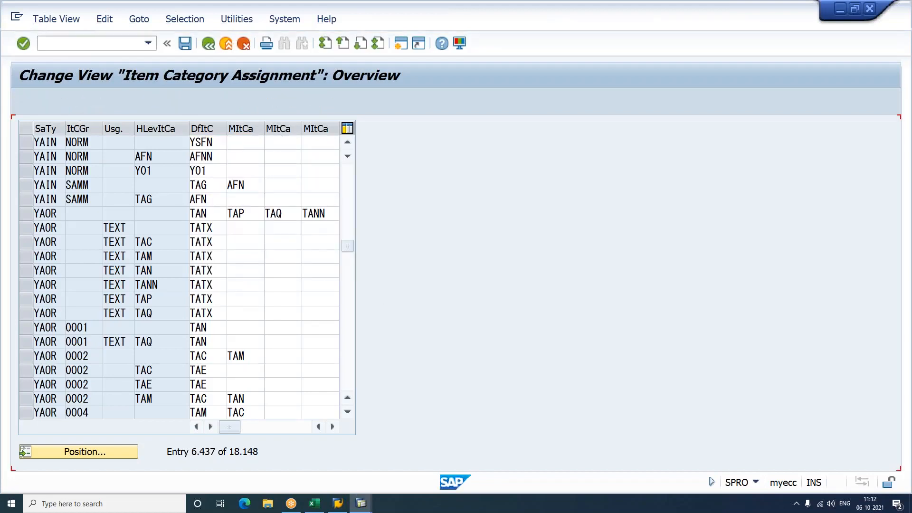
{"action": "key", "text": "ctrl+s"}
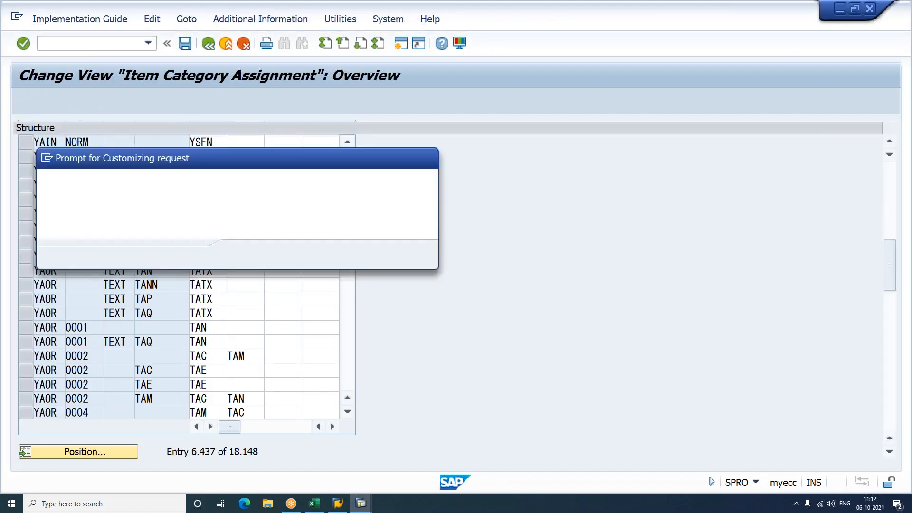
{"action": "key", "text": "Return"}
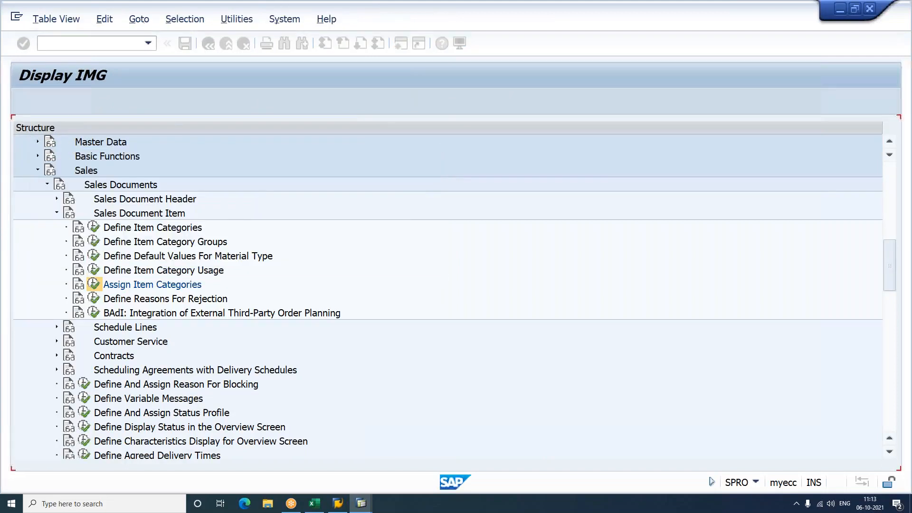
Position the item category assignment list at sales document type YAQT with item category group NORM.
{"action": "left_click", "coordinate": [129, 451]}
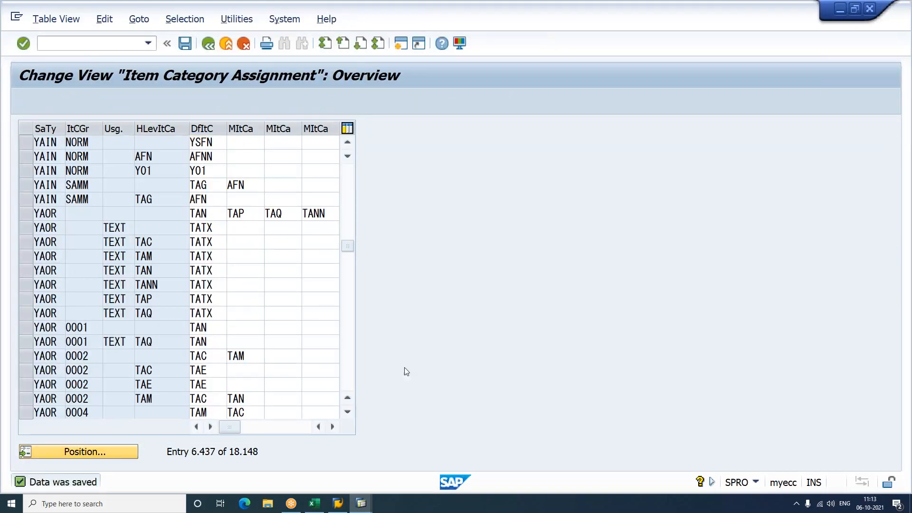
{"action": "type", "text": "YAQT"}
{"action": "key", "text": "Tab"}
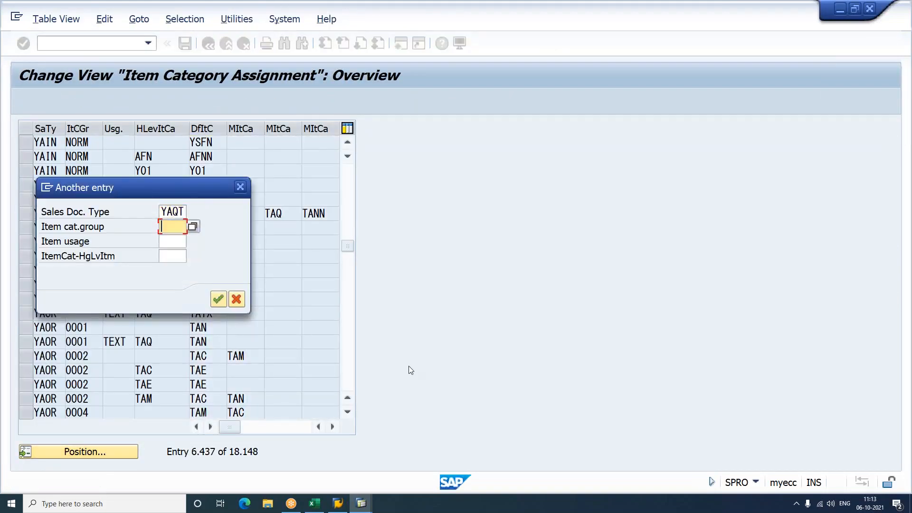
{"action": "type", "text": "NORM"}
{"action": "key", "text": "Tab"}
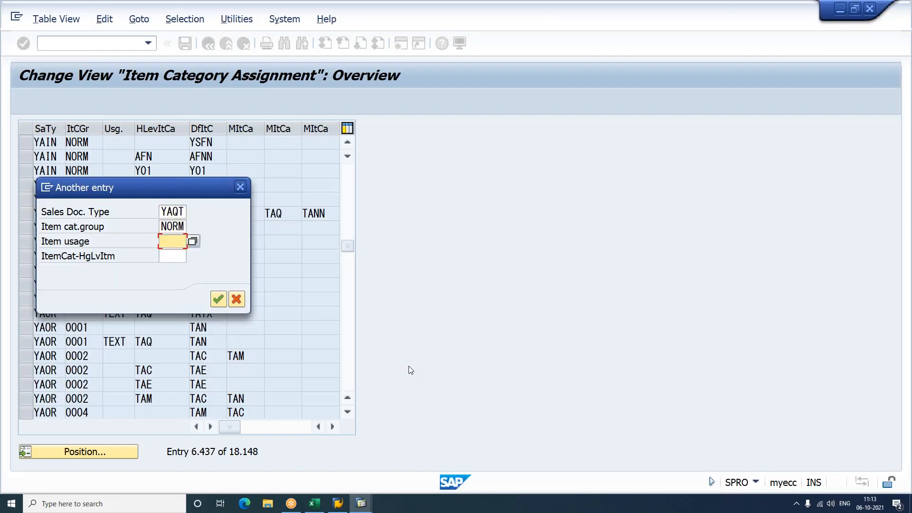
{"action": "key", "text": "Tab"}
{"action": "key", "text": "Tab"}
{"action": "key", "text": "Return"}
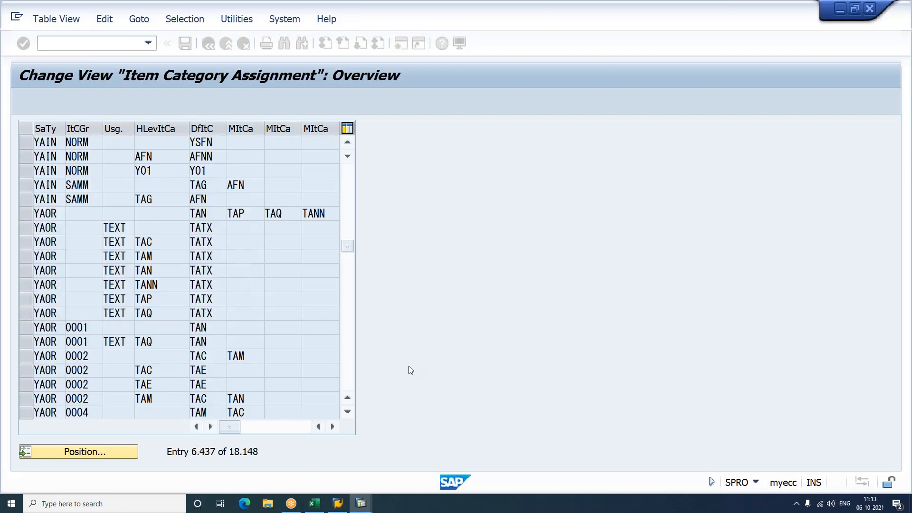
Set the default item category of the YAQT and NORM assignment to YSGN and save it.
{"action": "key", "text": "End"}
{"action": "key", "text": "BackSpace"}
{"action": "key", "text": "BackSpace"}
{"action": "key", "text": "BackSpace"}
{"action": "type", "text": "YSGN"}
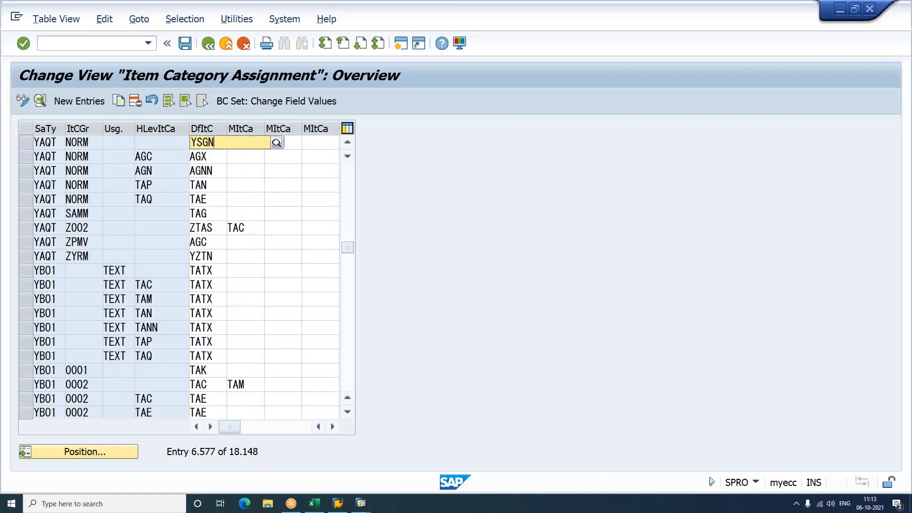
{"action": "key", "text": "Down"}
{"action": "key", "text": "Return"}
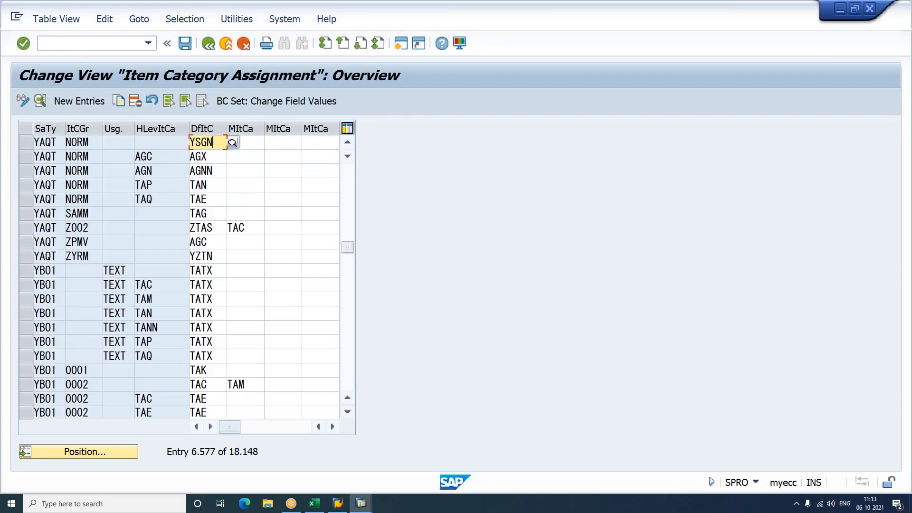
{"action": "key", "text": "ctrl+s"}
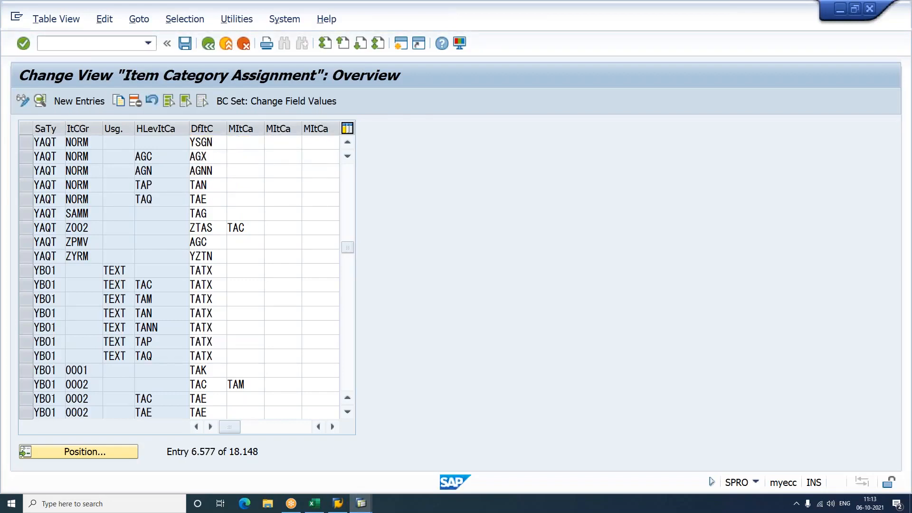
Position the item category assignment list at sales document type YAOR with item category group NORM.
{"action": "left_click", "coordinate": [128, 453]}
{"action": "type", "text": "YAOR"}
{"action": "key", "text": "Tab"}
{"action": "type", "text": "NORM"}
{"action": "key", "text": "Tab"}
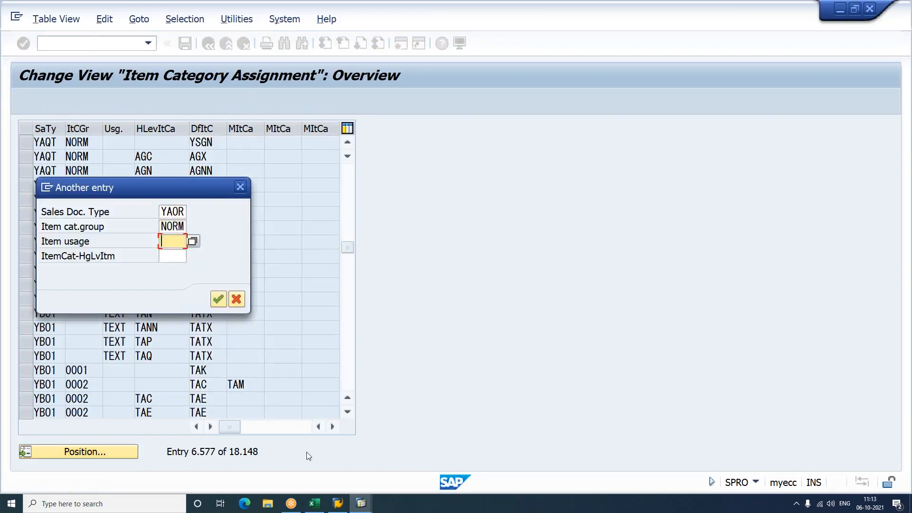
{"action": "key", "text": "Tab"}
{"action": "key", "text": "Return"}
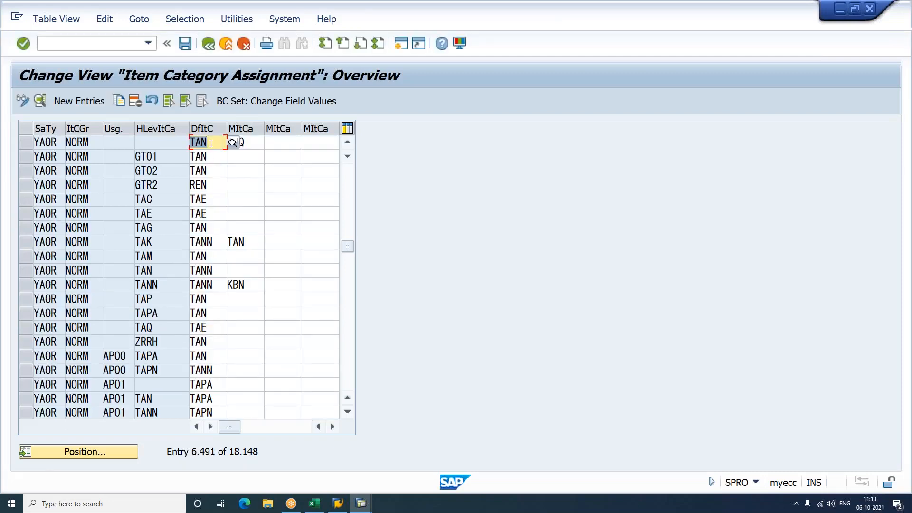
Set the default item category of the YAOR and NORM assignment to YSAN and save it.
{"action": "key", "text": "BackSpace"}
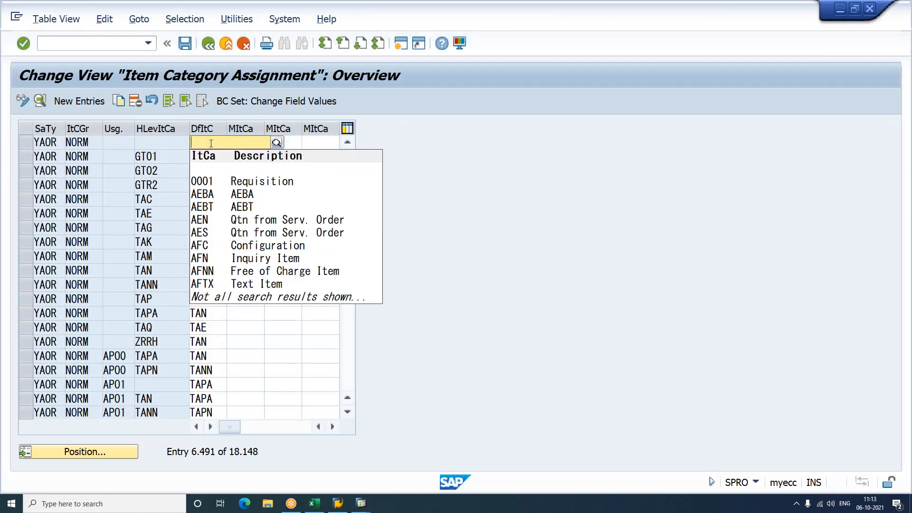
{"action": "type", "text": "YSAN"}
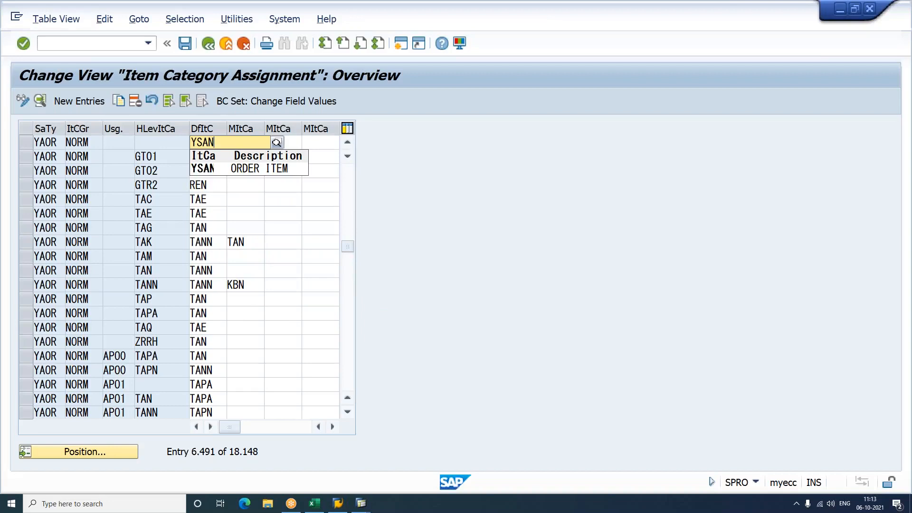
{"action": "key", "text": "Return"}
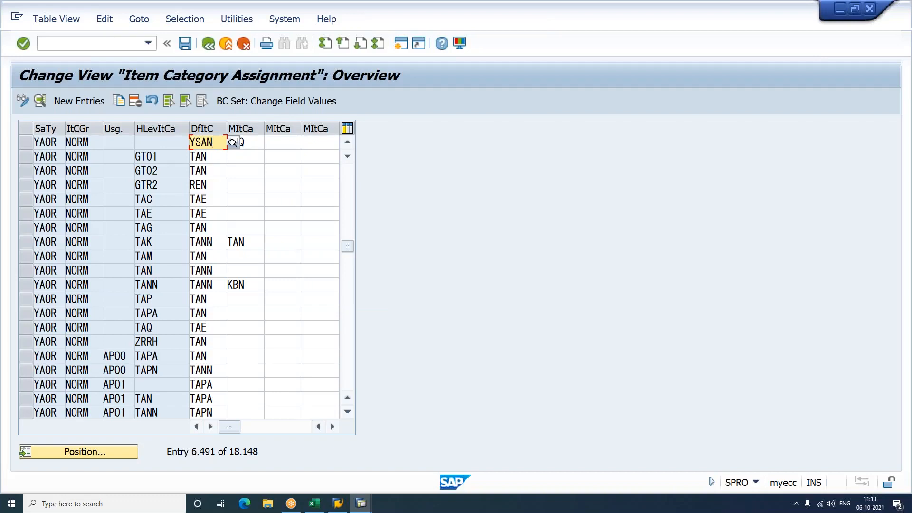
{"action": "key", "text": "ctrl+s"}
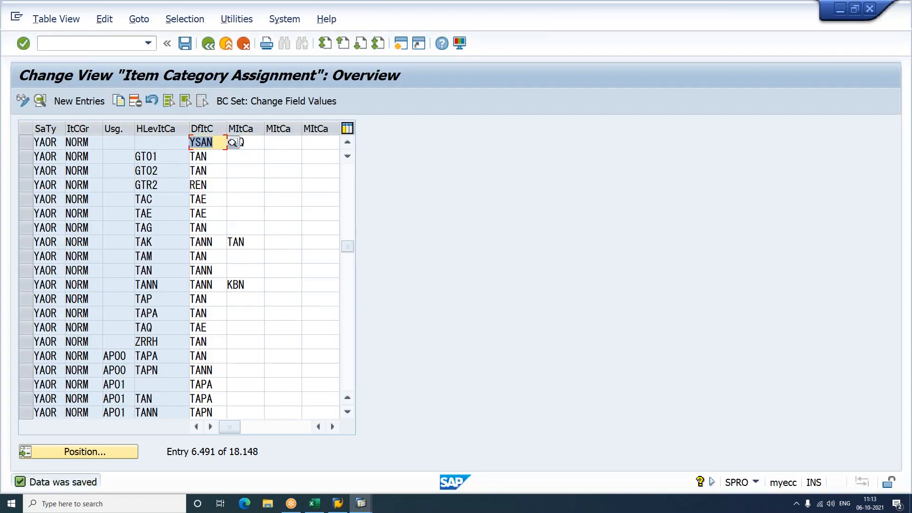
Switch to the other SAP session and start a YAOR sales order with transaction VA01, filling in the sold-to party number.
{"action": "key", "text": "alt+Tab"}
{"action": "key", "text": "alt+Tab"}
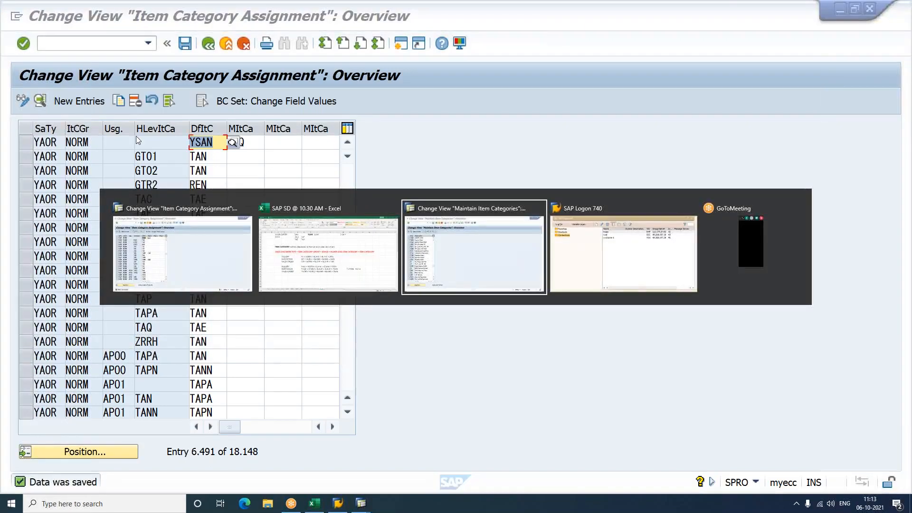
{"action": "type", "text": "/NVA01"}
{"action": "key", "text": "Return"}
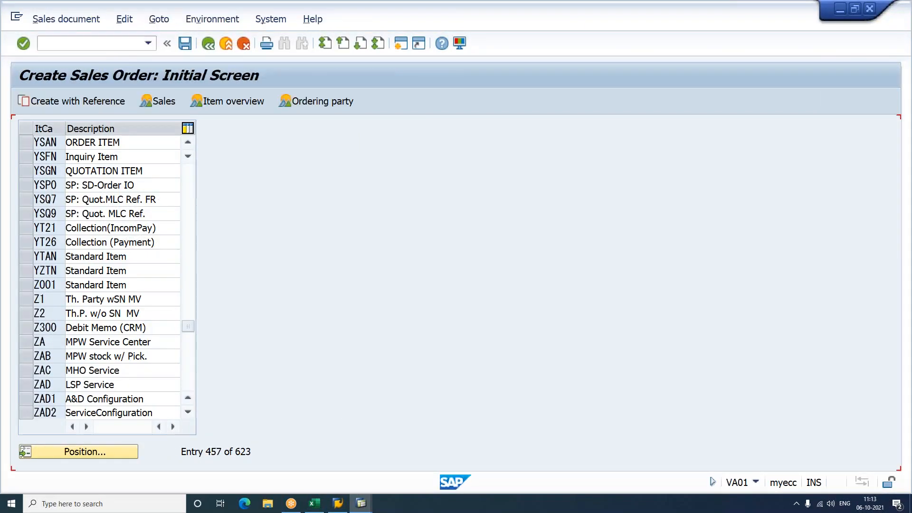
{"action": "key", "text": "Return"}
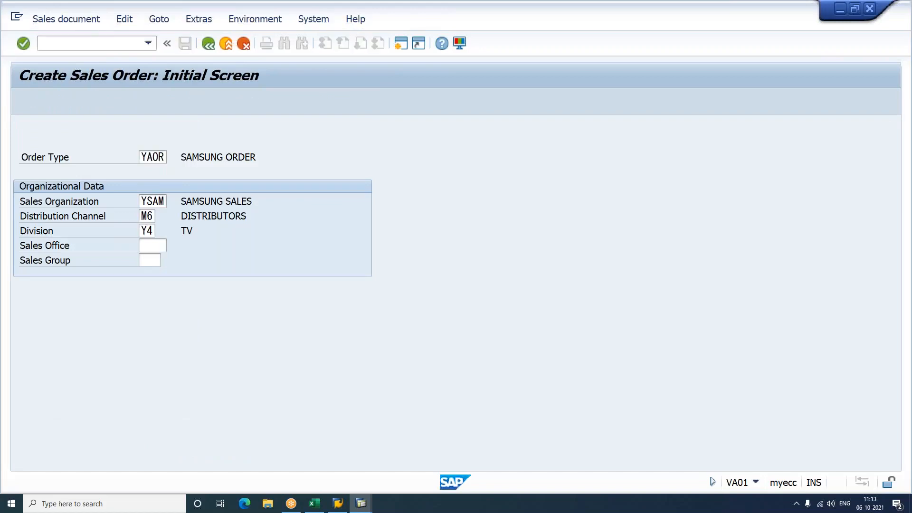
{"action": "key", "text": "Return"}
{"action": "key", "text": "Return"}
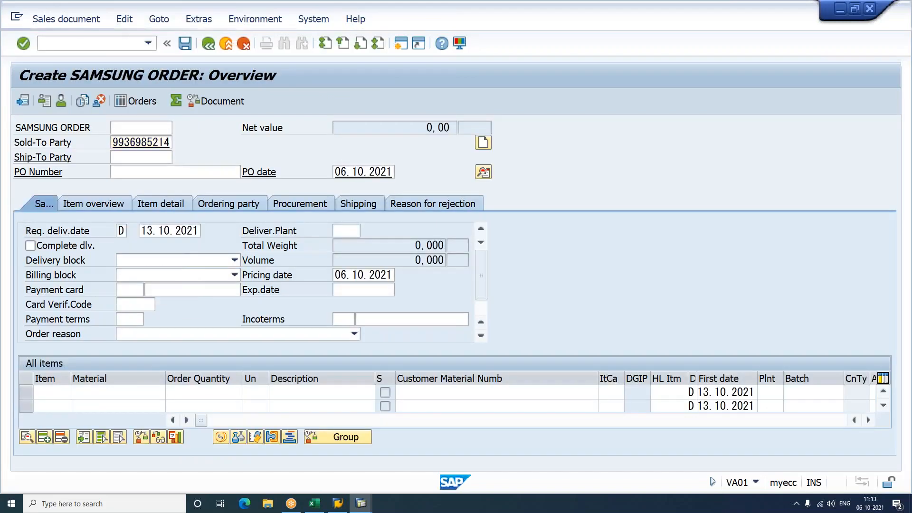
Add material HDTV with order quantity 12 to the sales order and dismiss the open quotations list.
{"action": "type", "text": "HDTV"}
{"action": "key", "text": "Tab"}
{"action": "type", "text": "12"}
{"action": "key", "text": "Return"}
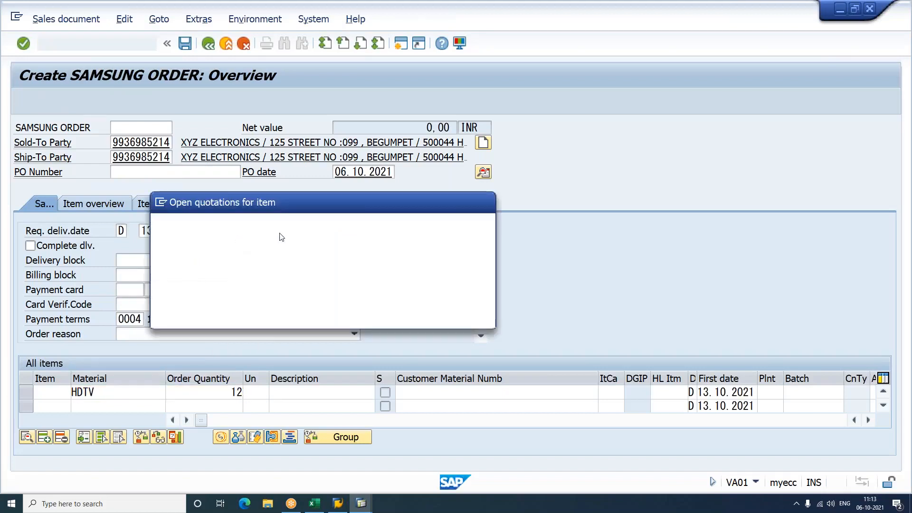
{"action": "left_click", "coordinate": [463, 242]}
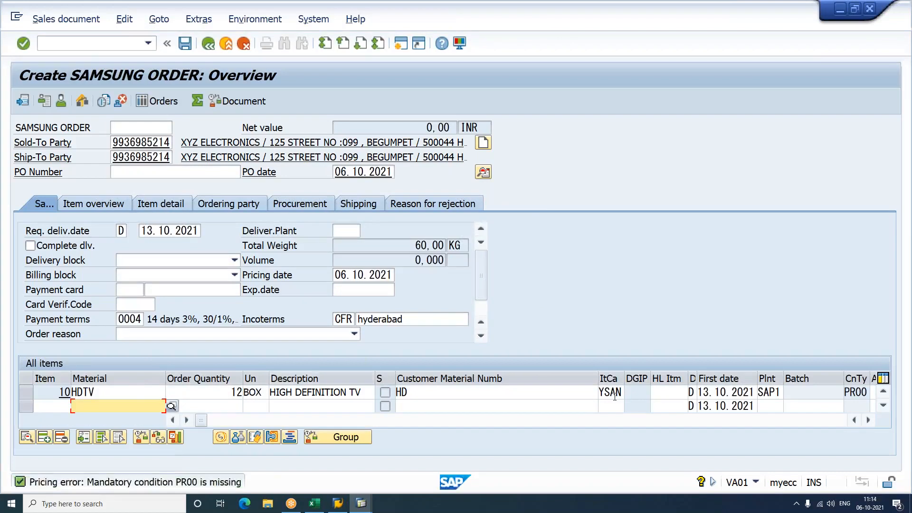
Check the item category of the HDTV order item in the items list and in its item data.
{"action": "double_click", "coordinate": [601, 393]}
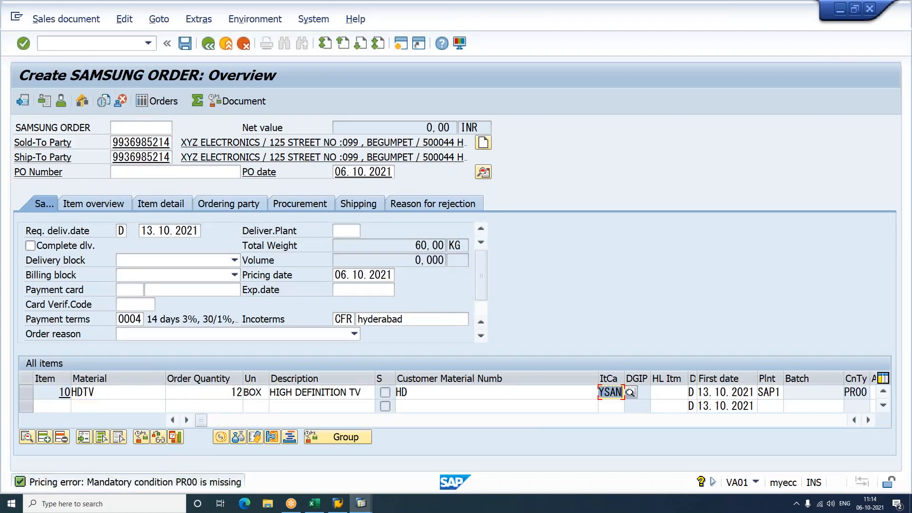
{"action": "double_click", "coordinate": [135, 395]}
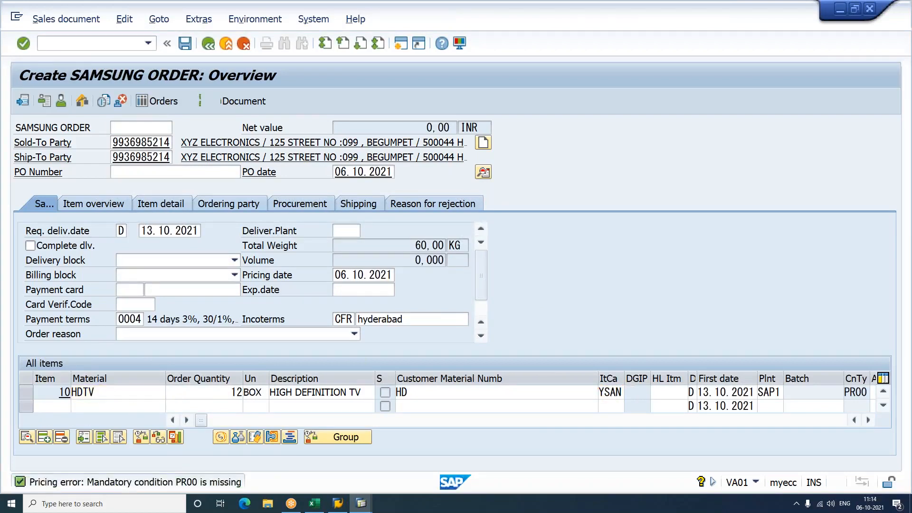
{"action": "left_click_drag", "start_coordinate": [336, 127], "coordinate": [369, 133]}
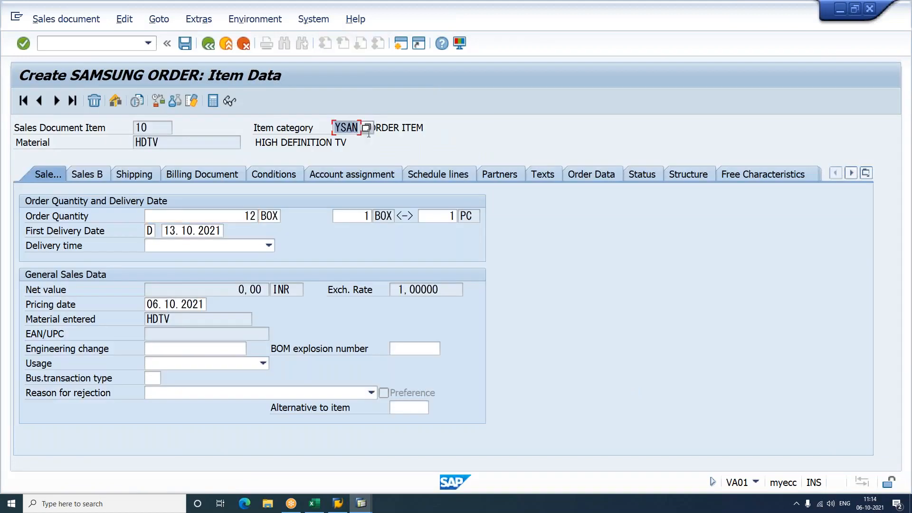
Start a YAQT quotation with transaction VA21 and fill in the sold-to party number.
{"action": "left_click", "coordinate": [66, 42]}
{"action": "type", "text": "/NVA21"}
{"action": "key", "text": "Return"}
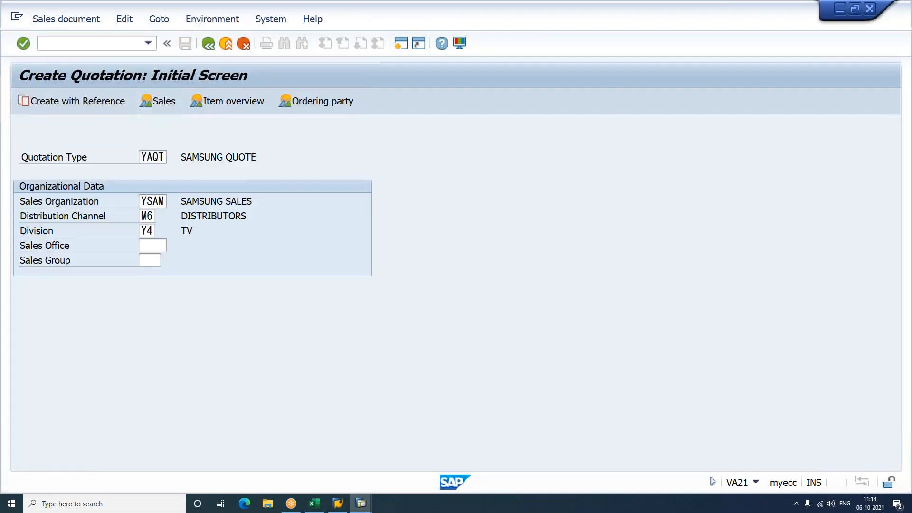
{"action": "key", "text": "Return"}
{"action": "key", "text": "space"}
{"action": "key", "text": "Down"}
{"action": "key", "text": "Return"}
{"action": "key", "text": "Return"}
Add material HDTV with order quantity 12 to the quotation and check the item category in its item data.
{"action": "key", "text": "space"}
{"action": "key", "text": "Down"}
{"action": "key", "text": "Return"}
{"action": "key", "text": "Tab"}
{"action": "key", "text": "space"}
{"action": "key", "text": "Down"}
{"action": "key", "text": "Return"}
{"action": "key", "text": "Return"}
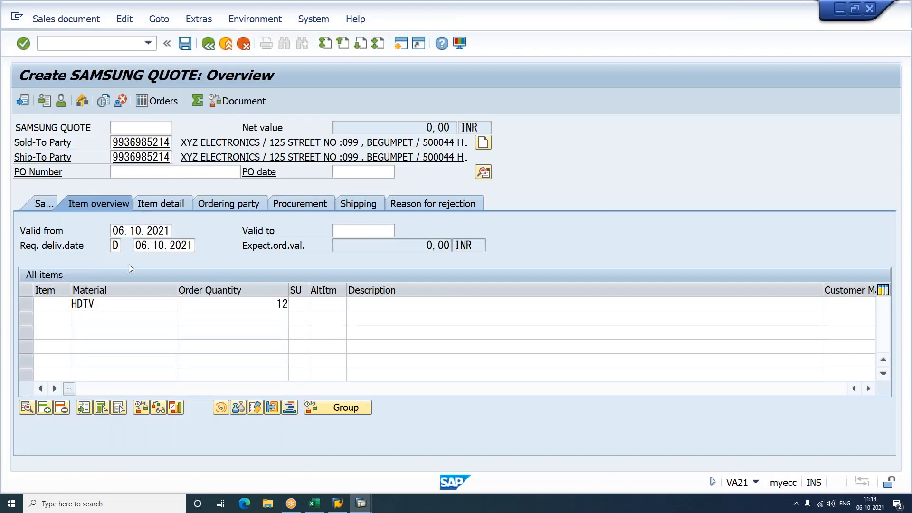
{"action": "double_click", "coordinate": [129, 304]}
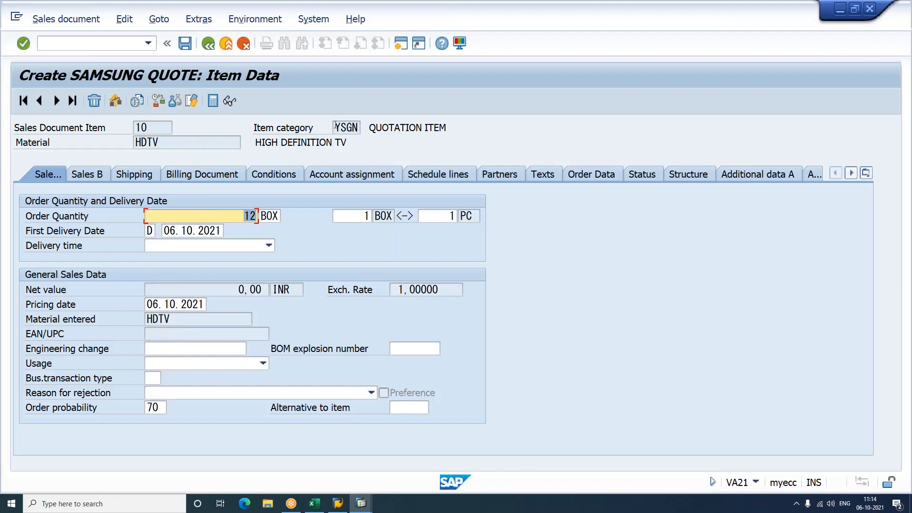
{"action": "double_click", "coordinate": [336, 127]}
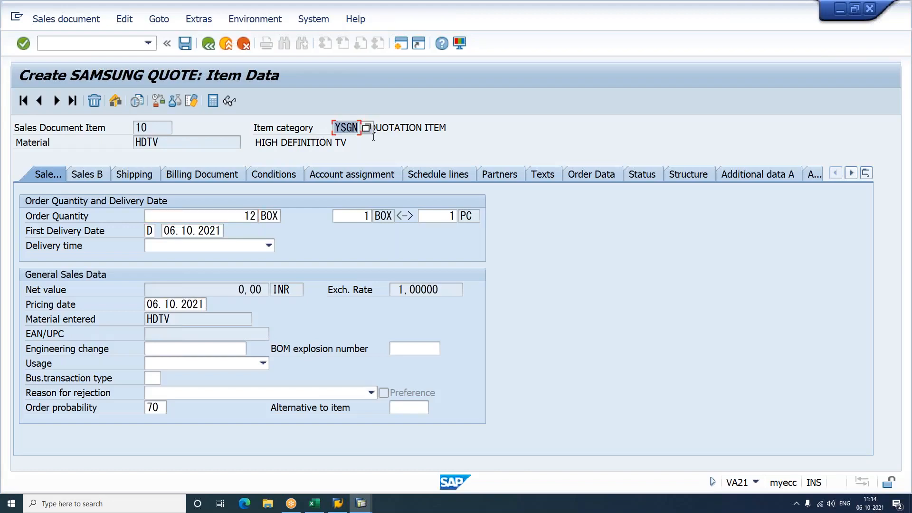
Start a YAIN inquiry with transaction VA11 and fill in the sold-to party number.
{"action": "left_click", "coordinate": [93, 44]}
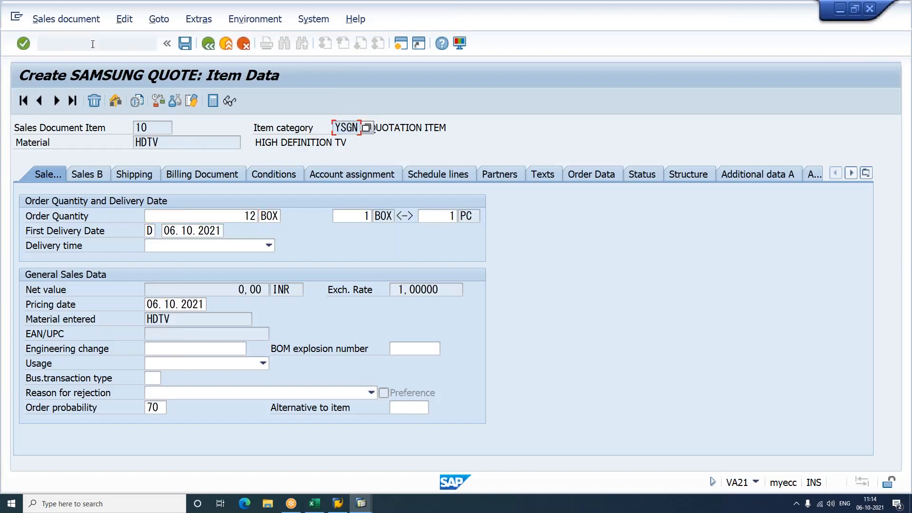
{"action": "type", "text": "/NVA"}
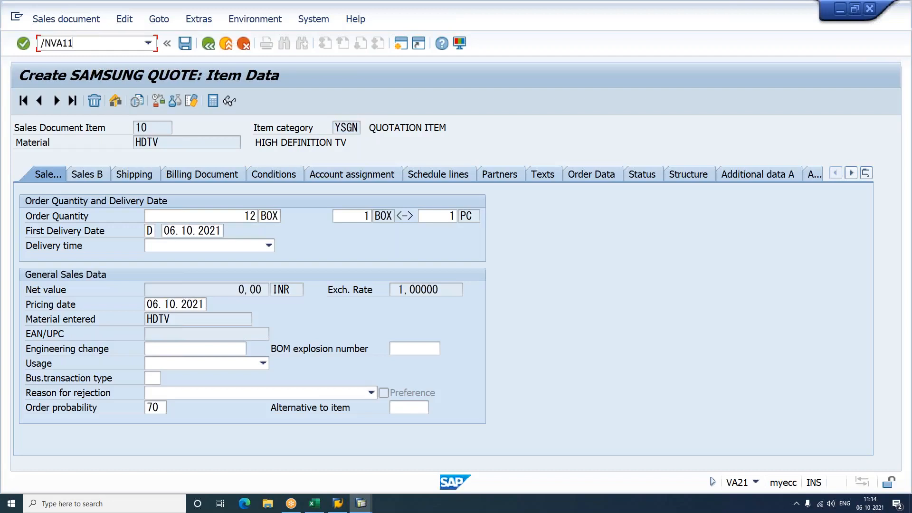
{"action": "type", "text": "11"}
{"action": "key", "text": "Return"}
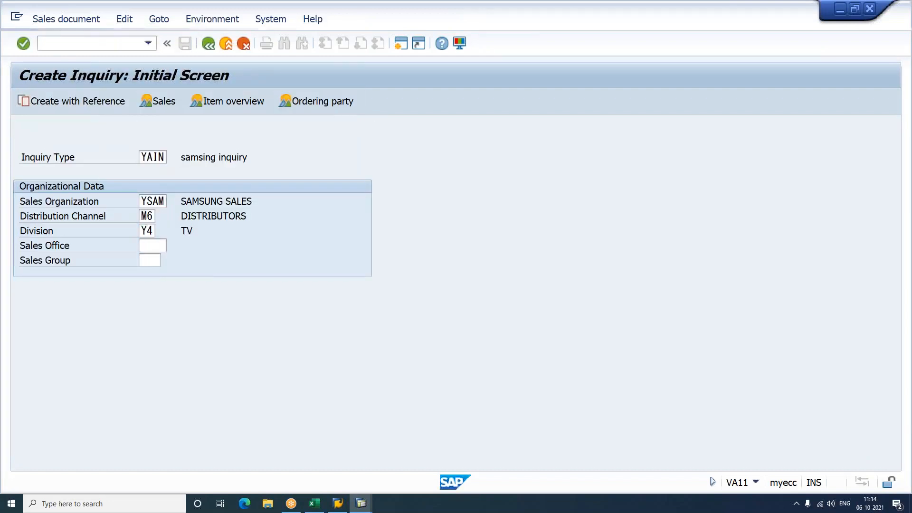
{"action": "key", "text": "Return"}
{"action": "key", "text": "ctrl+v"}
{"action": "key", "text": "Return"}
Add material HDTV with order quantity 12 to the inquiry and check the item category in its item data.
{"action": "key", "text": "space"}
{"action": "key", "text": "Down"}
{"action": "key", "text": "Return"}
{"action": "key", "text": "Tab"}
{"action": "type", "text": "12"}
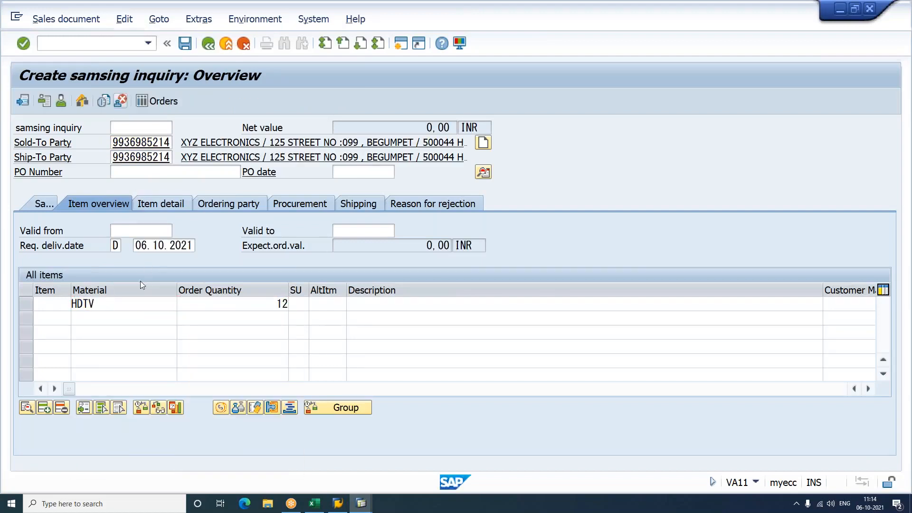
{"action": "key", "text": "Return"}
{"action": "double_click", "coordinate": [91, 304]}
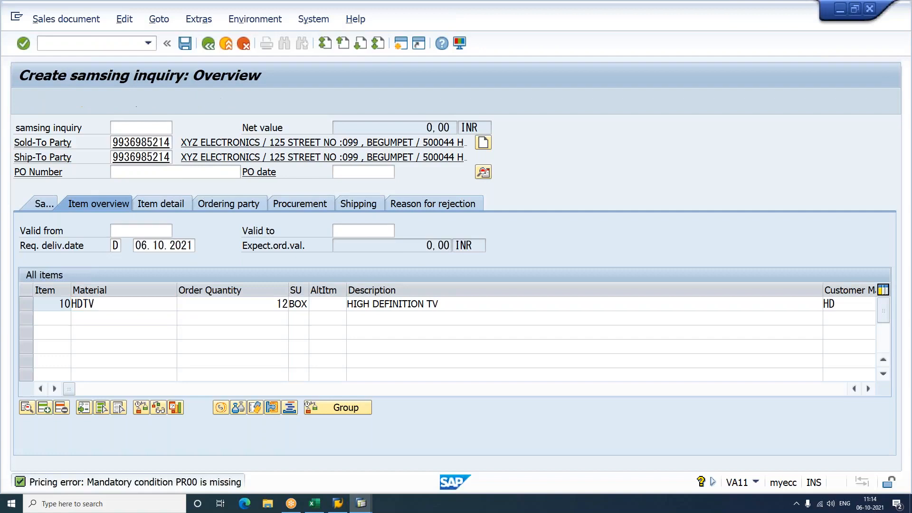
{"action": "double_click", "coordinate": [338, 128]}
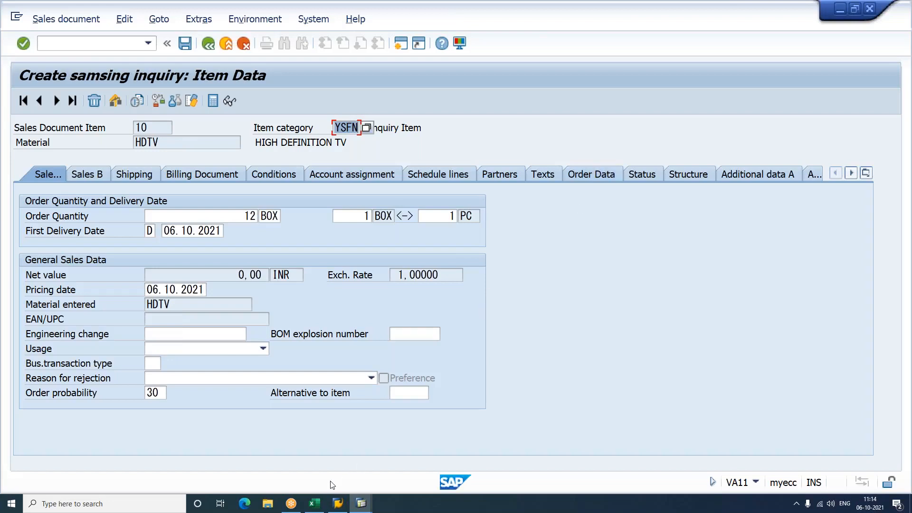
Switch to the Excel notes and review the item category determination rules for YAIN, YAQT and YAOR in Sheet12.
{"action": "left_click", "coordinate": [314, 503]}
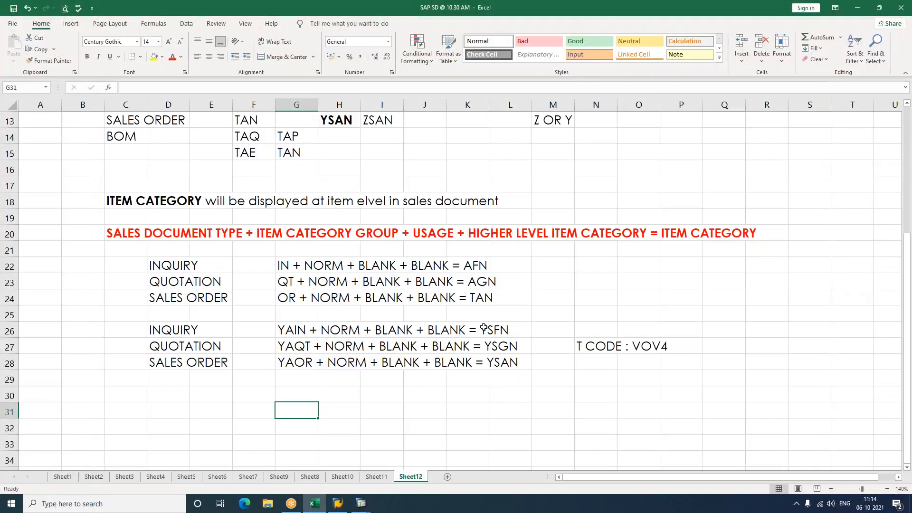
{"action": "scroll", "coordinate": [484, 328], "scroll_direction": "up", "scroll_amount": 2}
{"action": "scroll", "coordinate": [484, 327], "scroll_direction": "down", "scroll_amount": 1}
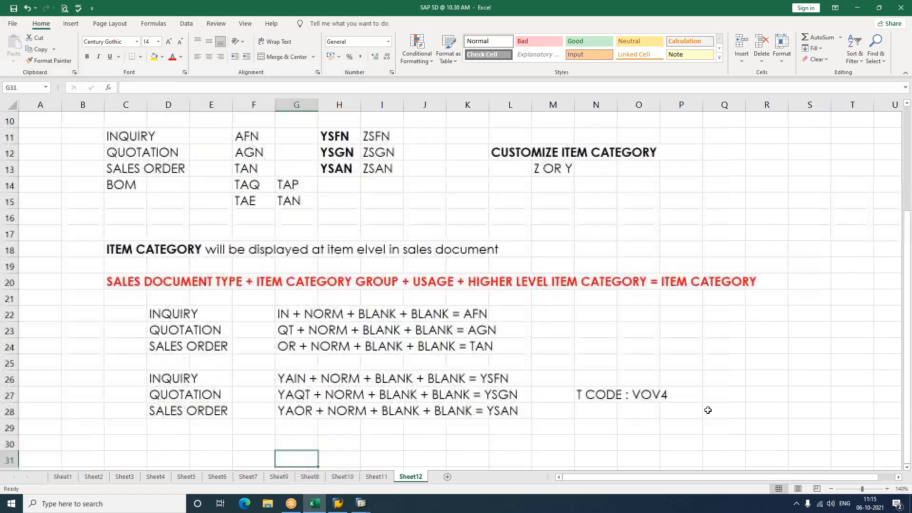
{"action": "left_click", "coordinate": [666, 415]}
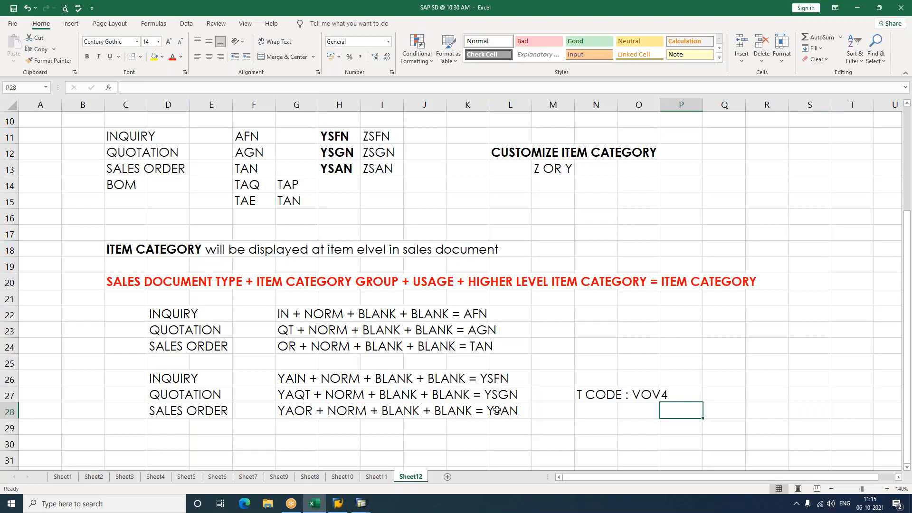
{"action": "left_click", "coordinate": [358, 504]}
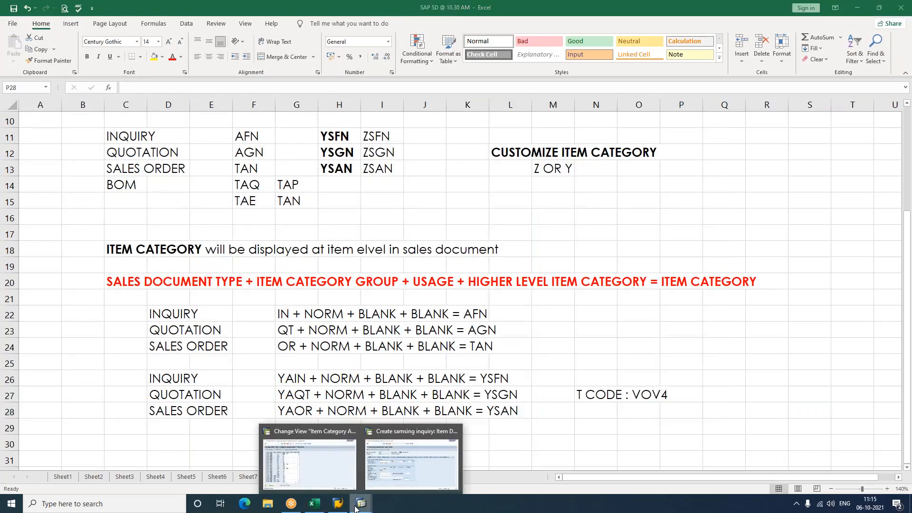
{"action": "left_click", "coordinate": [644, 443]}
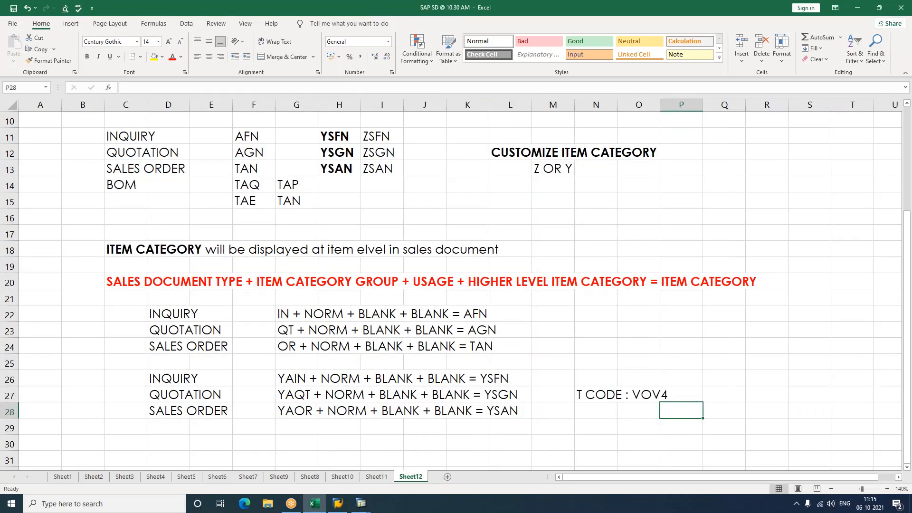
{"action": "scroll", "coordinate": [456, 290], "scroll_direction": "up", "scroll_amount": 3}
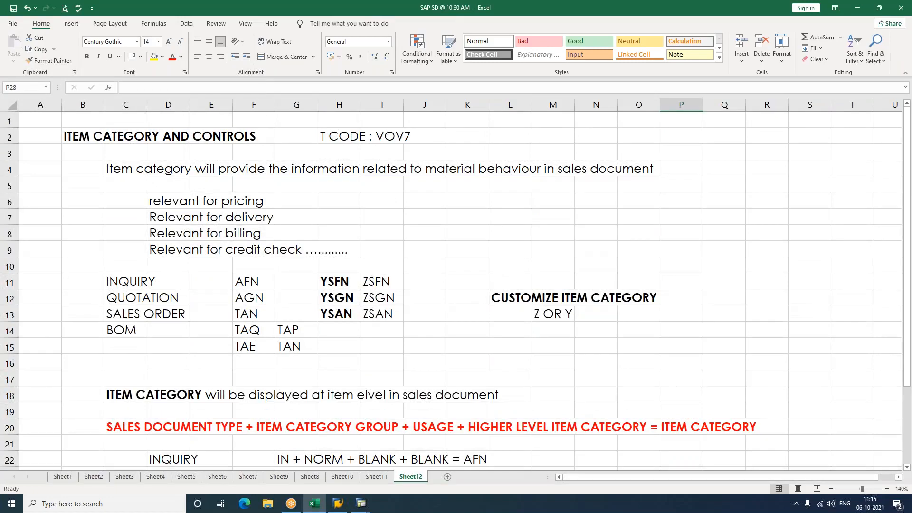
{"action": "left_click", "coordinate": [669, 235]}
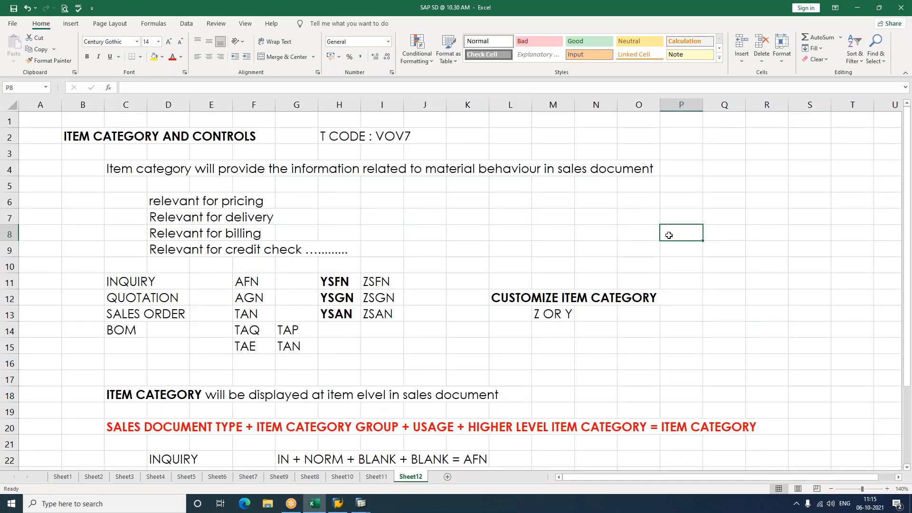
{"action": "left_click", "coordinate": [723, 16]}
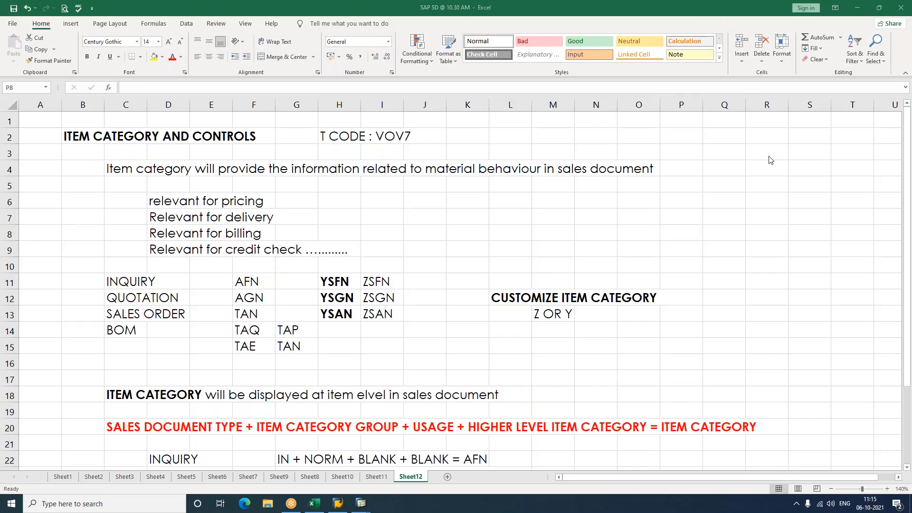
{"action": "left_click", "coordinate": [698, 354]}
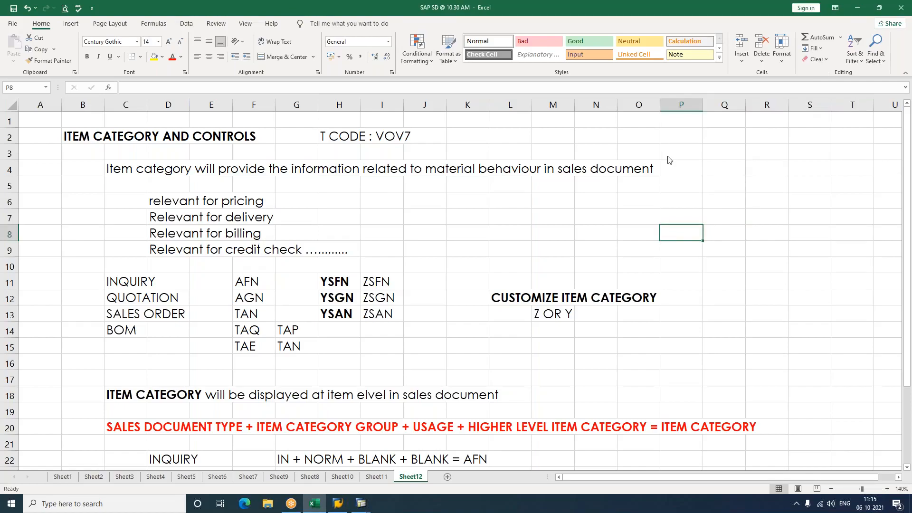